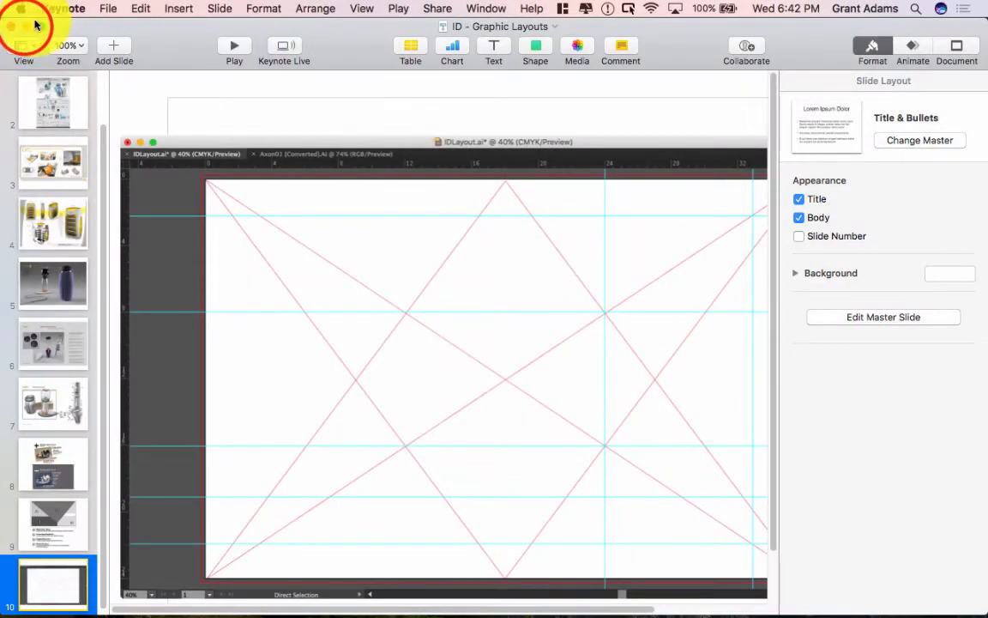
Step: Hide Keynote, fit the SPEAKERswarm board in Illustrator's window and collapse the Layers panel
click(25, 26)
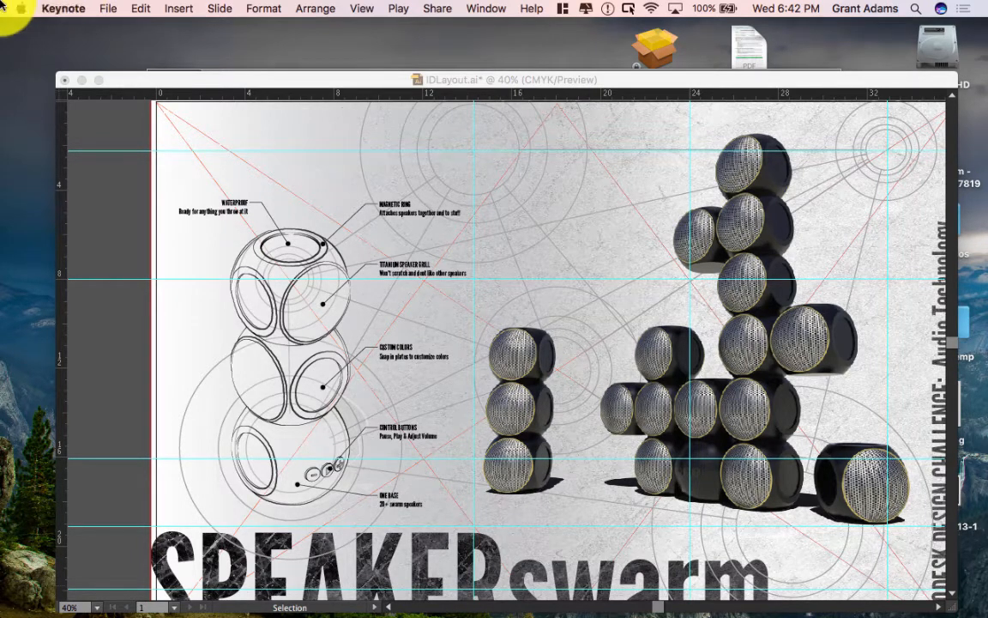
click(352, 81)
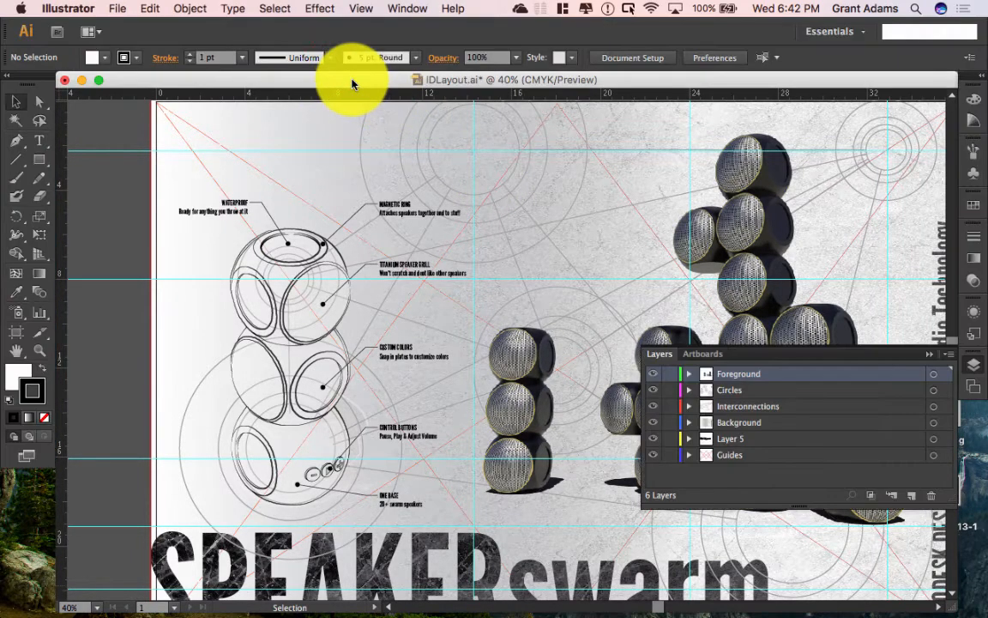
key(super+0)
click(926, 354)
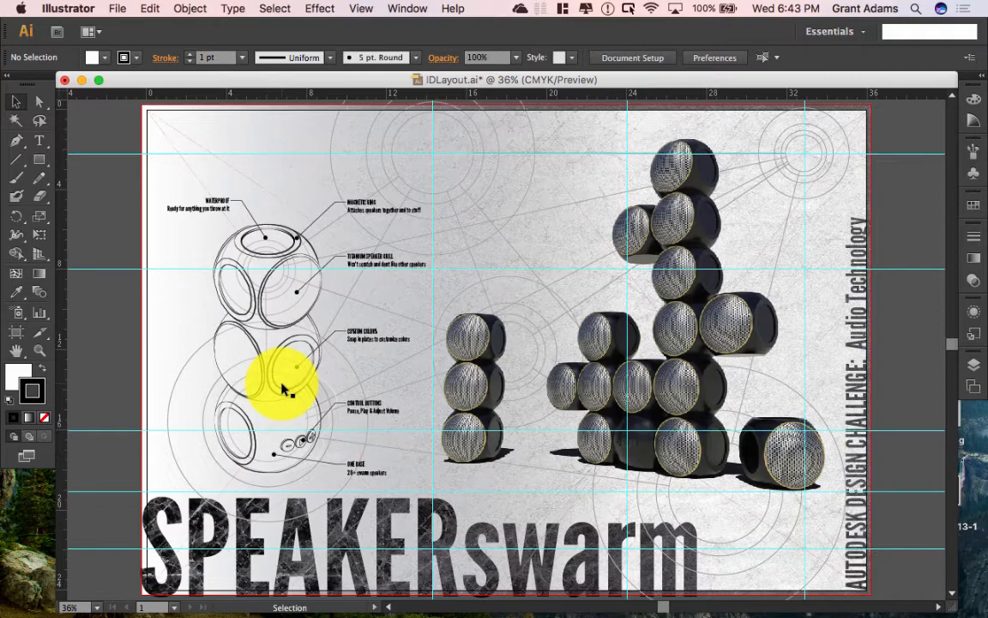
click(81, 82)
Step: Start a new 36 × 24 in CMYK document with 0.25 in bleed, then switch to Safari
click(119, 9)
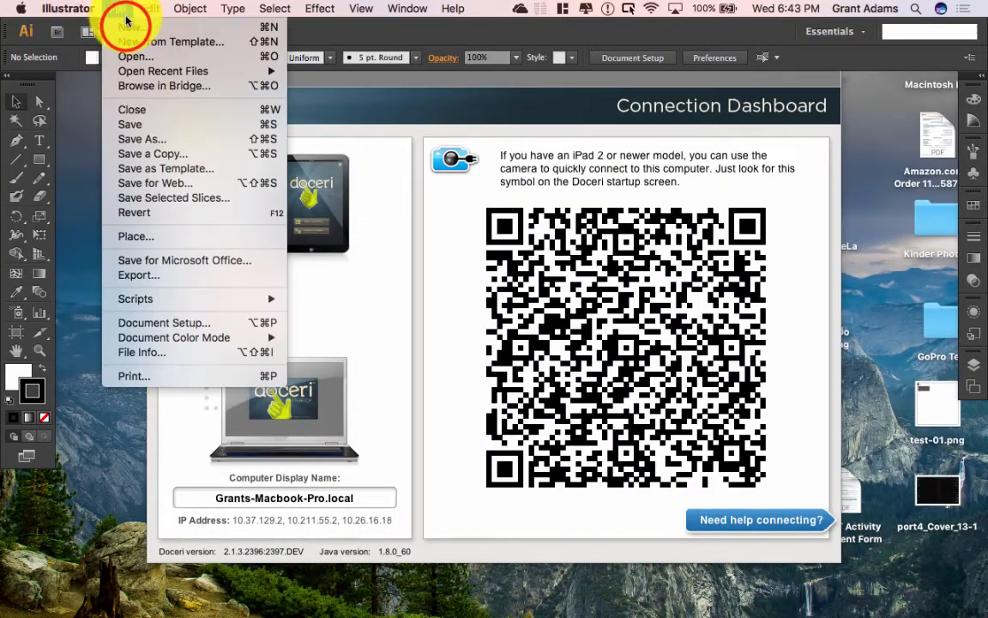
click(126, 28)
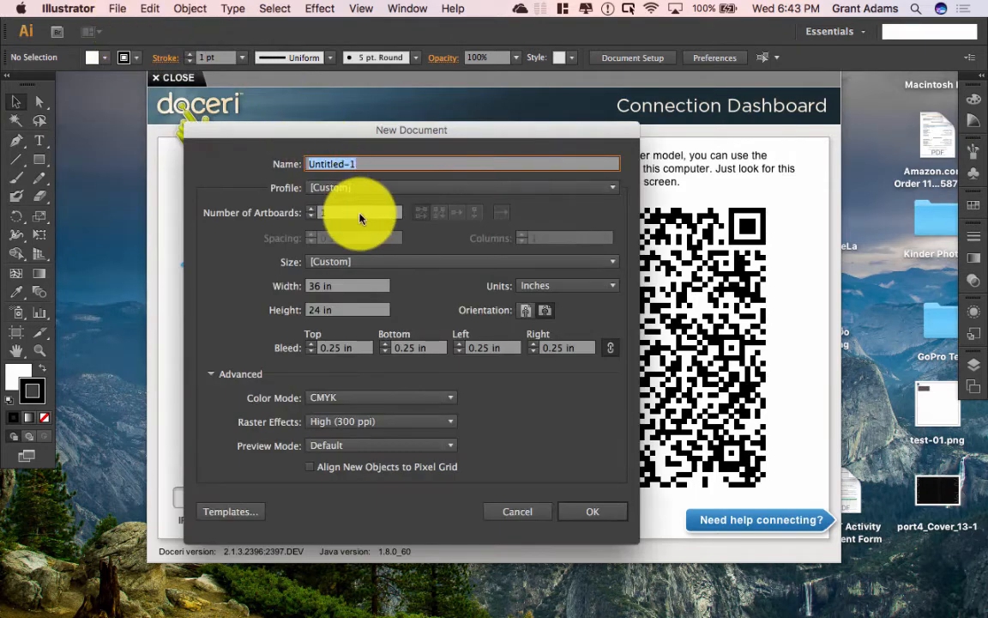
click(330, 157)
drag(341, 127, 389, 125)
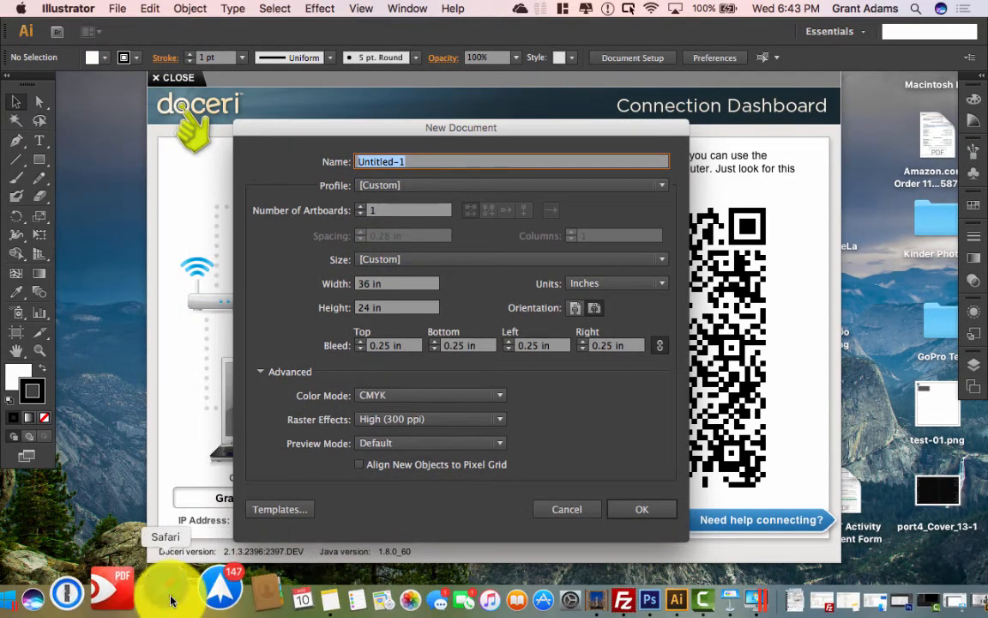
click(168, 596)
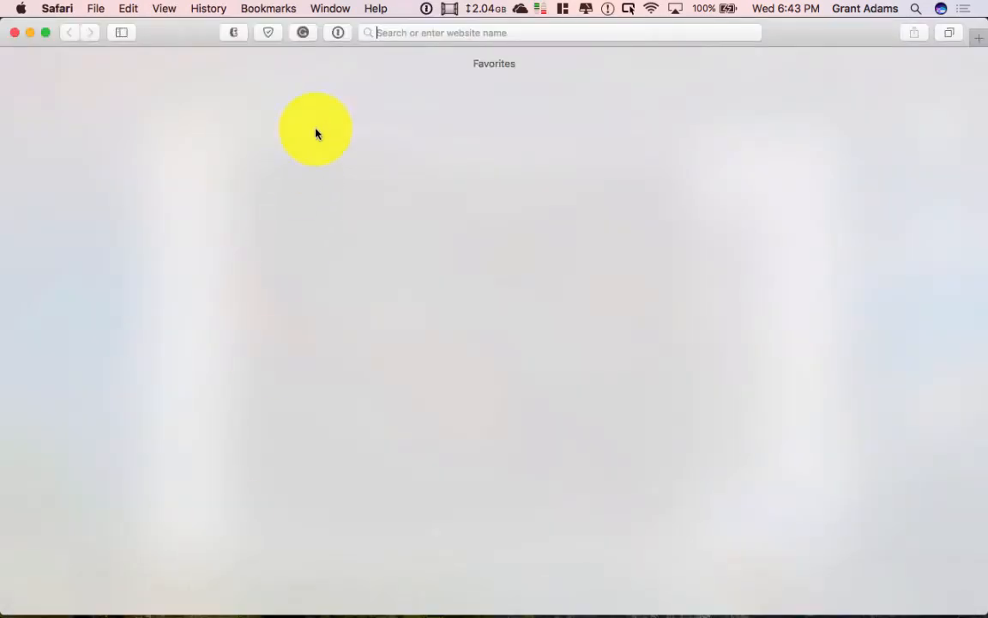
Step: Load dvc.edu in Safari and follow its CANVAS link
click(412, 30)
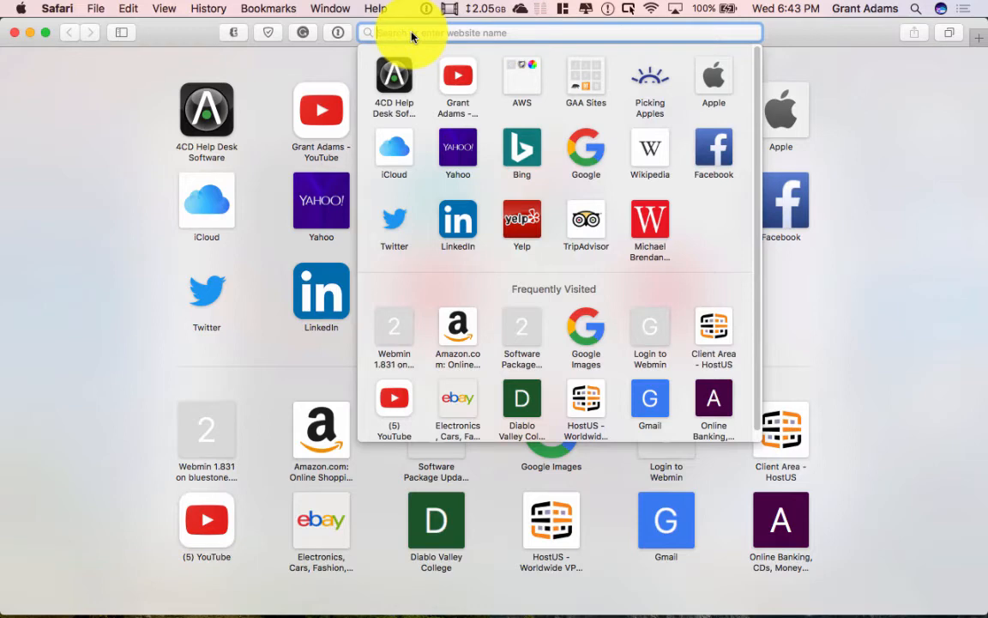
text(ca)
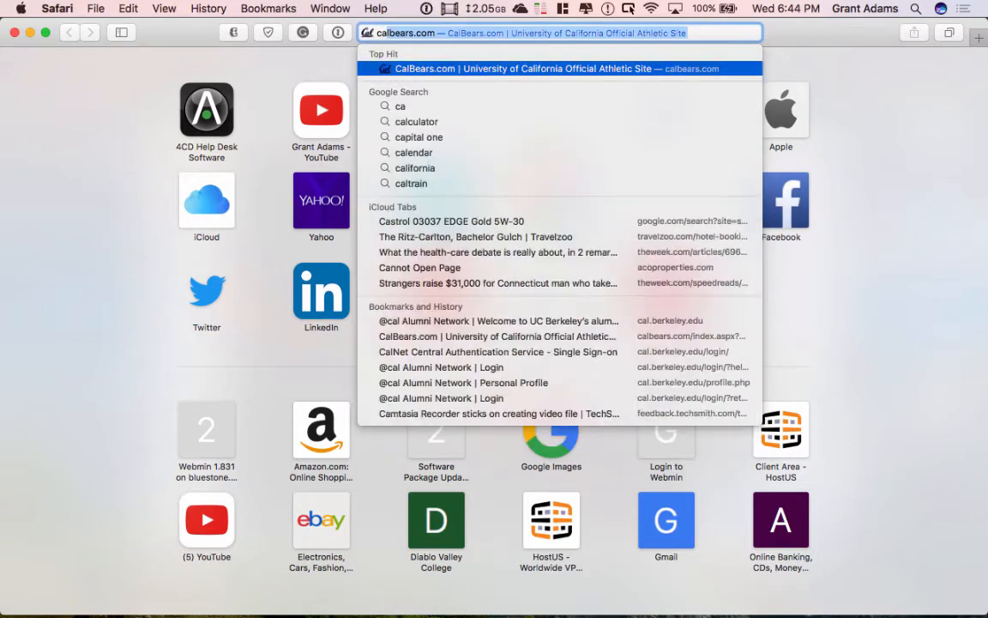
text(nvas)
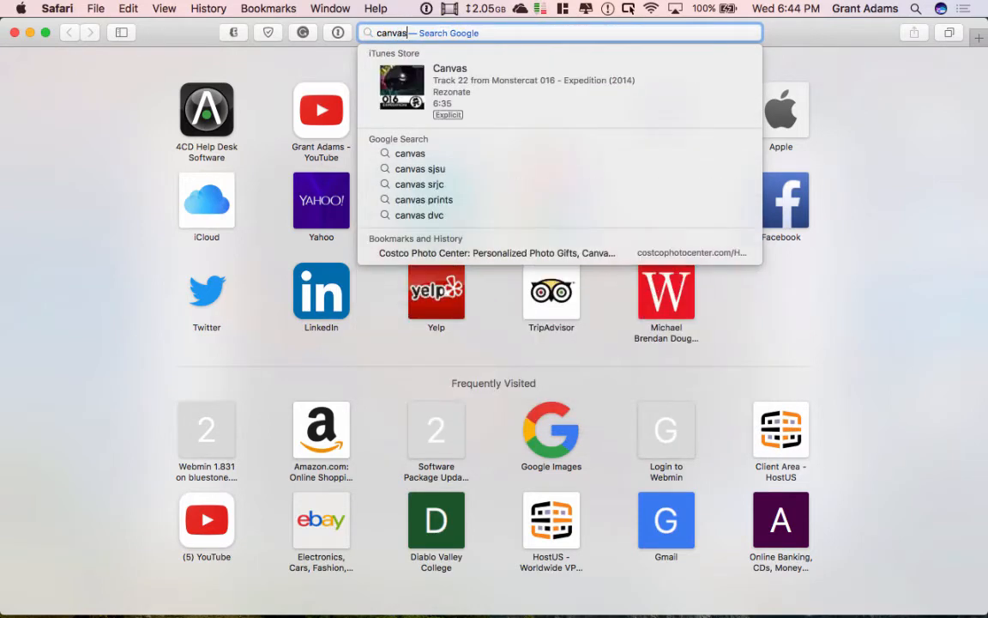
key(Escape)
text(d)
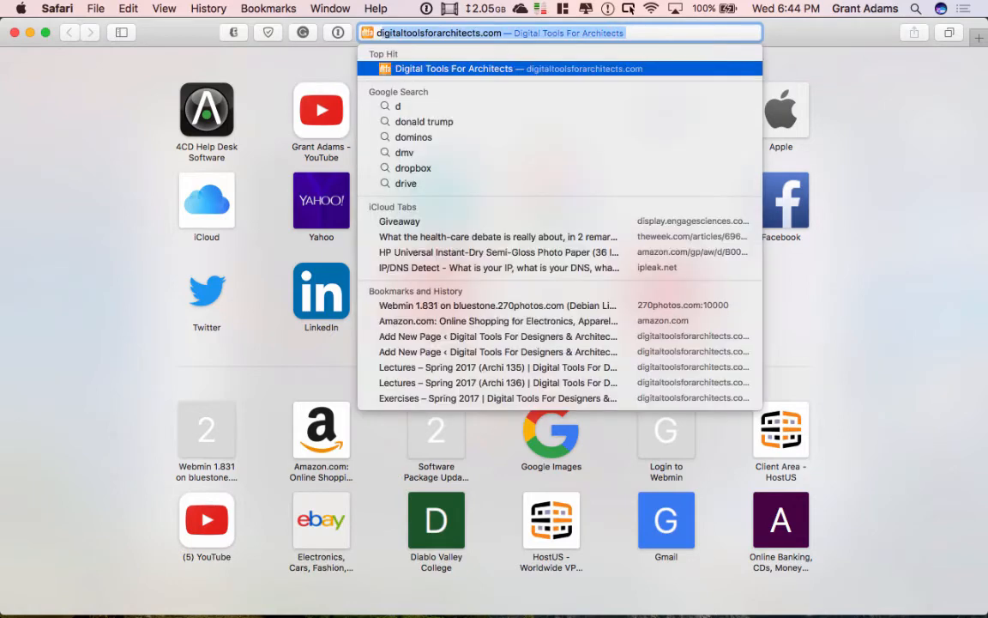
text(vc.edu)
key(Return)
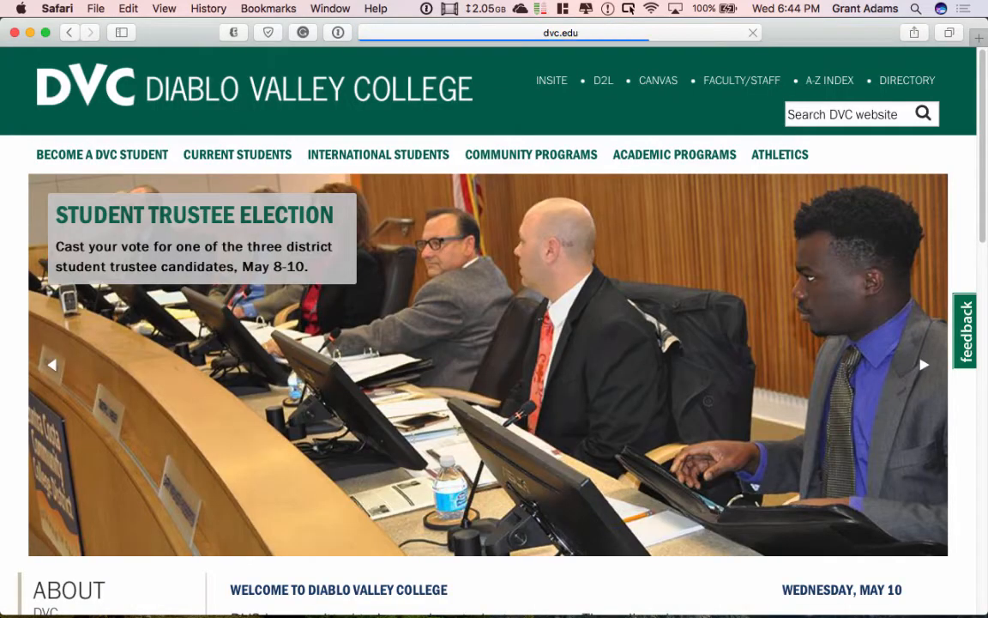
click(641, 82)
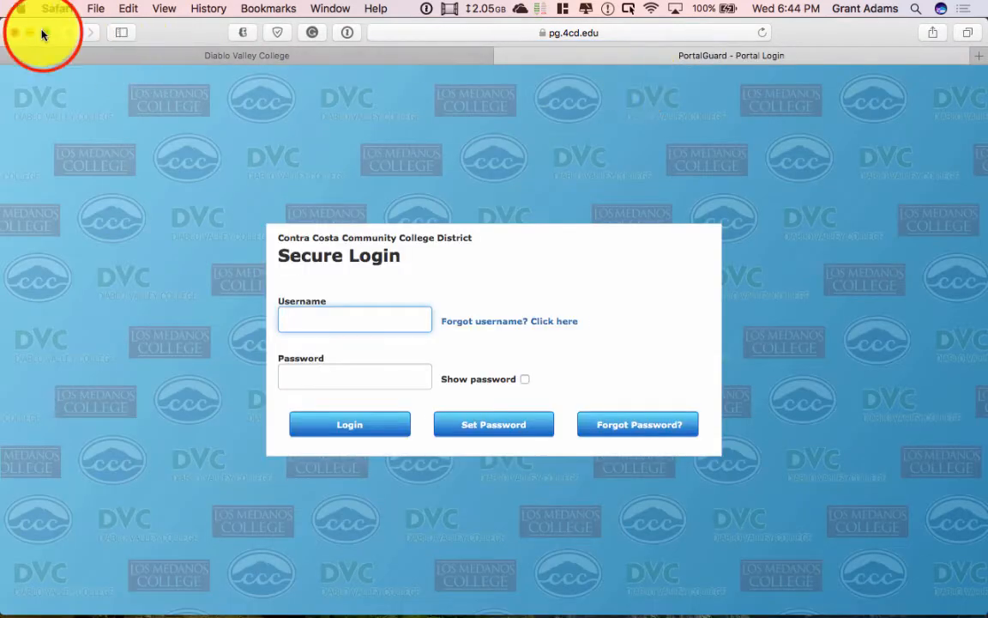
Step: Go full screen and sign in to Canvas with the student username and password
click(43, 34)
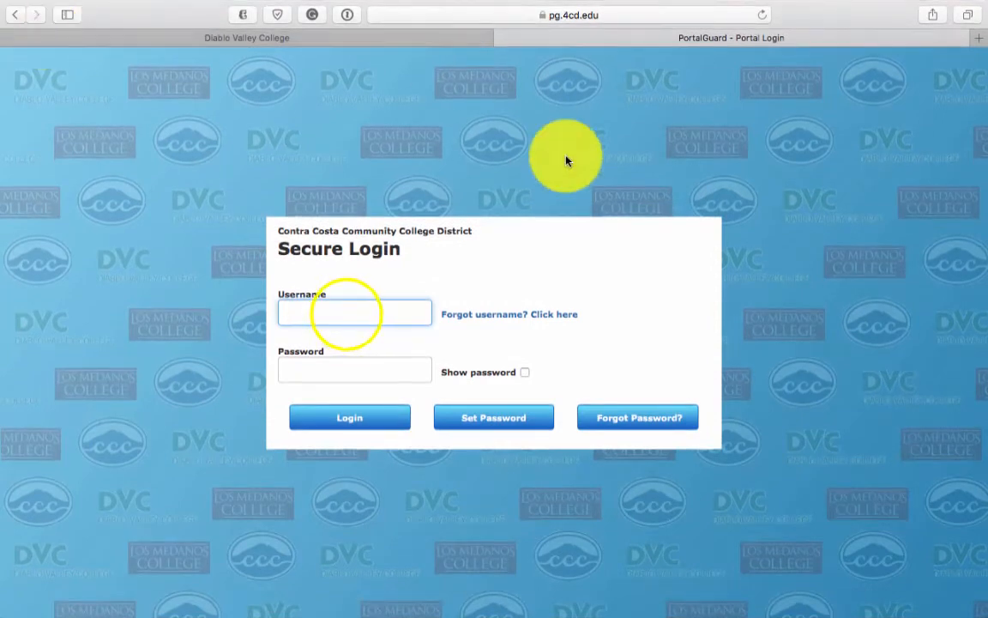
click(345, 312)
right_click(347, 313)
click(408, 472)
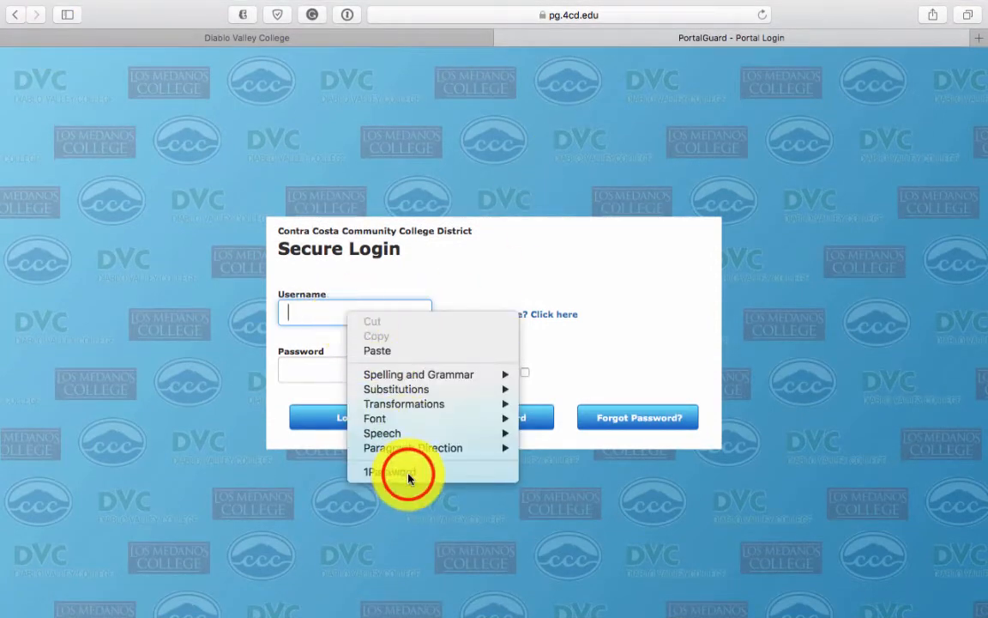
text(•••)
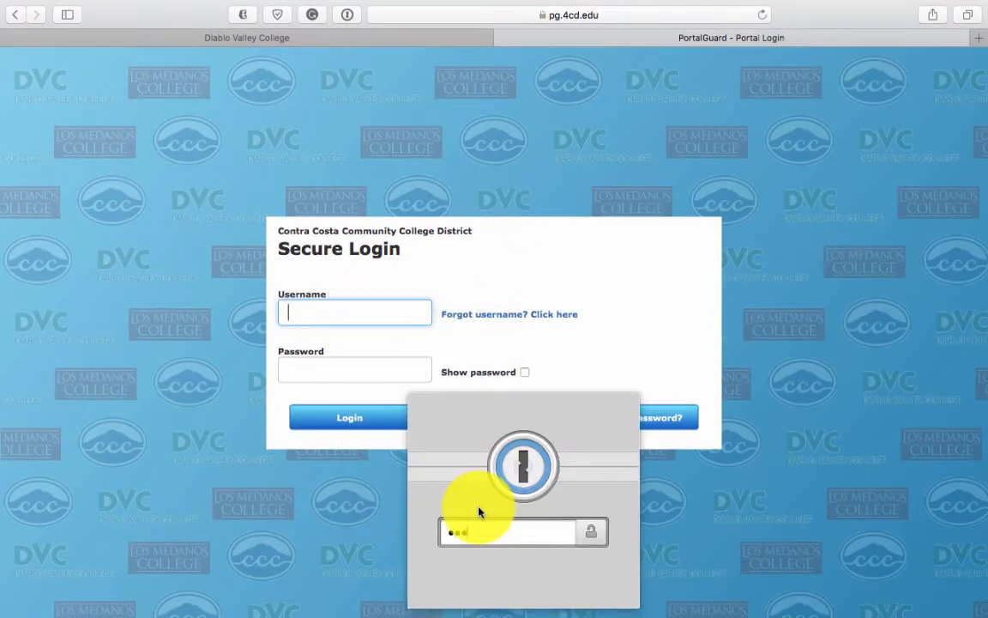
text(•••••••••••)
key(Return)
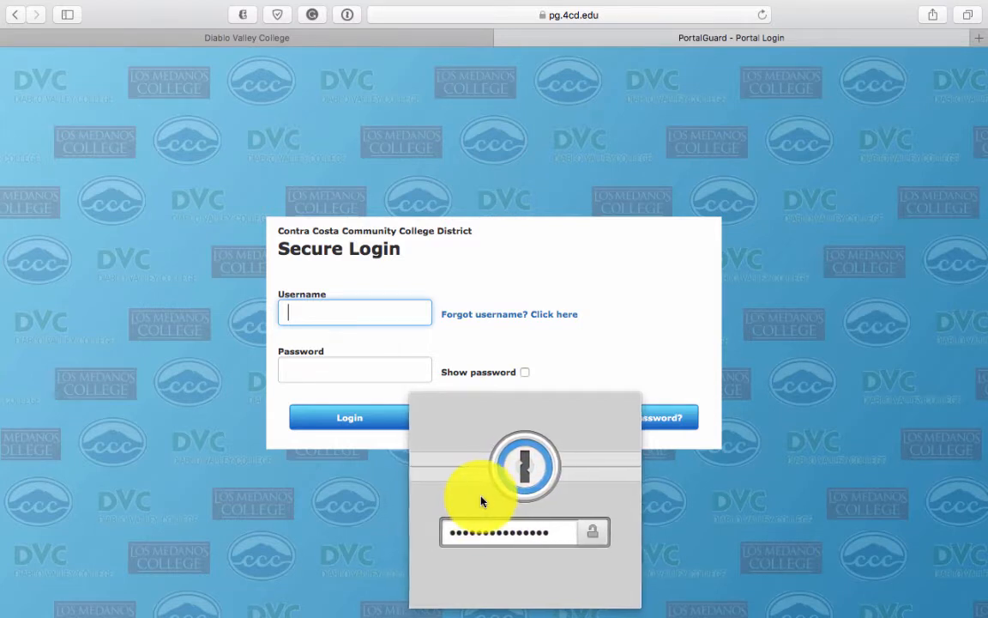
click(300, 317)
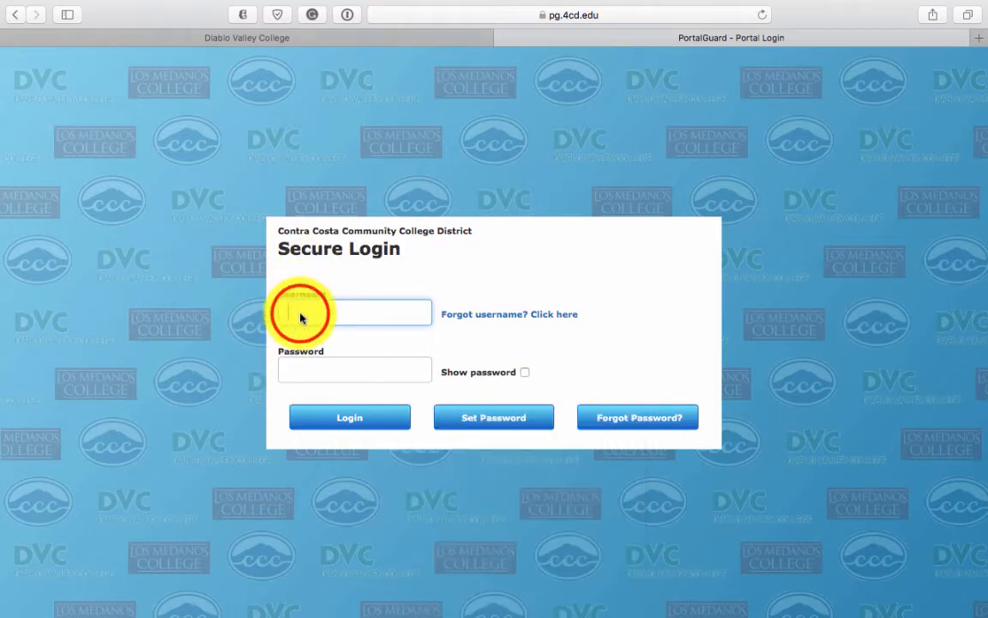
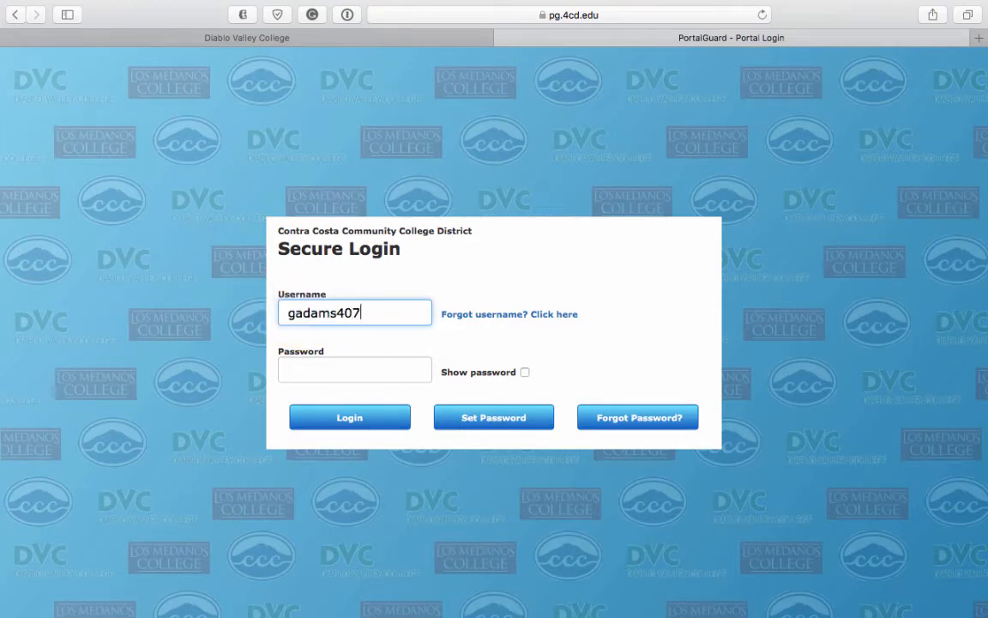
key(Tab)
text(•••••)
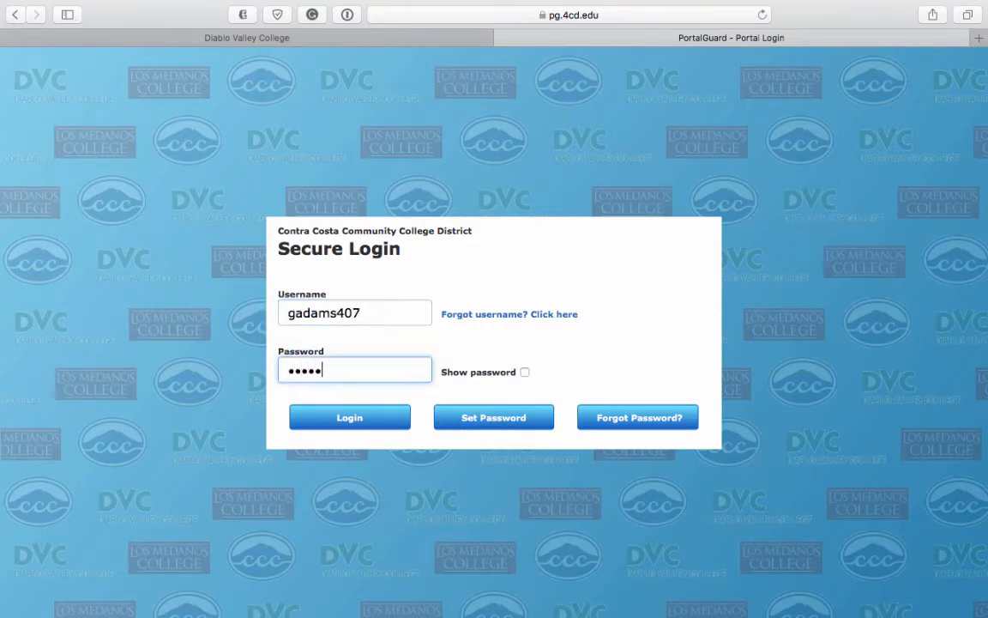
text(•••••••••••••••)
key(Return)
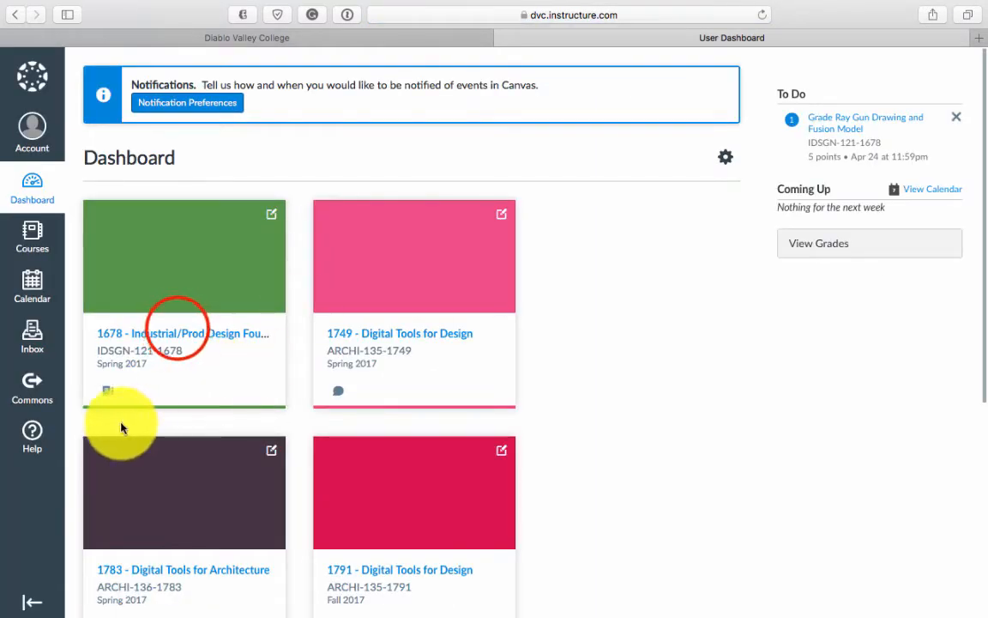
Step: Open the 1678 course and view its Board Layout Tutorial in a new tab
click(178, 332)
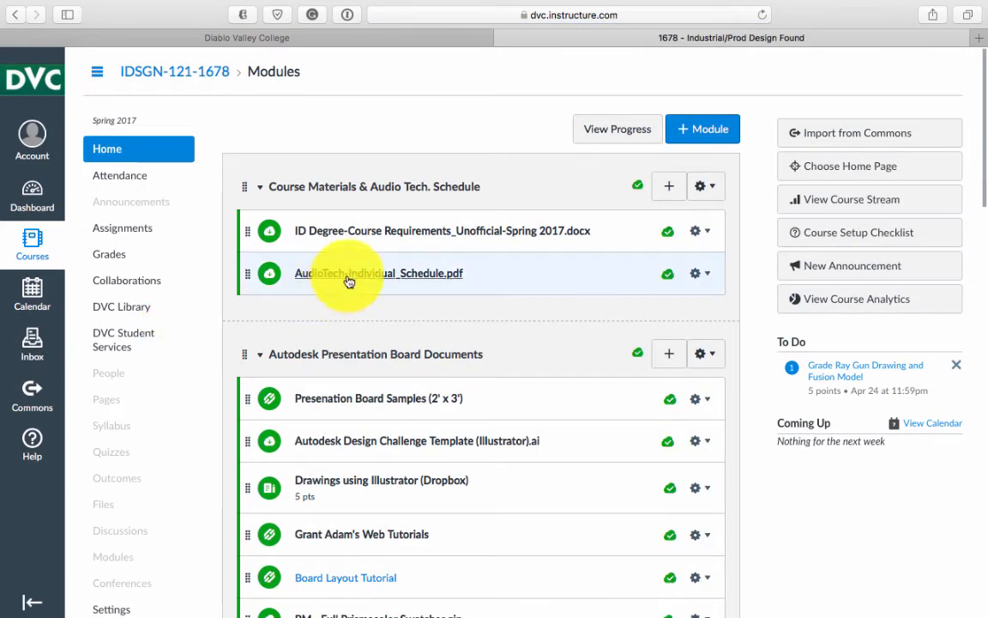
scroll(386, 325, down, 5)
scroll(387, 322, down, 2)
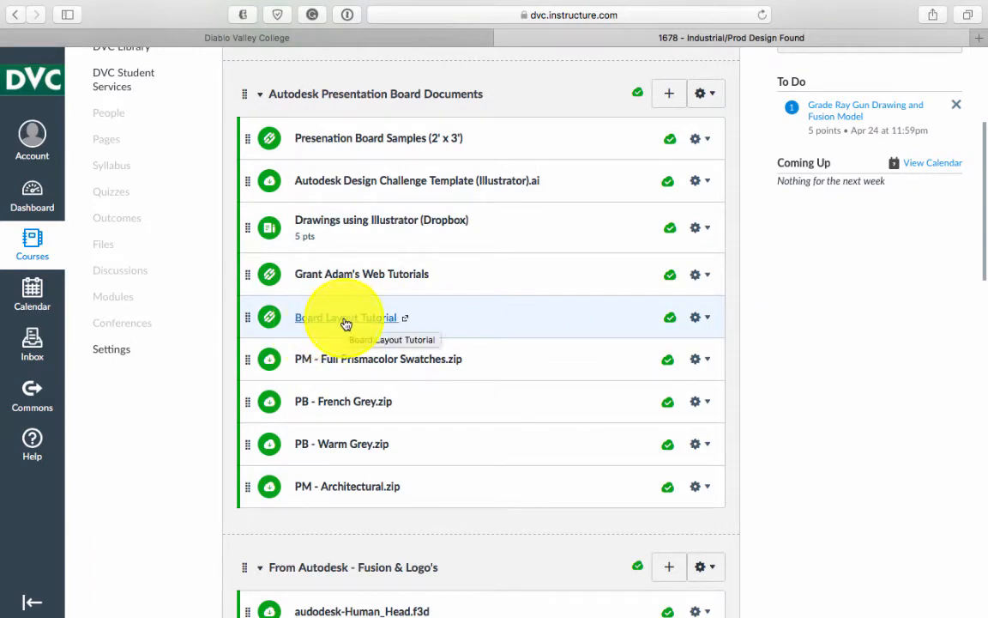
right_click(346, 324)
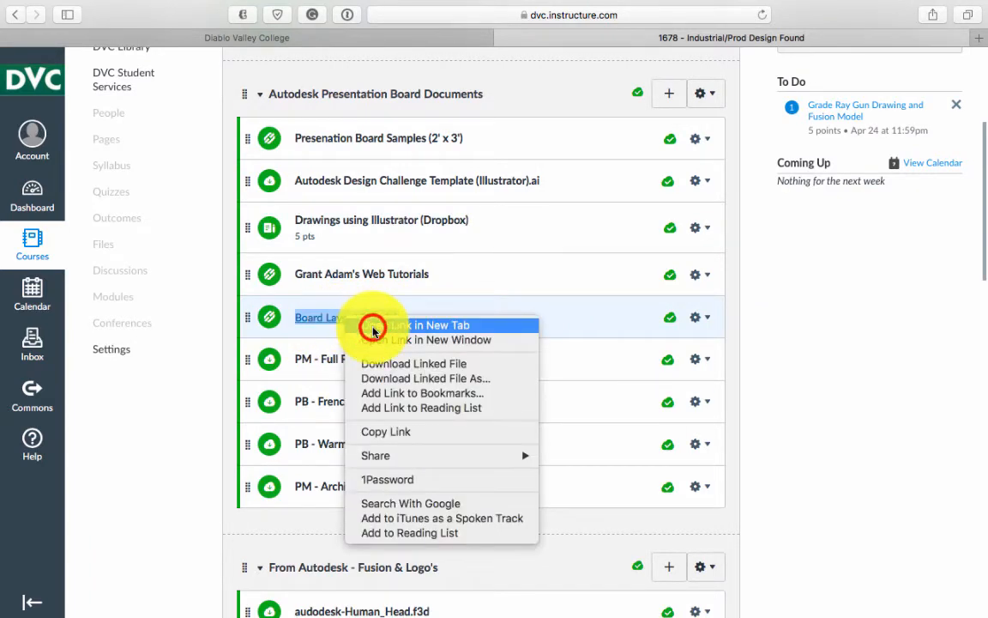
click(375, 327)
click(748, 40)
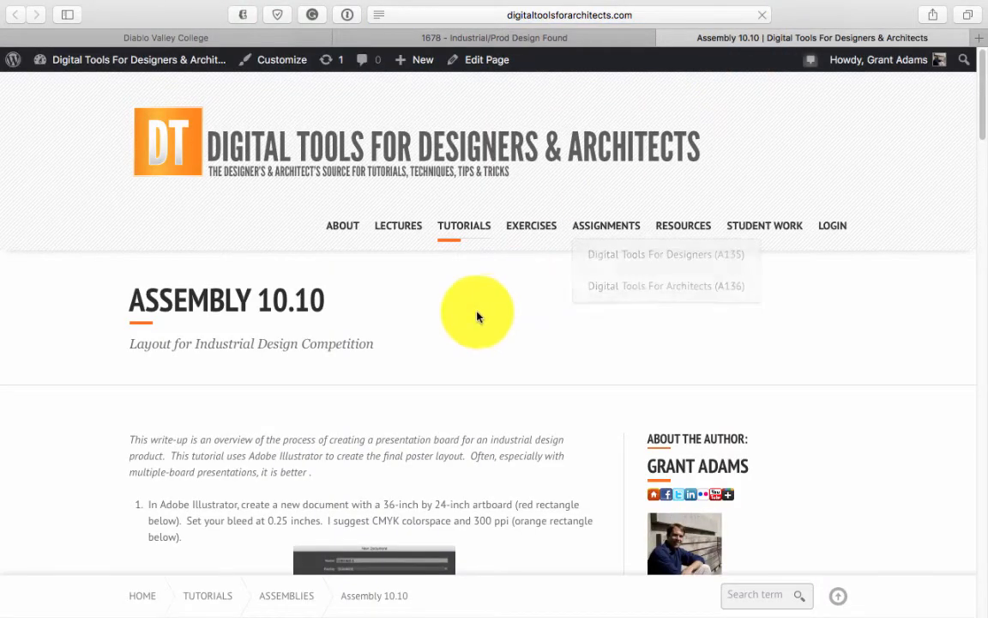
scroll(479, 316, down, 5)
scroll(481, 317, down, 1)
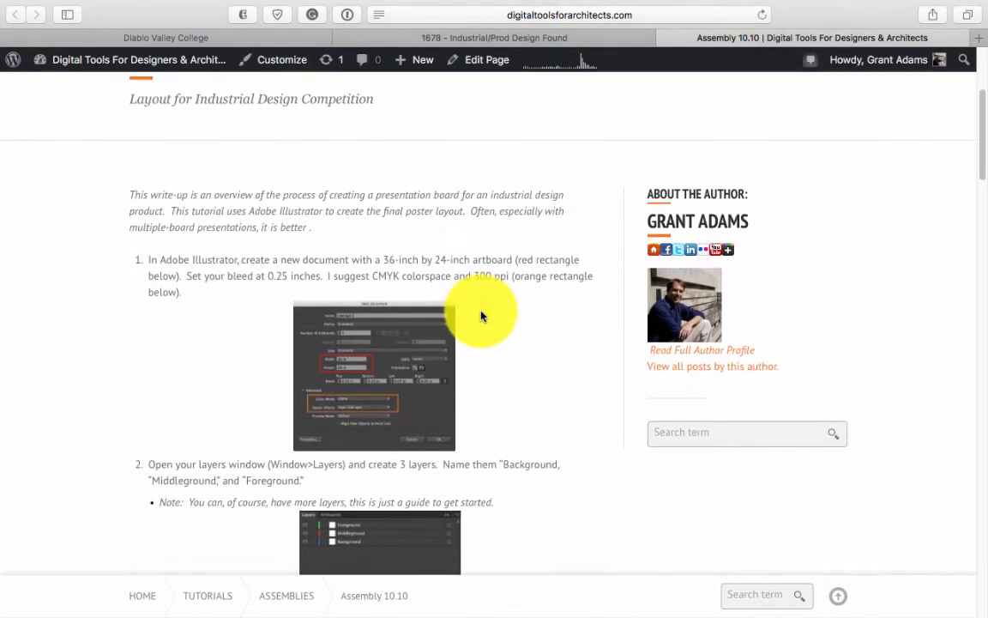
scroll(482, 315, up, 1)
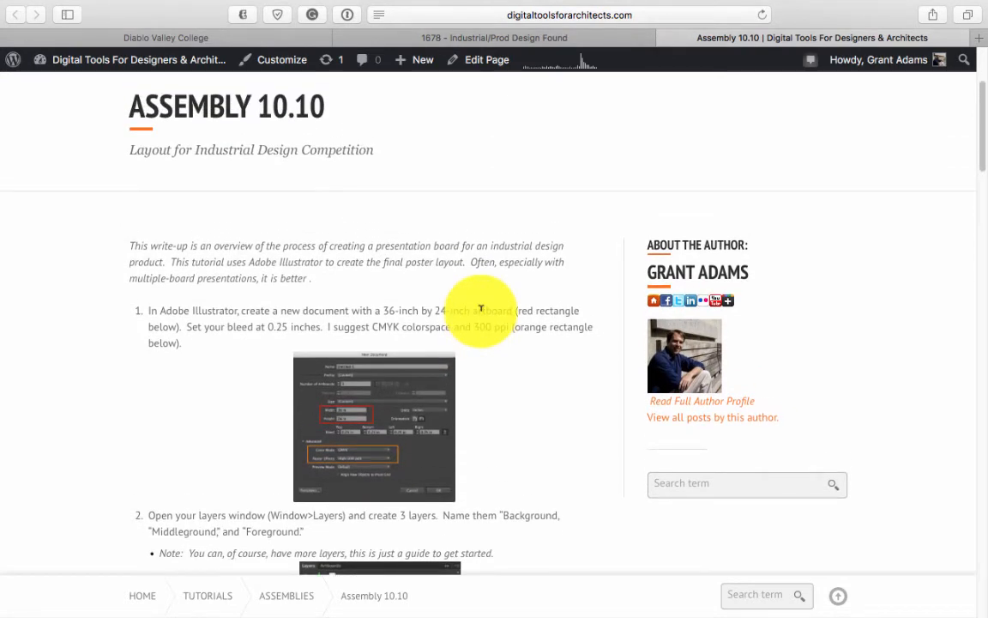
scroll(481, 309, down, 2)
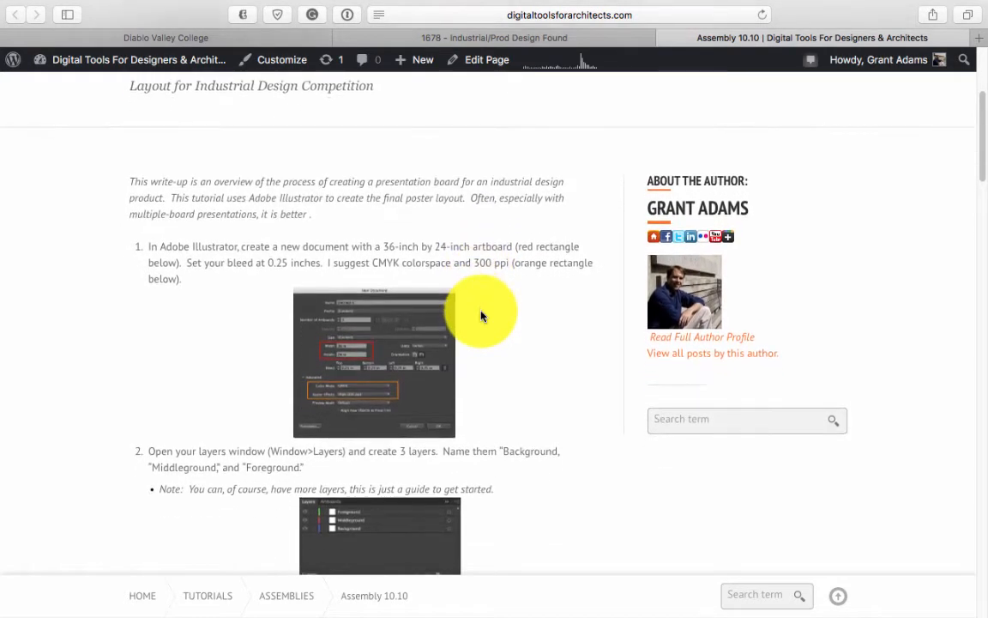
scroll(482, 316, down, 1)
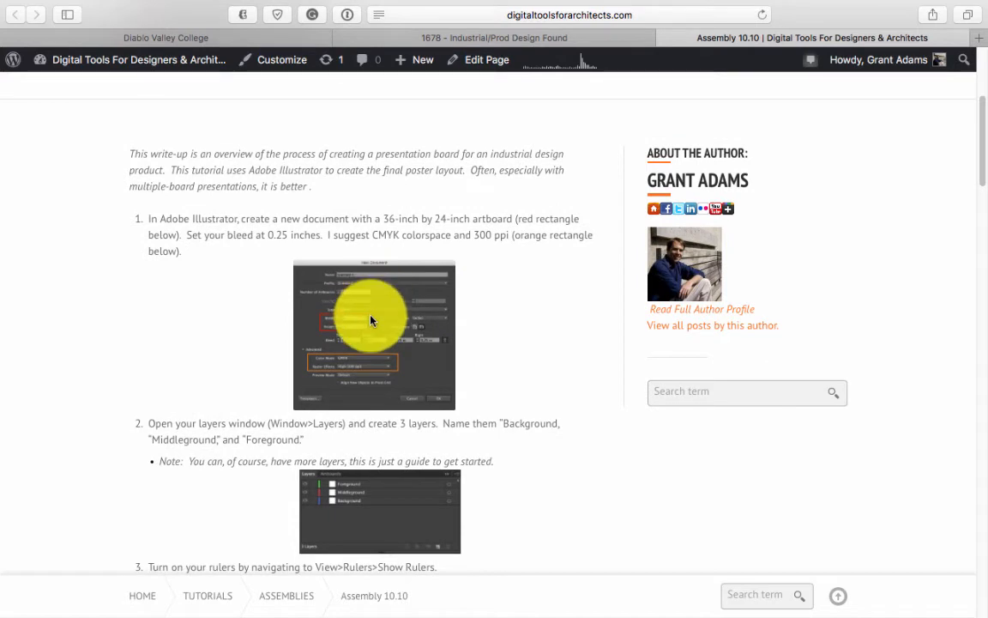
scroll(371, 321, down, 8)
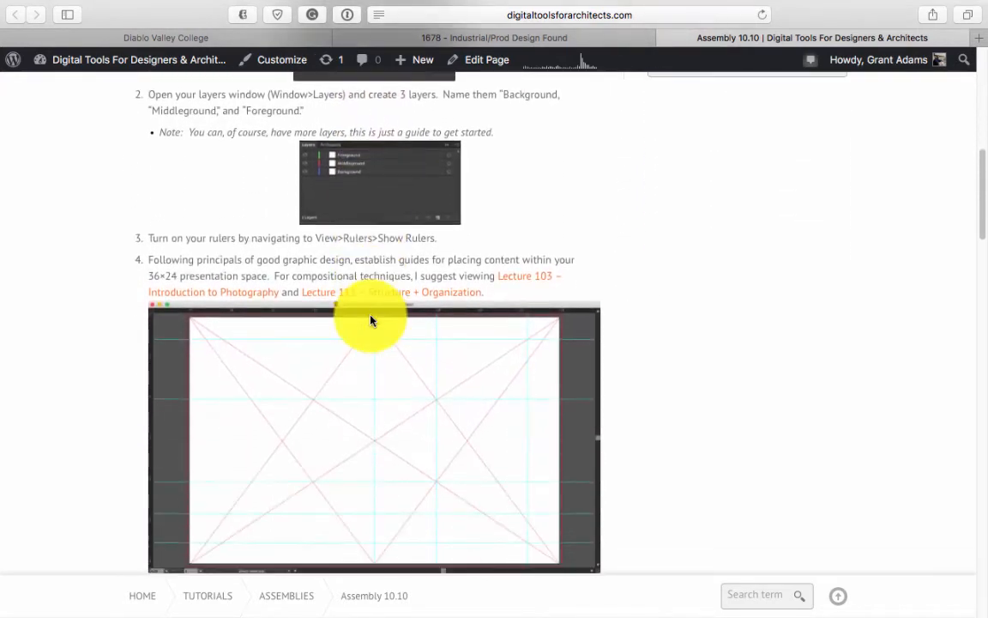
scroll(371, 321, down, 2)
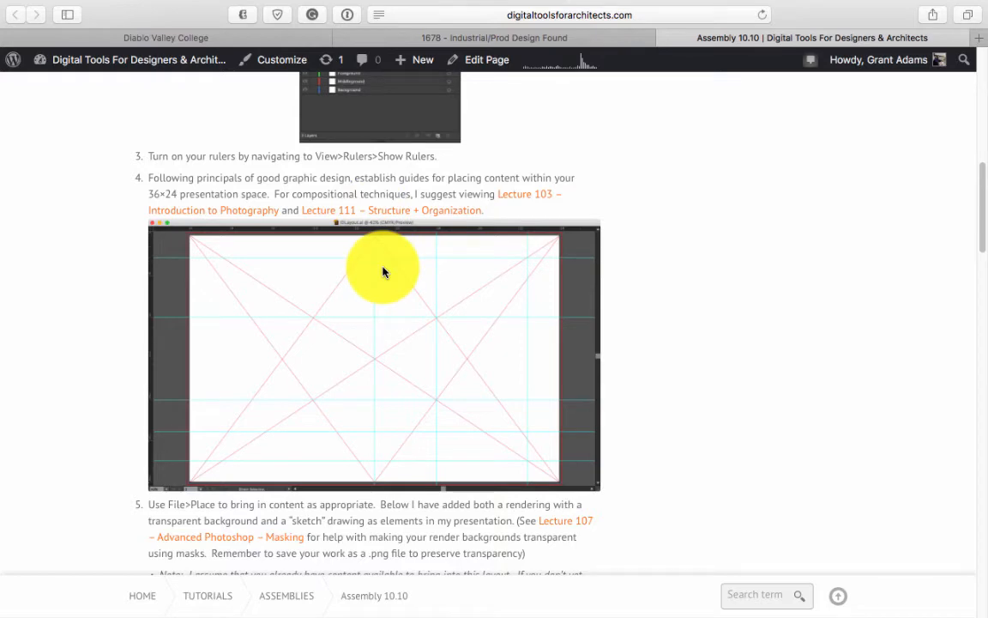
scroll(383, 272, down, 9)
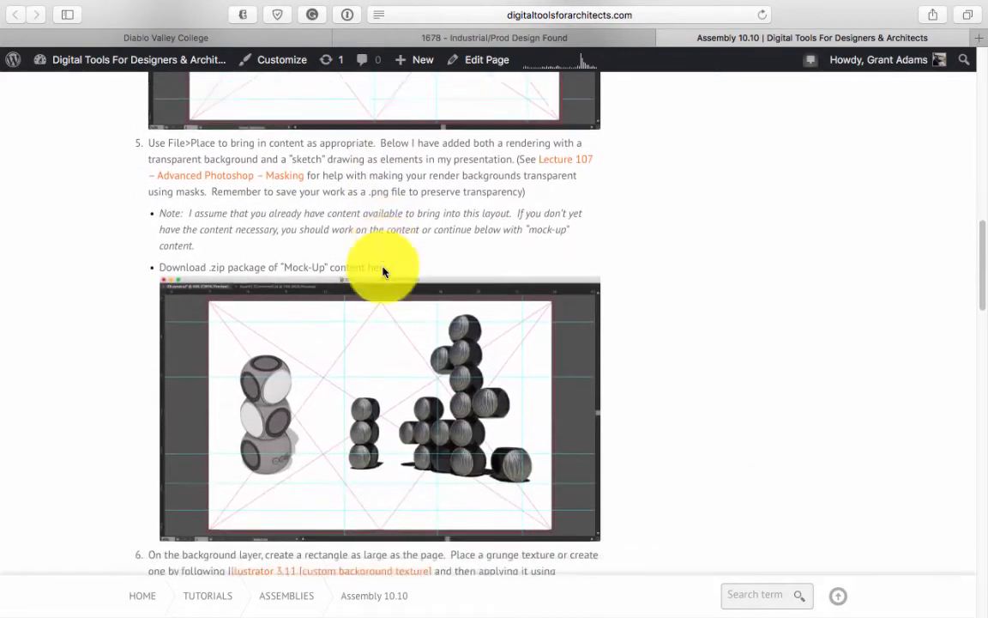
scroll(382, 272, down, 16)
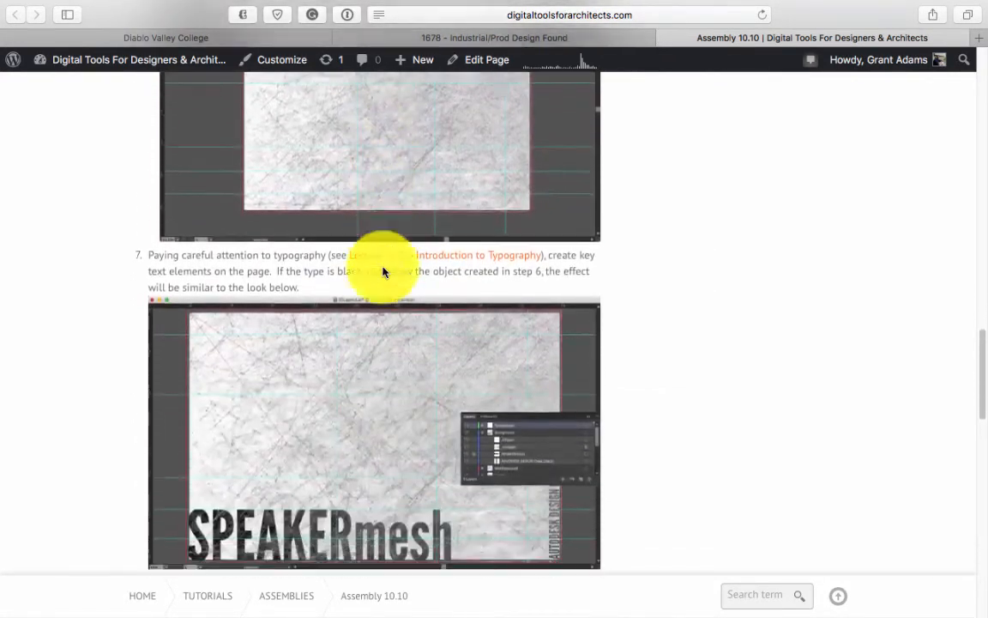
scroll(383, 272, down, 17)
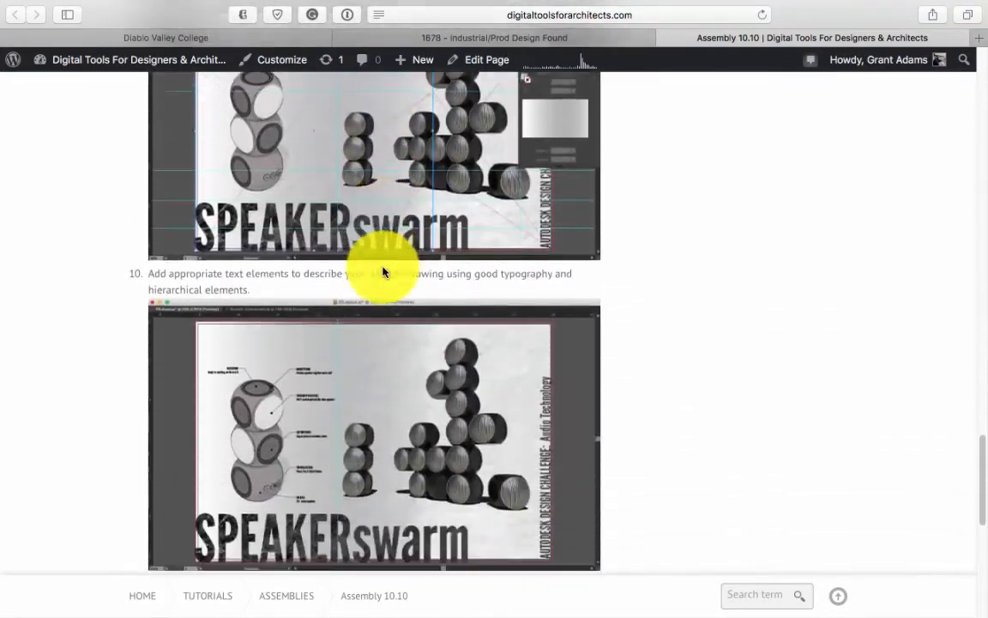
scroll(383, 272, down, 13)
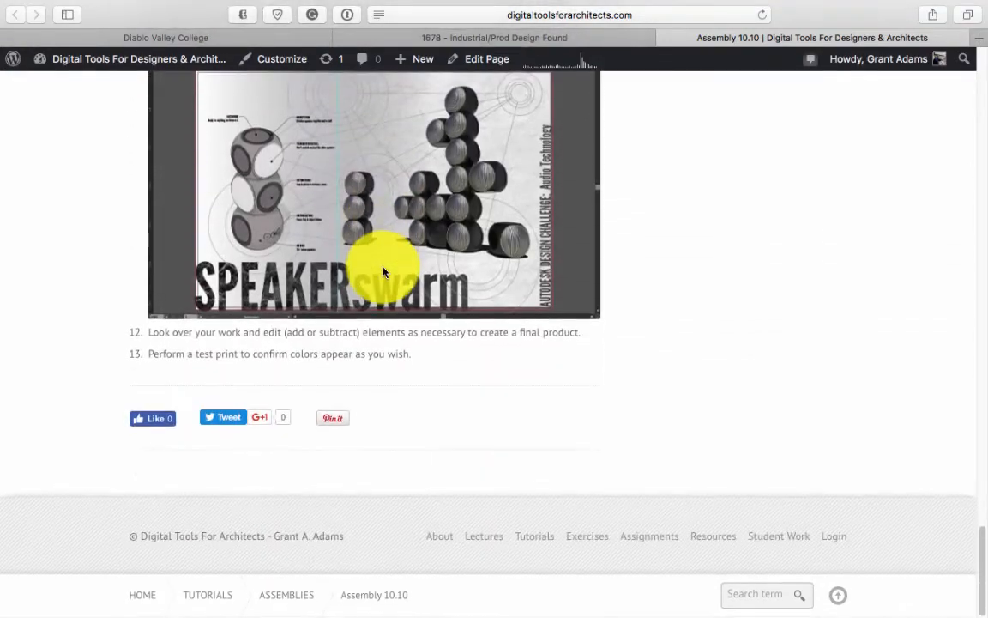
scroll(383, 272, up, 6)
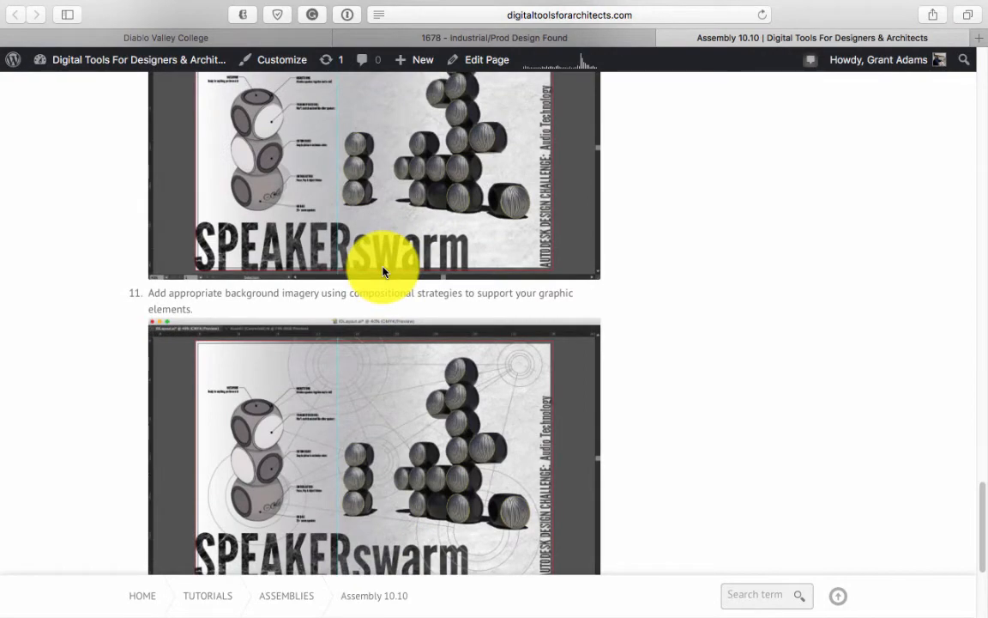
scroll(383, 272, up, 20)
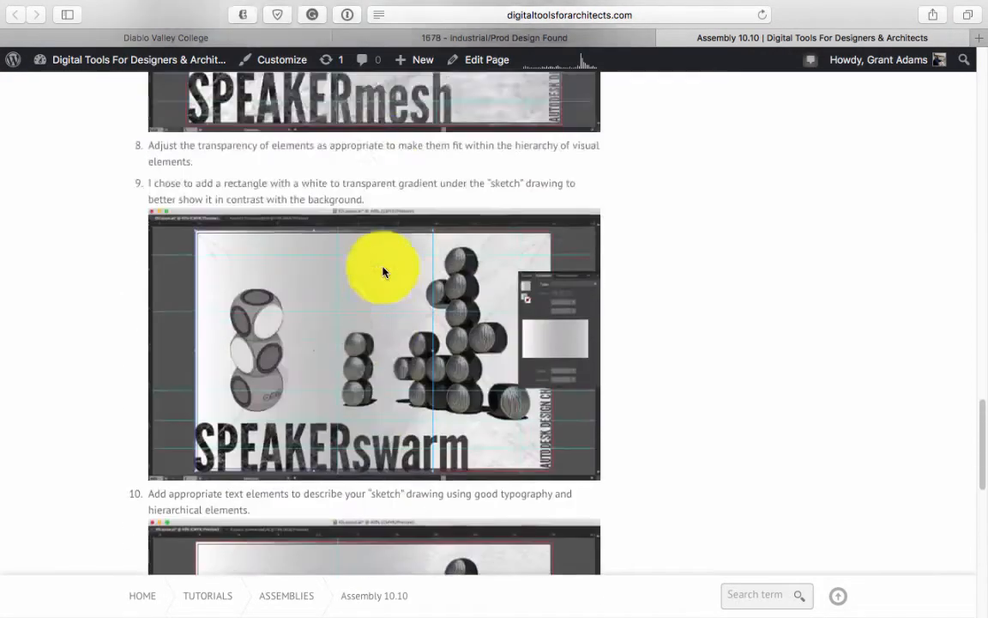
scroll(383, 272, up, 20)
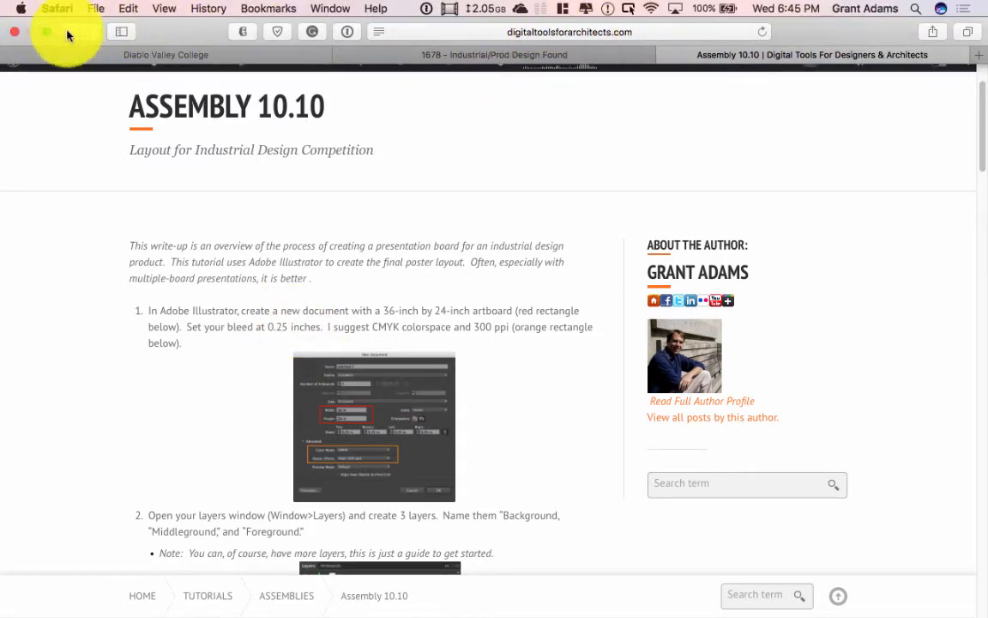
Step: Show the course modules, exit Safari full screen and return to Illustrator's New Document dialog
click(435, 56)
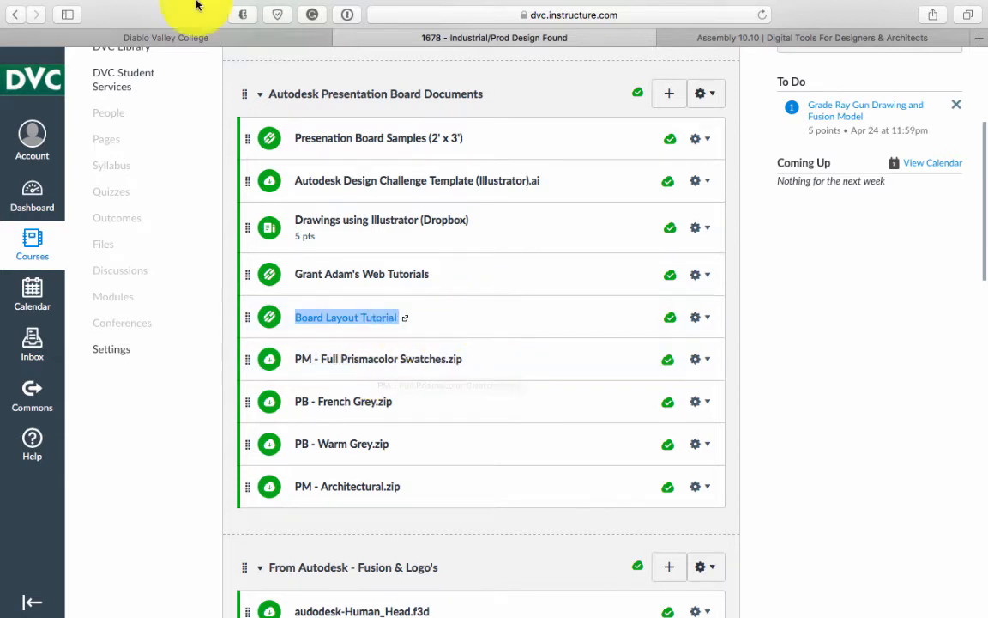
mouse_move(64, 5)
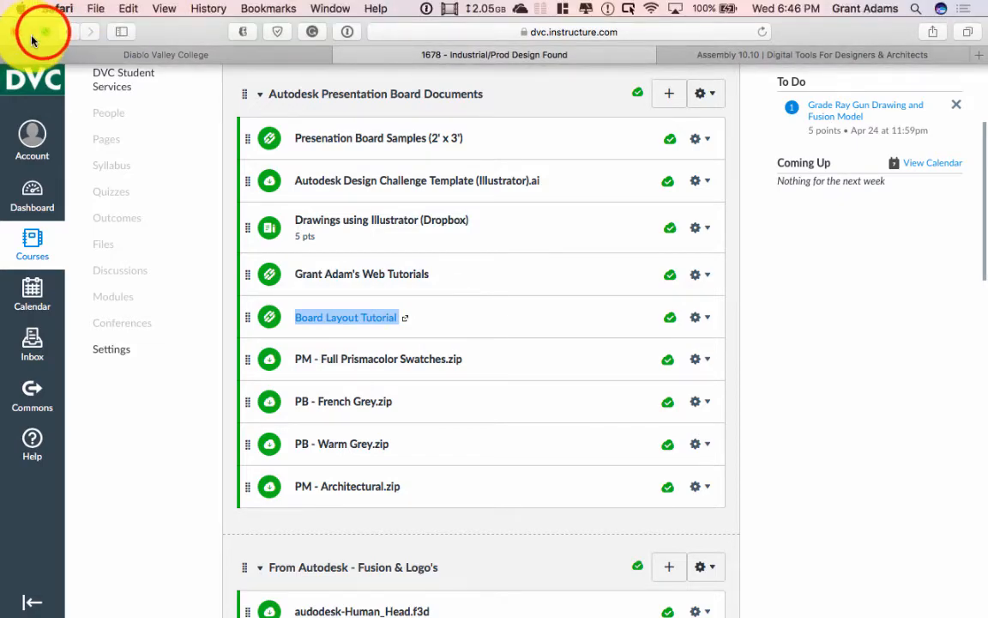
click(45, 32)
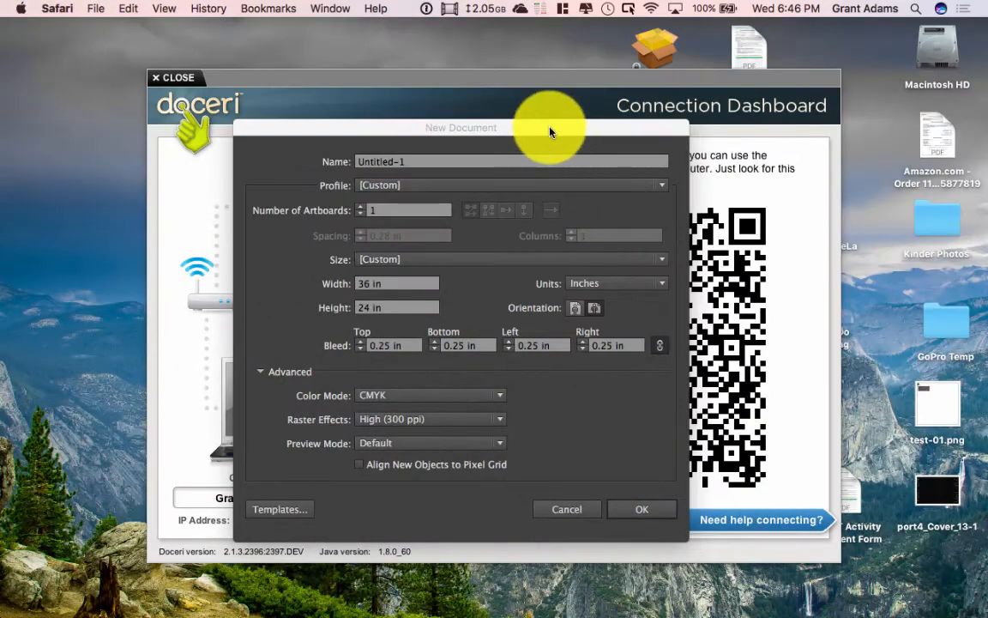
click(550, 131)
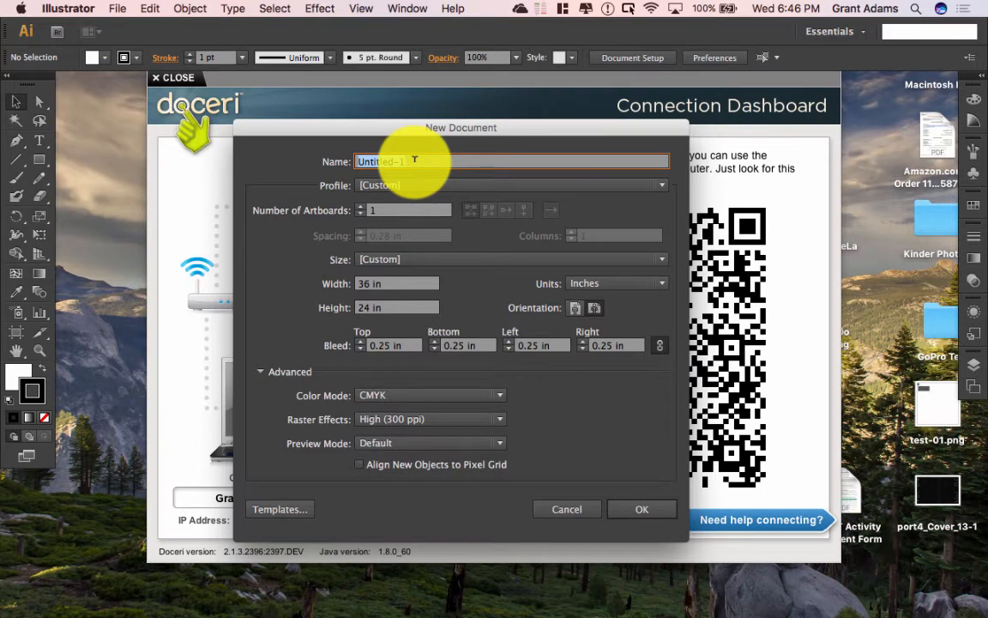
Step: Name the document ID121_Final_Layout and collapse the Advanced settings
text(ID)
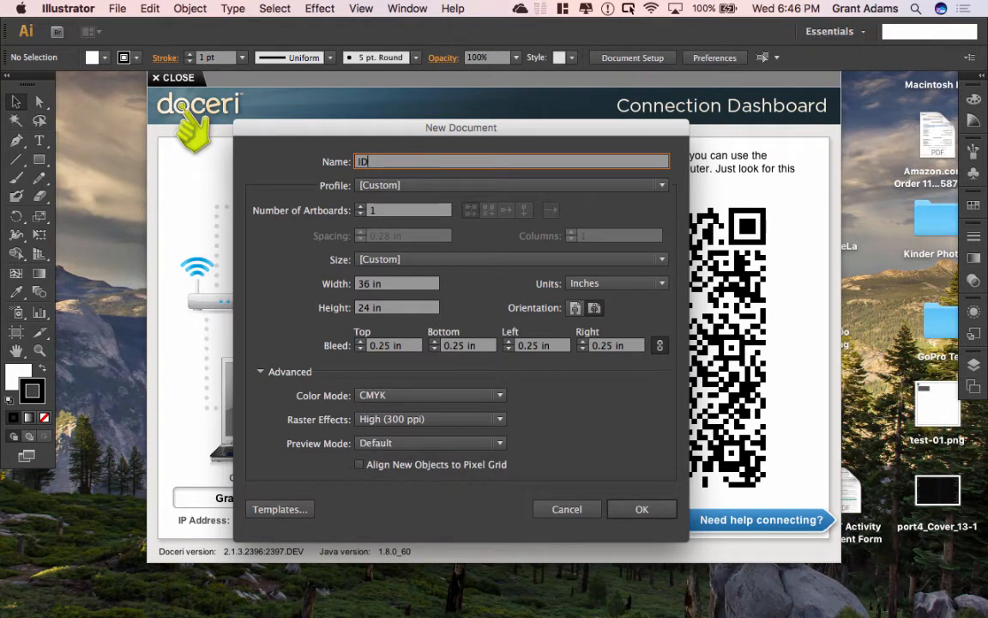
text(121_Final)
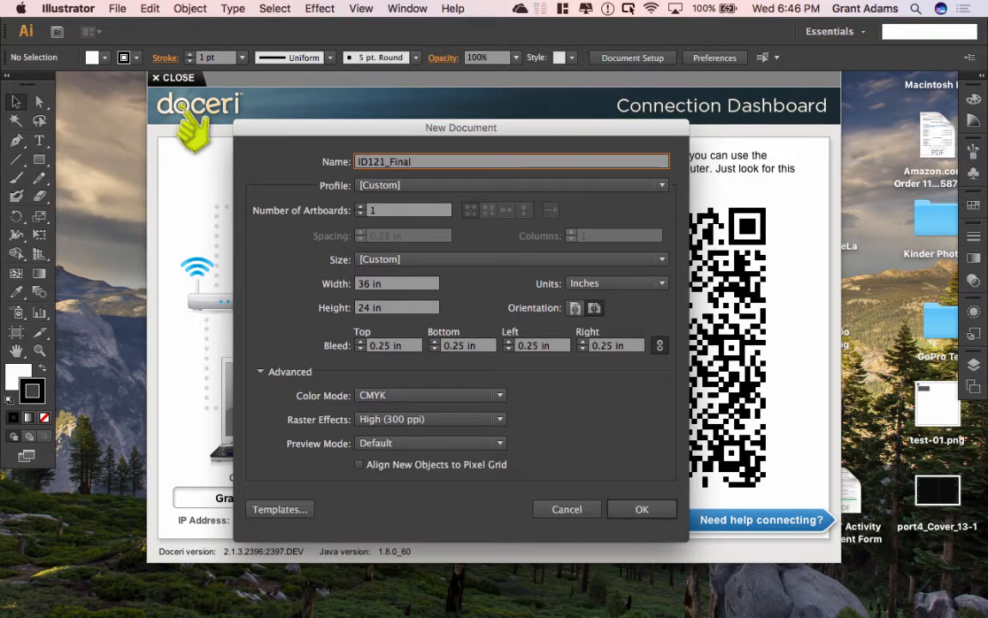
text(_Layout)
click(261, 372)
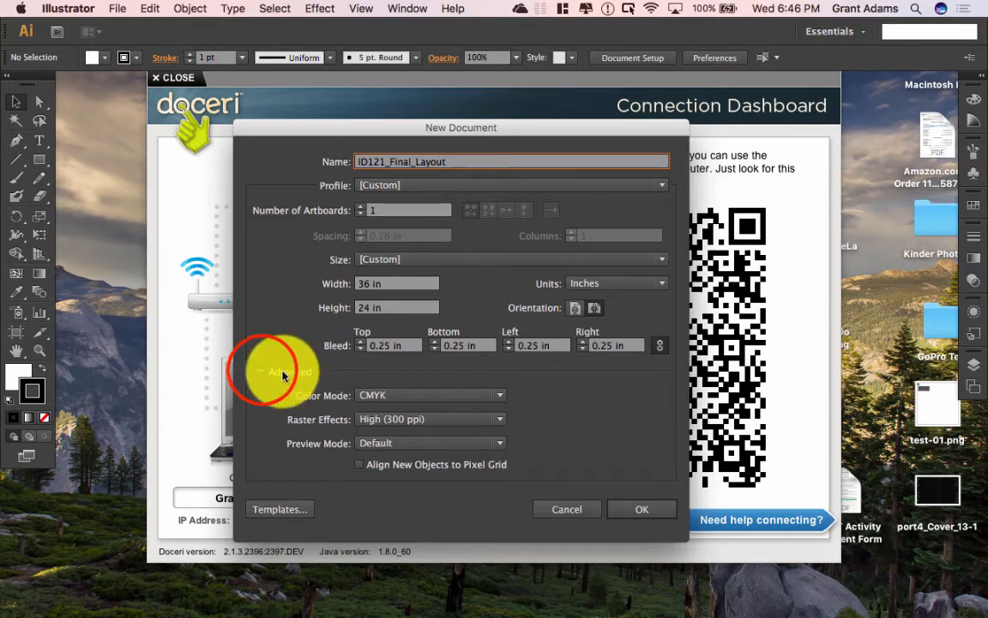
Step: Keep units in Inches, confirm CMYK at 300 ppi, and create the document
click(592, 287)
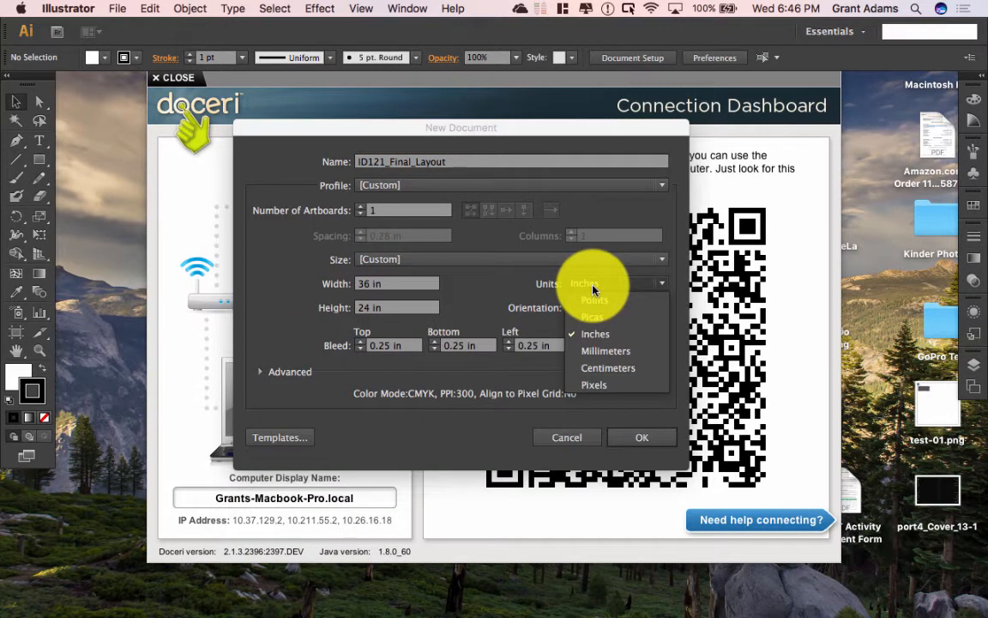
click(478, 294)
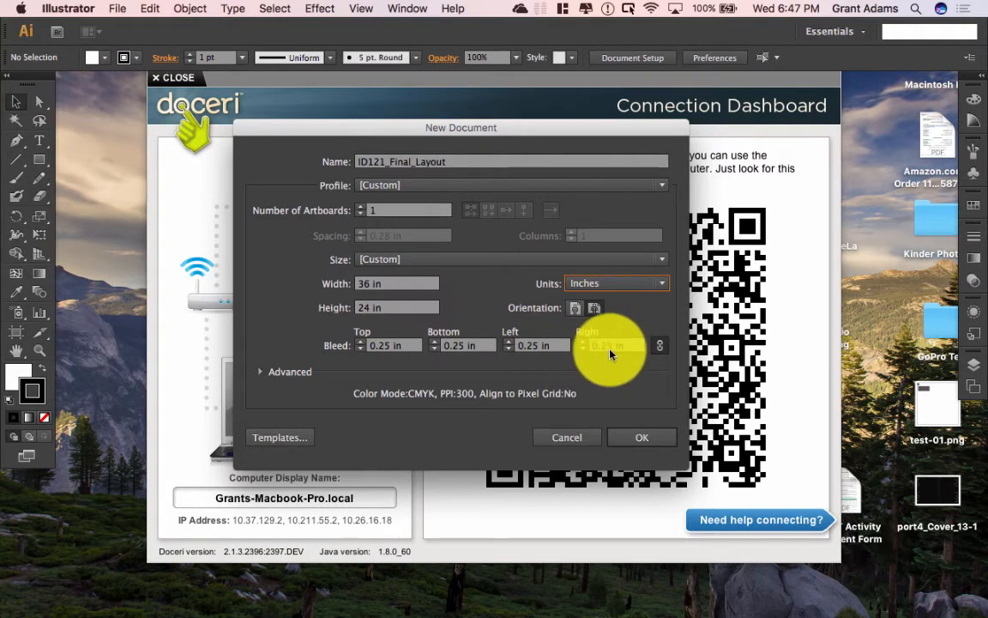
click(261, 373)
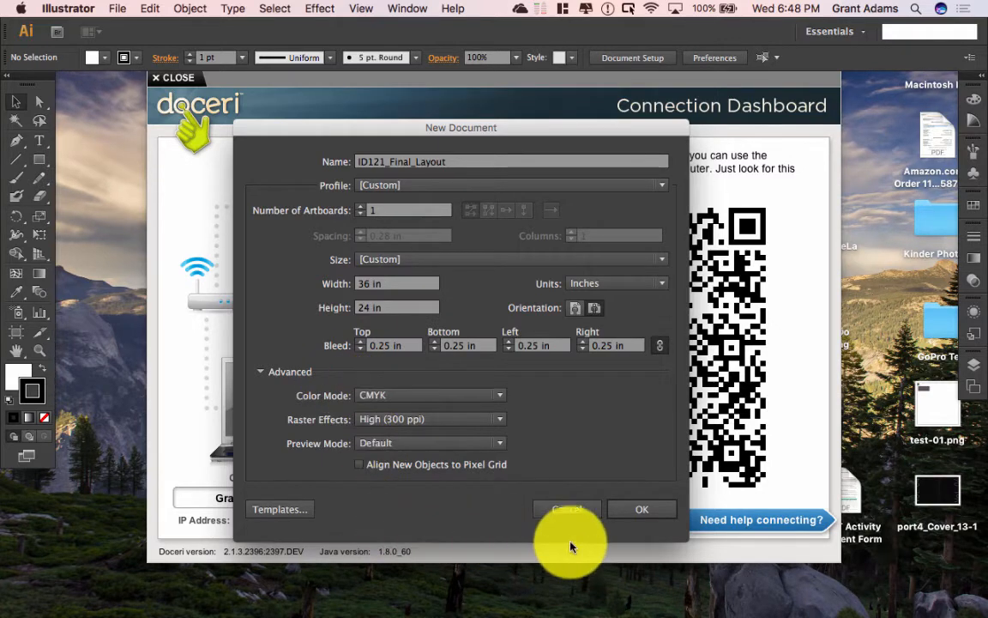
click(627, 511)
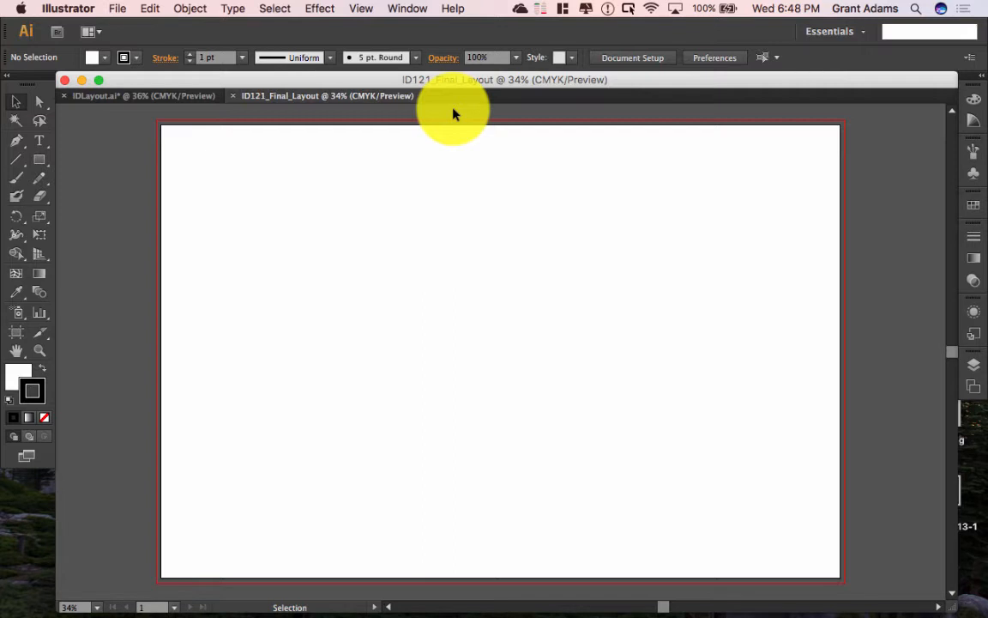
Step: Turn on the document rulers through View > Rulers > Show Rulers
click(360, 9)
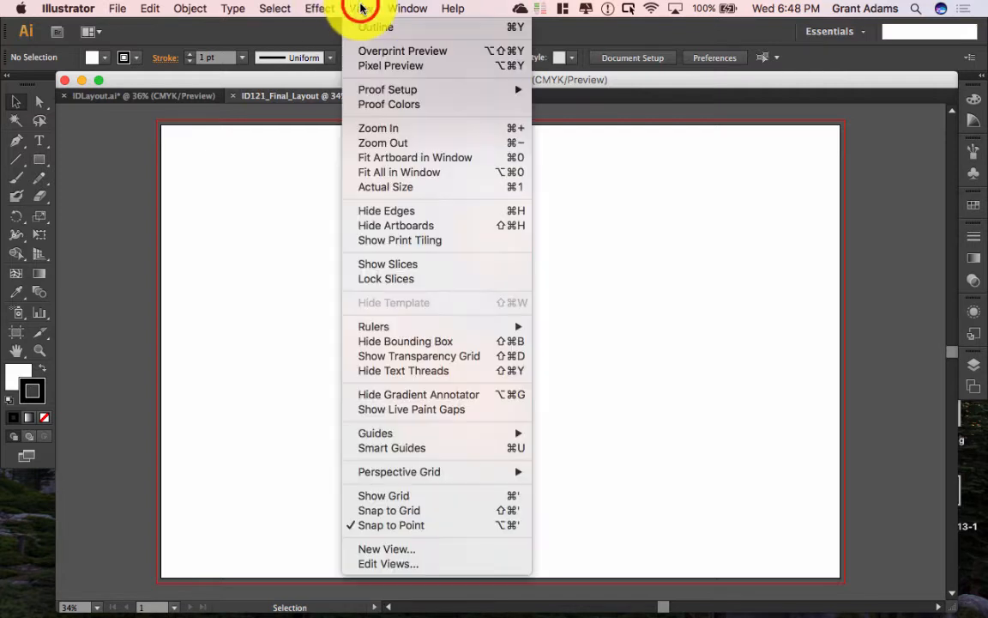
mouse_move(388, 330)
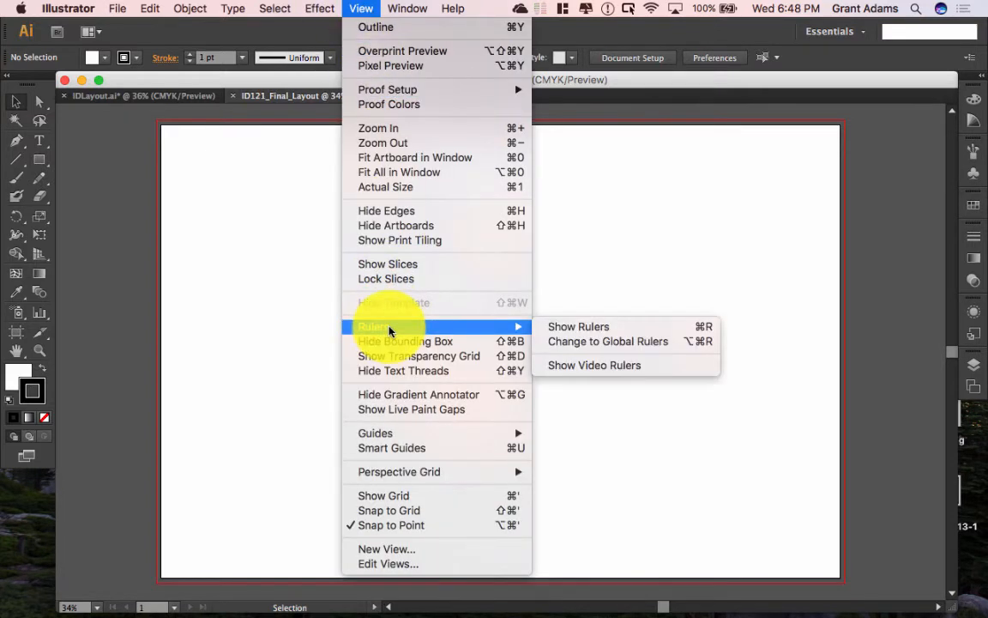
click(586, 334)
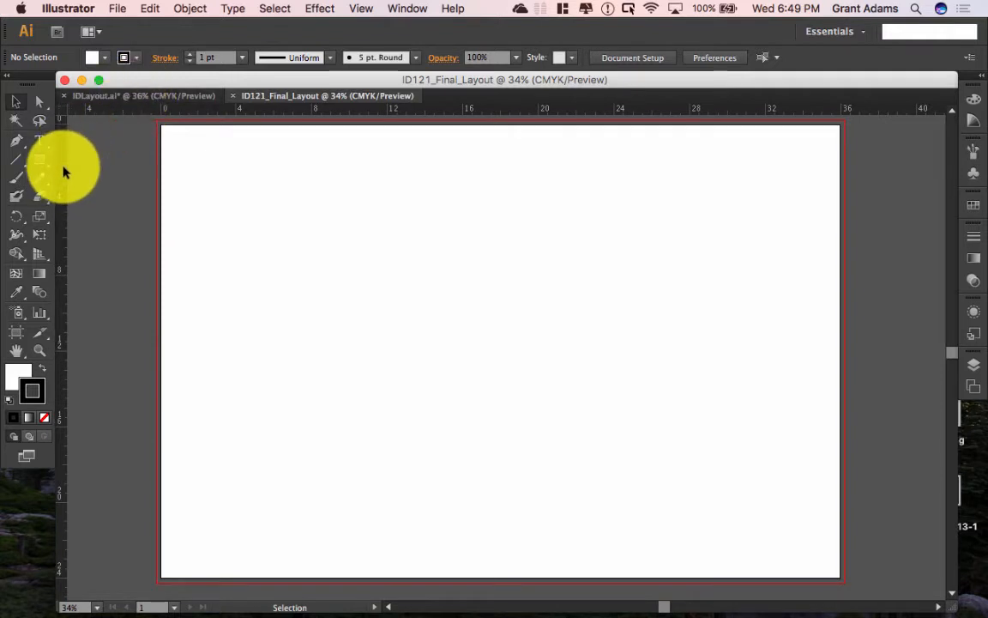
Step: Drag a vertical guide from the left ruler and settle it at the 18 in mark
drag(63, 174, 503, 203)
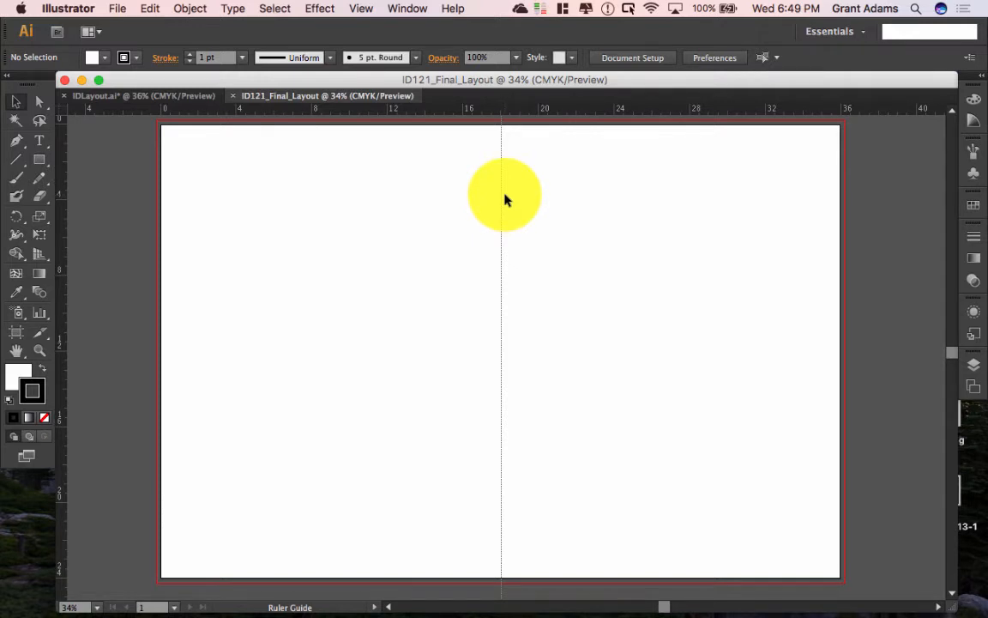
drag(505, 199, 503, 199)
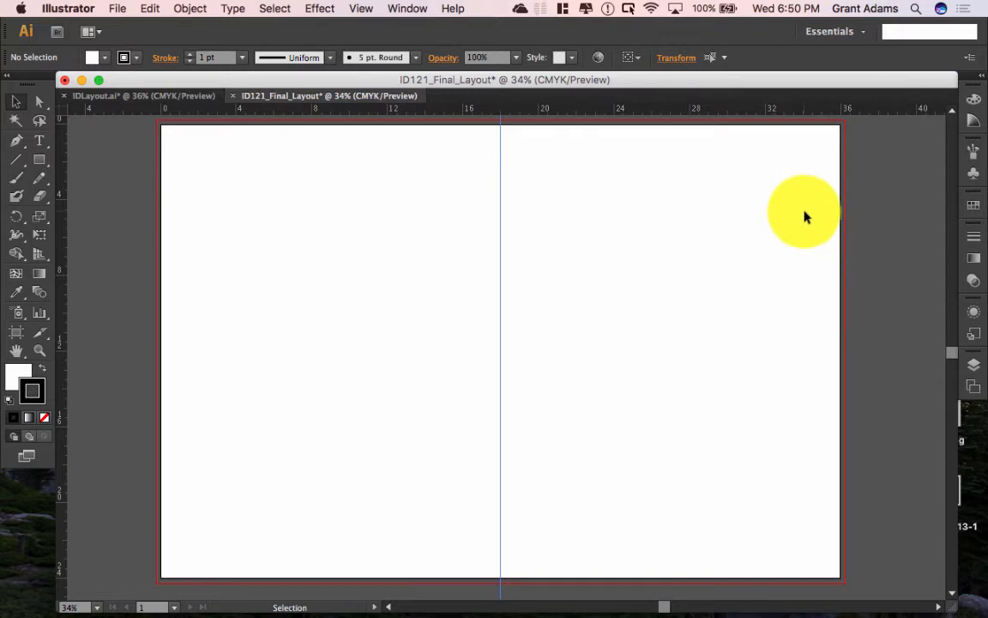
Step: Try the Layout workspace, then switch back to Essentials
click(974, 370)
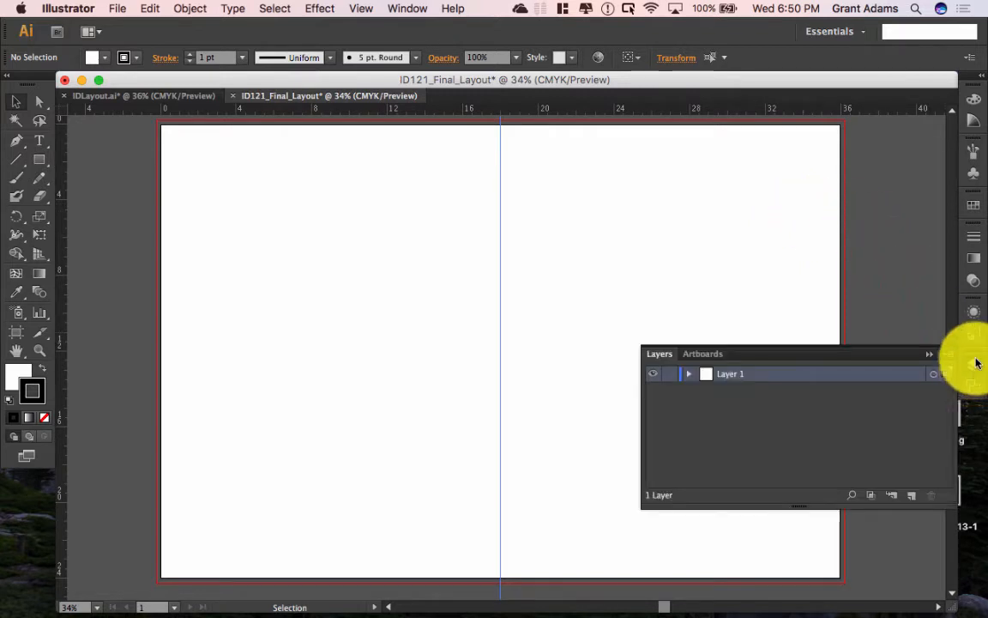
click(977, 370)
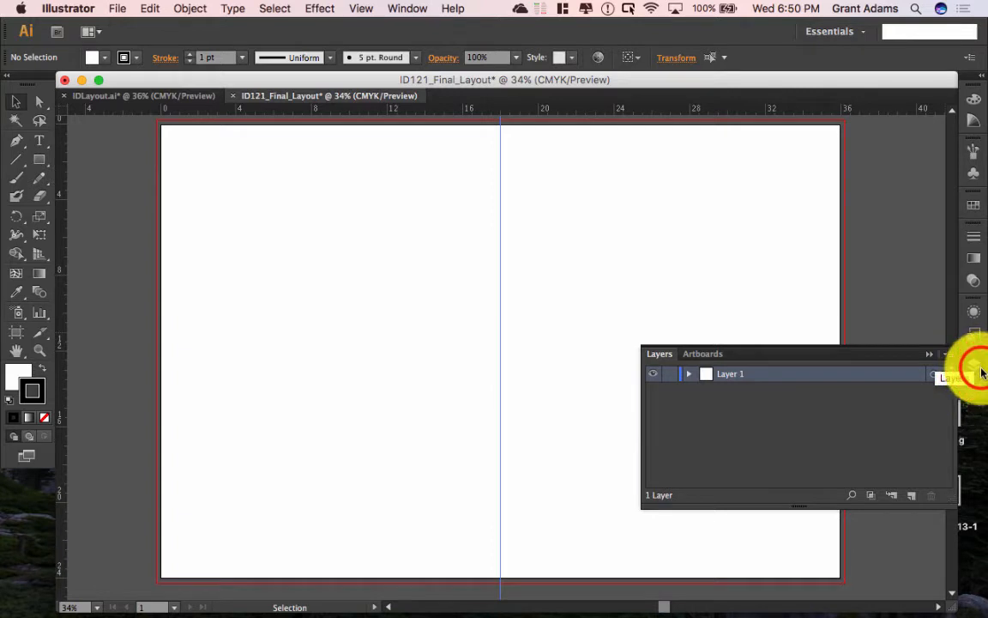
click(974, 367)
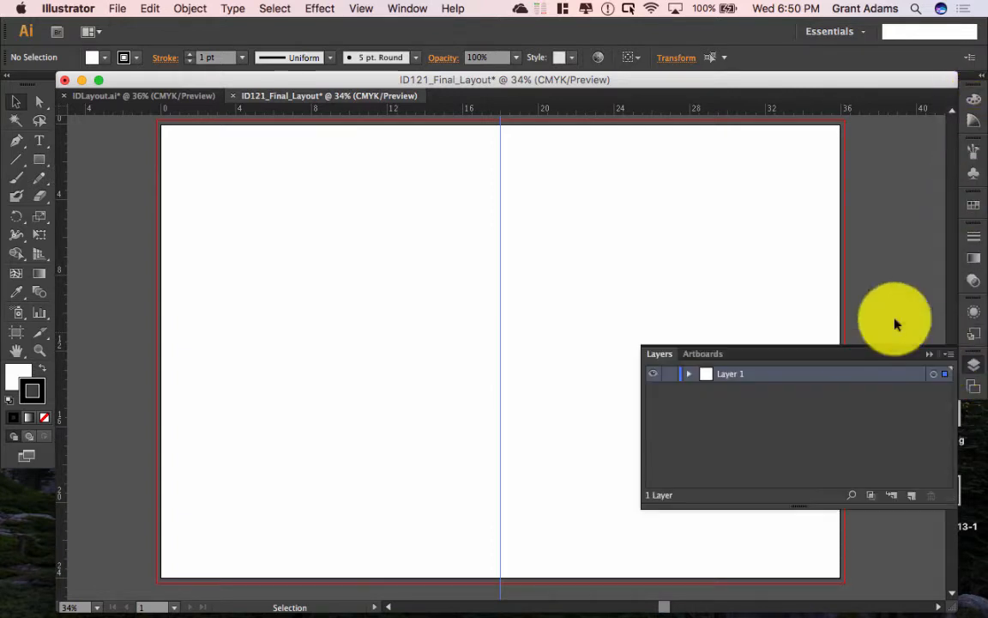
click(873, 31)
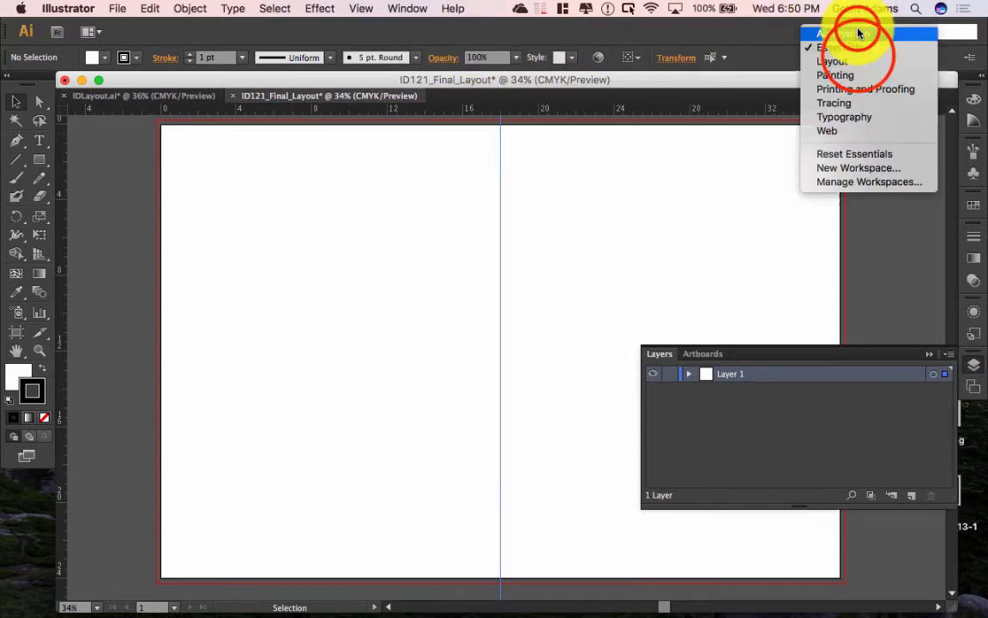
click(861, 43)
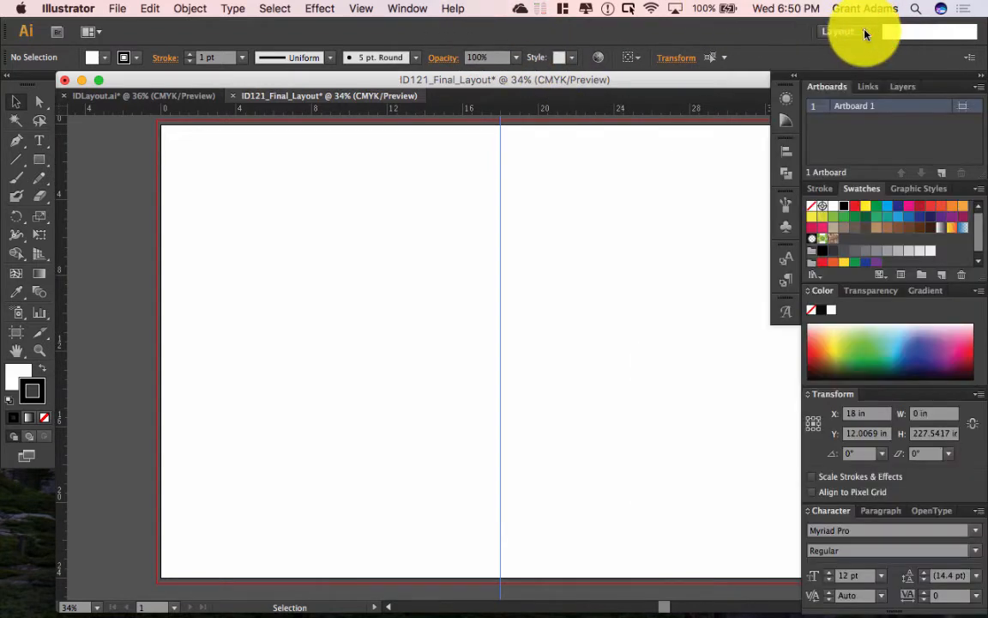
click(868, 31)
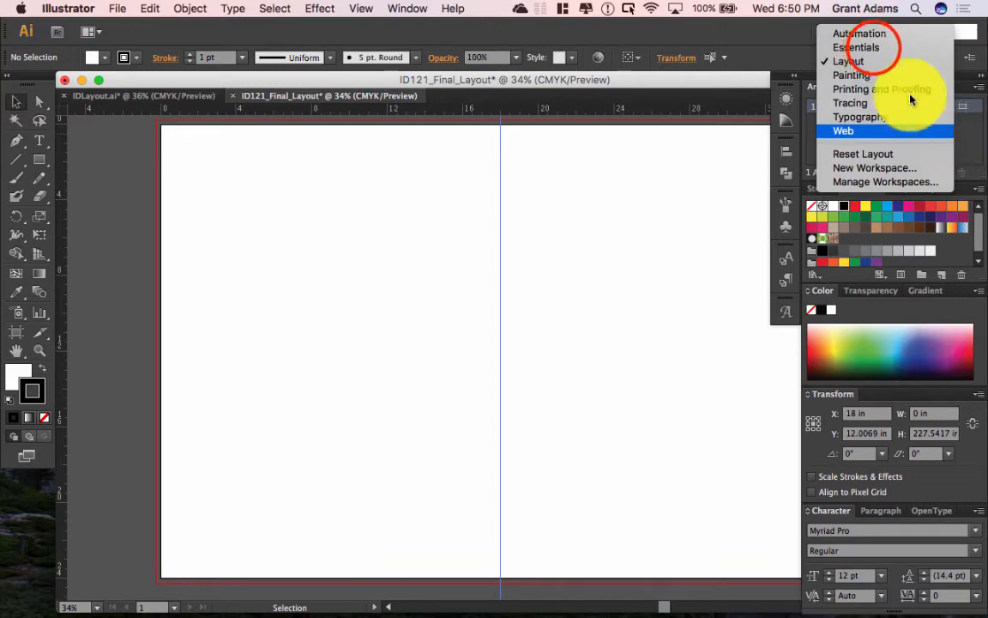
click(874, 47)
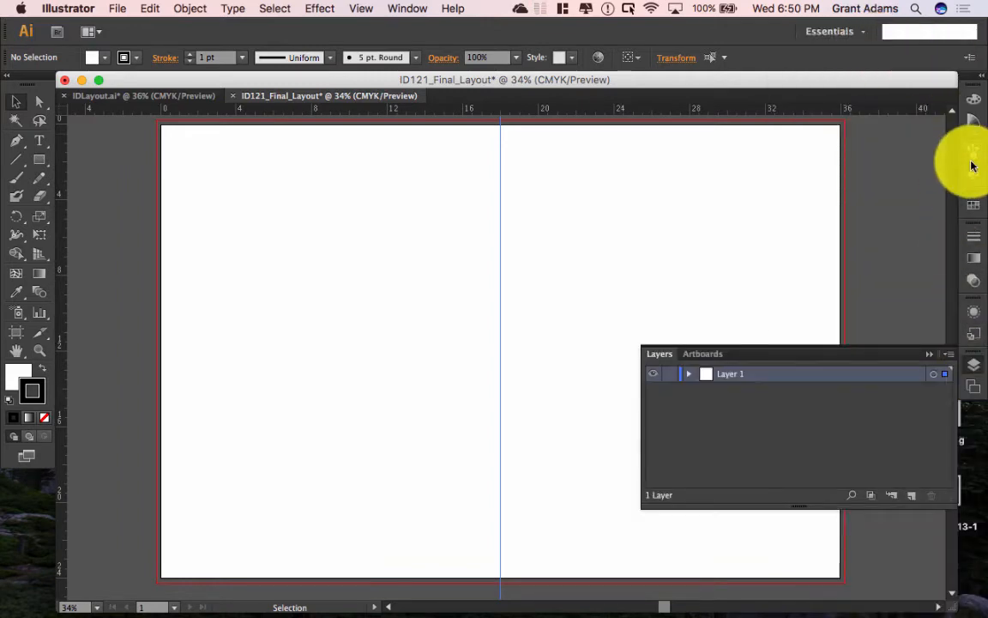
Step: Rename Layer 1 to 'Guides' in the Layers panel and select it
click(974, 369)
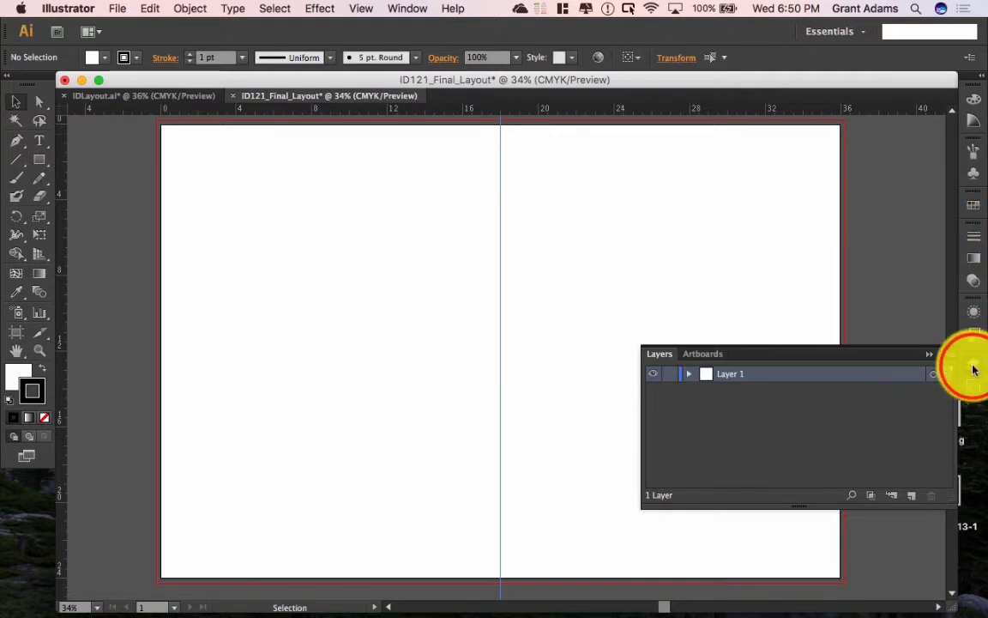
click(972, 366)
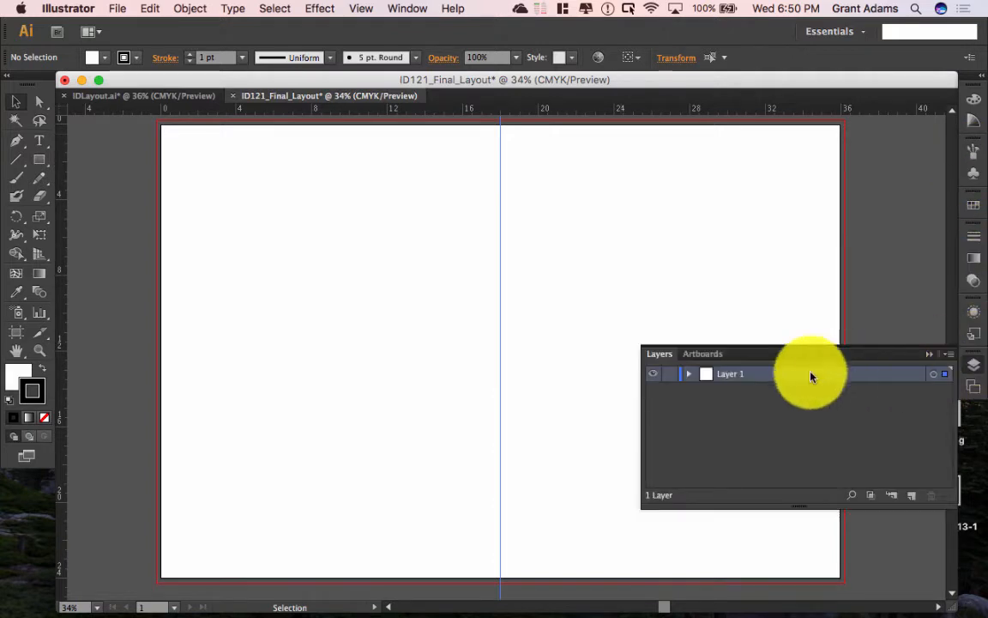
double_click(736, 381)
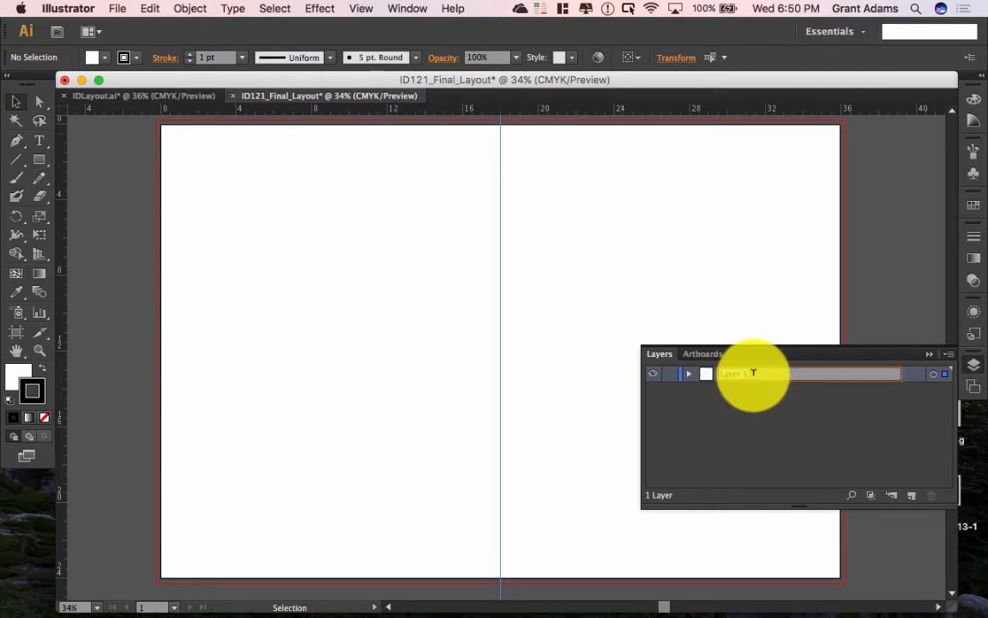
text(Guides)
click(770, 410)
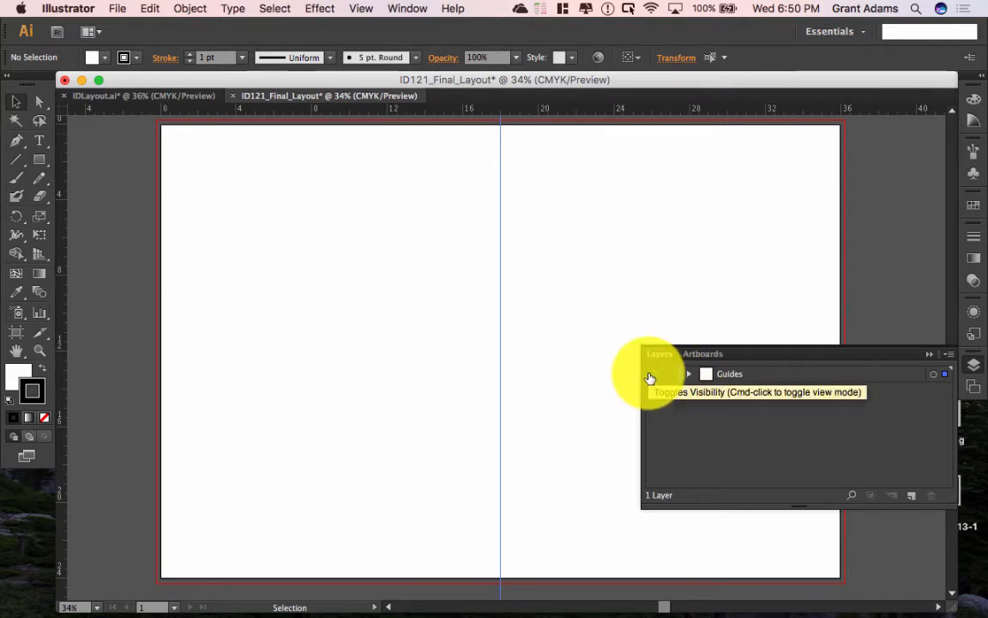
click(772, 374)
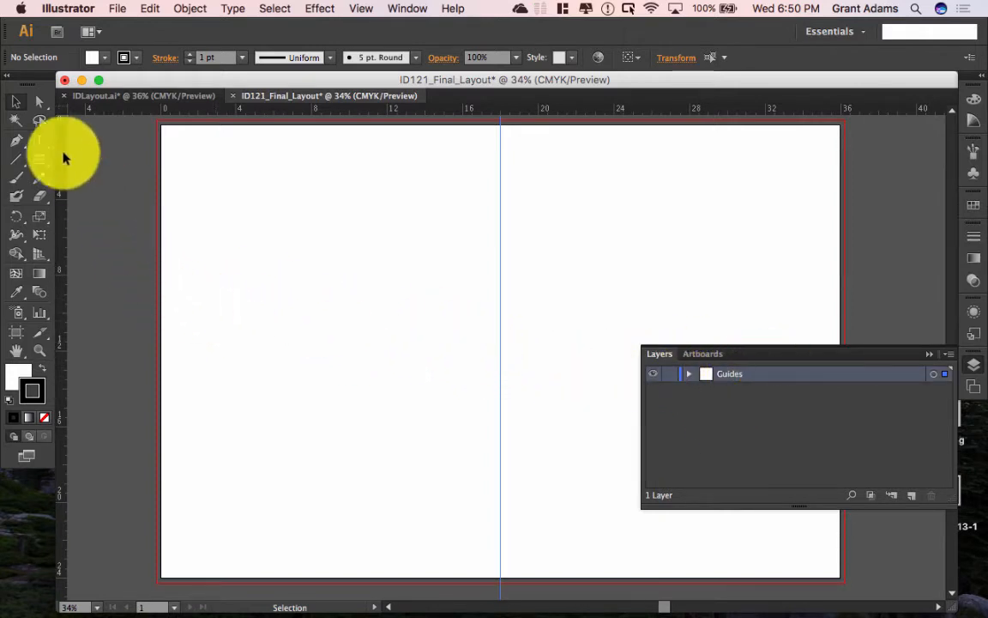
Step: Draw a Pen path from the bottom-left corner to the top of the centre guide and down to the bottom-right corner
click(18, 144)
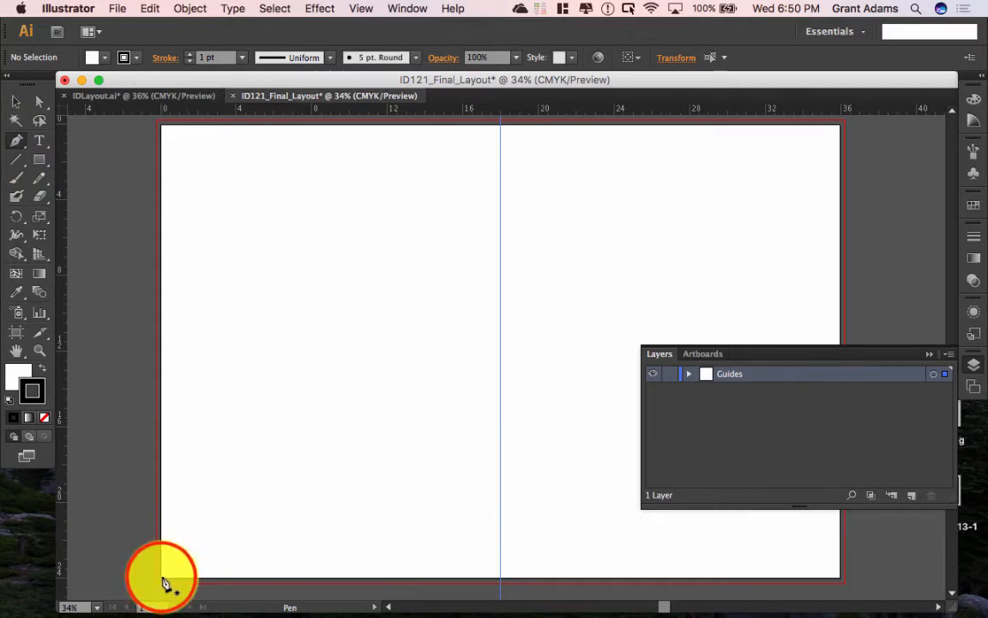
click(164, 580)
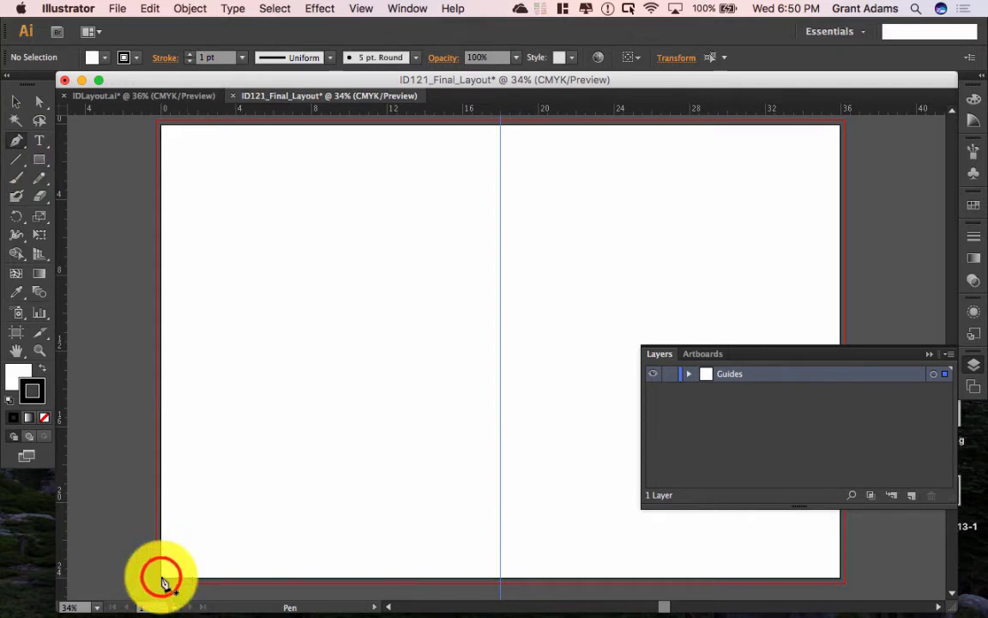
scroll(502, 129, up, 1)
click(501, 126)
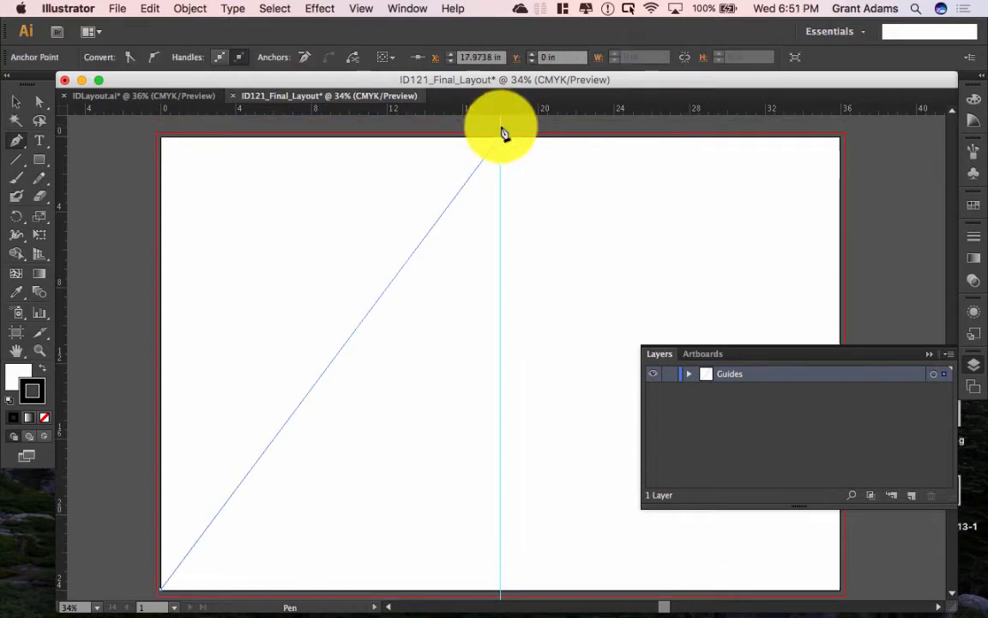
click(840, 592)
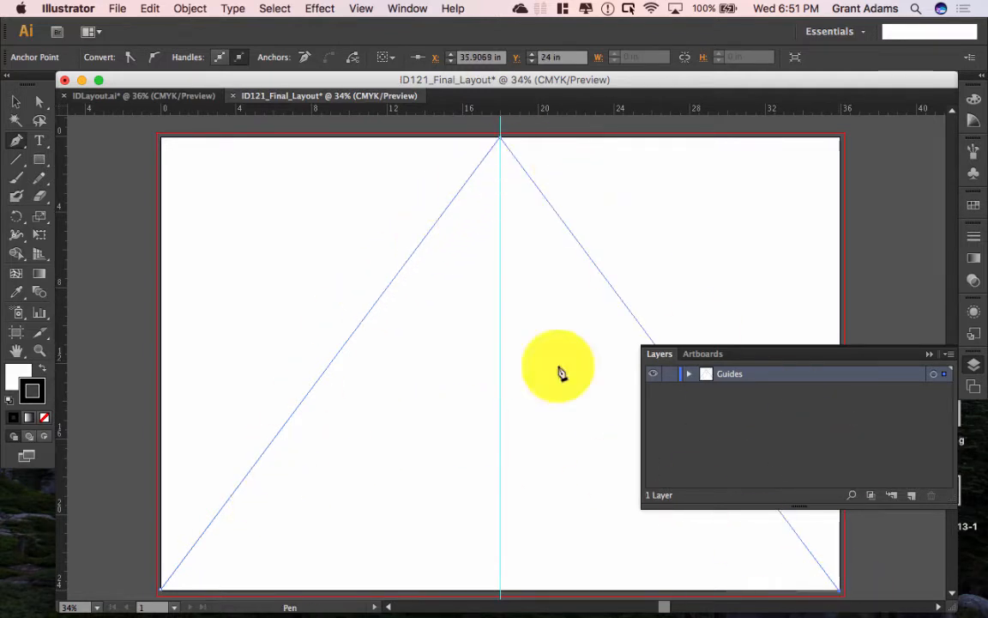
mouse_move(441, 601)
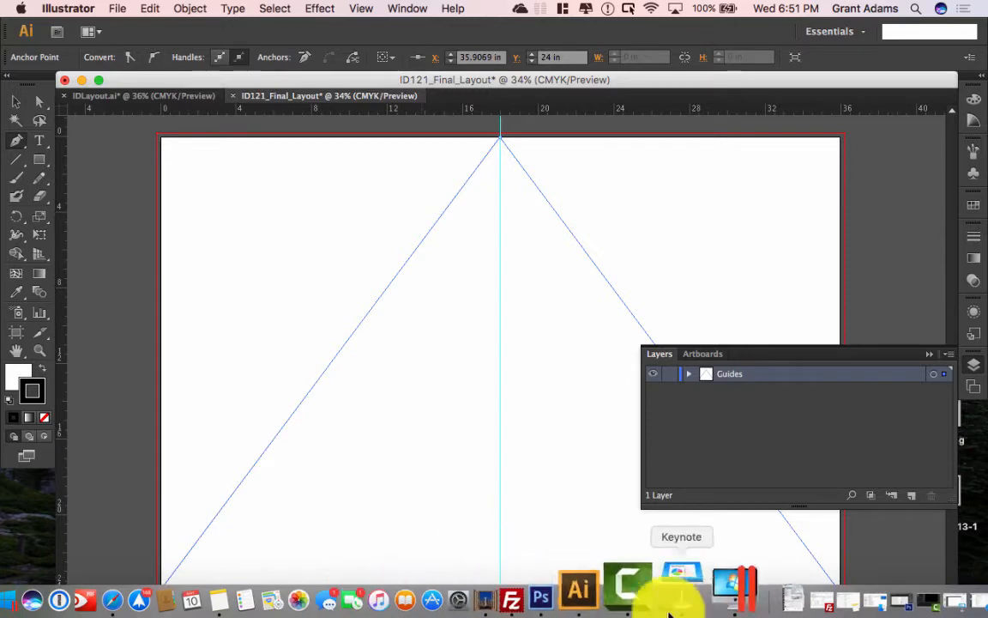
click(671, 596)
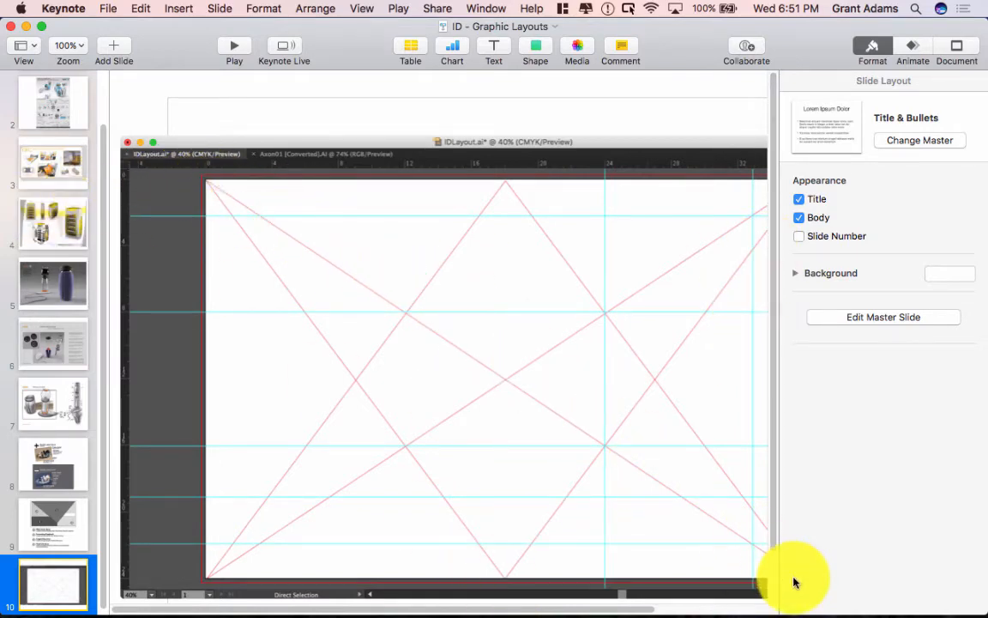
mouse_move(167, 601)
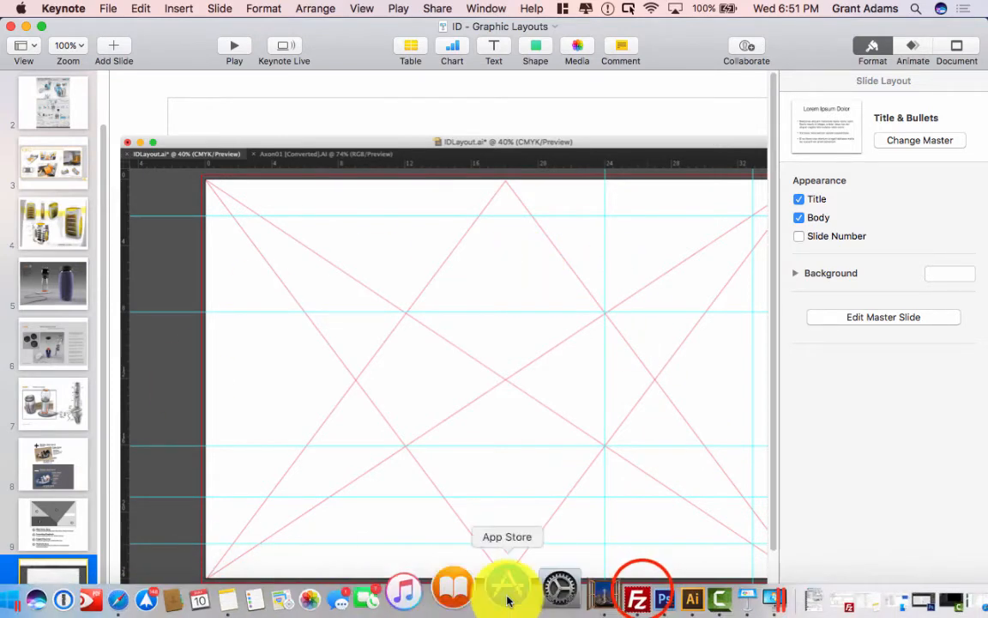
click(635, 591)
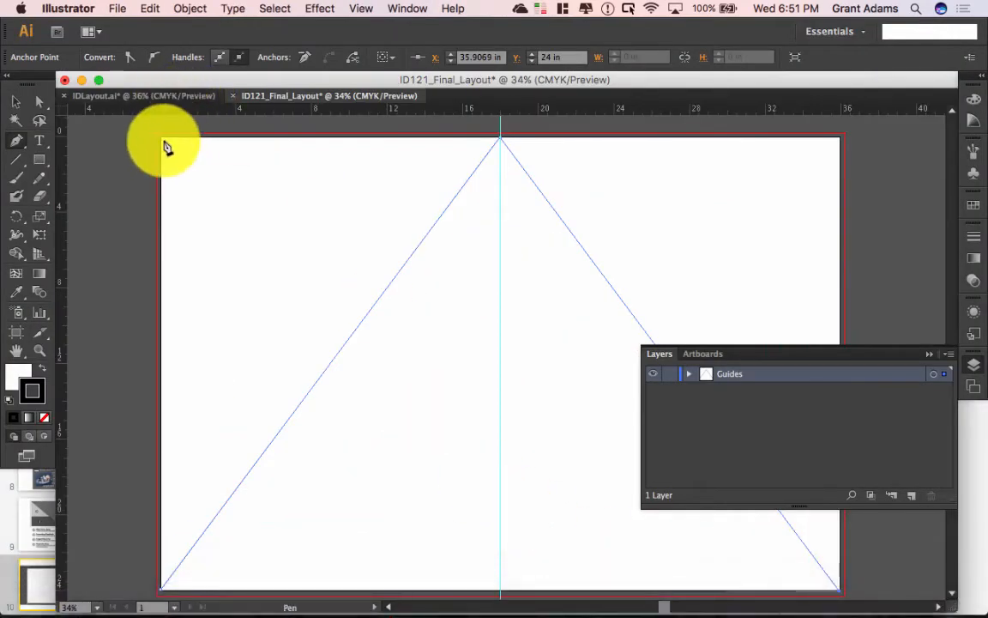
Step: Undo the accidental extension to the top-left corner and deselect the peaked path
click(163, 143)
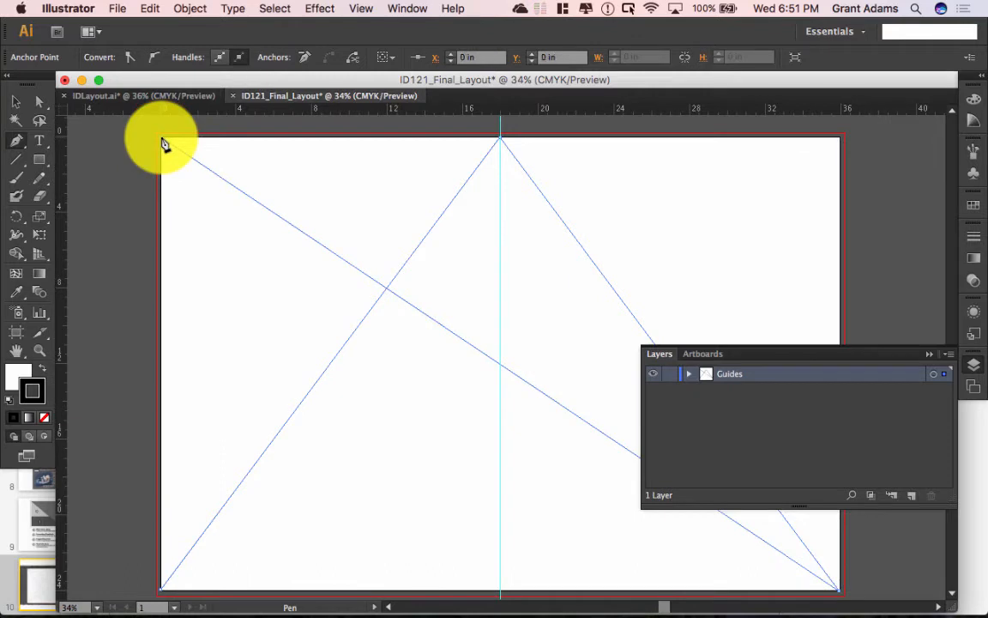
key(super+z)
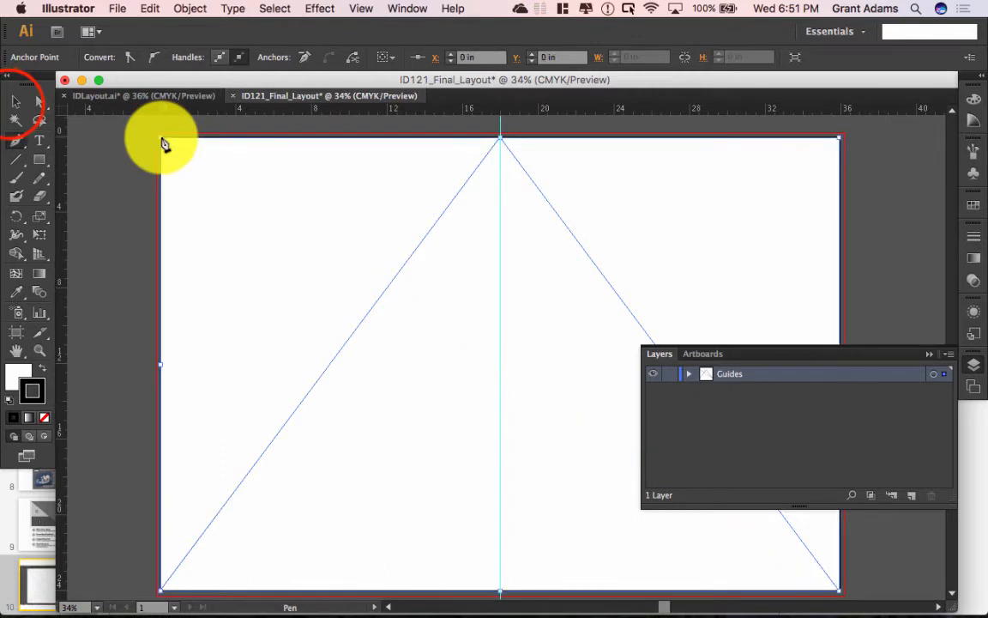
click(16, 103)
click(83, 147)
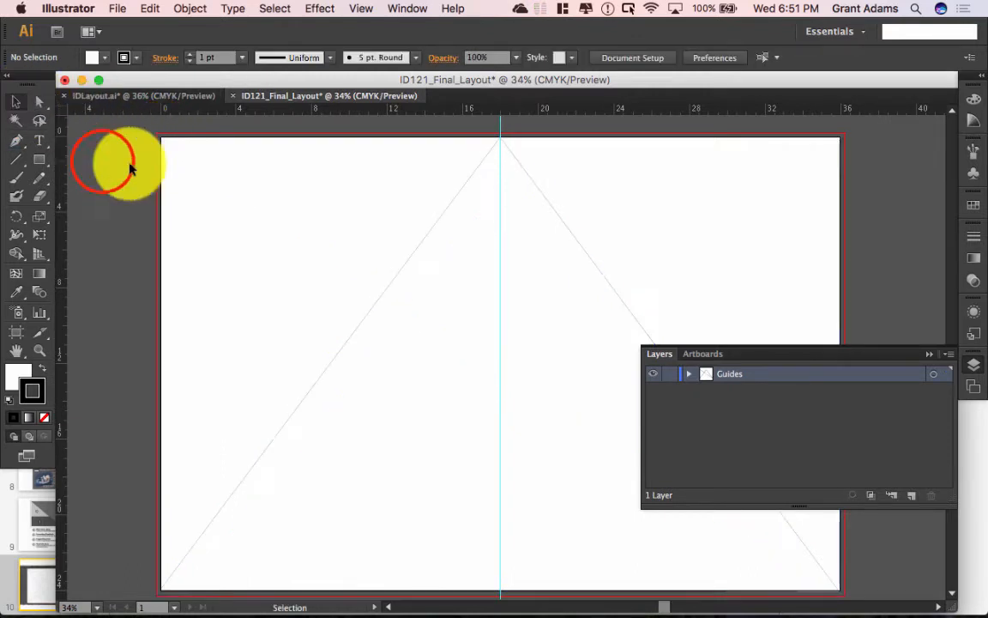
Step: Draw a V path from the top-left corner down to the bottom centre and up to the top-right corner
click(16, 140)
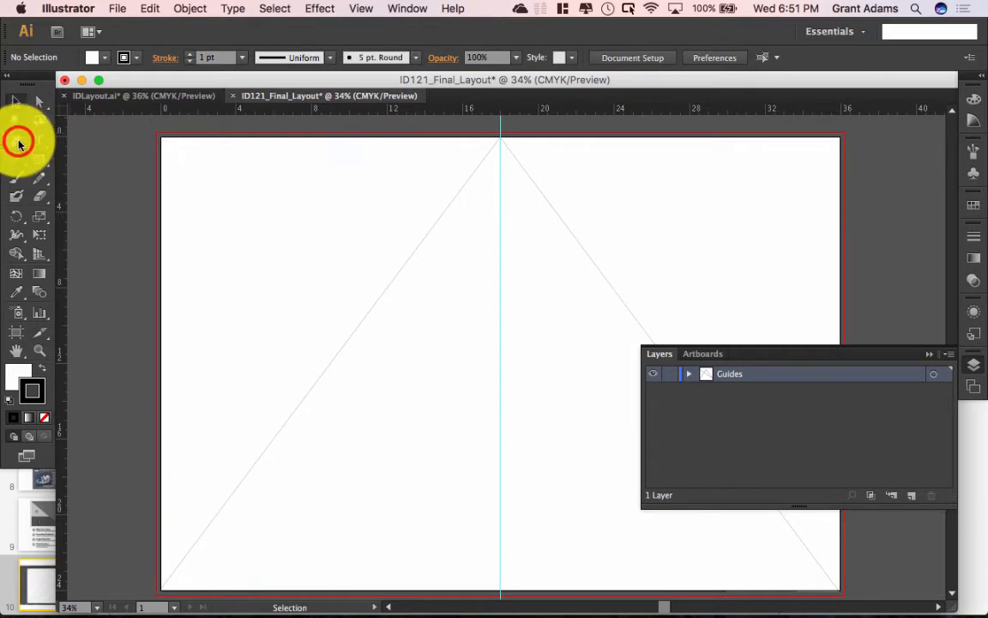
click(160, 136)
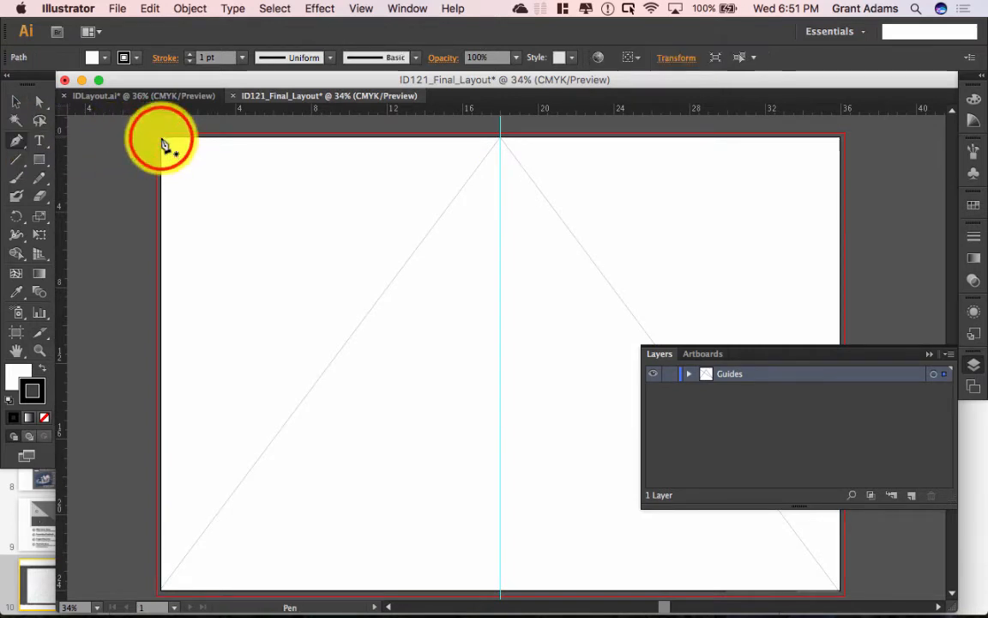
click(501, 592)
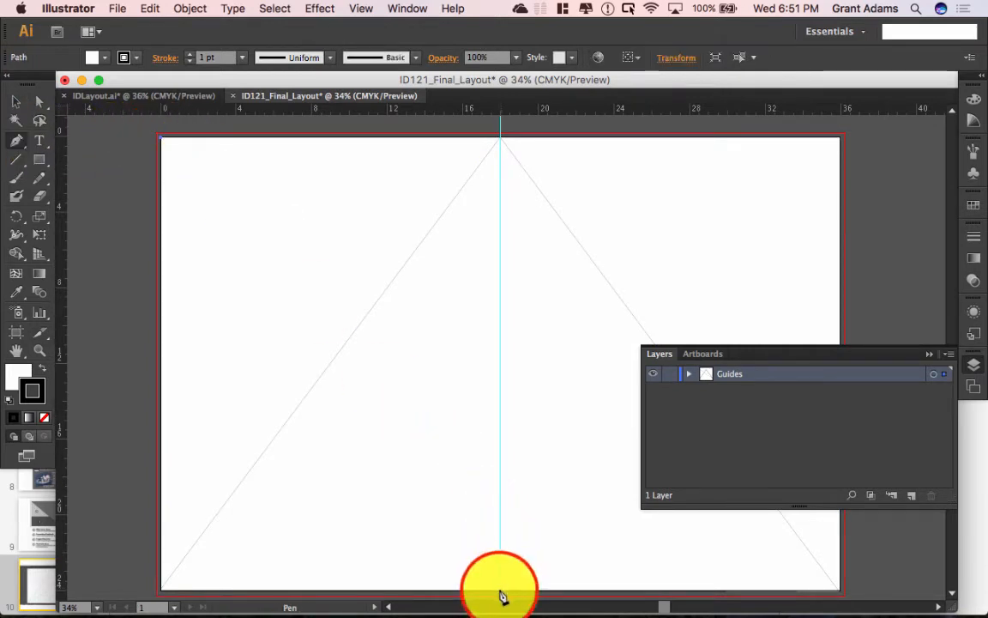
click(840, 141)
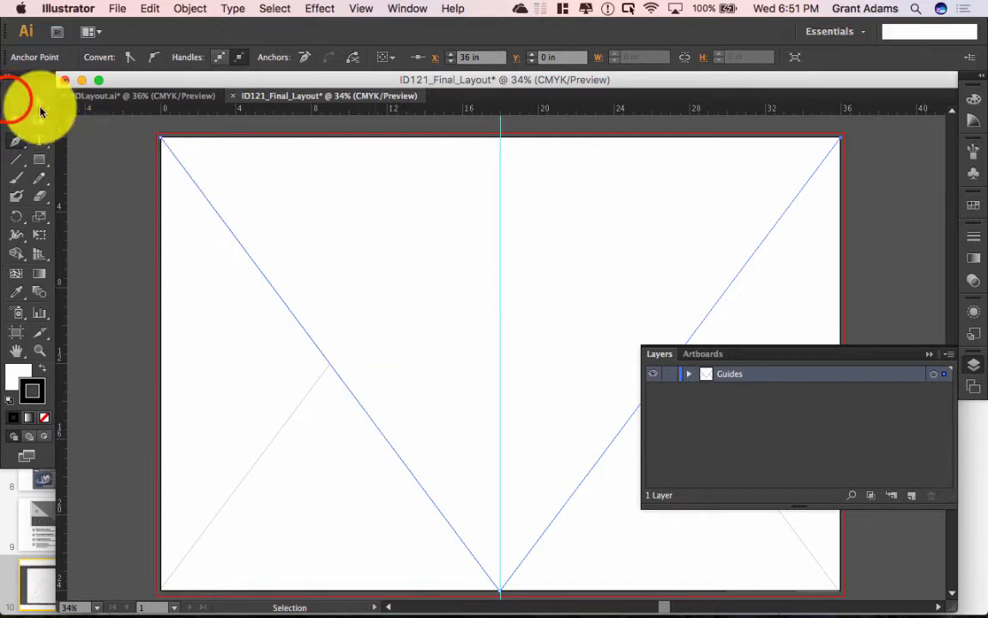
click(16, 102)
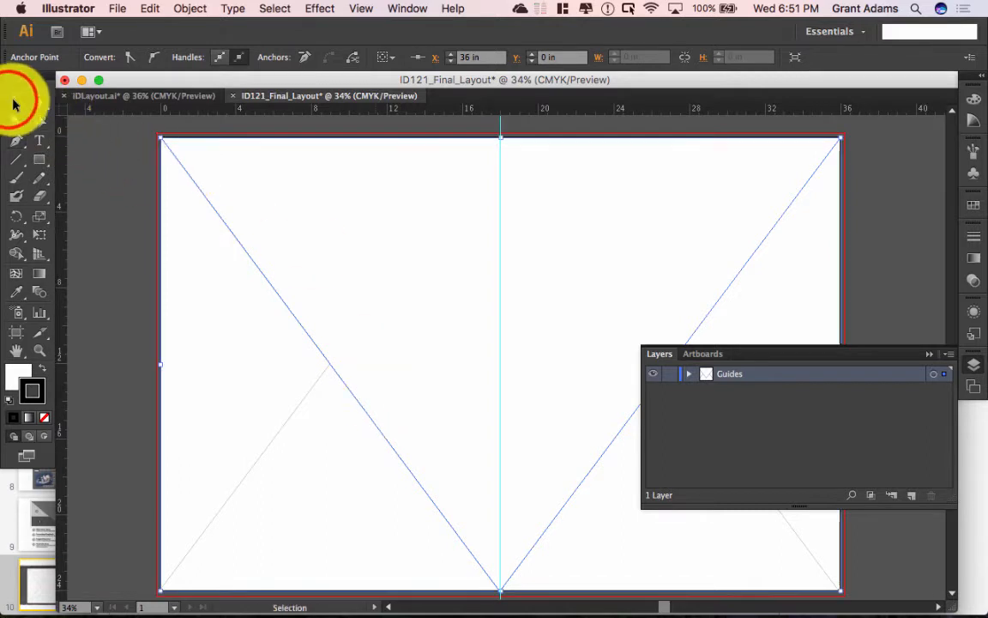
Step: Remove the fill from both the V and inverted-V paths, then deselect everything
click(10, 380)
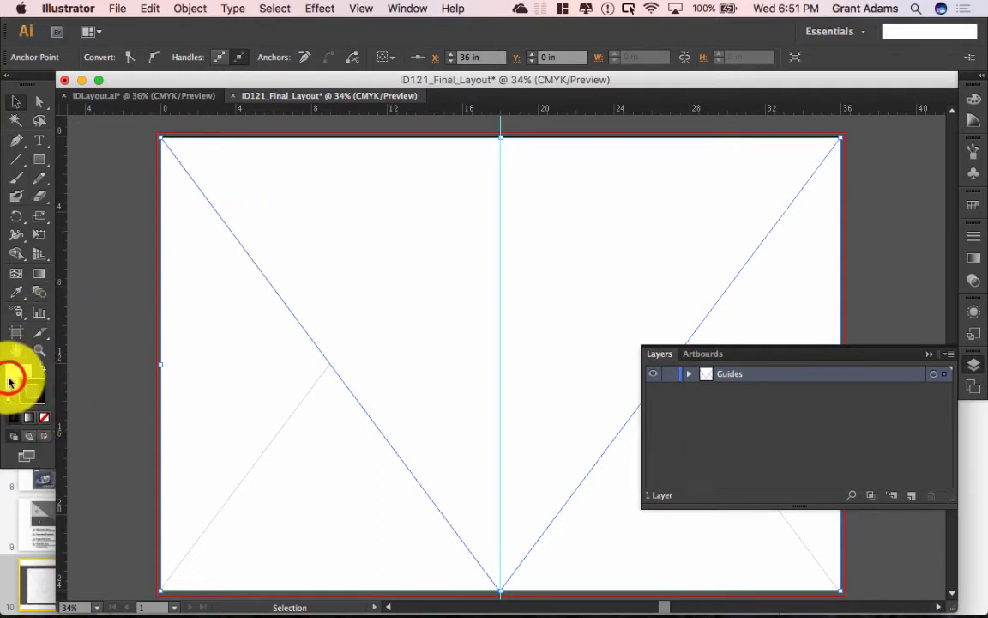
click(44, 419)
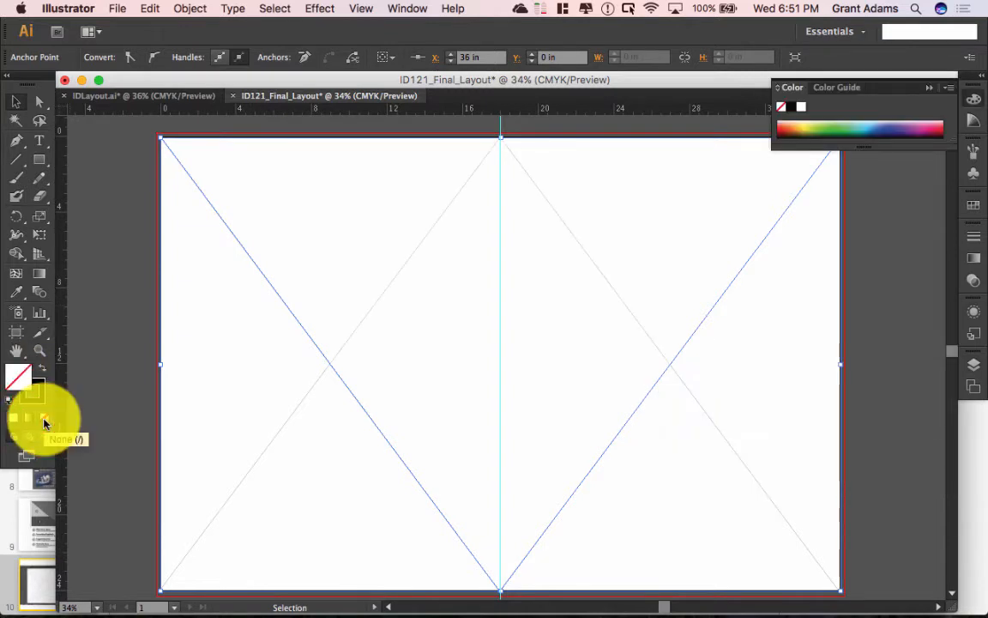
click(286, 408)
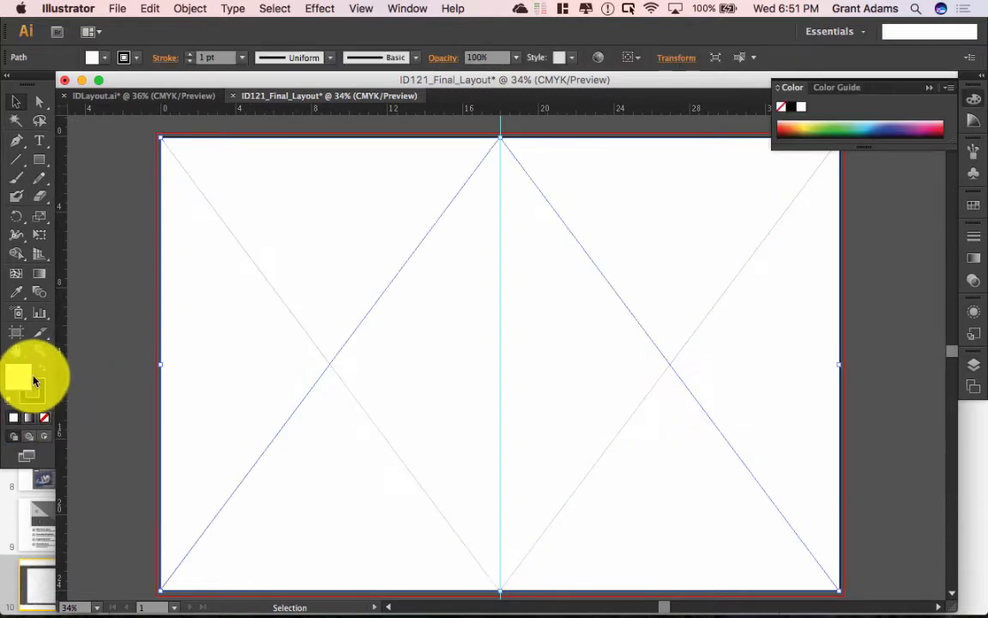
click(47, 415)
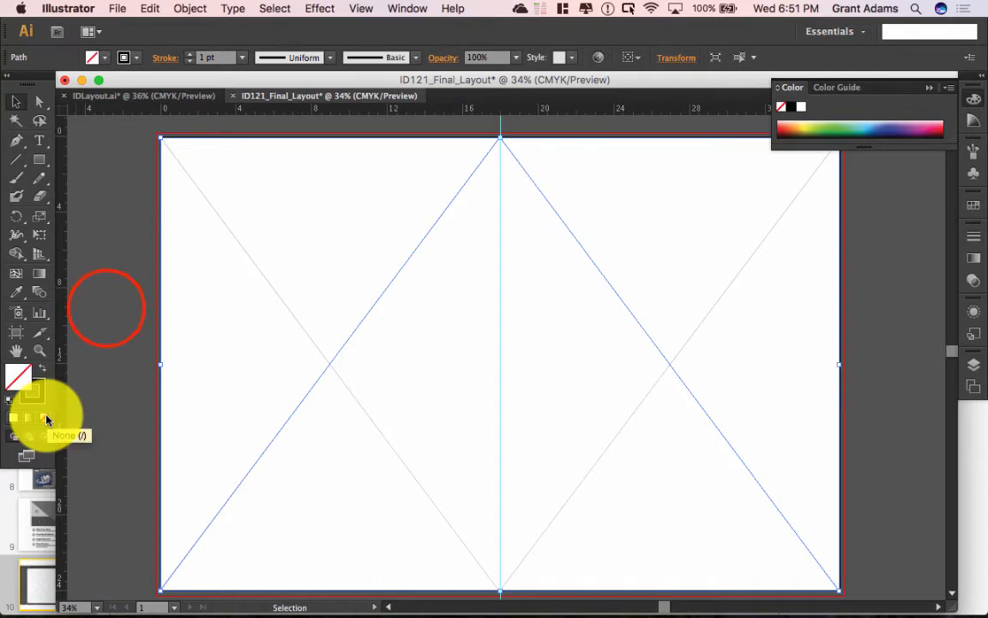
click(106, 308)
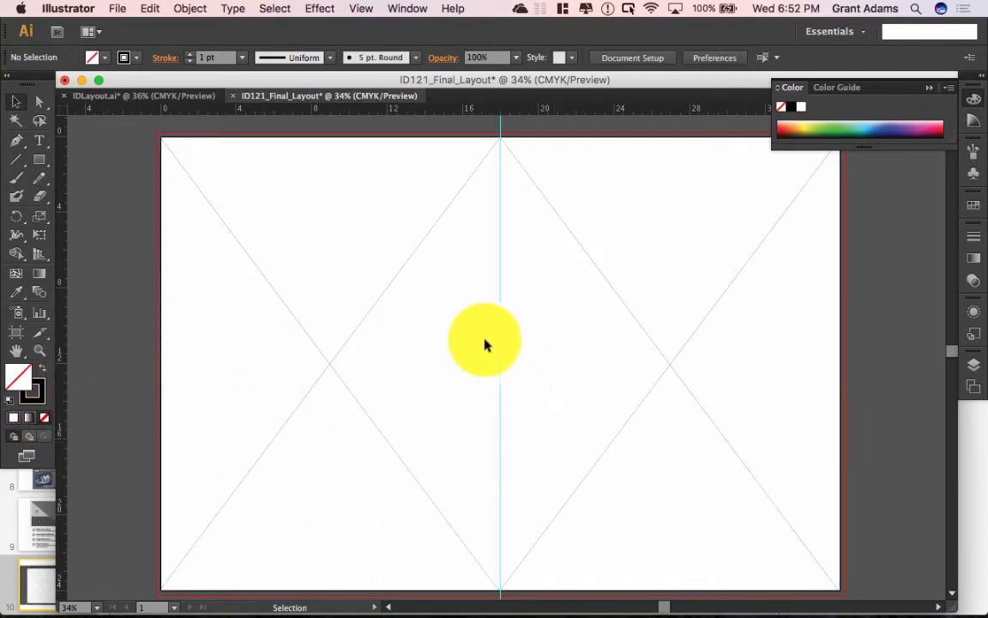
Step: Draw a straight diagonal line from the artboard's top-left corner to its bottom-right corner
click(16, 140)
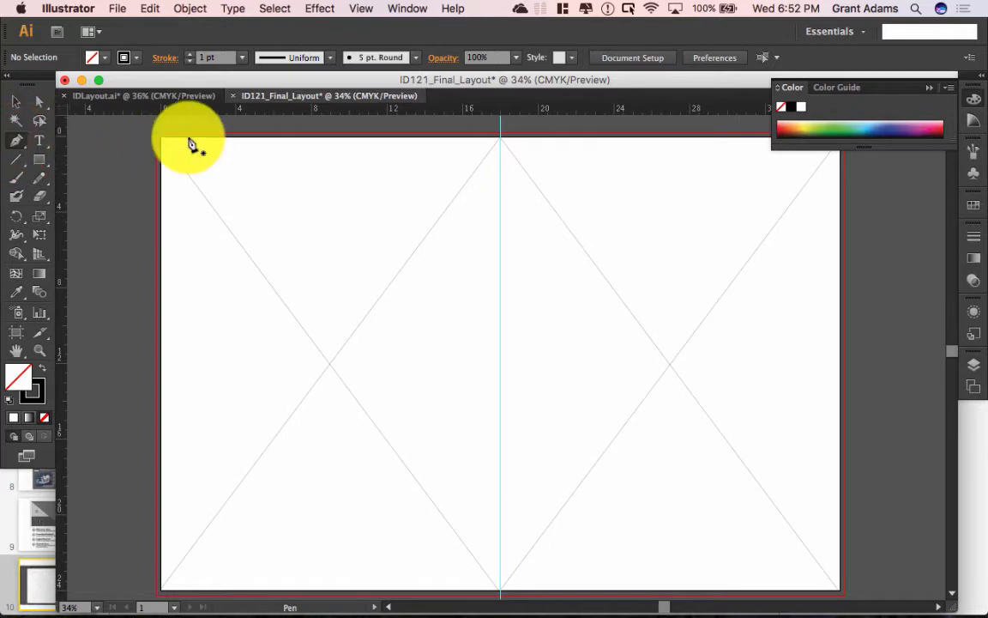
click(163, 142)
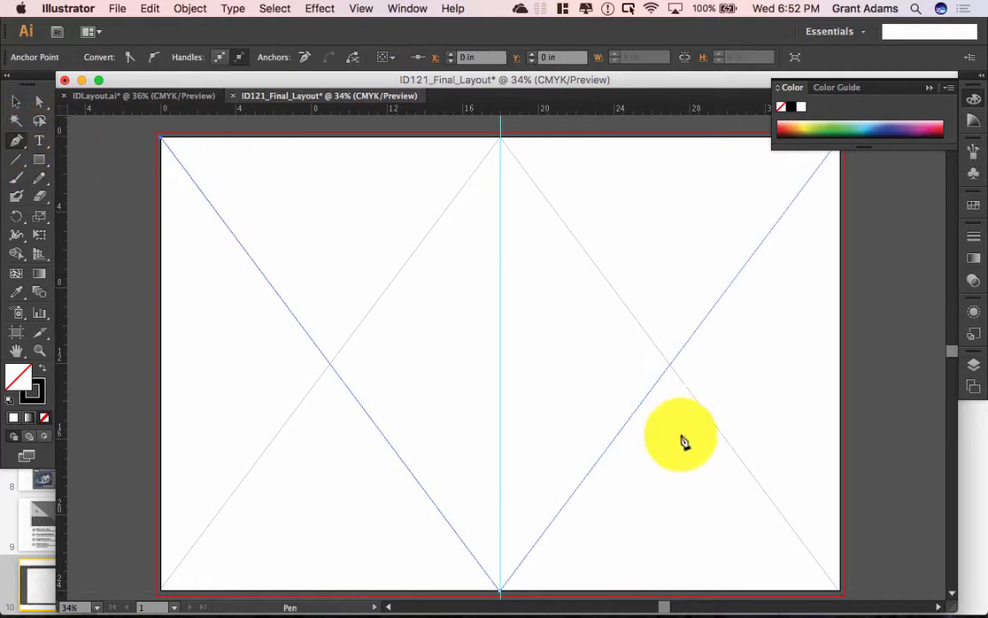
click(839, 589)
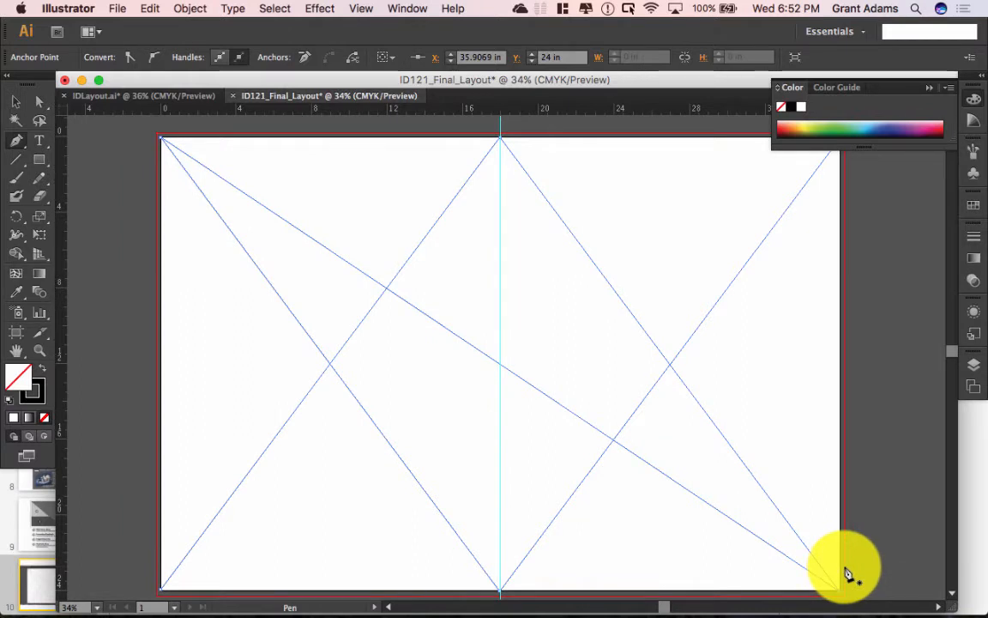
click(15, 101)
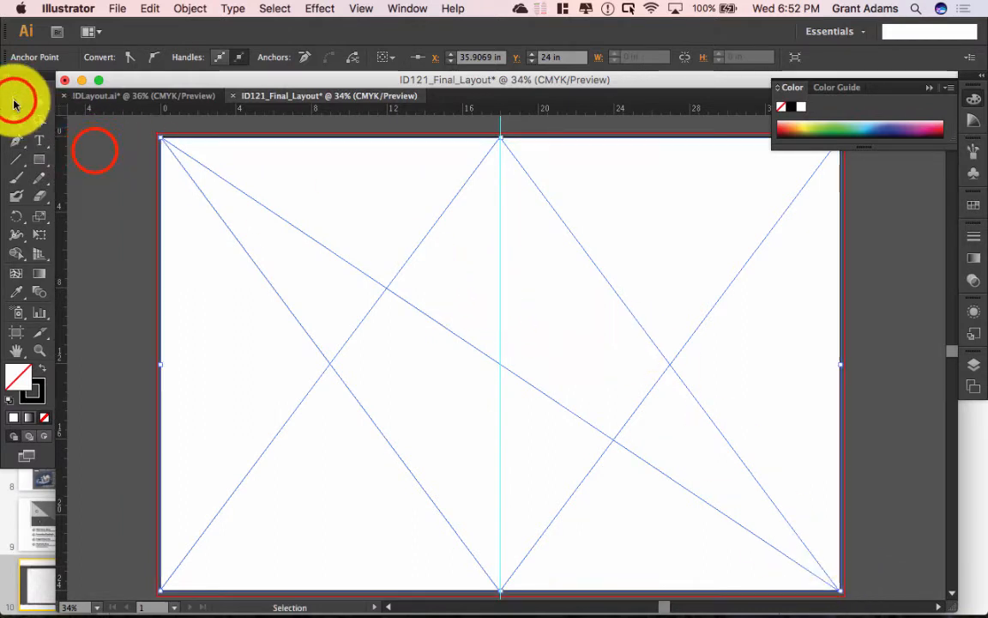
click(94, 150)
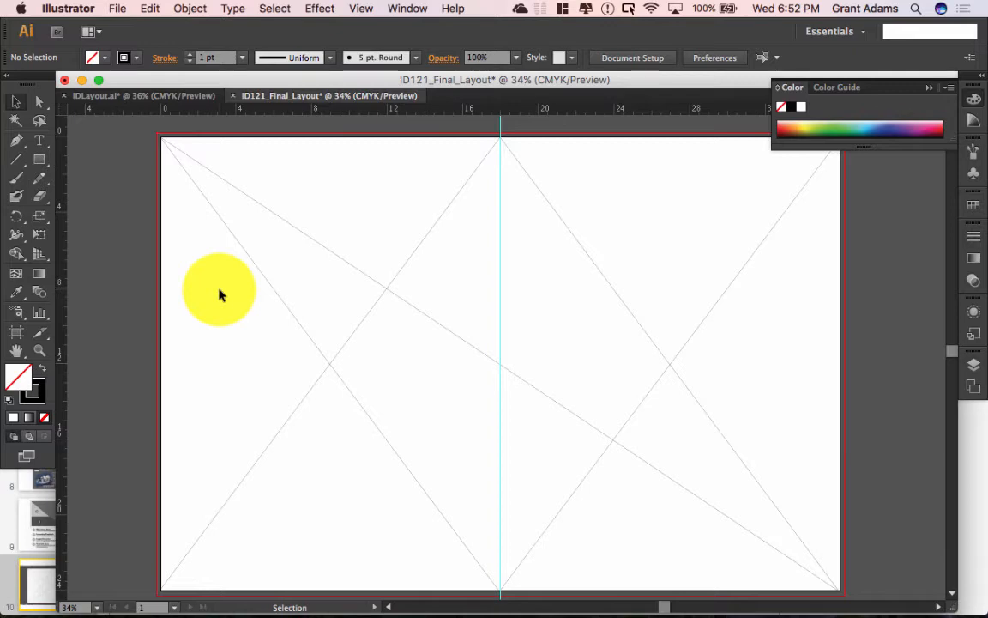
mouse_move(566, 615)
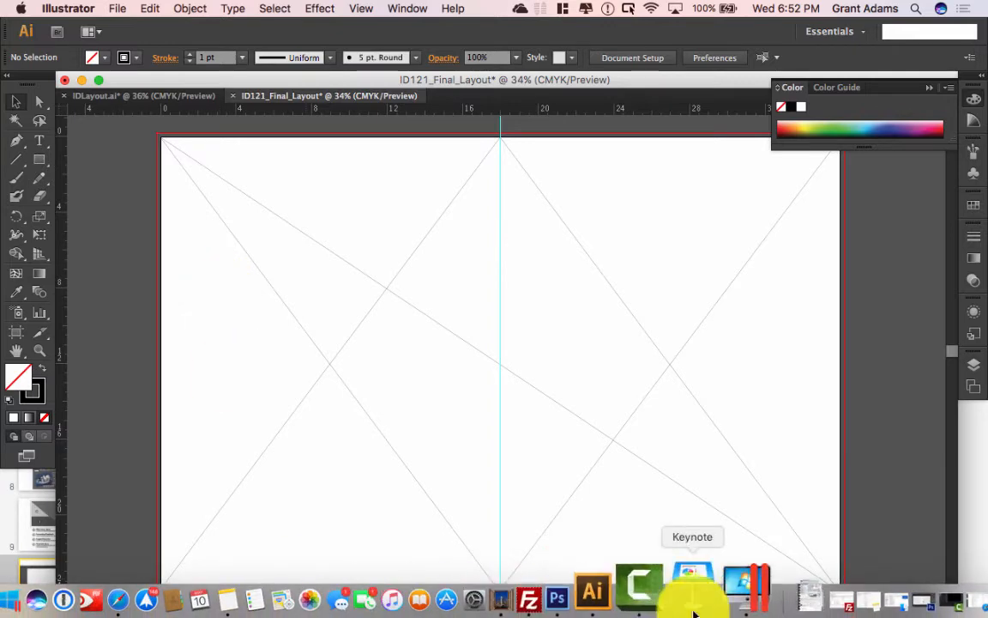
click(690, 596)
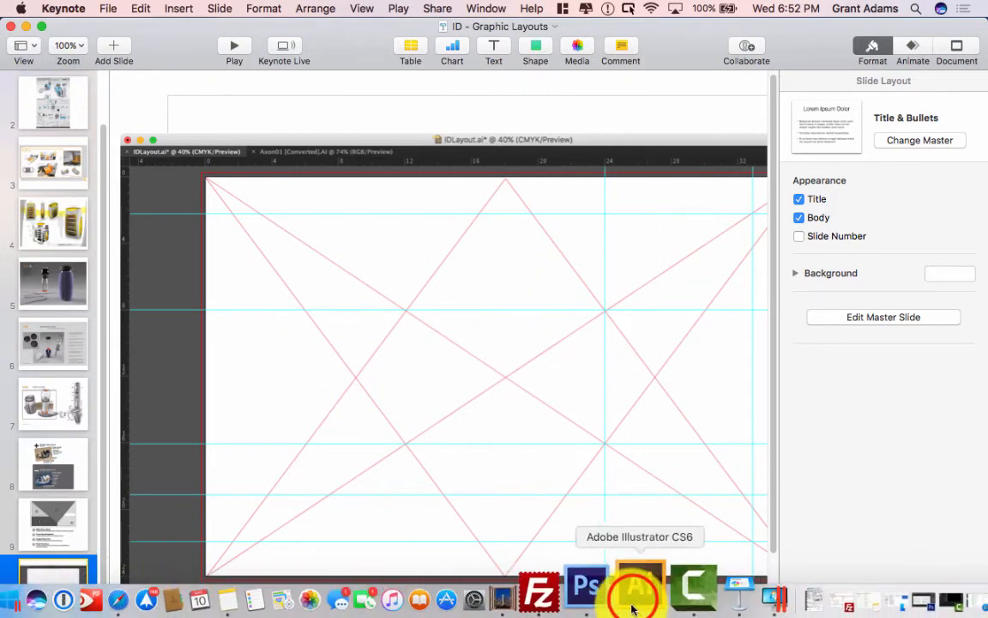
click(634, 603)
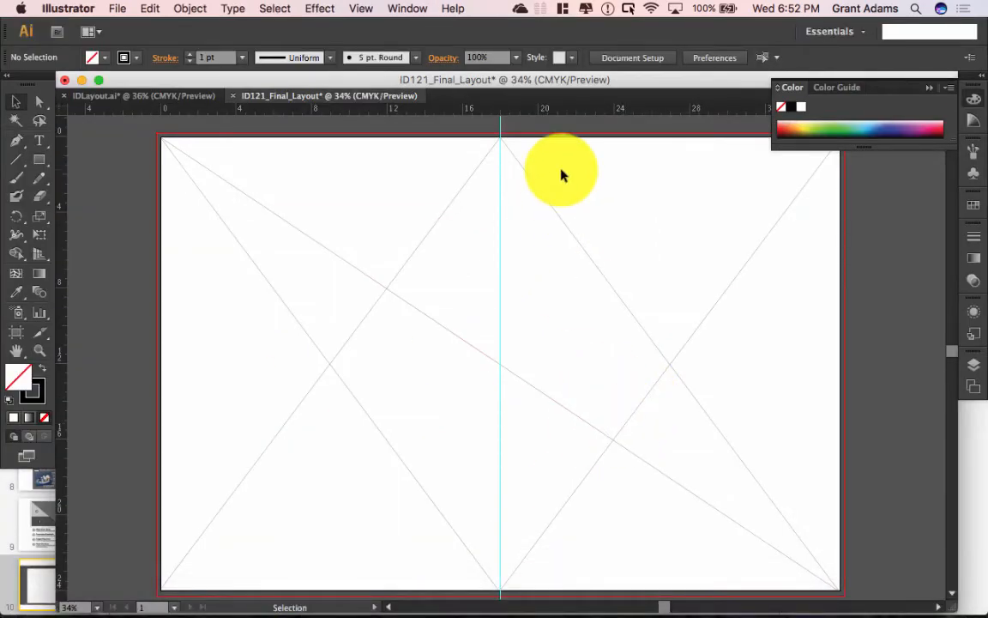
Step: Pull a vertical guide from the left ruler to where the diagonal crosses the V's right leg, near 24 in
click(60, 192)
click(54, 192)
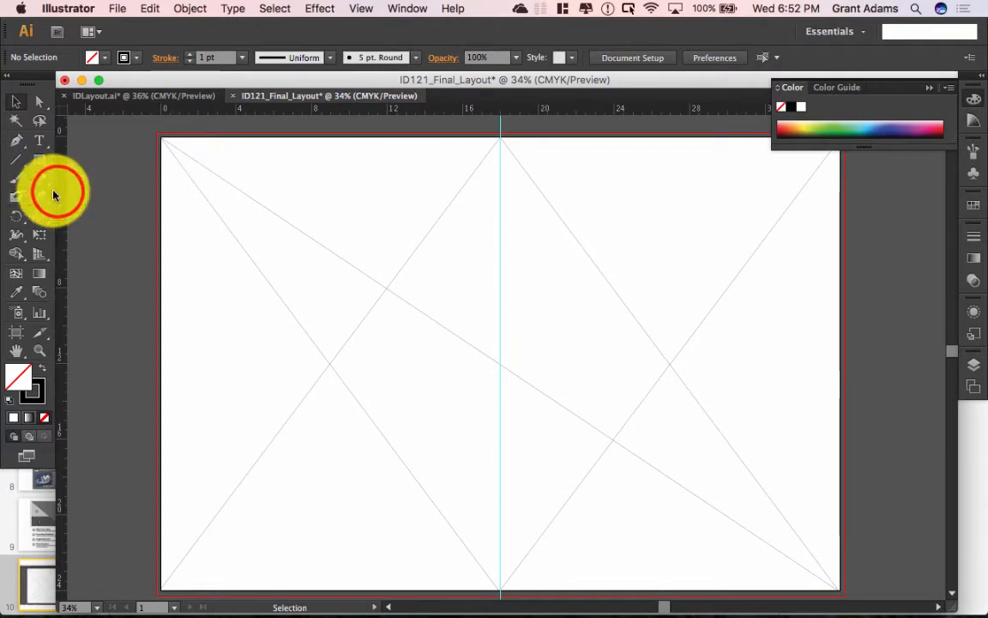
click(57, 192)
drag(57, 197, 613, 261)
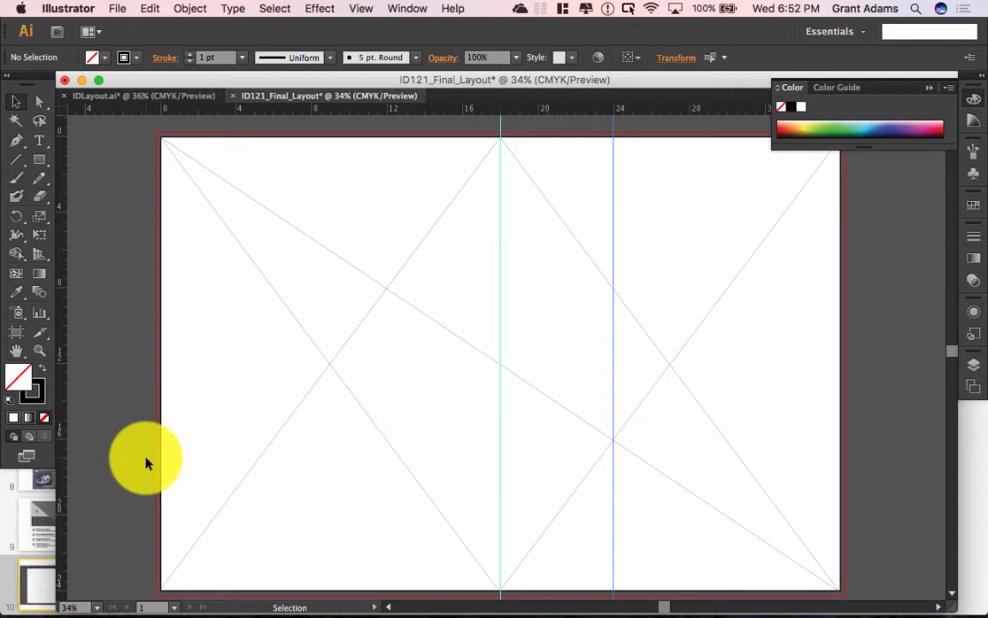
click(476, 351)
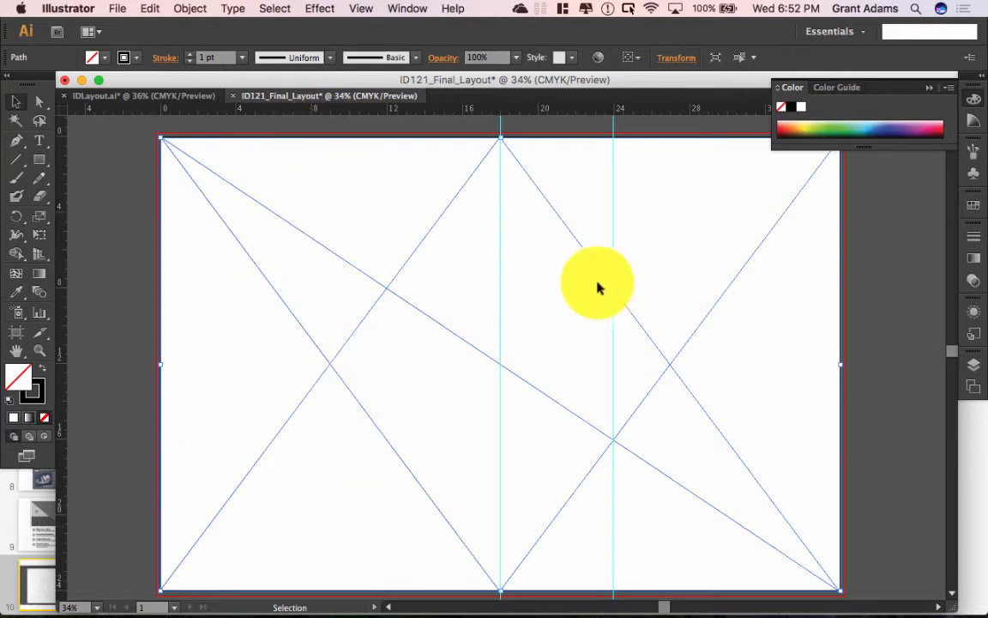
click(852, 352)
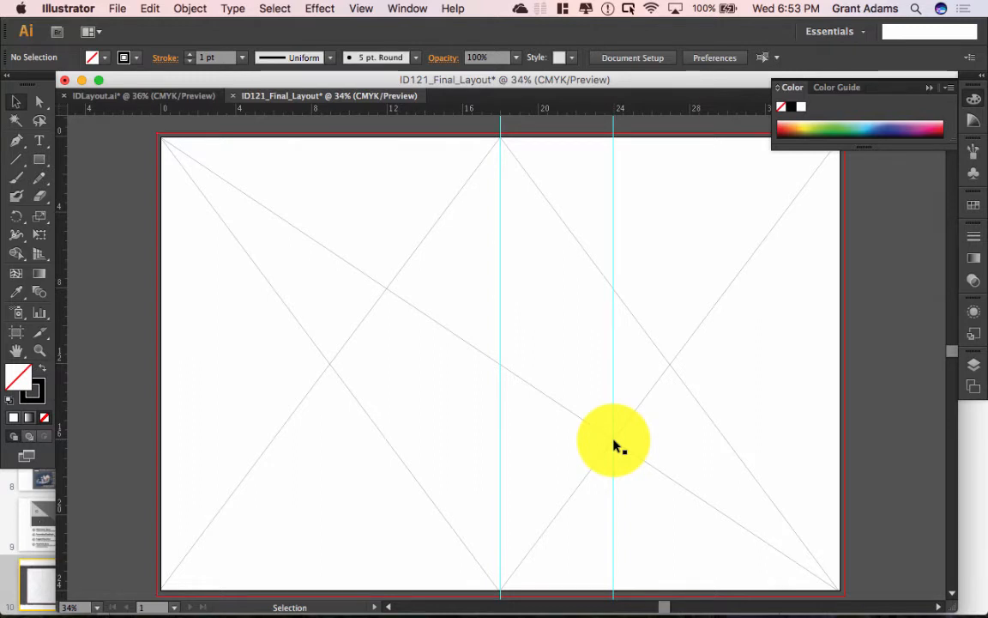
Step: Drag two horizontal guides down from the top ruler, one through the diagonals' crossing and one lower
drag(587, 108, 657, 441)
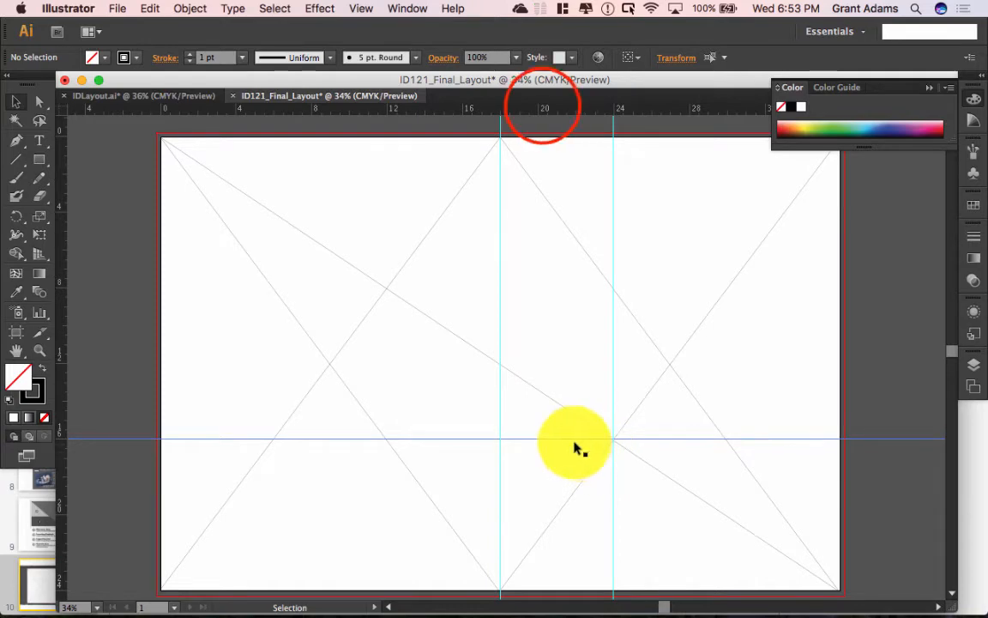
drag(540, 110, 598, 518)
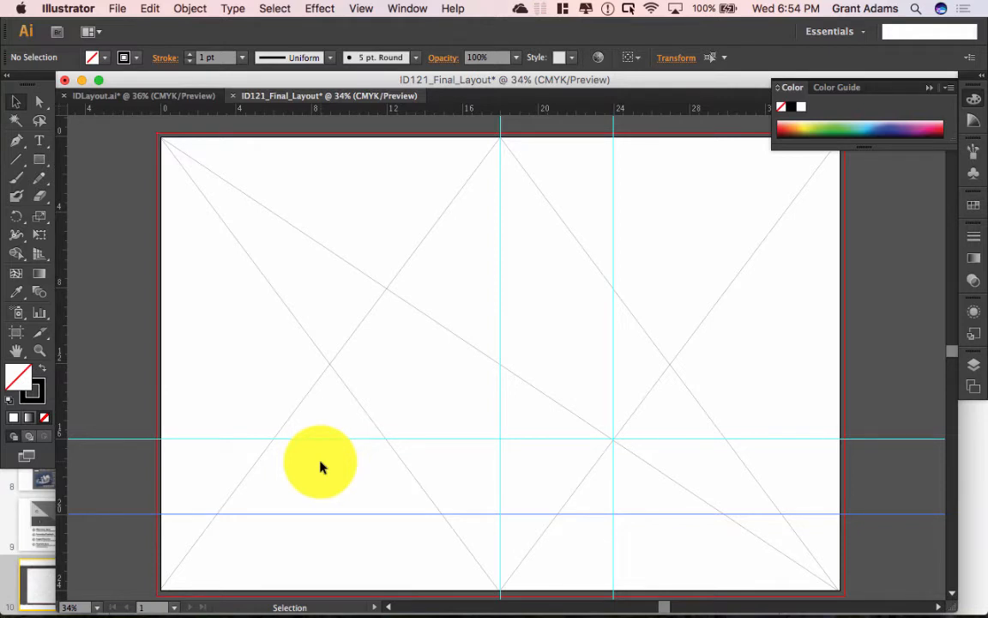
Step: In the Layers panel, create a new layer and rename it Middleground
click(276, 126)
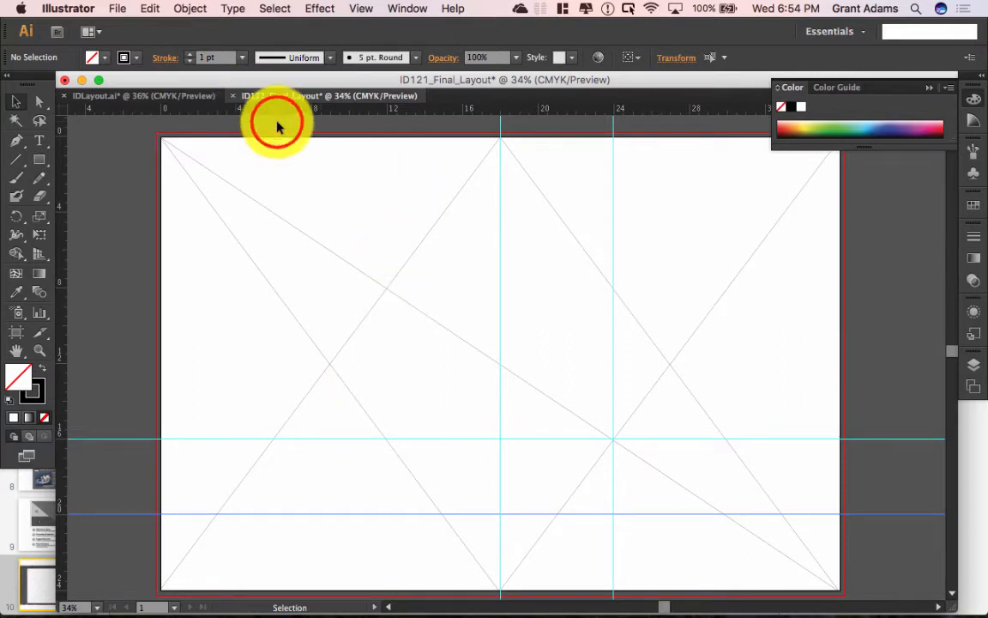
click(976, 367)
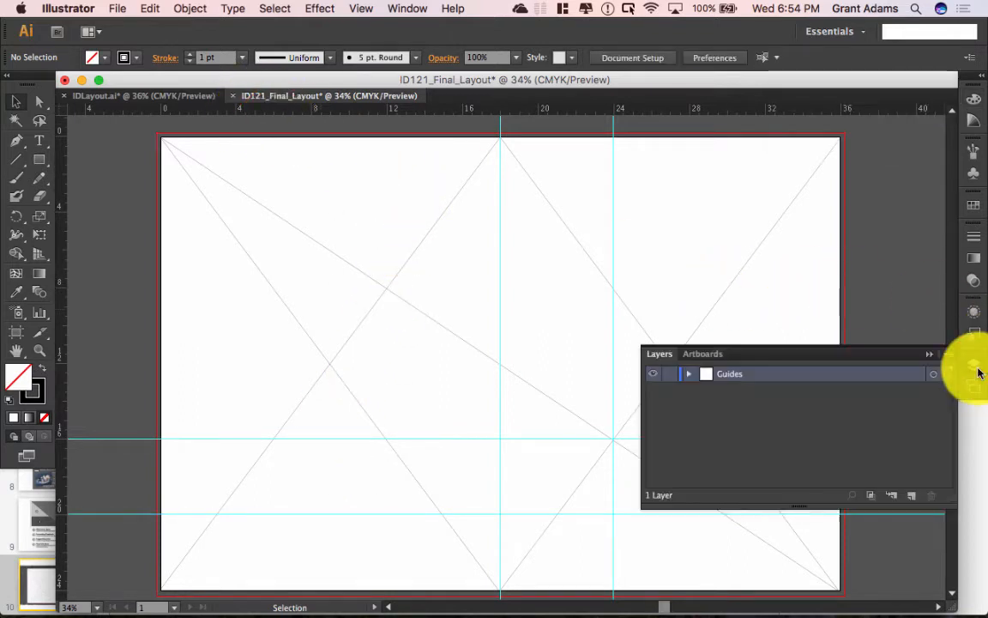
click(912, 503)
double_click(732, 378)
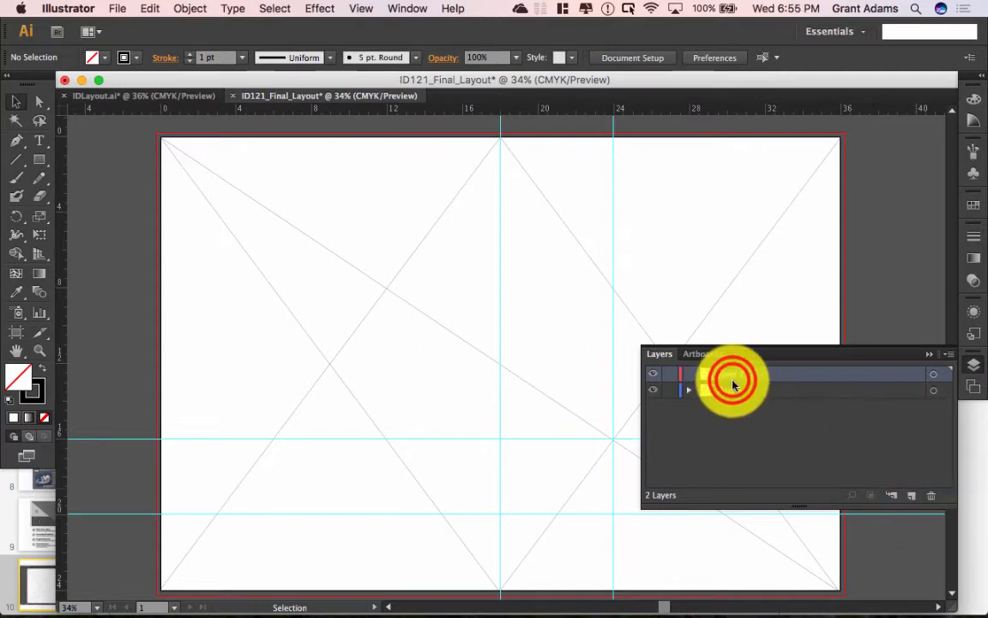
text(Mid)
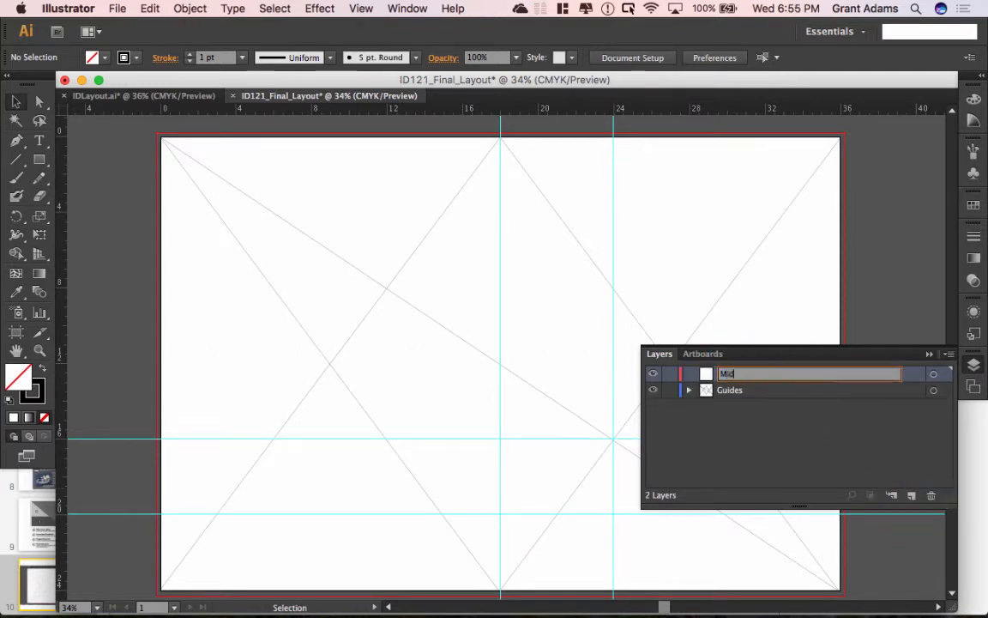
text(ledleground)
key(Return)
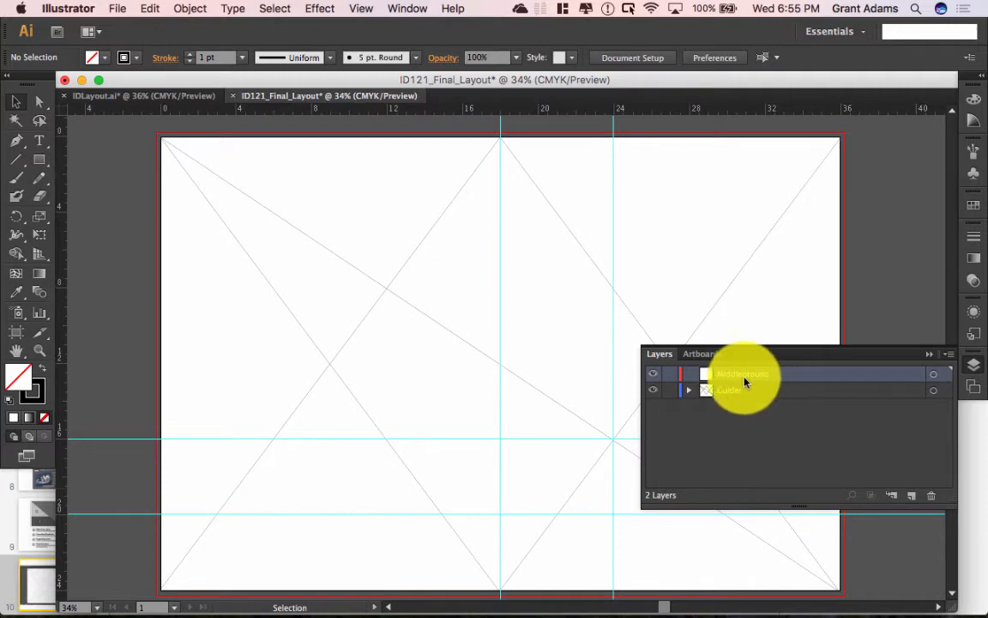
click(122, 8)
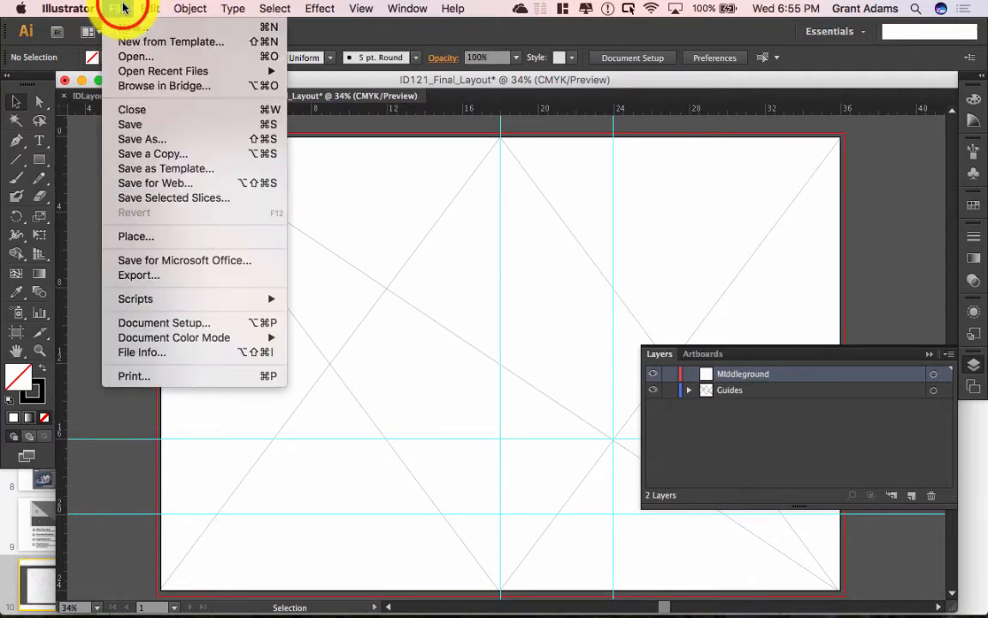
click(137, 236)
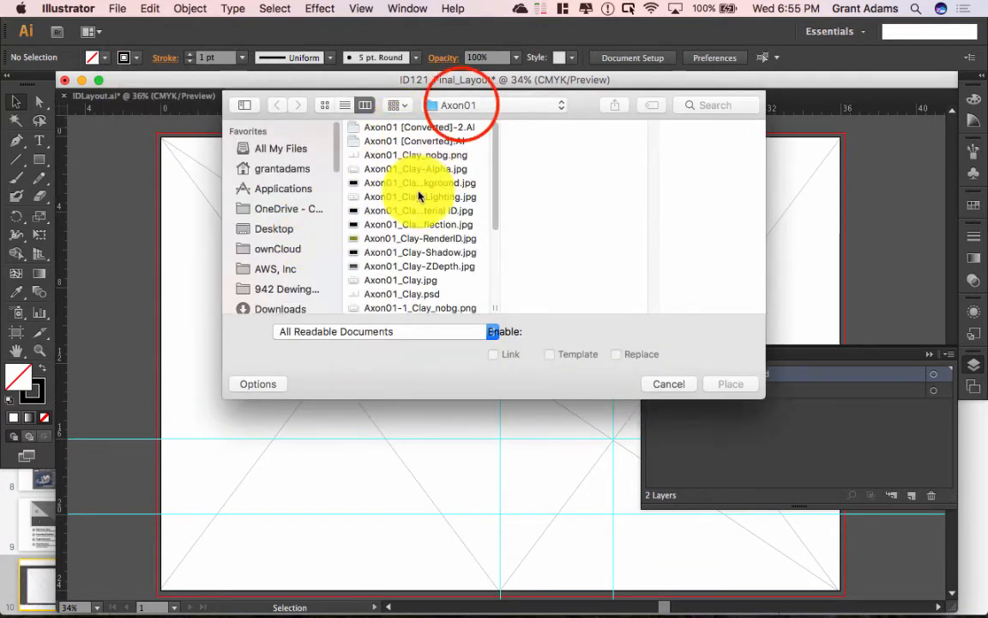
click(458, 105)
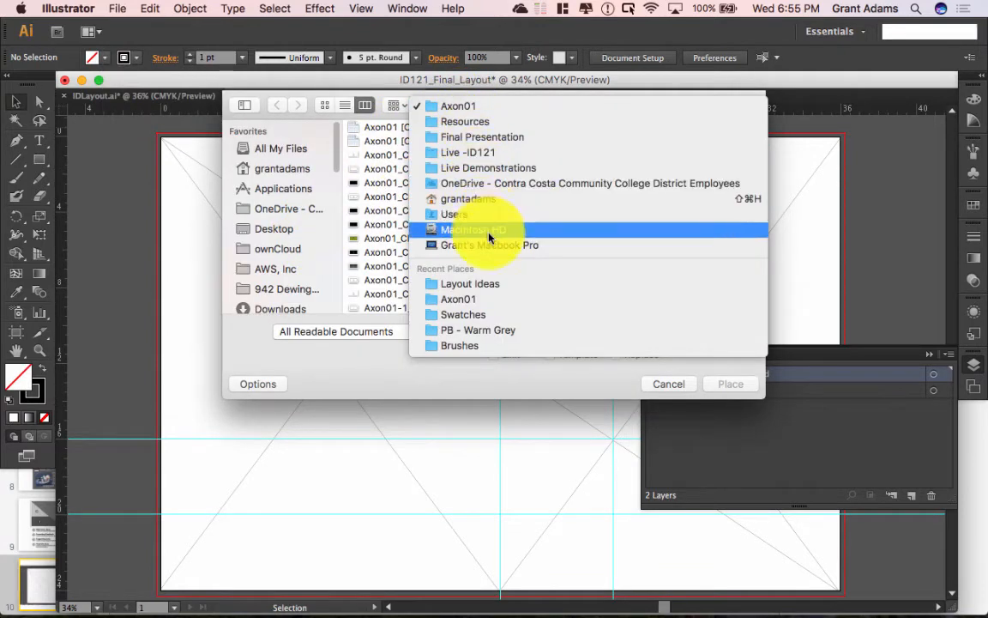
click(479, 140)
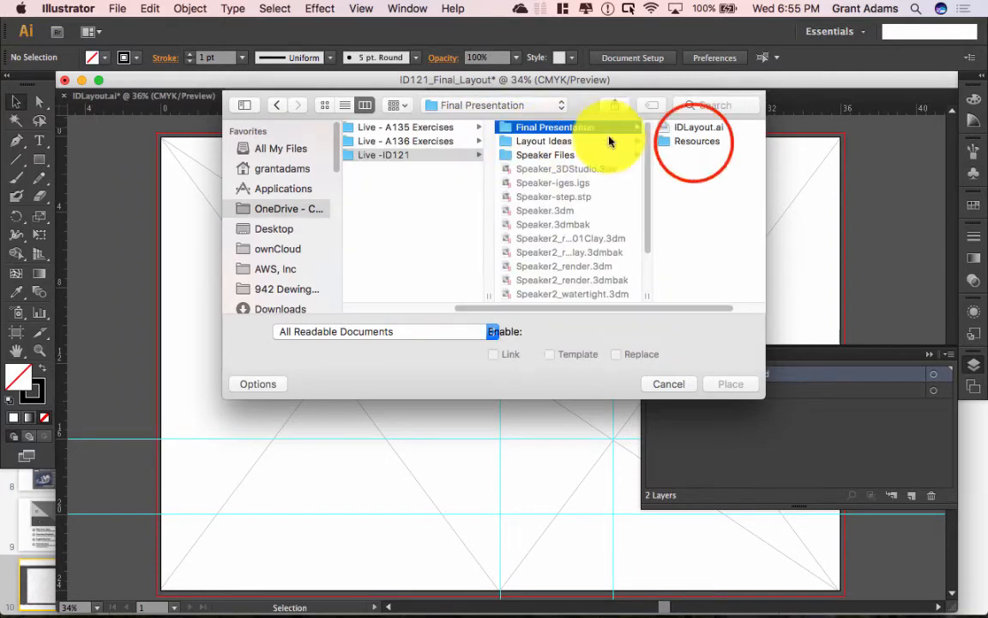
click(694, 142)
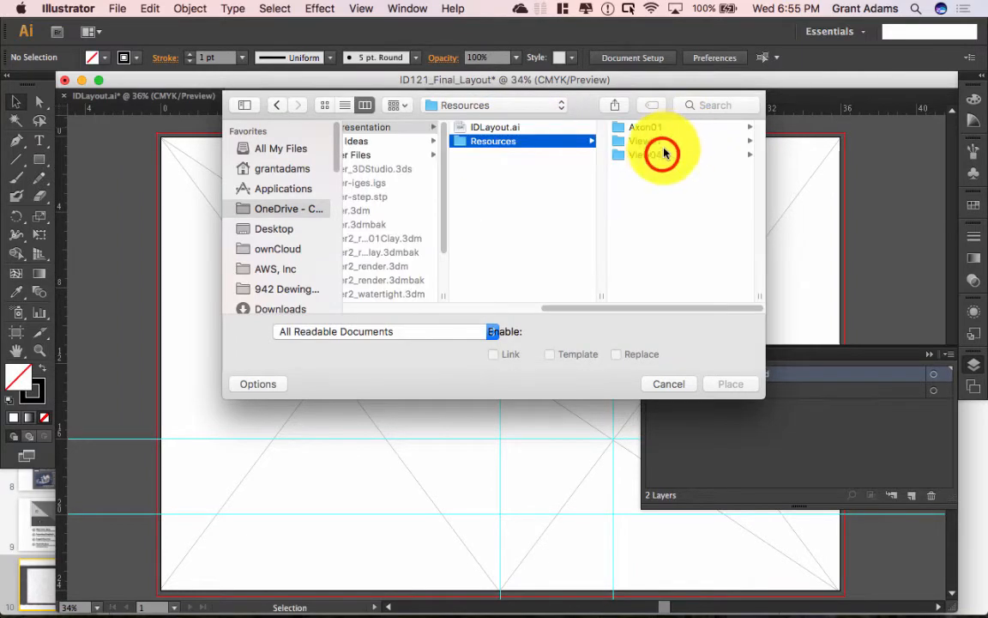
click(663, 155)
click(660, 141)
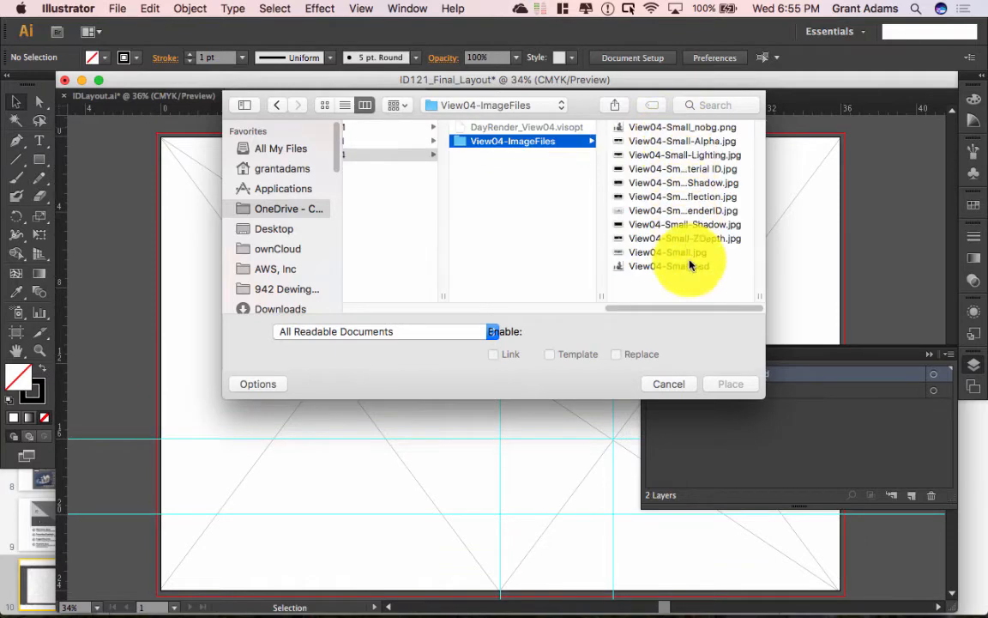
click(686, 129)
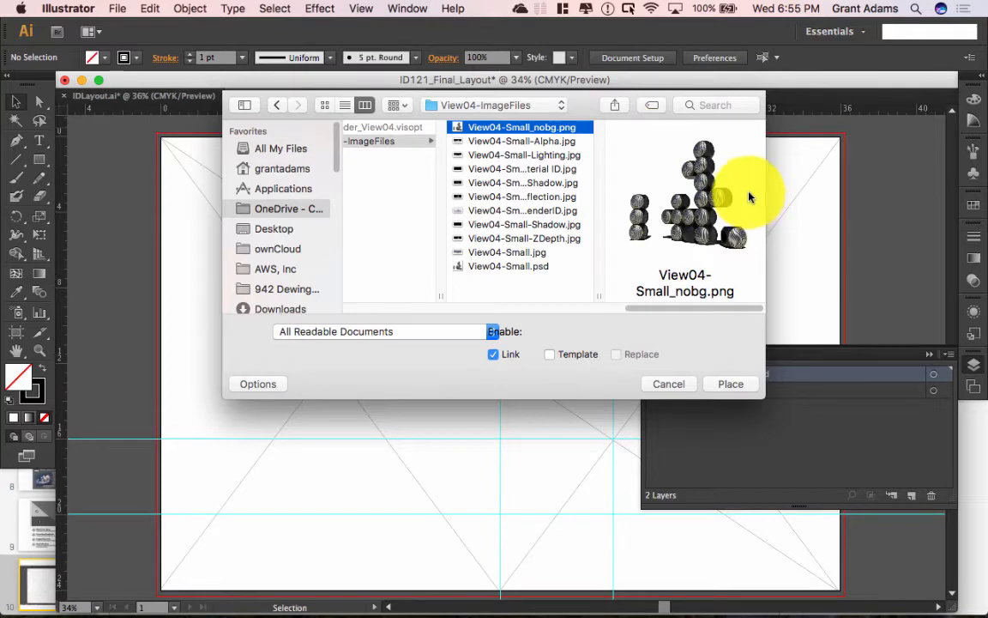
click(683, 387)
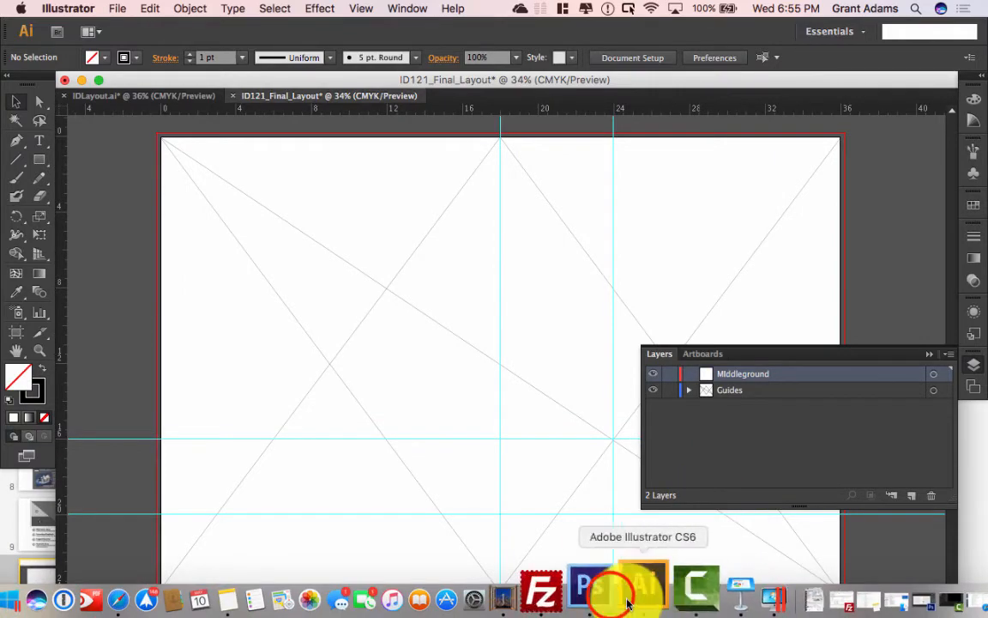
Step: In Photoshop, open View04-Small.jpg from Resources > View04 > View04-ImageFiles
click(596, 596)
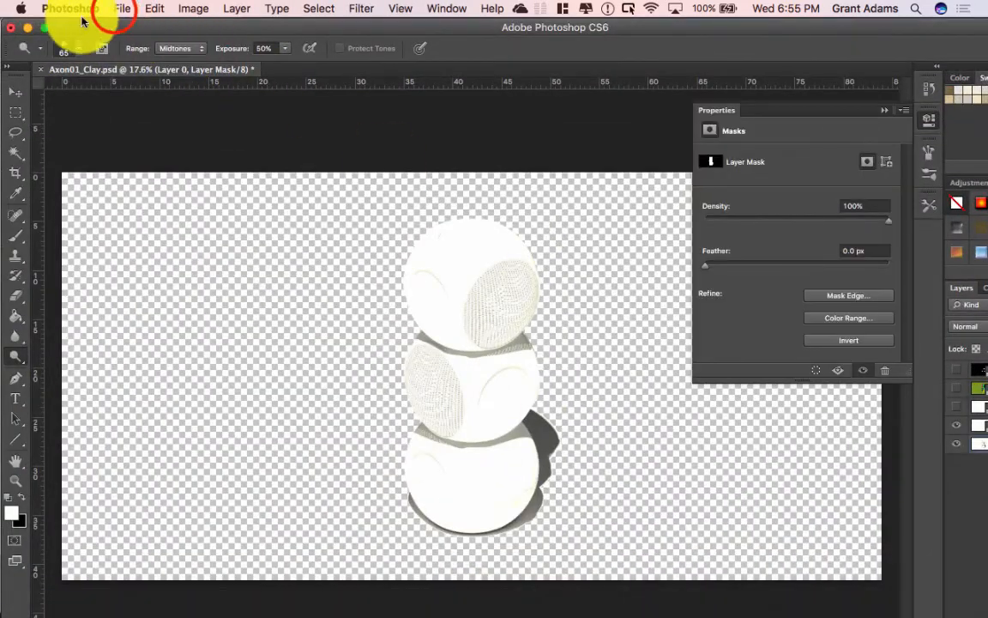
click(122, 11)
click(144, 43)
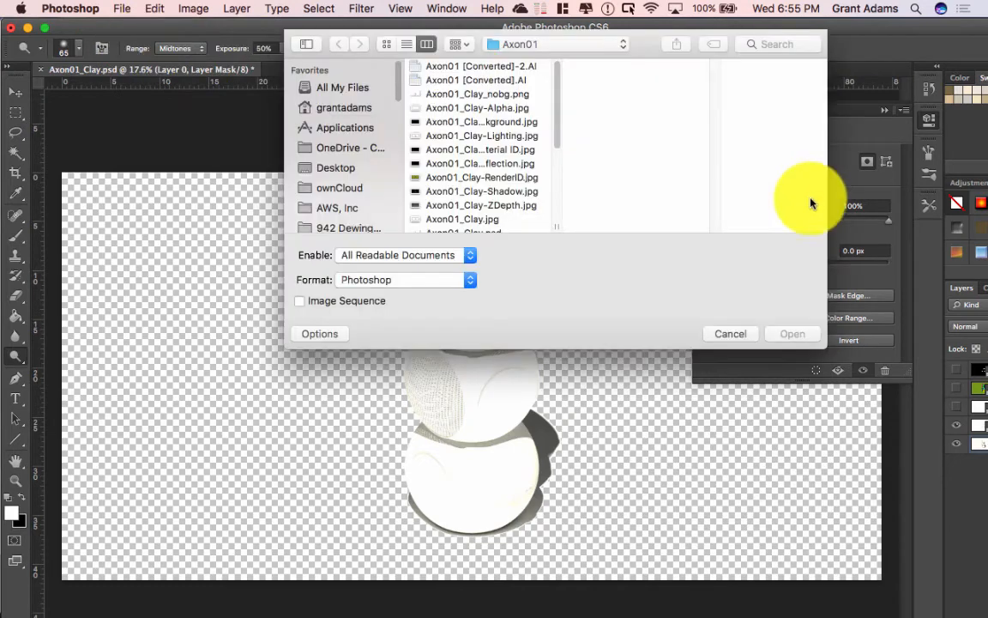
click(536, 45)
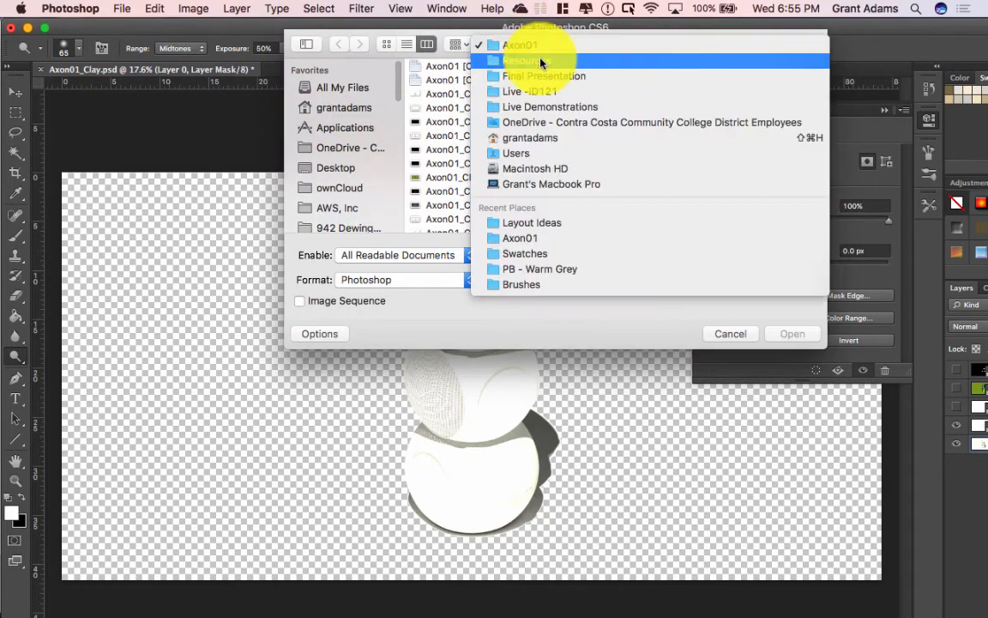
click(540, 62)
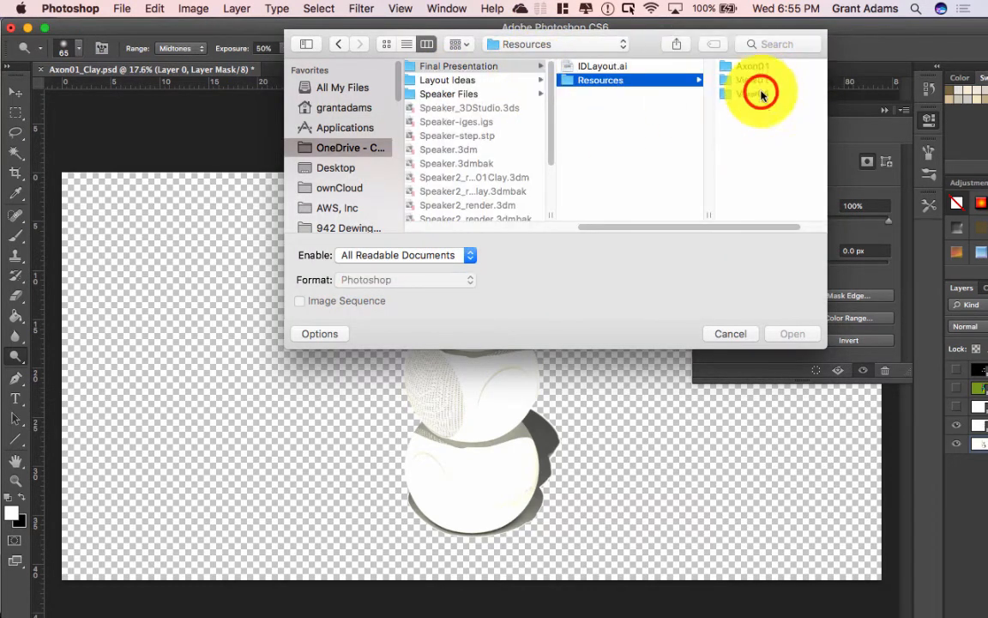
click(764, 94)
click(727, 80)
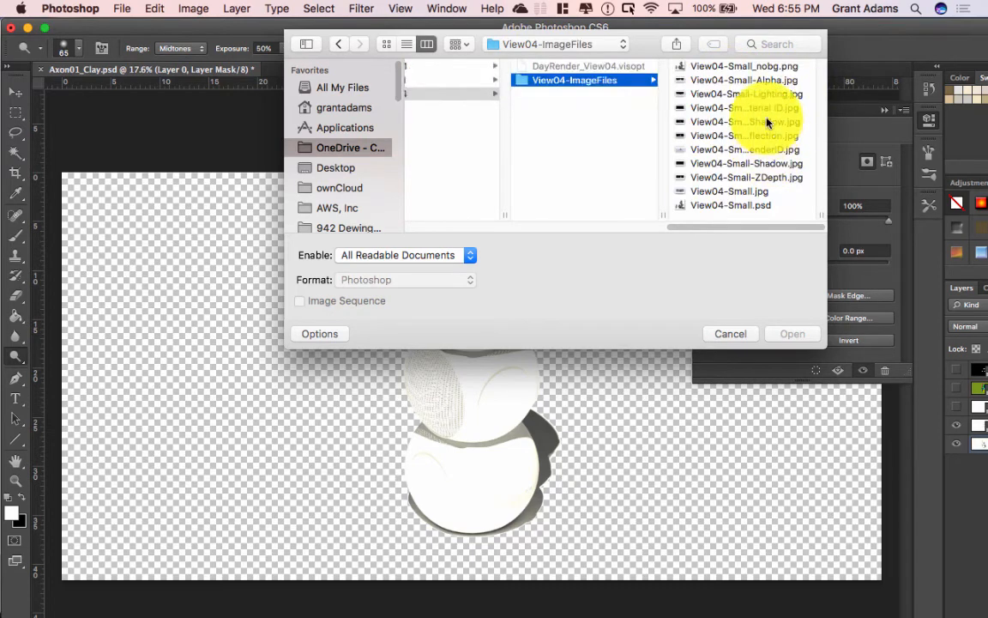
click(740, 191)
click(791, 334)
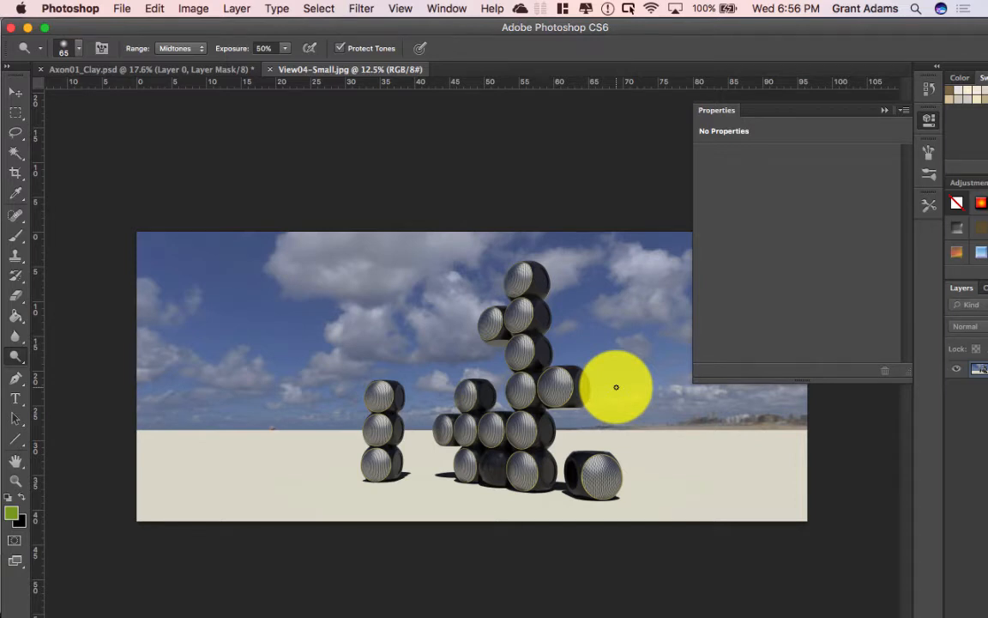
Step: Maximize the image window and close the panel covering the render
click(45, 28)
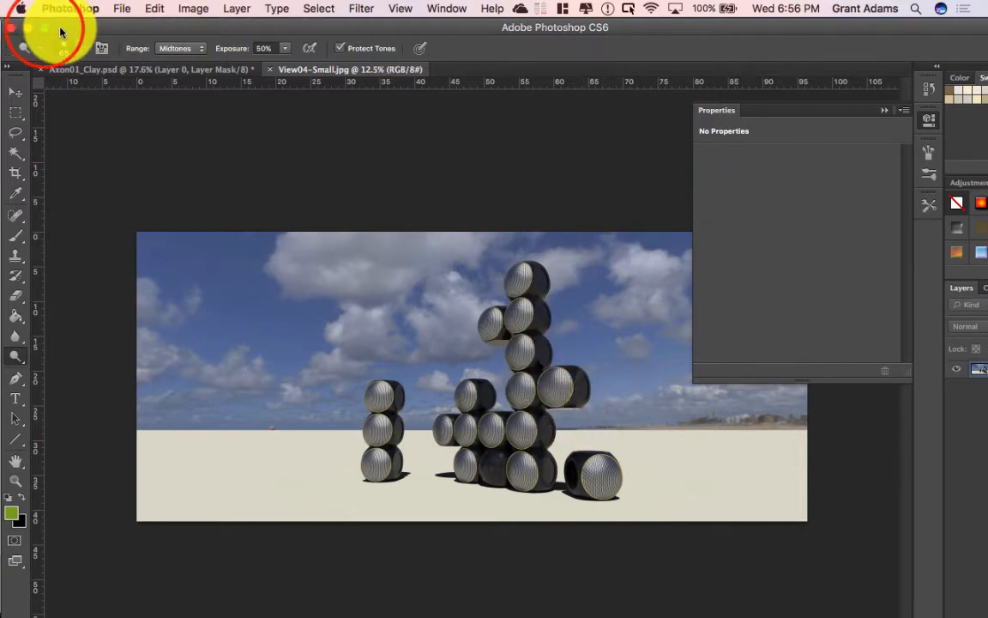
click(45, 27)
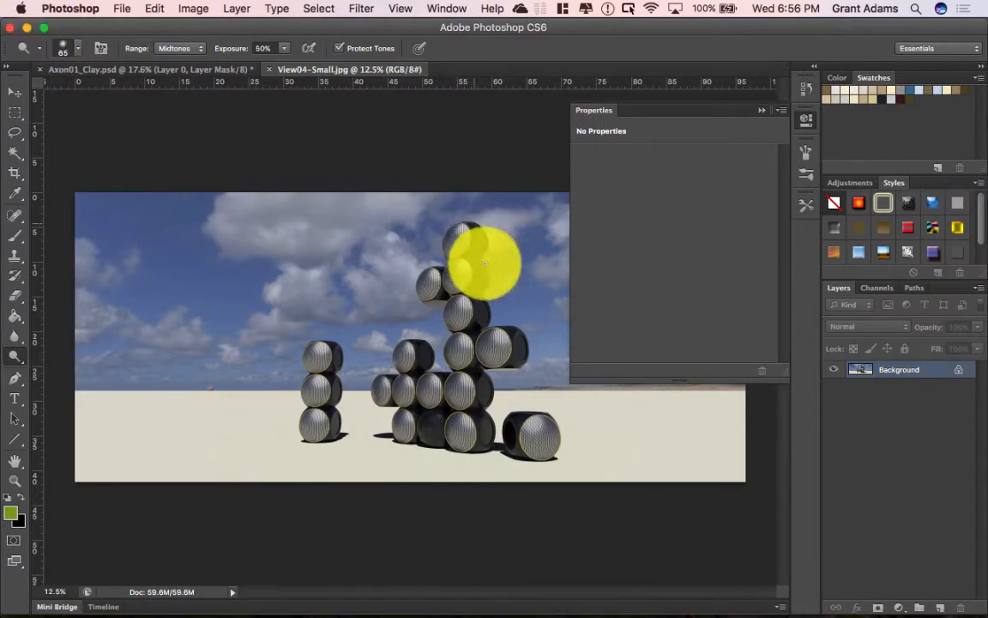
click(762, 109)
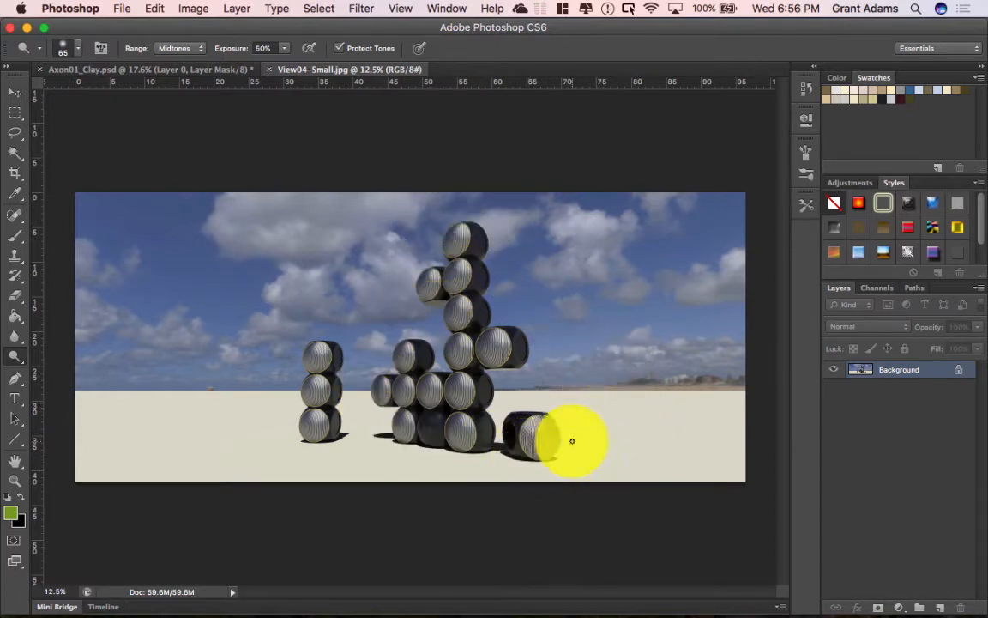
Step: Convert Background to Layer 0, add a layer mask, and paint black over the sky and sand
right_click(895, 369)
click(872, 372)
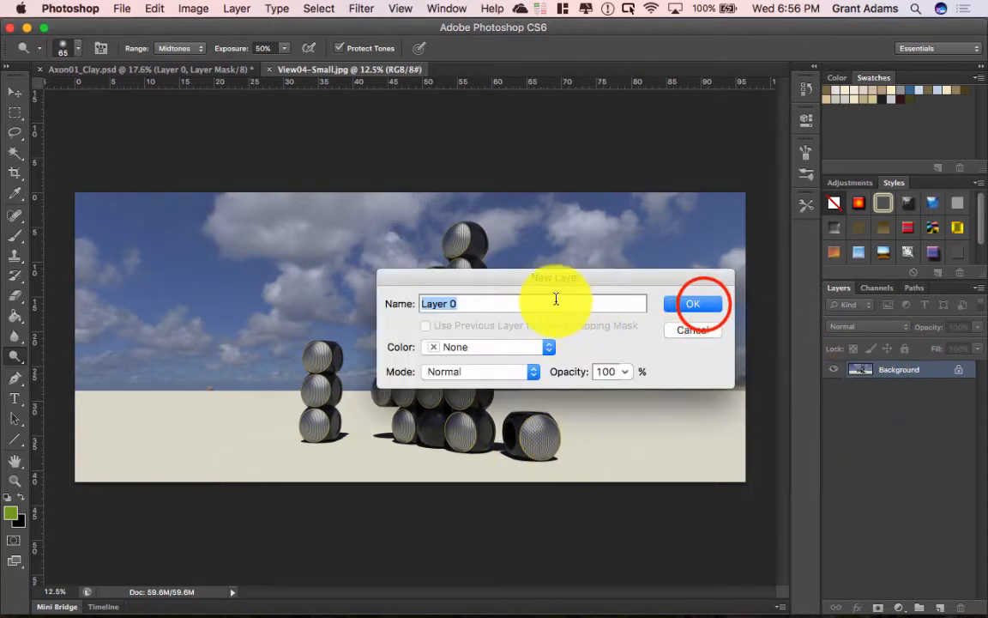
click(702, 304)
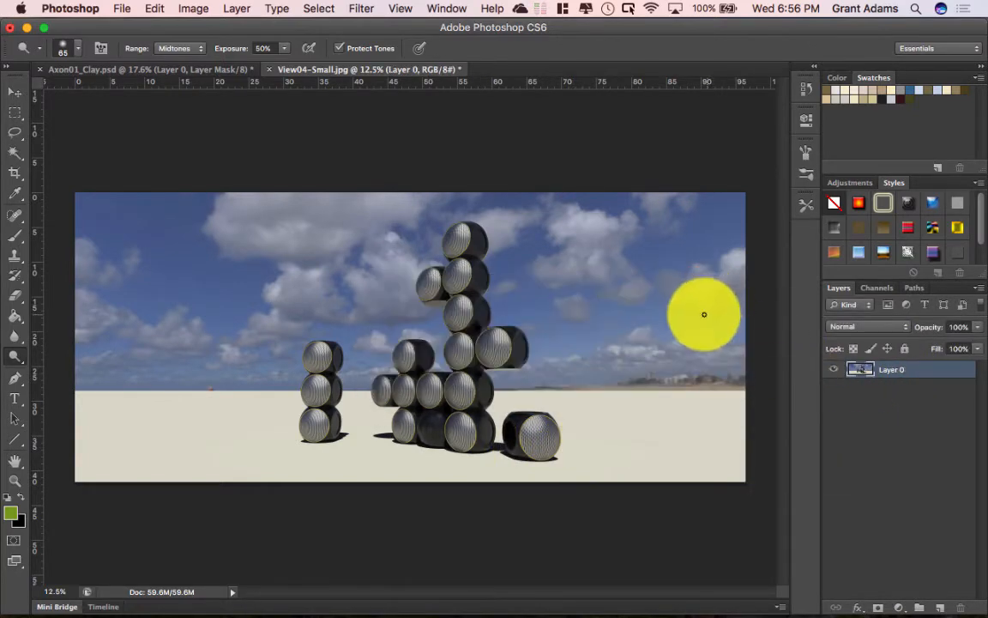
click(879, 606)
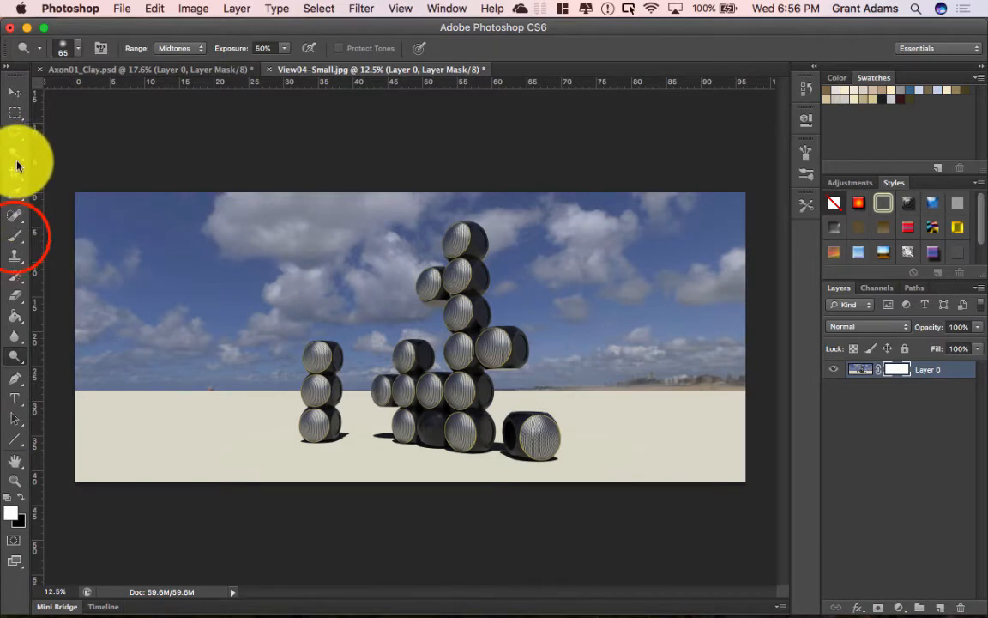
click(14, 234)
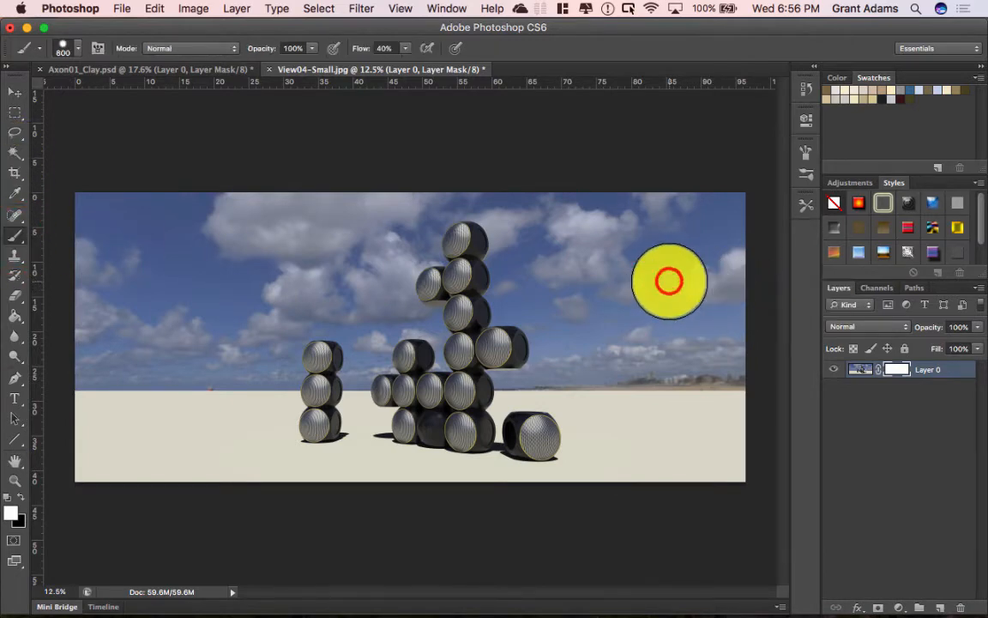
click(22, 497)
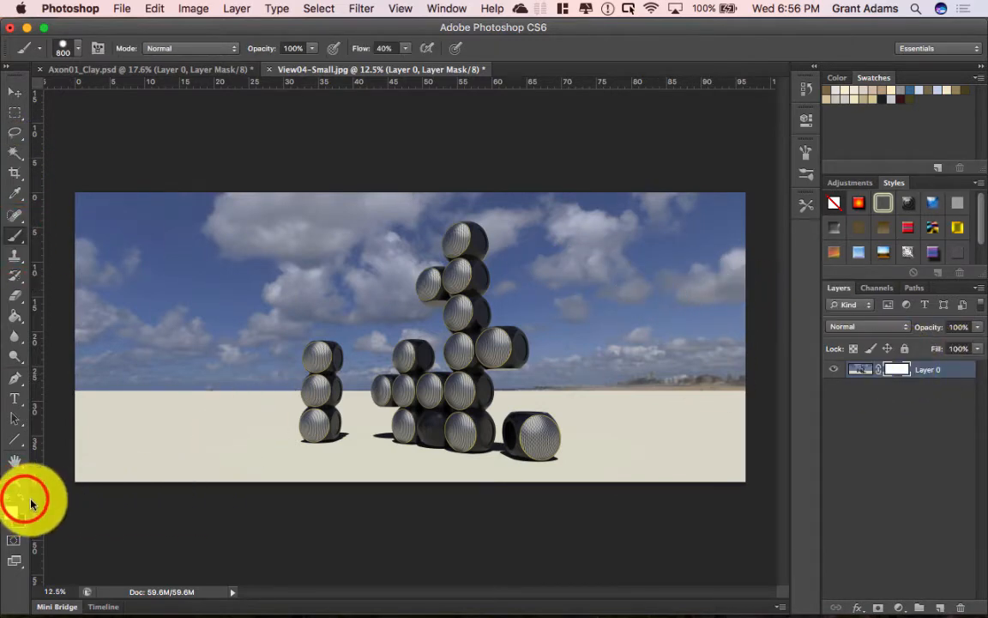
mouse_move(566, 220)
mouse_down()
mouse_move(591, 228)
mouse_move(561, 274)
mouse_move(651, 353)
mouse_move(529, 242)
mouse_move(562, 339)
mouse_move(617, 391)
mouse_move(584, 475)
mouse_move(712, 336)
mouse_move(715, 228)
mouse_move(543, 207)
mouse_move(421, 173)
mouse_move(381, 283)
mouse_move(110, 236)
mouse_move(255, 309)
mouse_move(230, 410)
mouse_move(176, 328)
mouse_move(80, 424)
mouse_move(101, 243)
mouse_move(209, 211)
mouse_move(360, 212)
mouse_move(281, 342)
mouse_move(256, 439)
mouse_move(364, 480)
mouse_move(569, 507)
mouse_move(647, 468)
mouse_up()
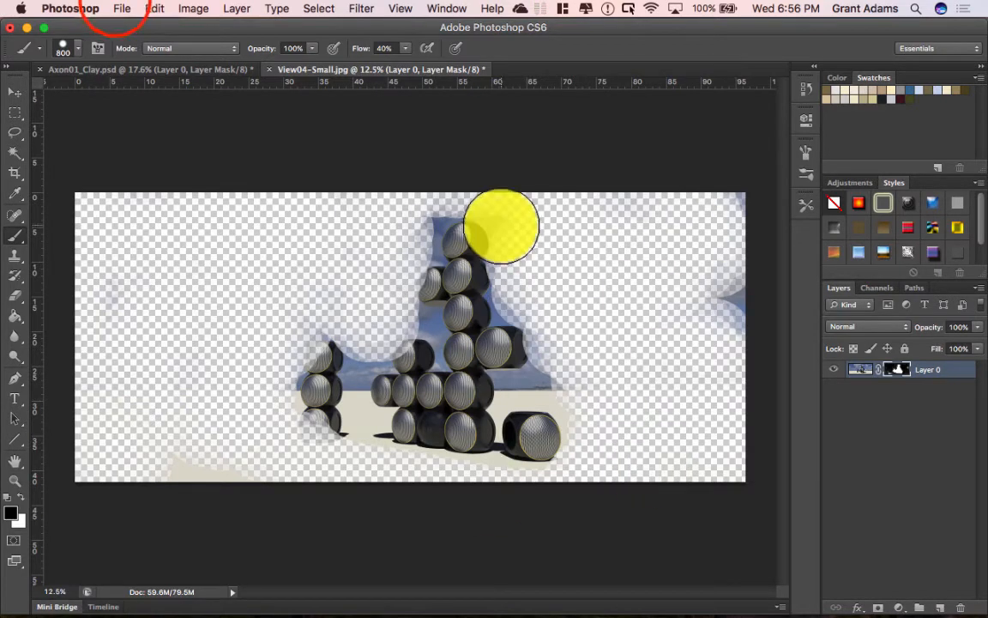
Step: Start saving the masked render as a PNG copy, then cancel
click(118, 8)
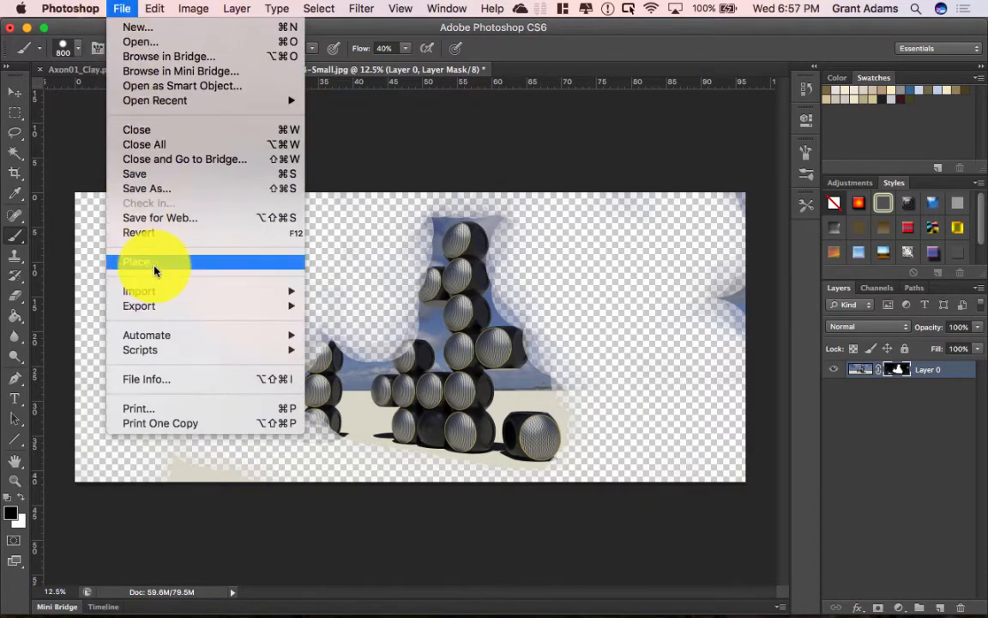
click(165, 176)
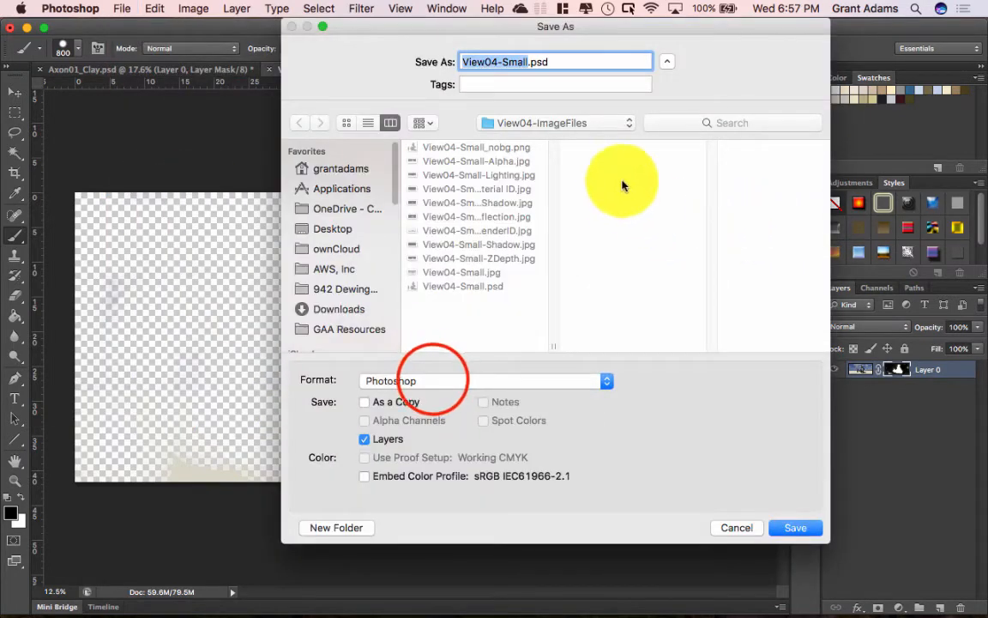
click(432, 380)
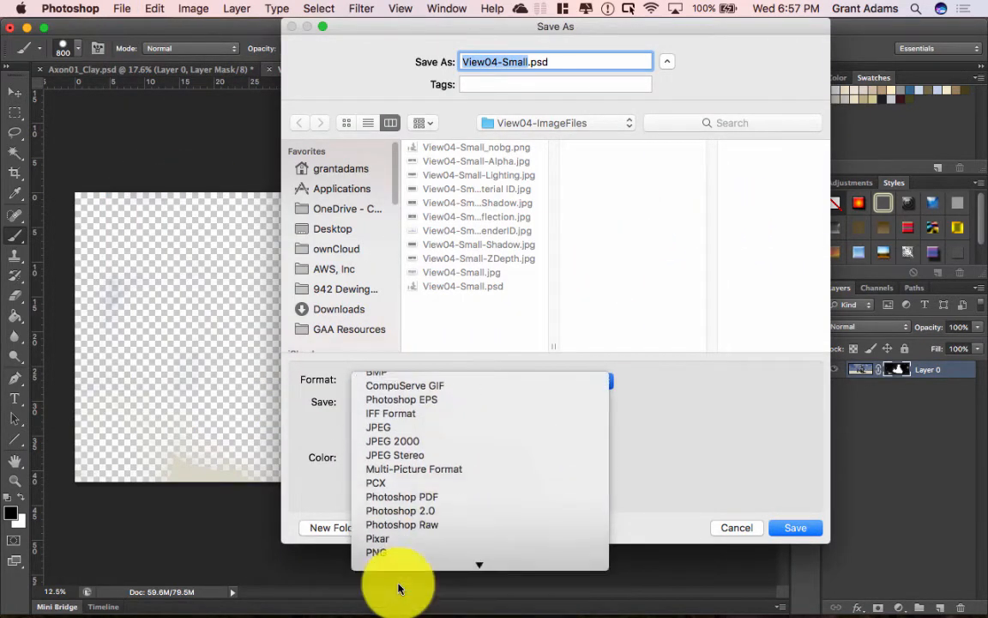
click(386, 553)
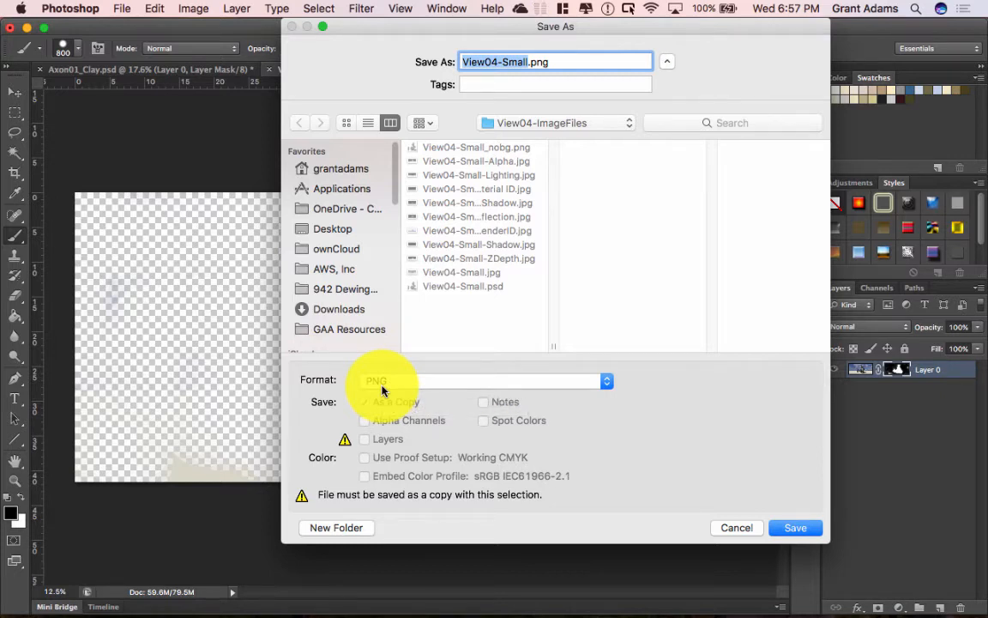
click(733, 526)
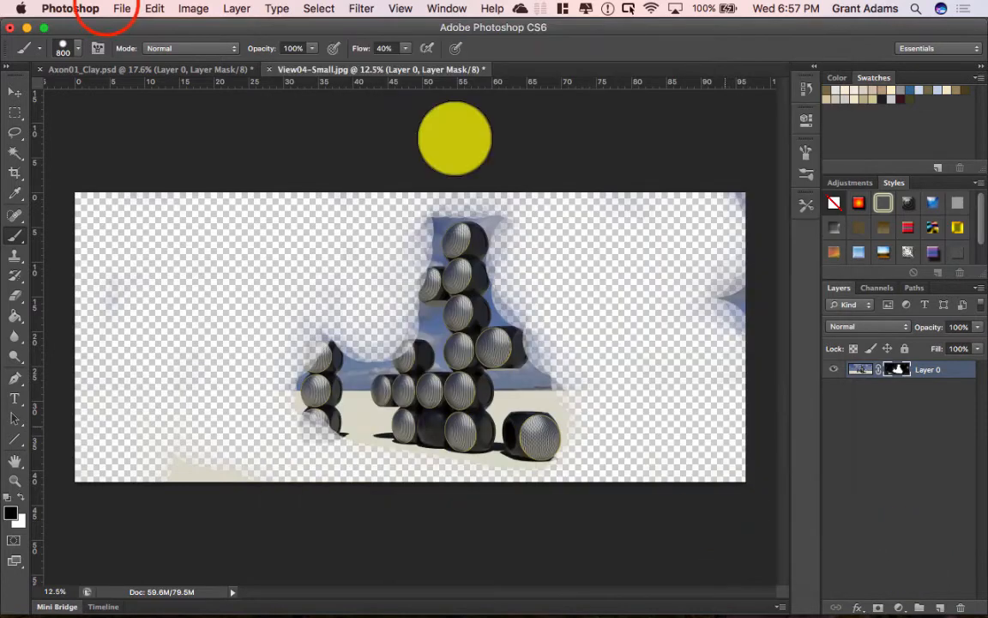
Step: Open View04-Small_nobg.png from the View04-ImageFiles folder
click(122, 9)
click(136, 42)
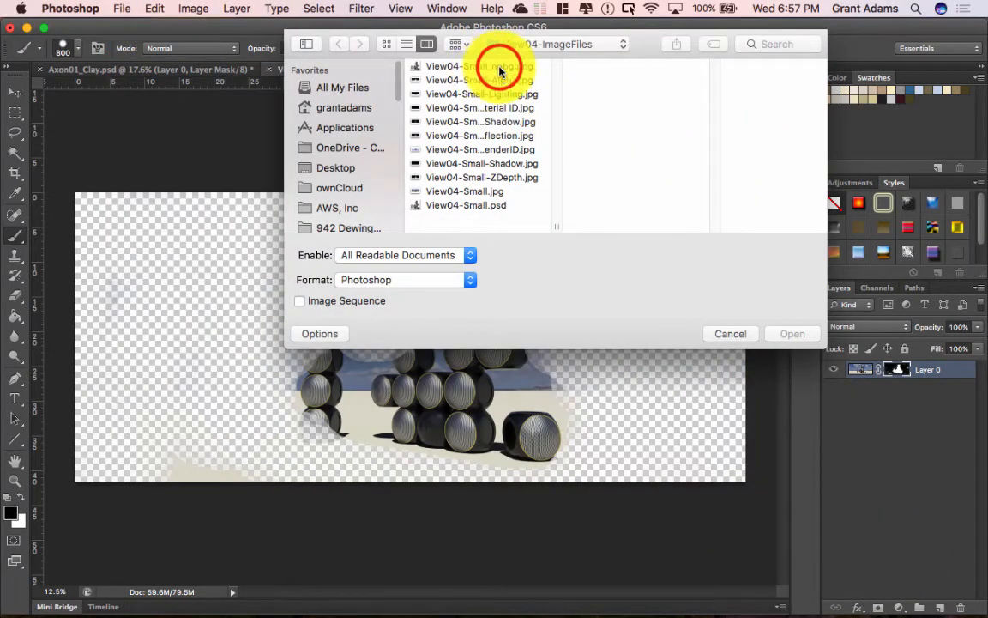
click(500, 71)
click(790, 334)
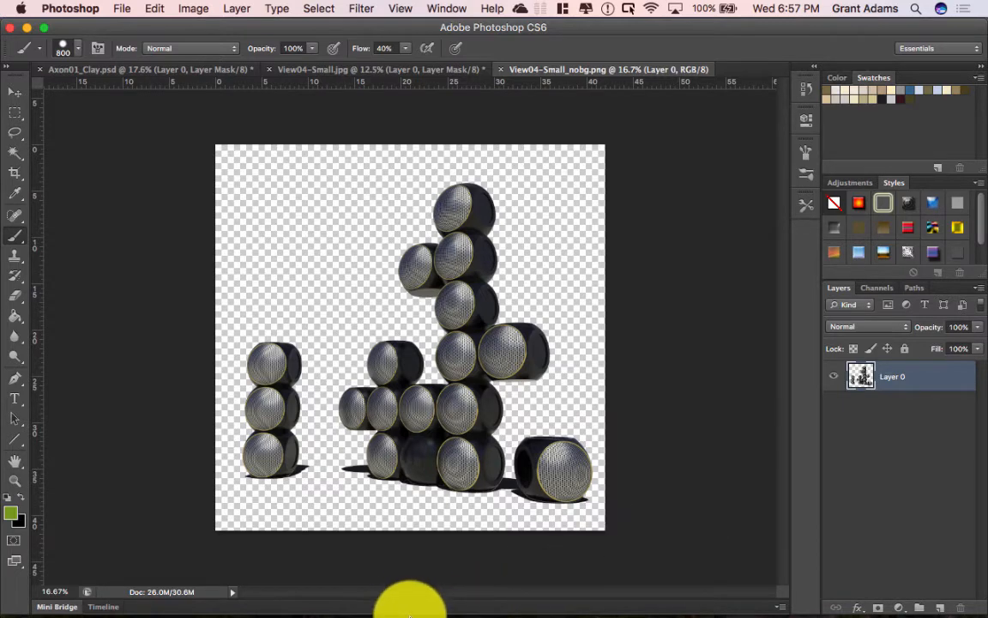
Step: In Illustrator, place the View04-Small.jpg render into the layout
mouse_move(598, 605)
click(658, 592)
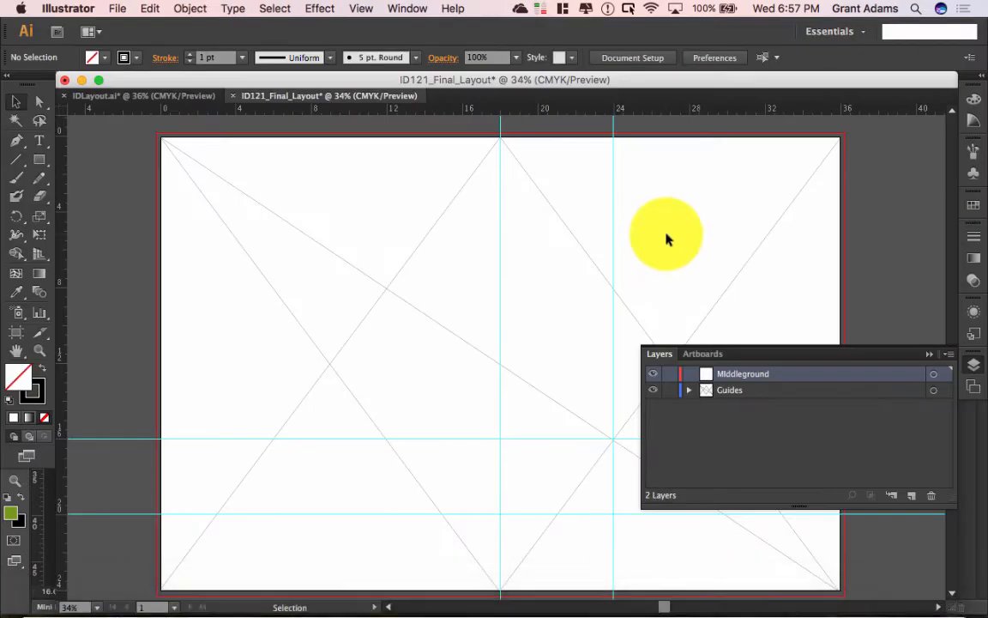
click(120, 9)
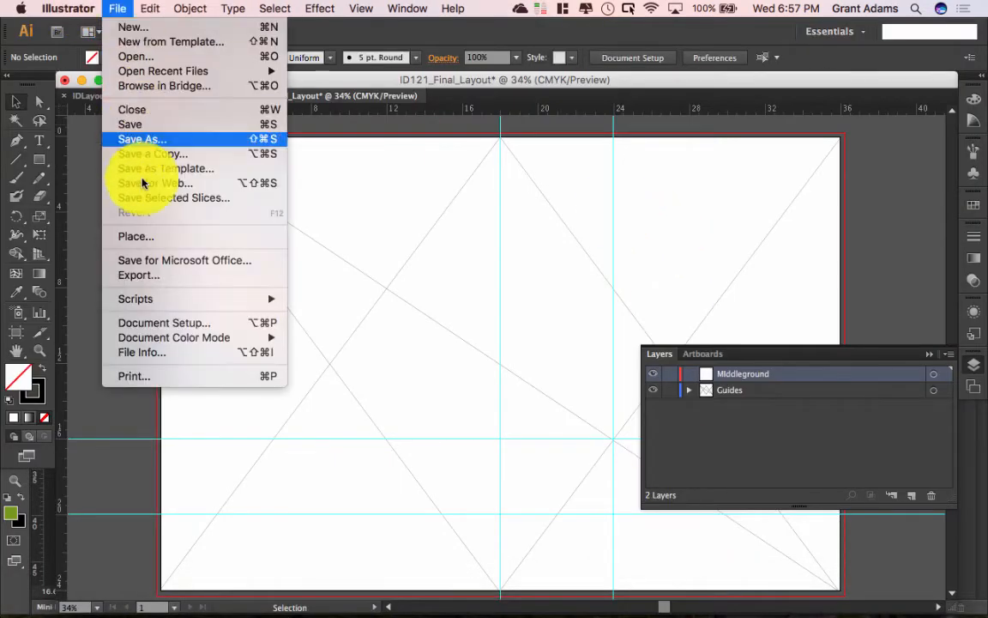
click(151, 240)
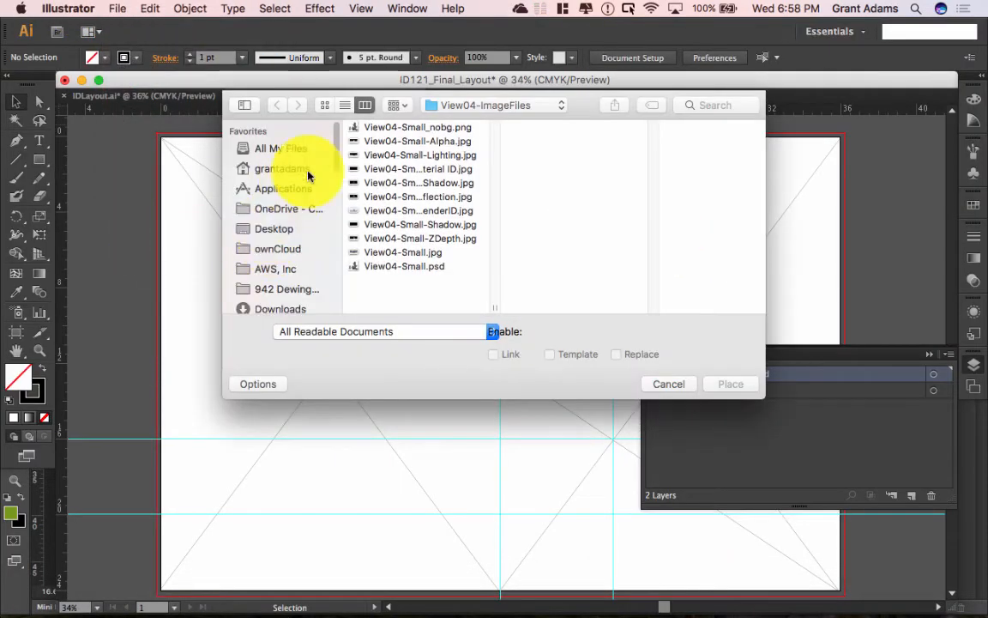
click(411, 256)
click(729, 383)
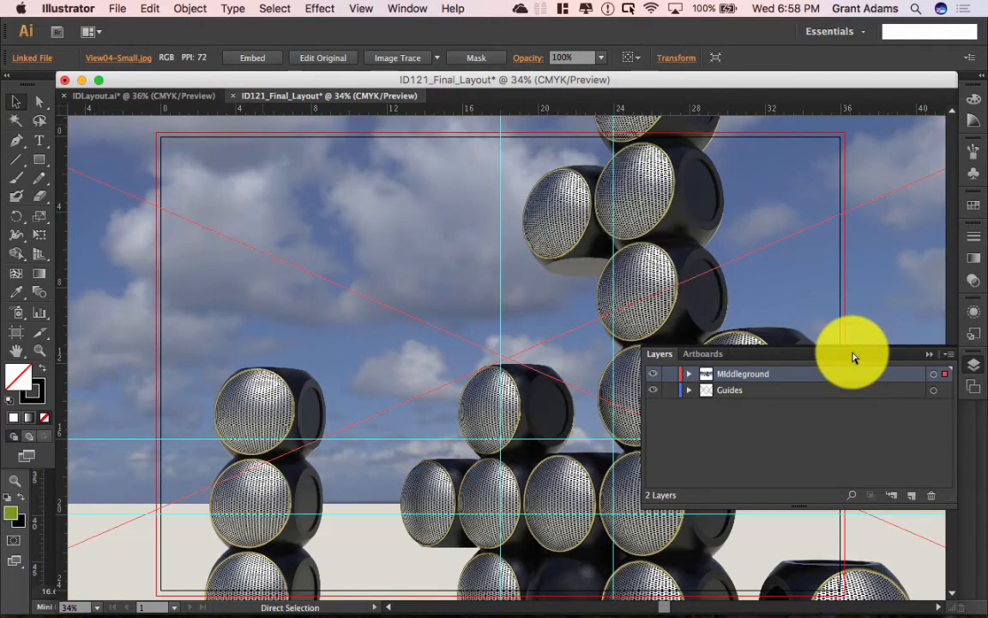
Step: Scale the placed render down and move it into the artboard's right half
key(super+minus)
key(super+minus)
key(super+minus)
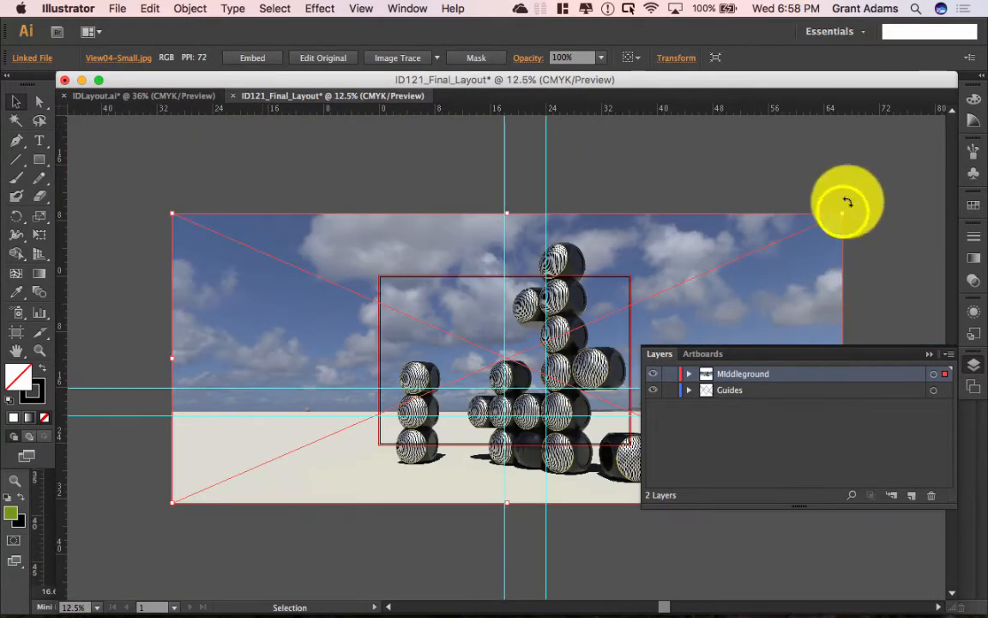
drag(842, 212, 360, 422)
shift+click(303, 447)
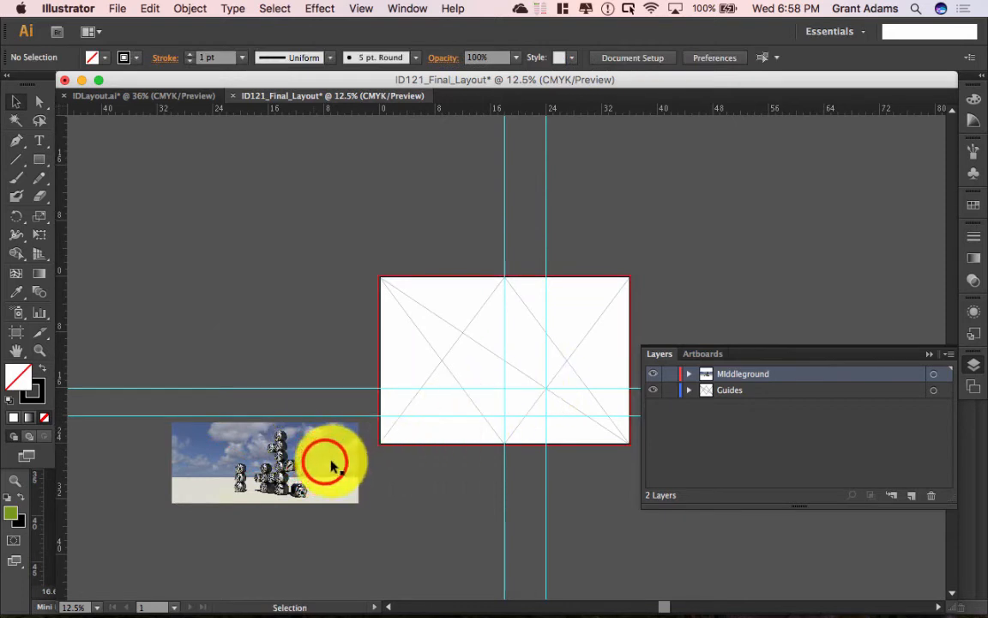
drag(326, 461, 598, 408)
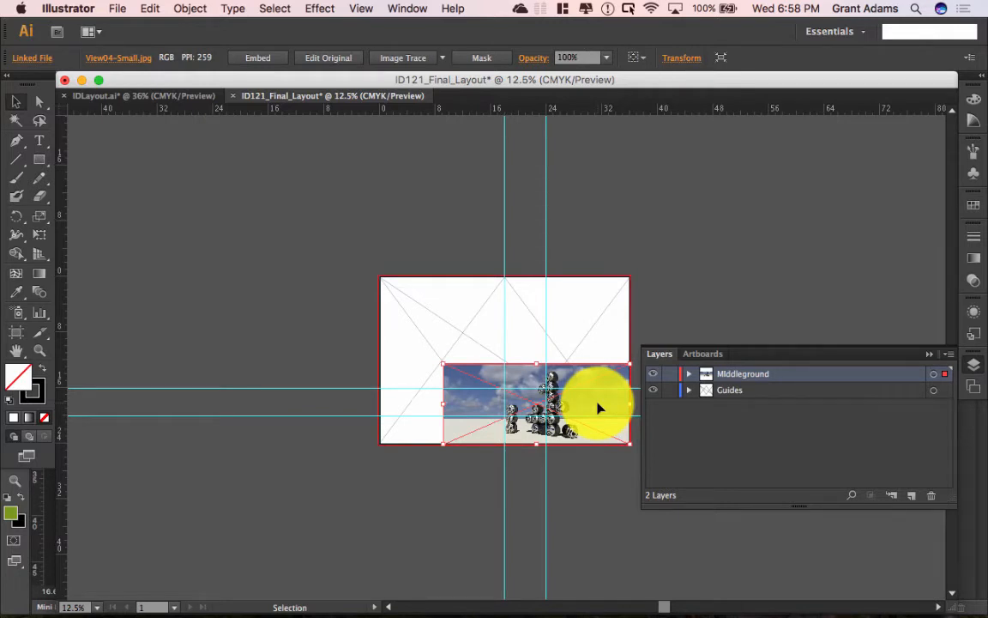
drag(444, 364, 563, 397)
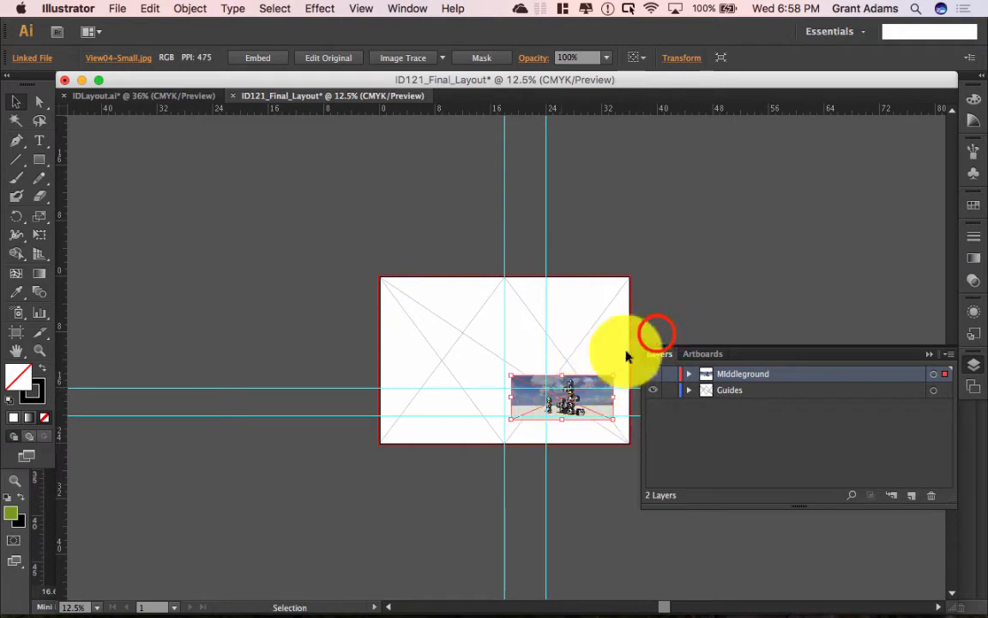
click(657, 336)
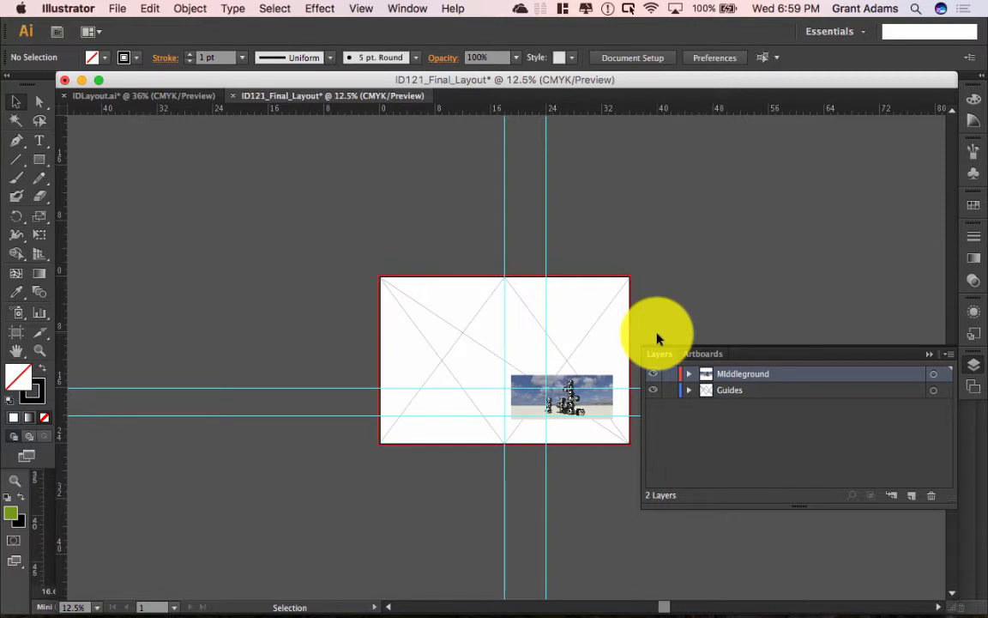
Step: Fit the artboard in the window and delete the sky-backed speaker render
key(super+0)
click(930, 353)
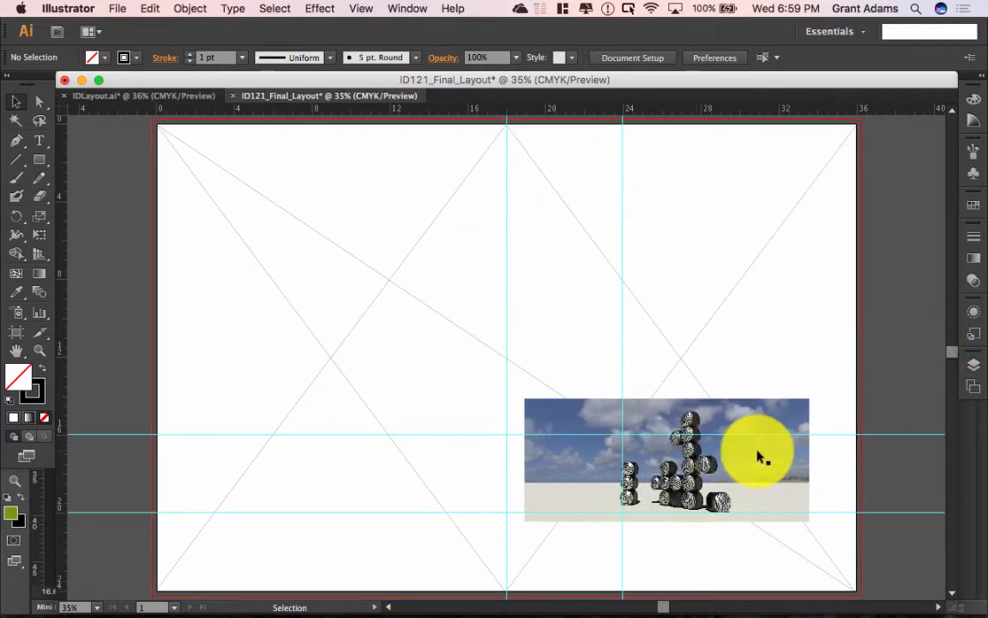
click(758, 455)
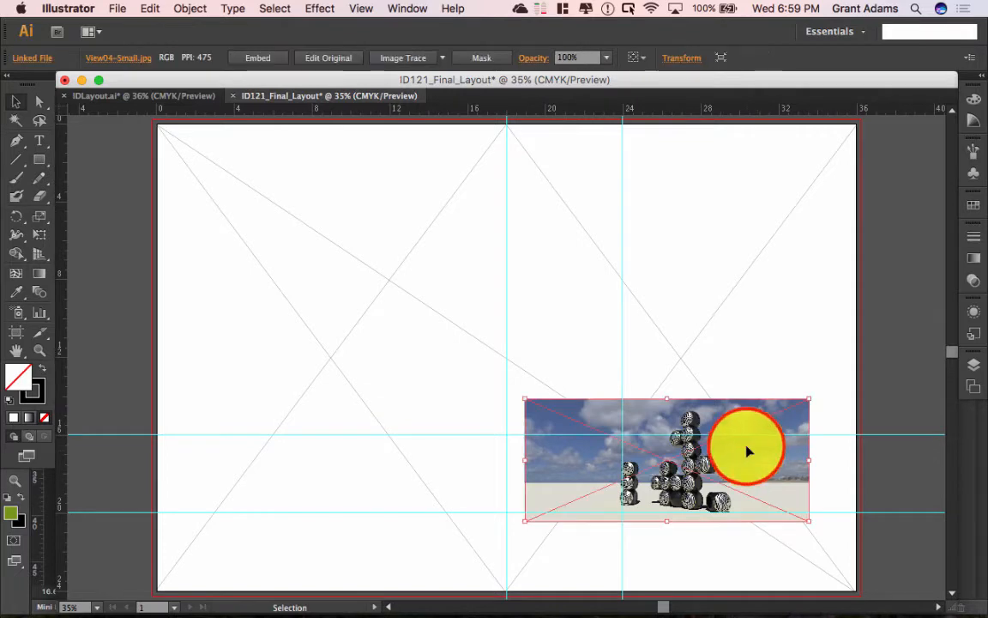
key(Delete)
Step: Place View04-Small_nobg.png into the layout
click(118, 9)
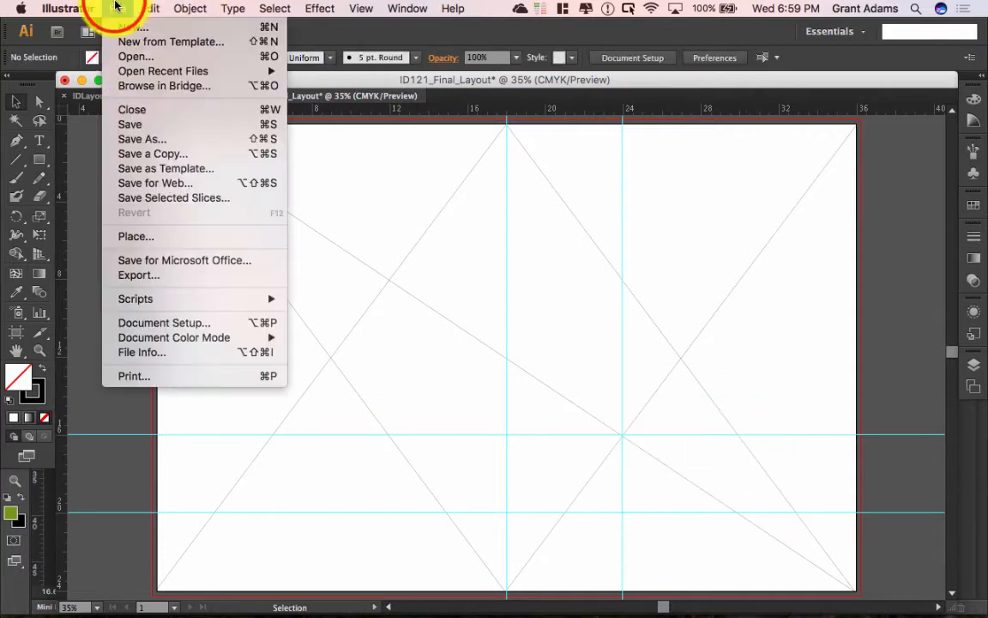
click(163, 236)
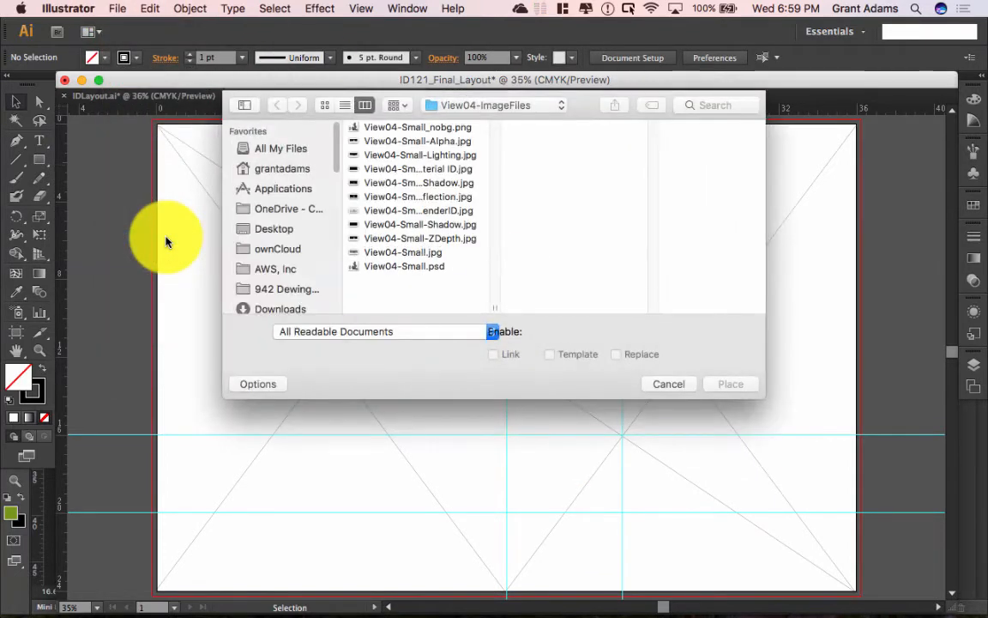
click(427, 127)
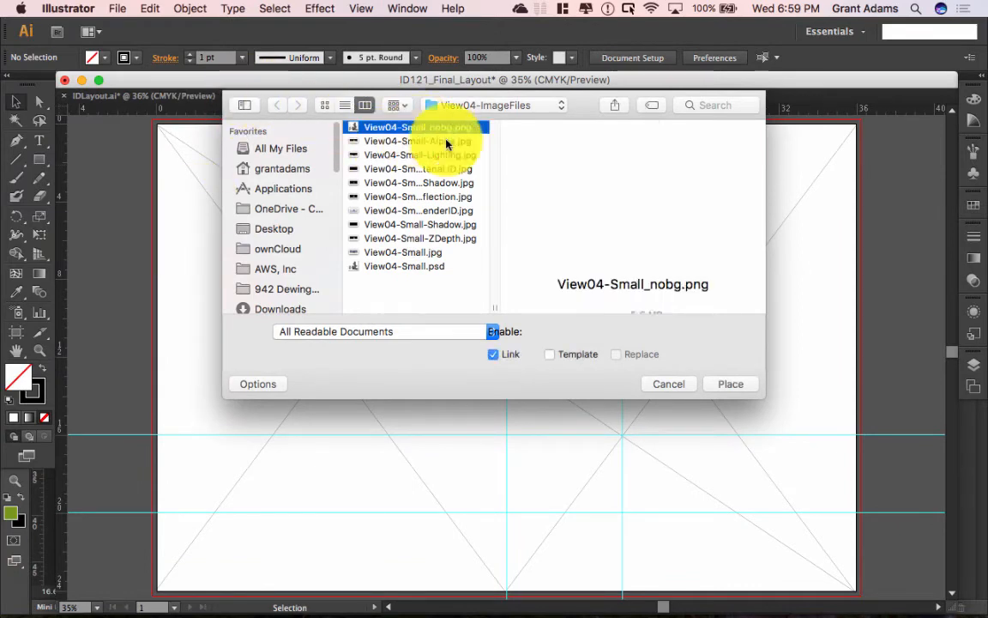
click(742, 390)
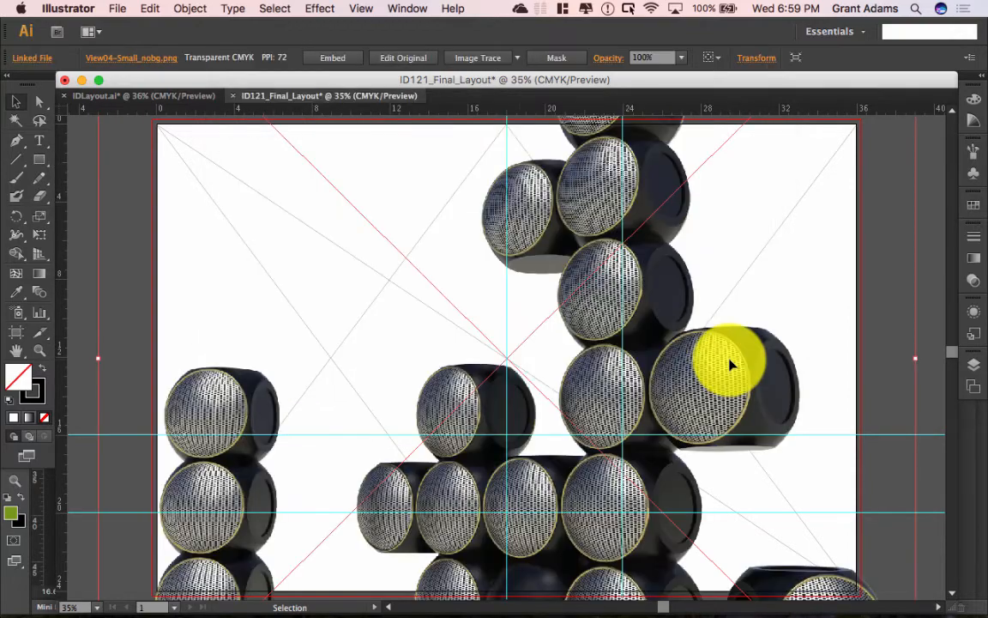
drag(732, 365, 736, 320)
Step: Scale the transparent render down and move it onto the artboard across the centre guide
key(super+minus)
key(super+minus)
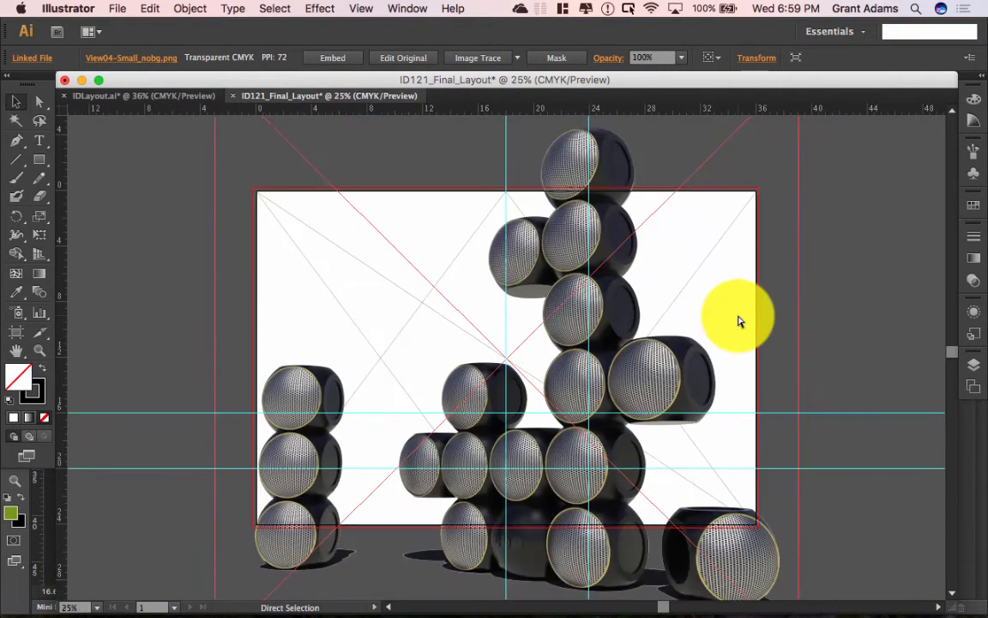
key(super+minus)
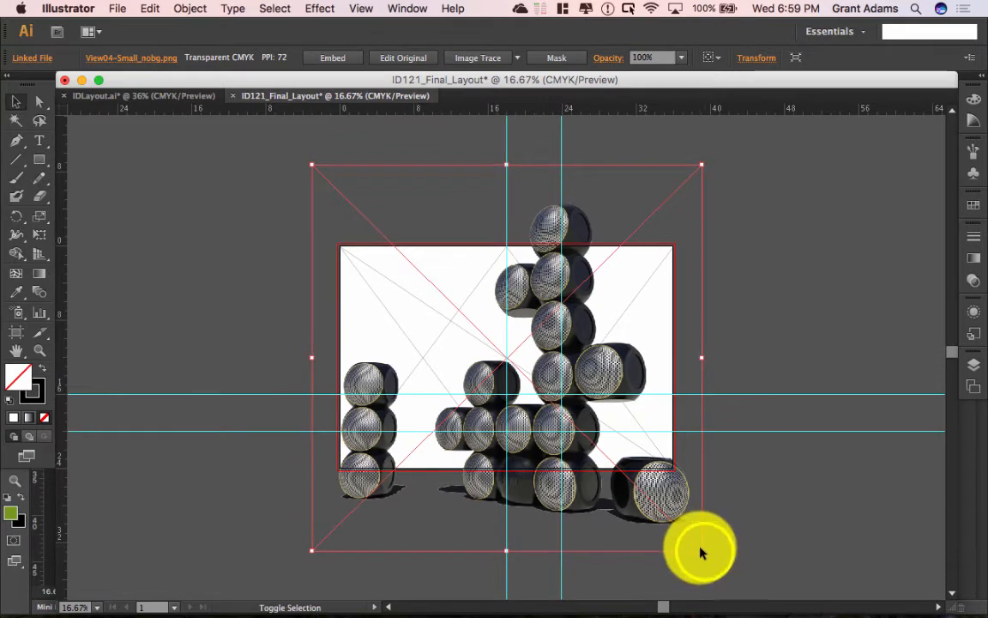
drag(702, 551, 625, 391)
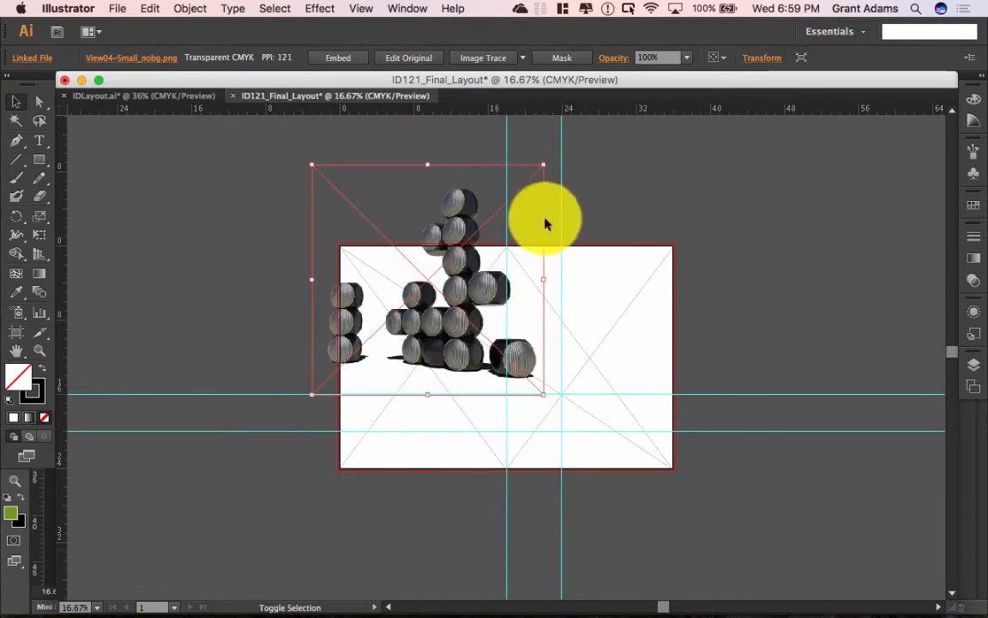
drag(312, 163, 369, 206)
drag(482, 285, 574, 317)
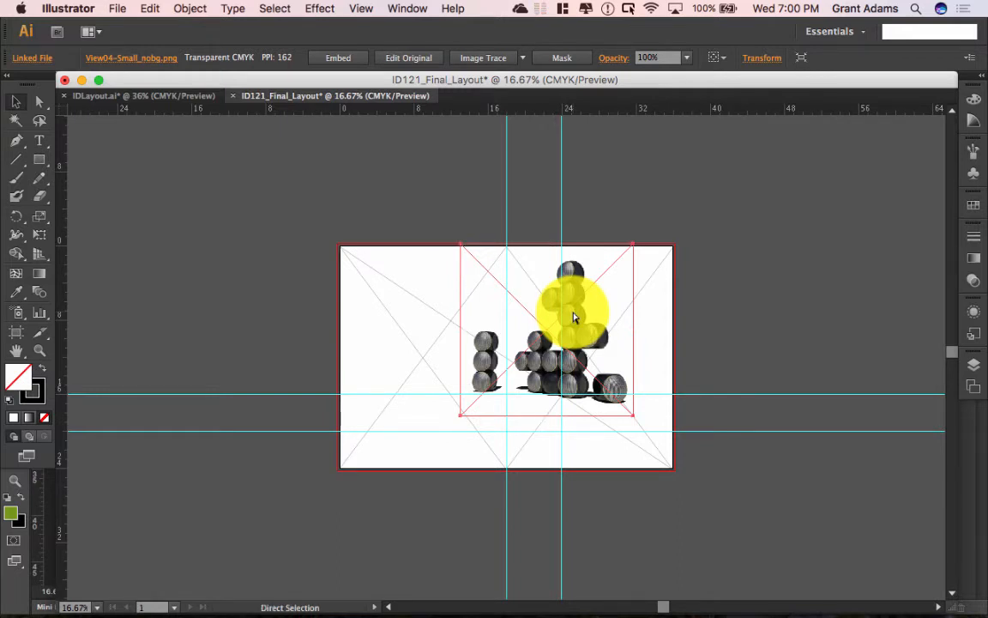
Step: Move the transparent speaker render right of centre on the artboard
key(super+0)
mouse_move(655, 269)
mouse_down()
mouse_move(653, 280)
mouse_move(640, 265)
mouse_move(646, 276)
mouse_up()
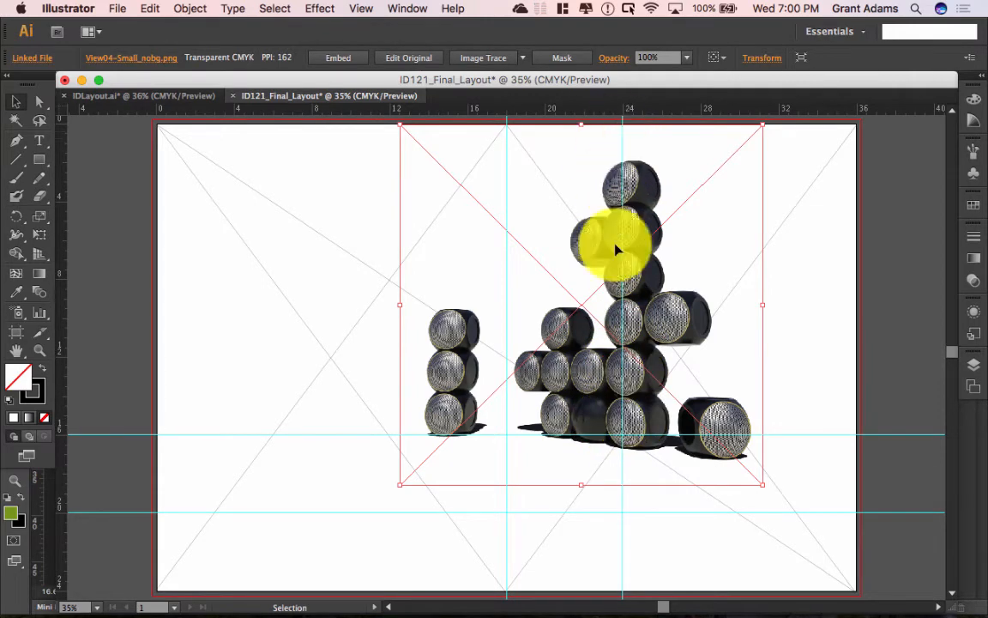
drag(628, 405, 666, 426)
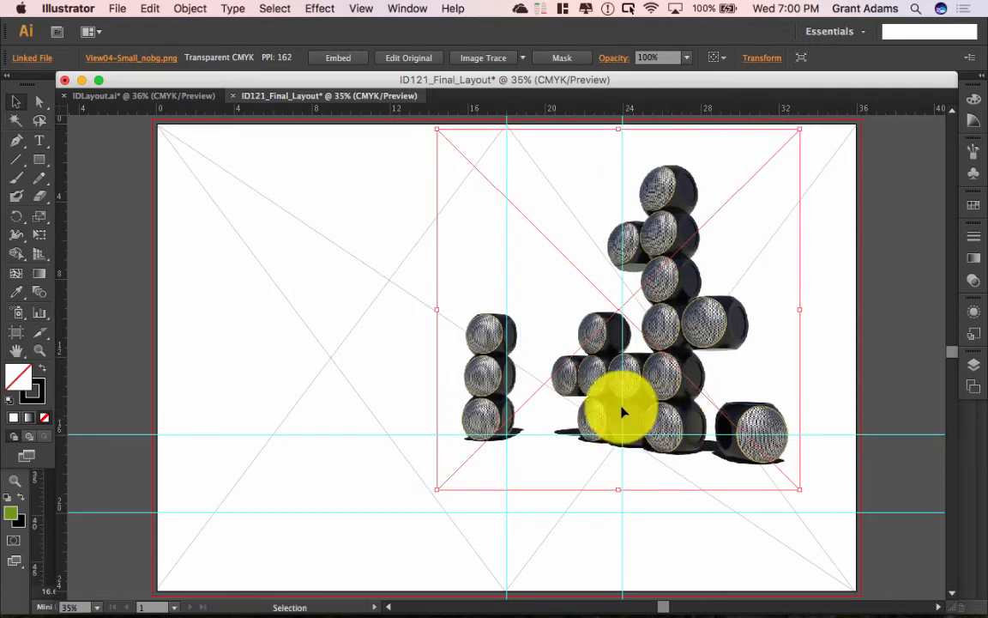
mouse_move(627, 413)
mouse_down()
mouse_move(640, 413)
mouse_move(635, 425)
mouse_up()
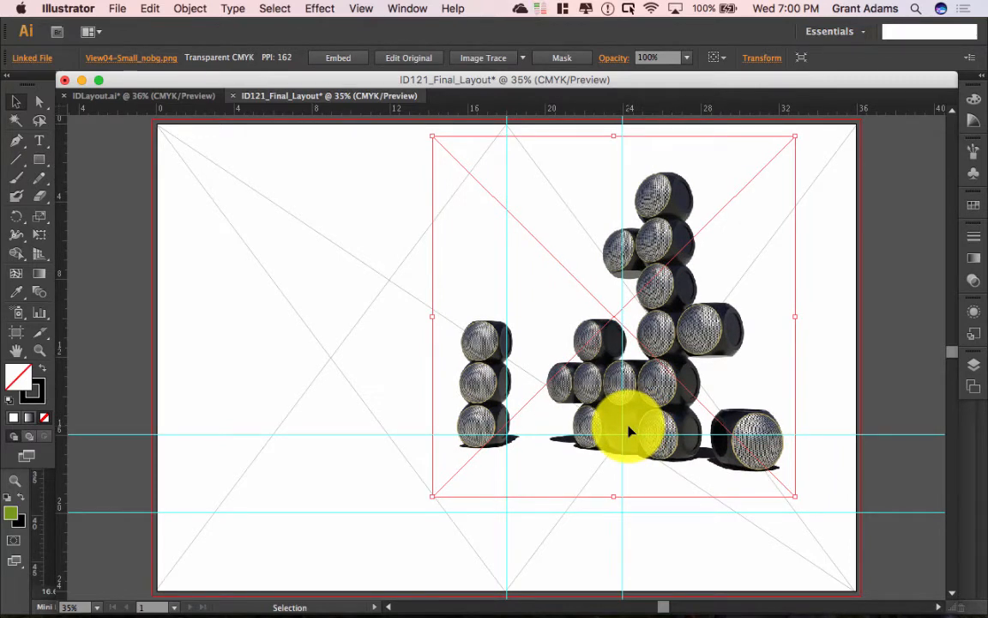
mouse_move(434, 137)
mouse_down()
mouse_move(413, 122)
mouse_move(456, 210)
mouse_move(420, 194)
mouse_up()
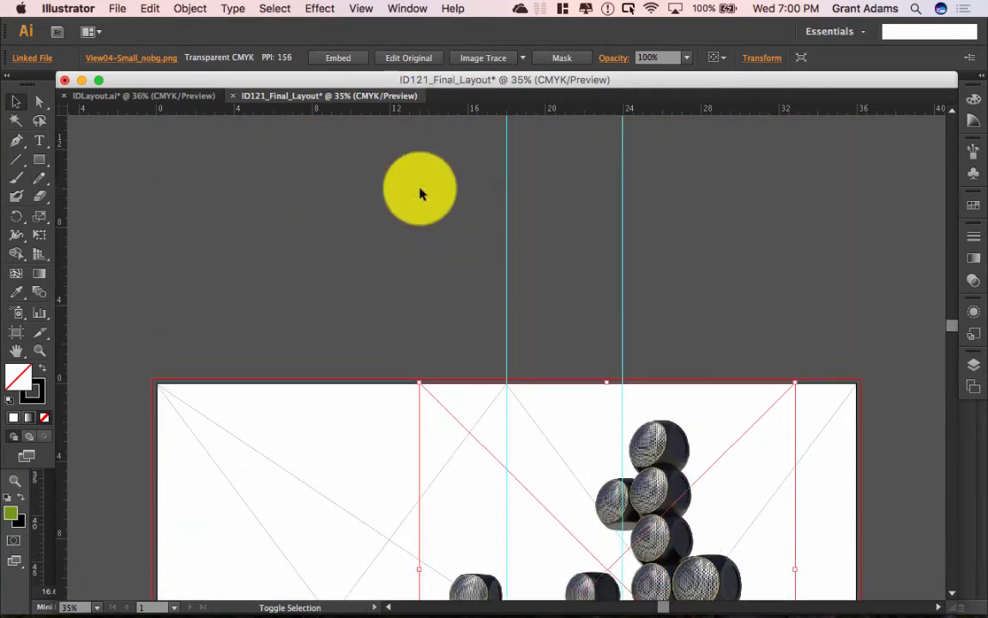
Step: Enlarge the speaker render from its lower-right corner, then deselect it
scroll(746, 203, down, 10)
scroll(745, 200, up, 5)
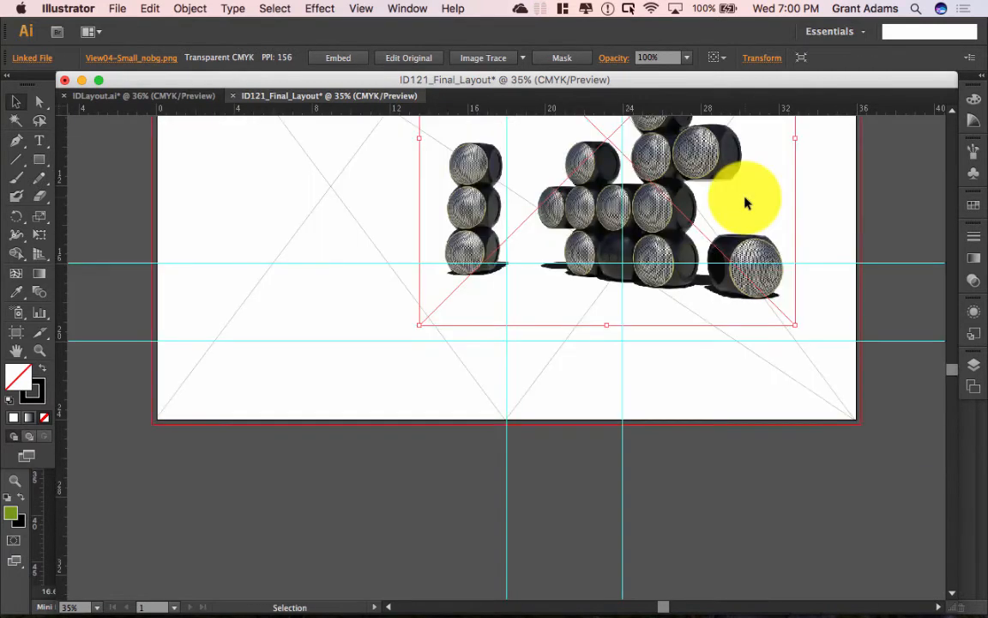
scroll(746, 203, up, 5)
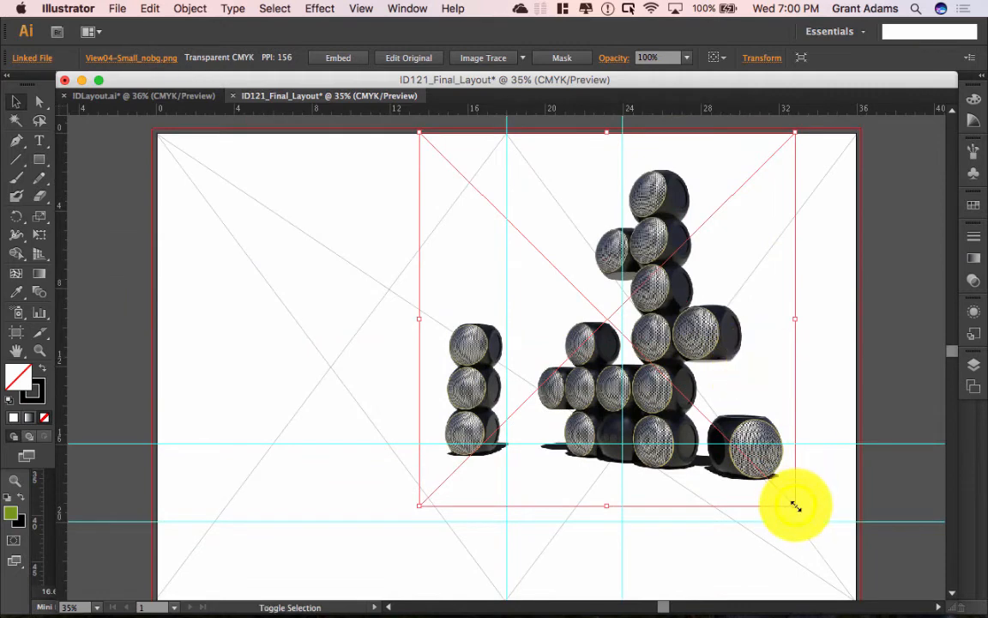
drag(794, 505, 804, 515)
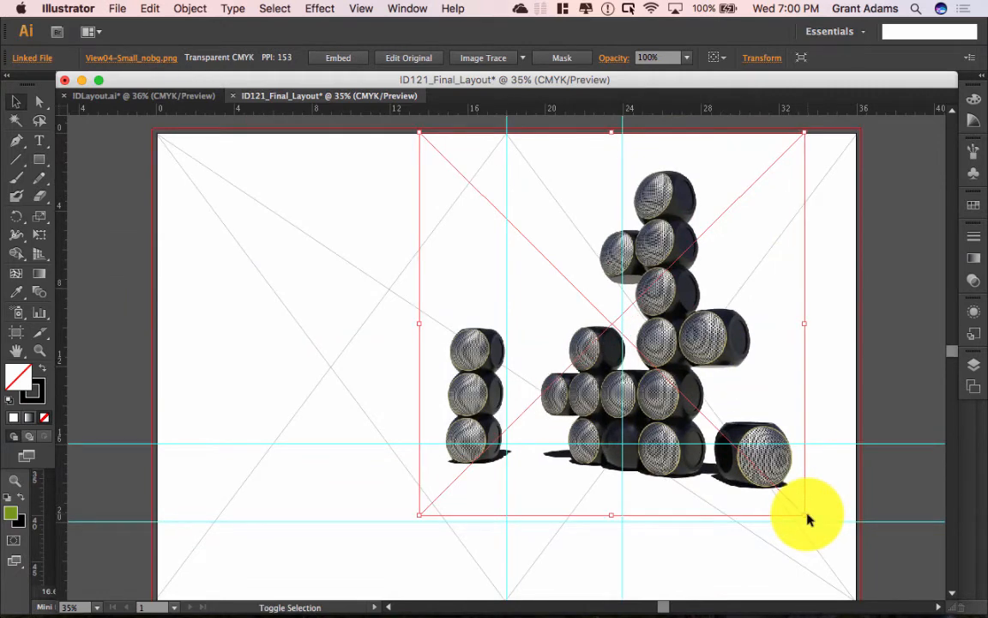
drag(805, 515, 808, 516)
click(879, 402)
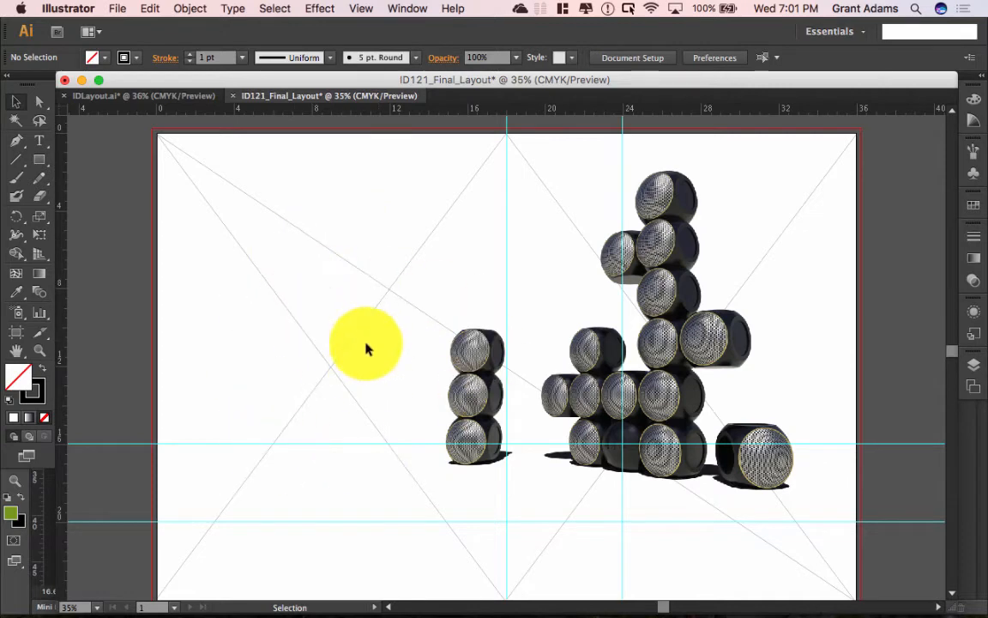
Step: Open Axon01 [Converted].AI from the Axon01 folder beside View04
click(118, 9)
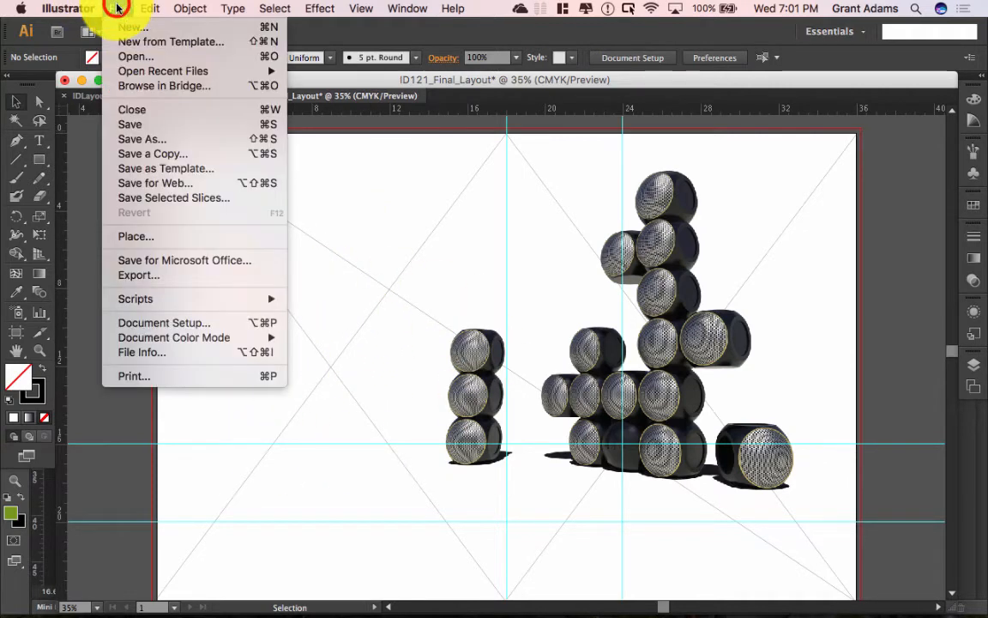
click(116, 10)
click(118, 8)
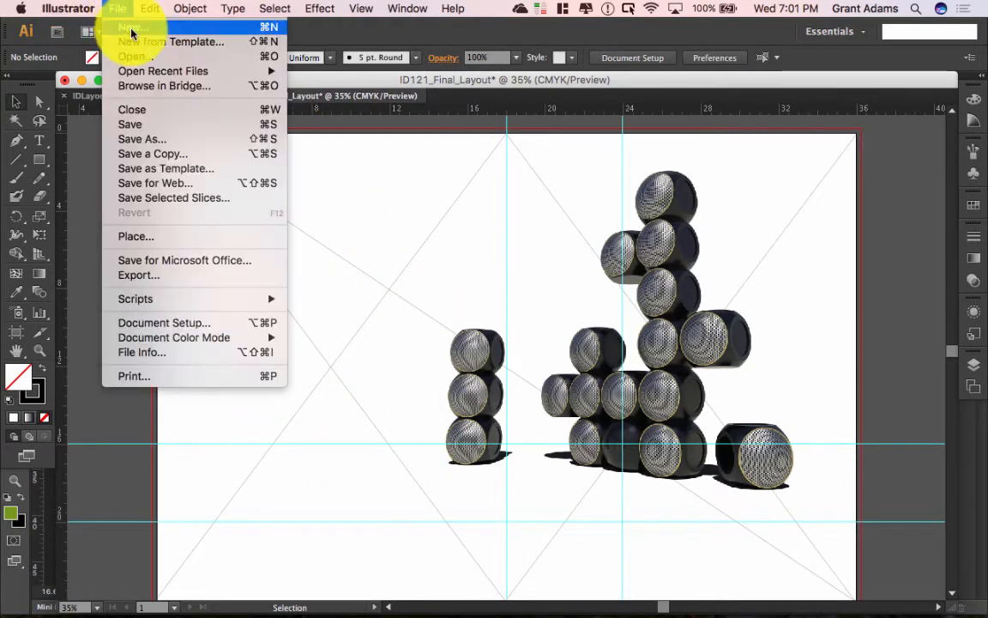
click(136, 56)
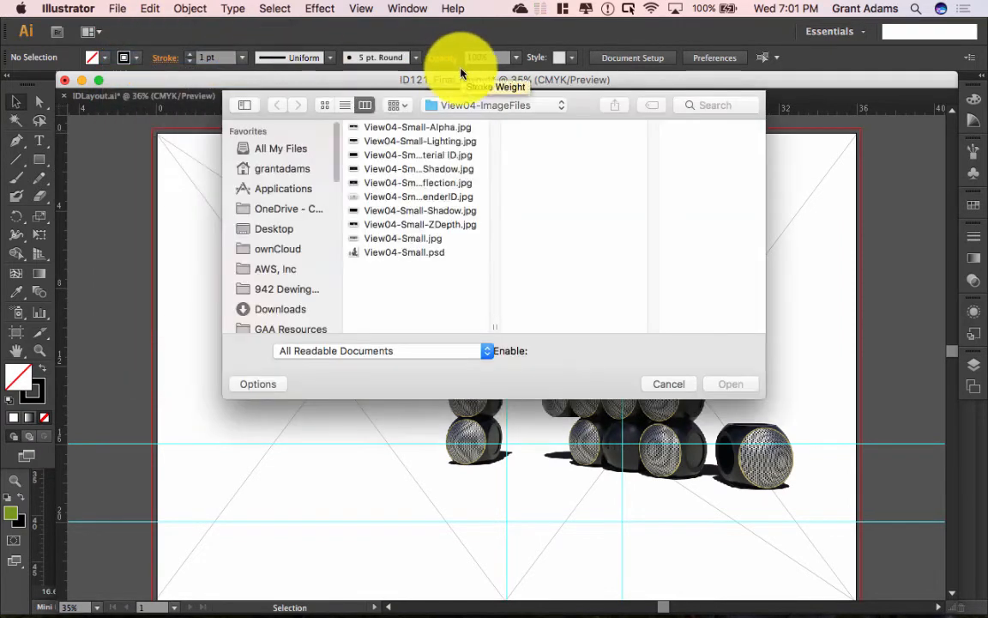
click(421, 105)
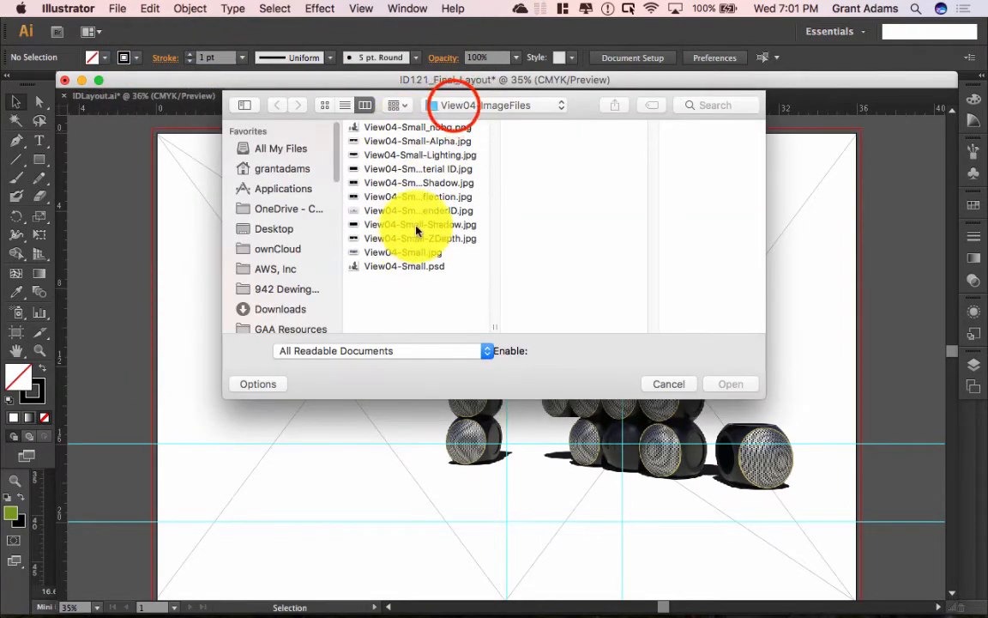
click(455, 121)
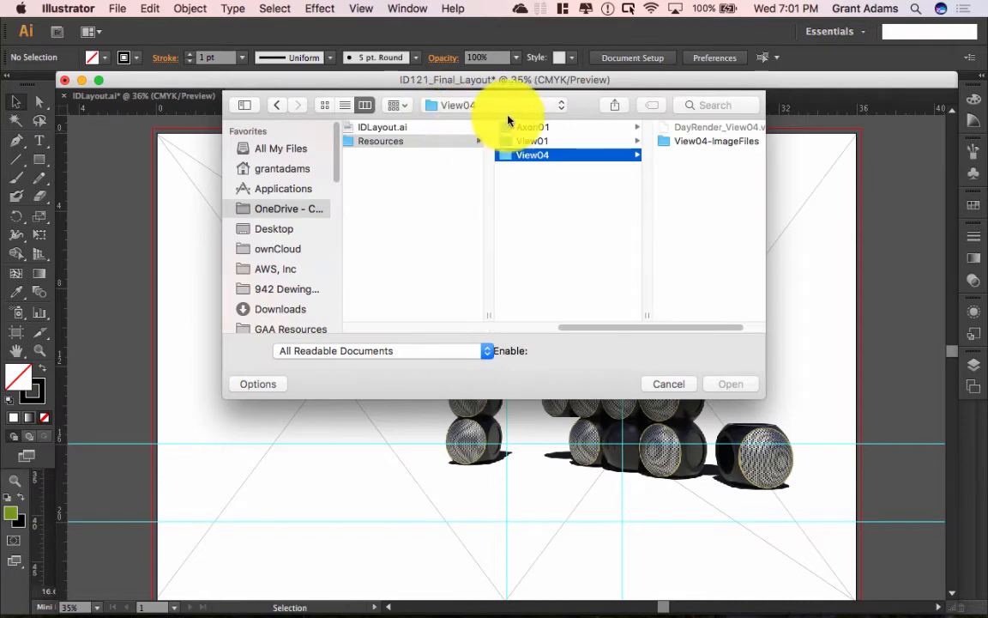
click(537, 127)
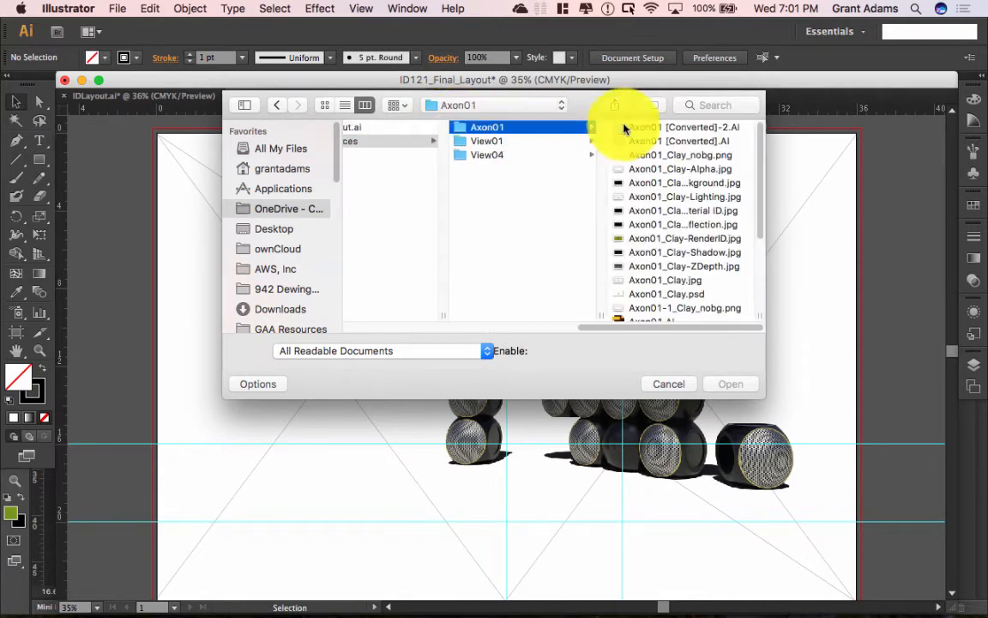
click(687, 141)
click(732, 383)
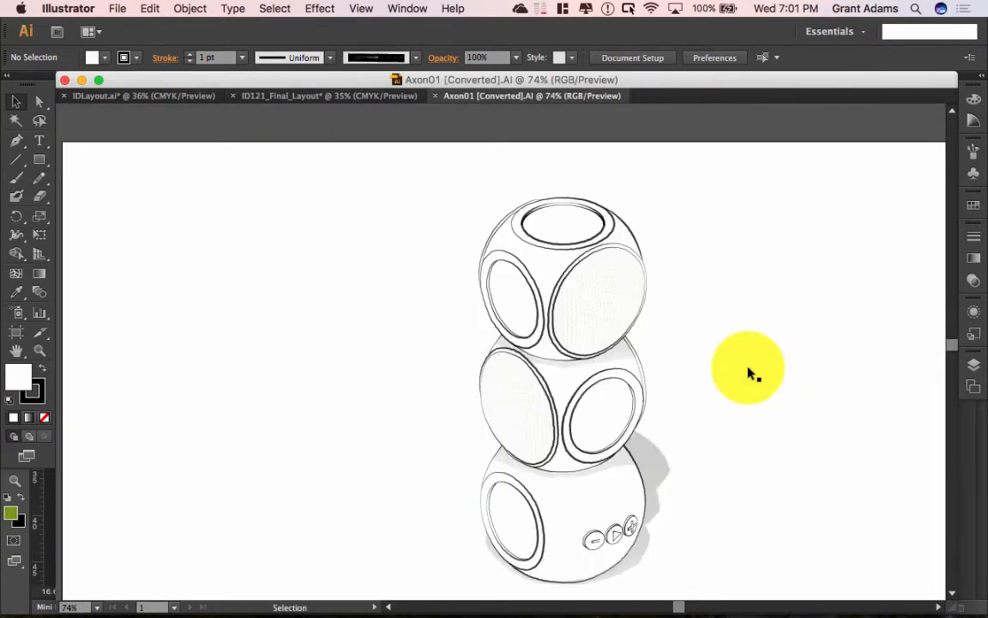
Step: Pan the sketch left and select the left ellipse ring on the top ball
click(746, 362)
drag(763, 367, 698, 344)
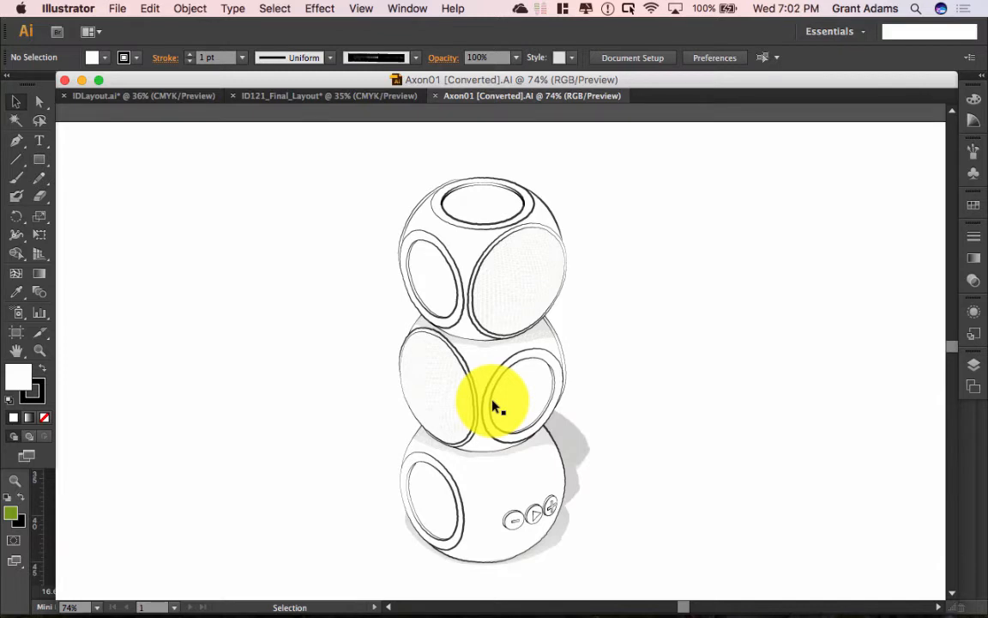
click(409, 239)
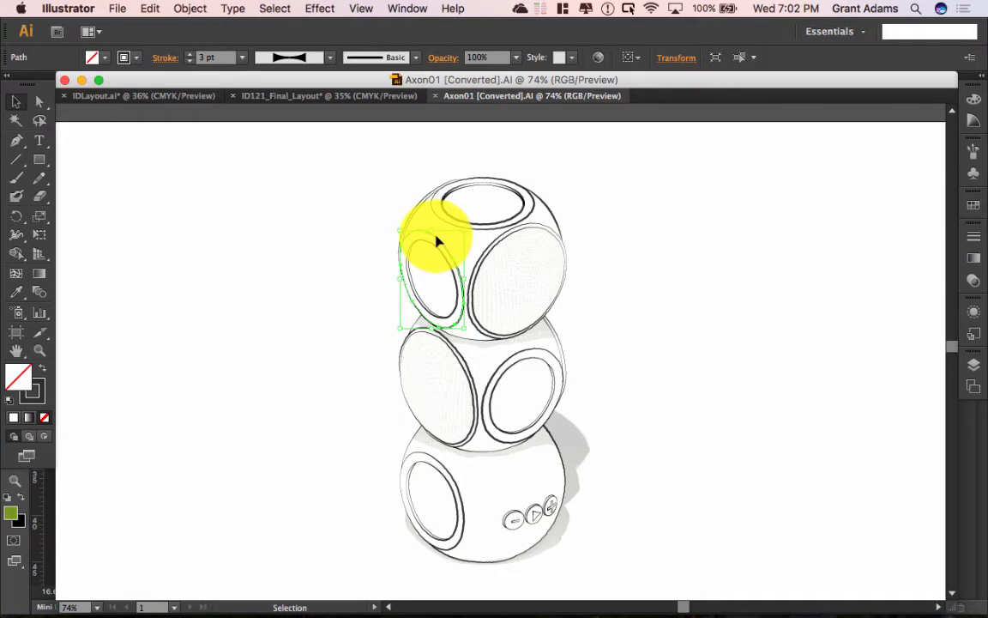
Step: Add a new Roughen effect to the ring outline with live preview on
click(324, 8)
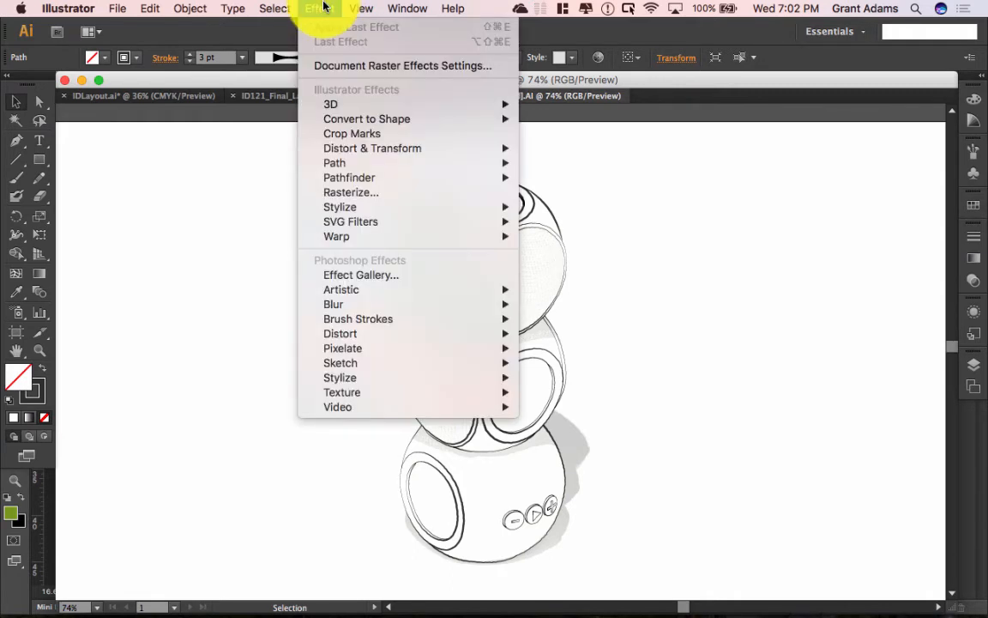
mouse_move(353, 152)
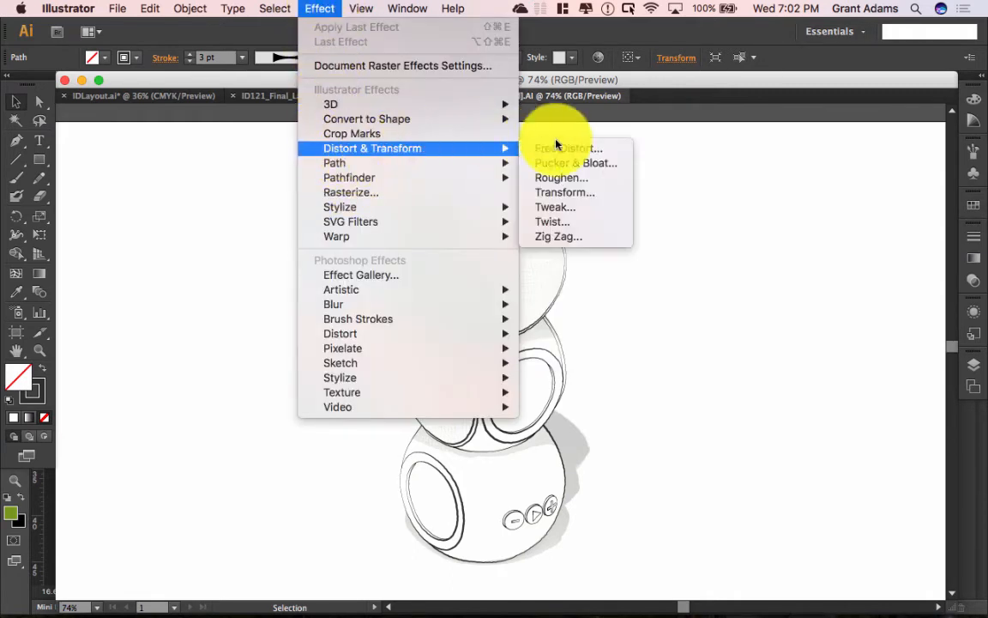
click(575, 185)
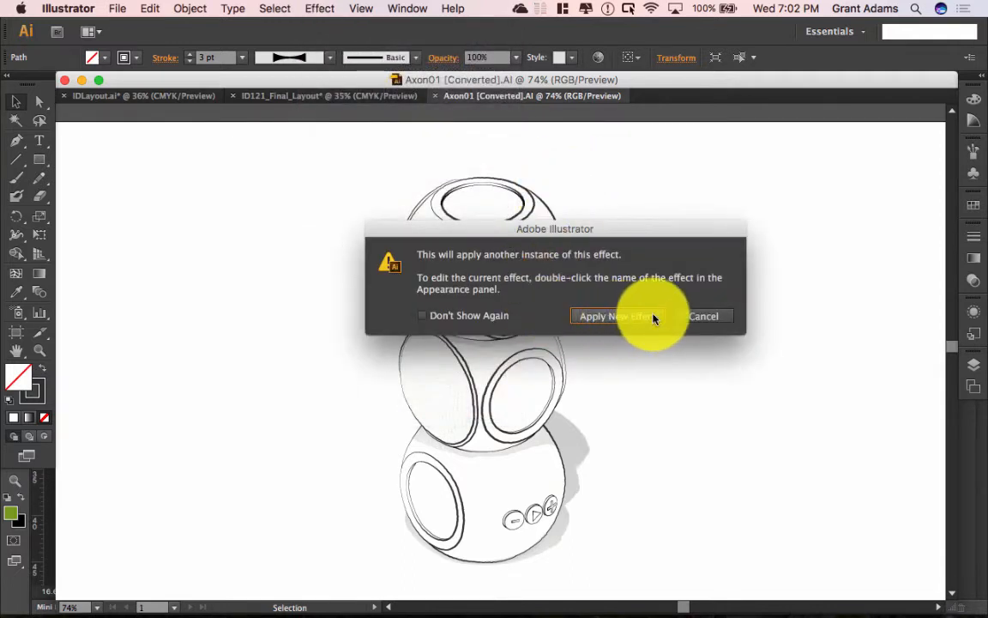
click(654, 322)
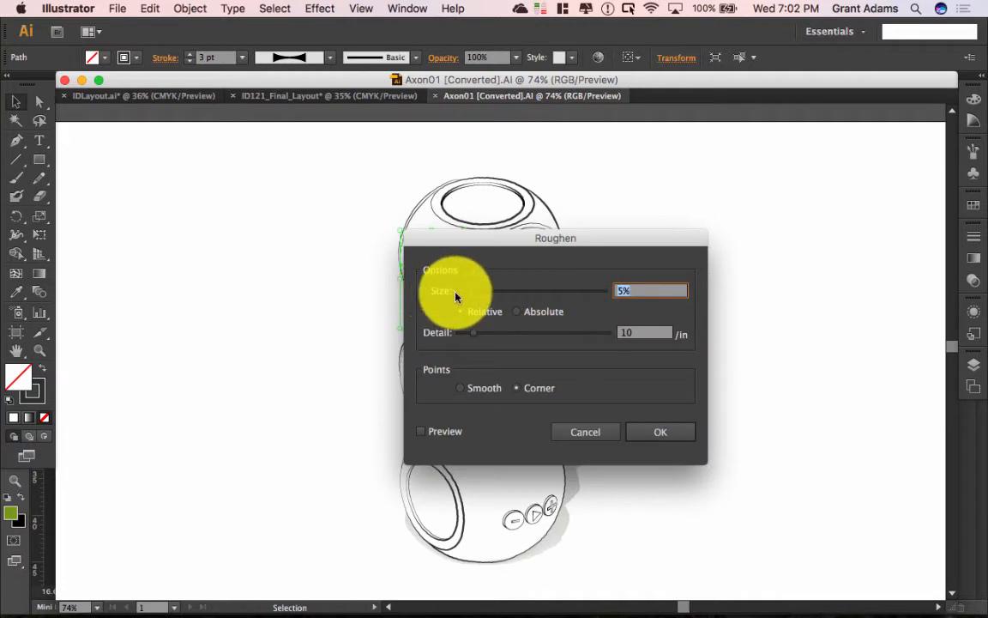
click(426, 439)
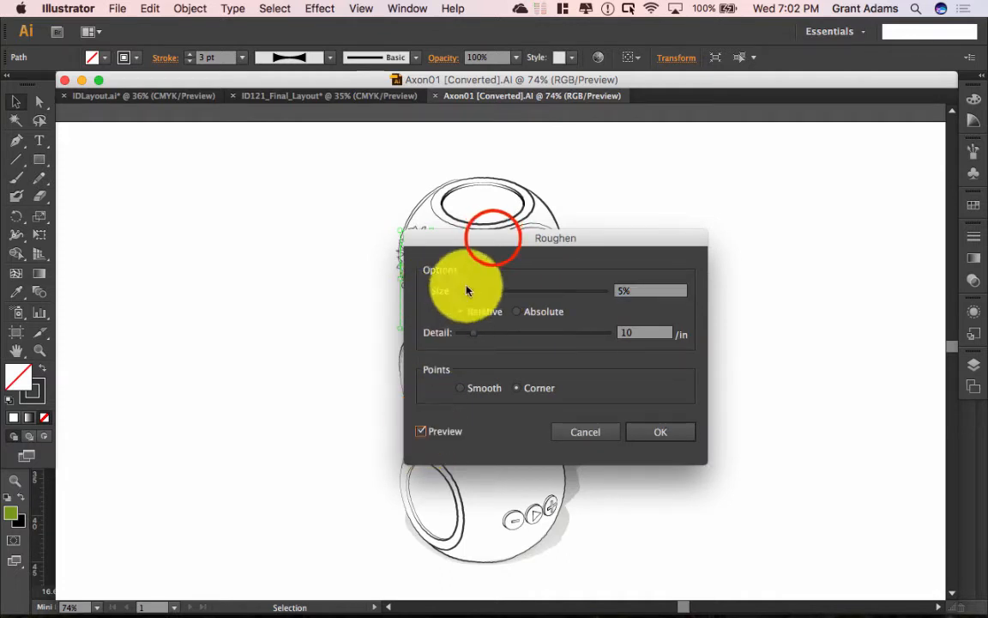
drag(494, 240, 705, 240)
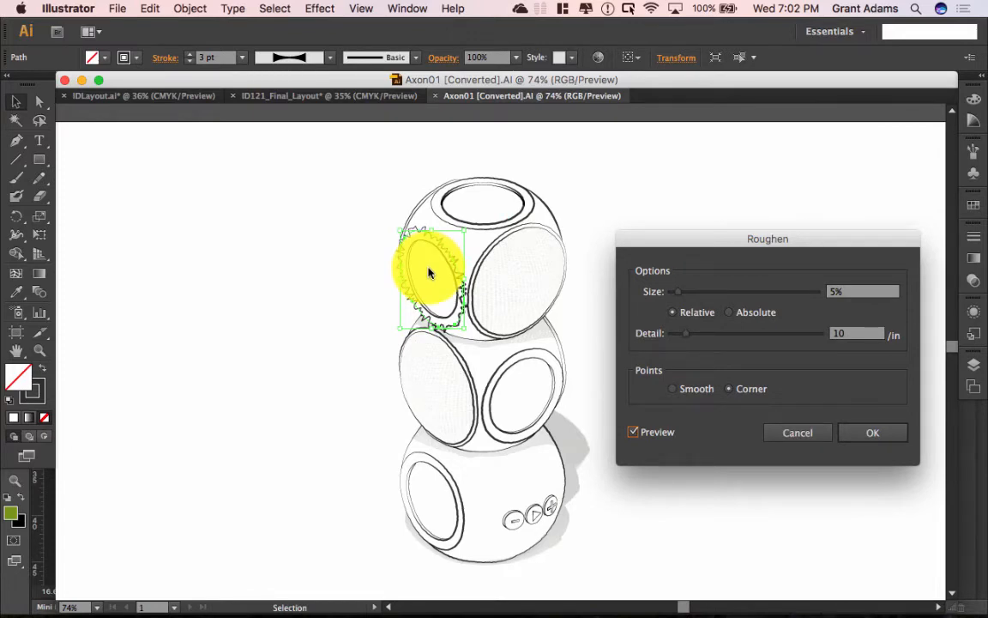
Step: Set the Roughen size to 0.1% and detail to 20 per inch
click(861, 290)
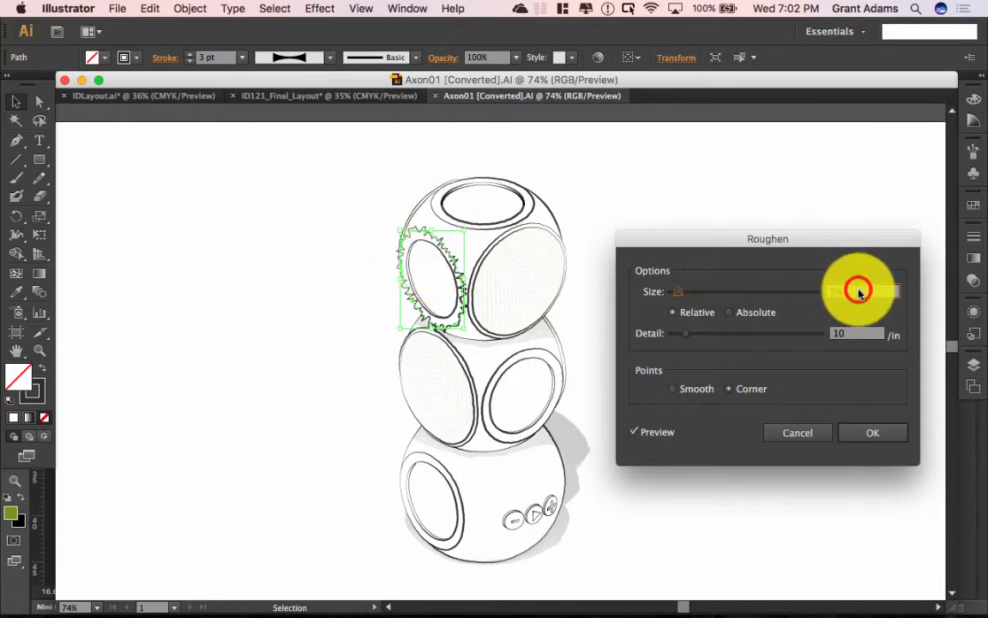
text(.1)
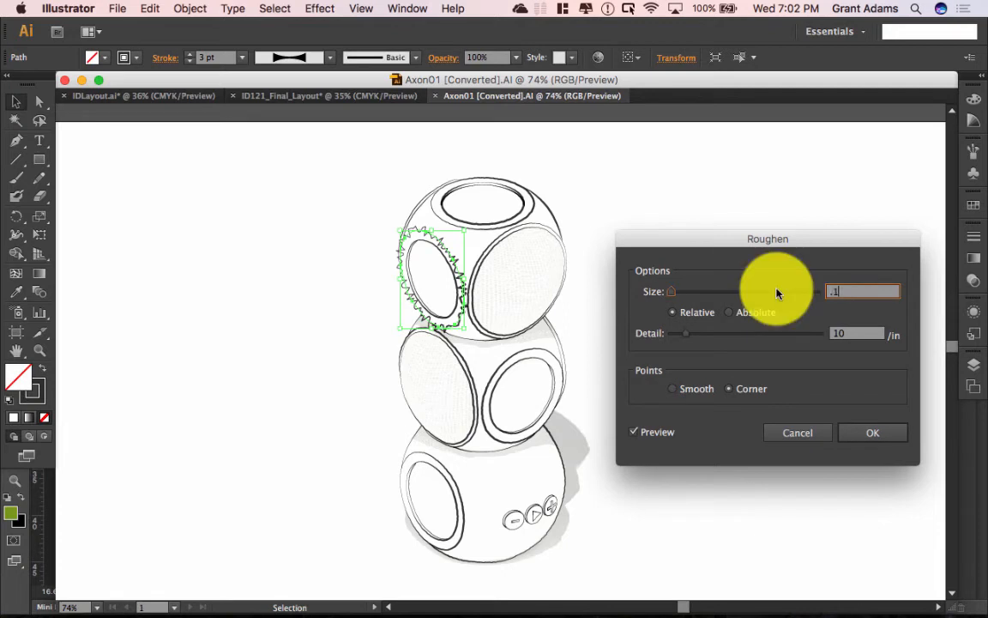
key(Tab)
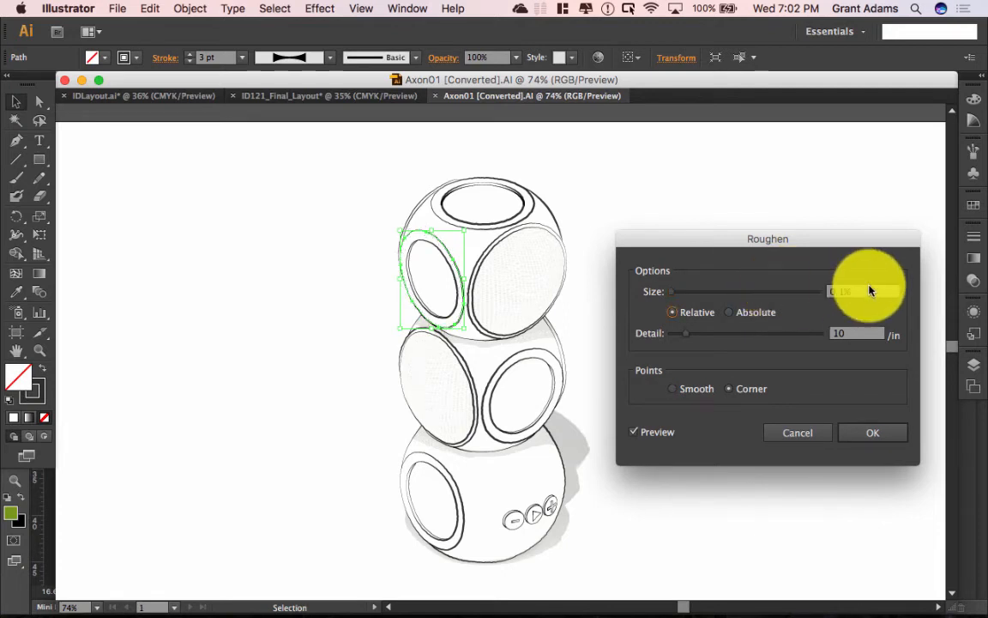
click(845, 333)
click(845, 335)
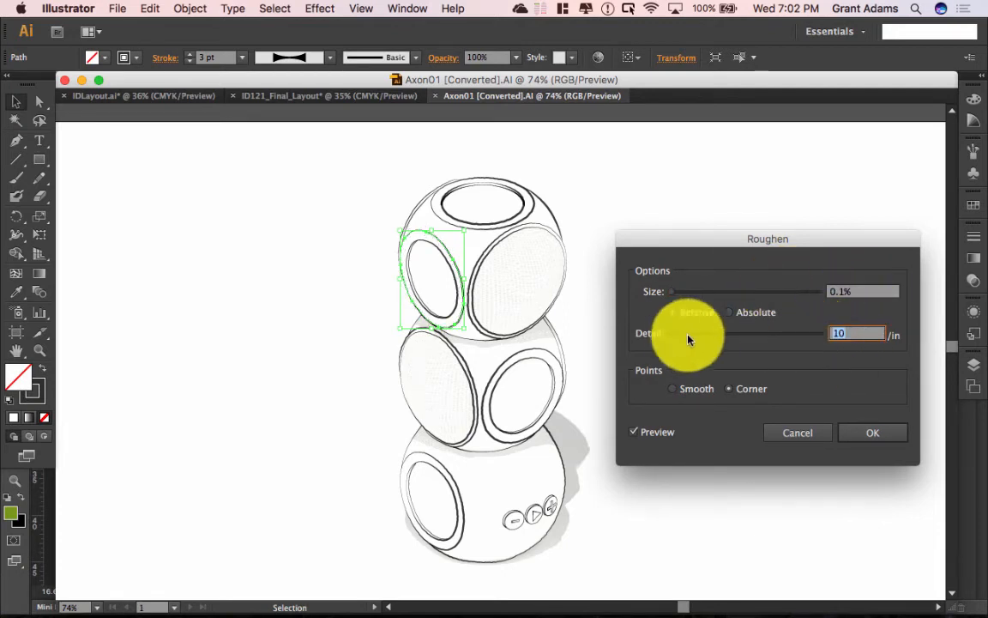
text(20)
key(Tab)
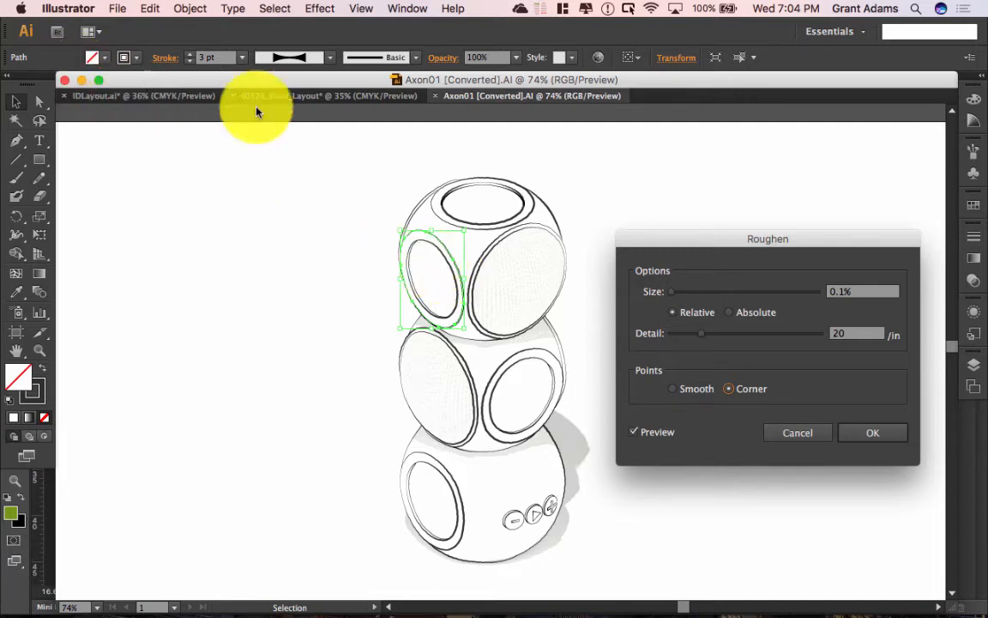
Step: Cancel the Roughen dialog, discarding the 0.1% size and 20/in detail settings
click(812, 437)
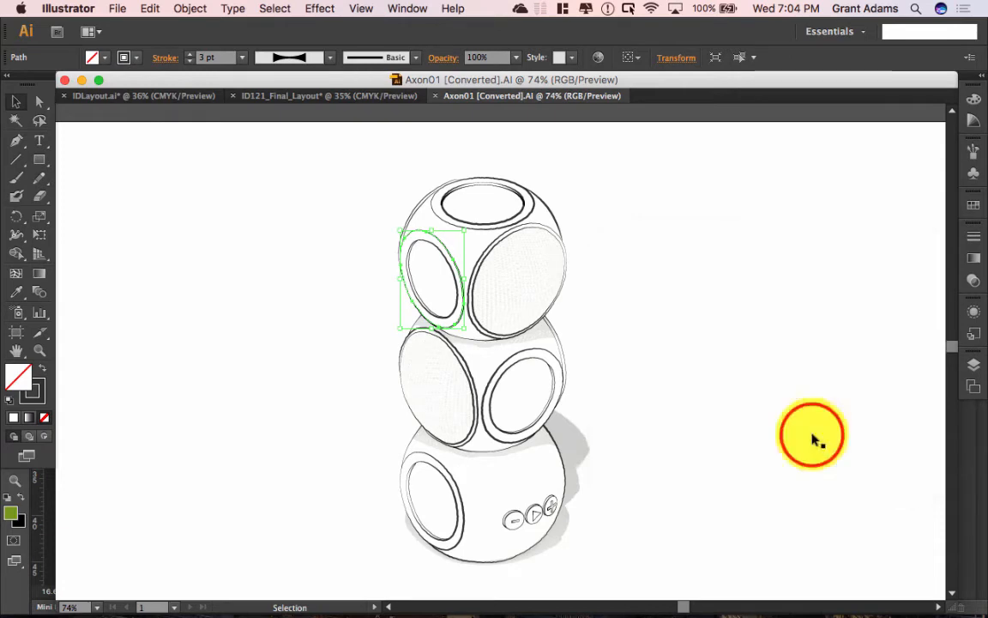
Step: Switch to the IDLayout.ai document to view the SPEAKERswarm board
click(136, 96)
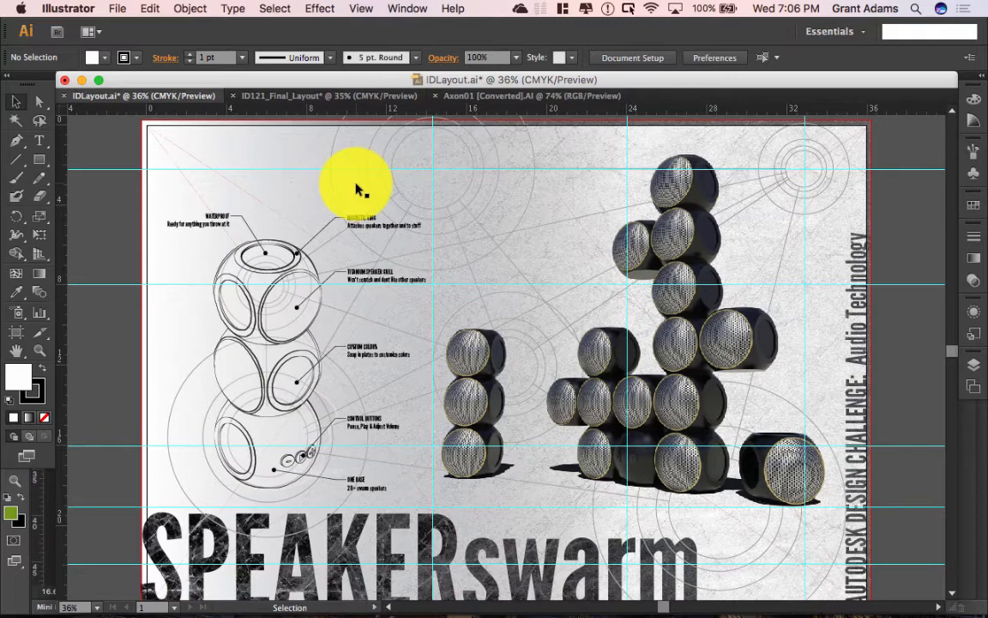
Step: Return to Axon01, select the faded clay render, then switch to ID121_Final_Layout
click(481, 99)
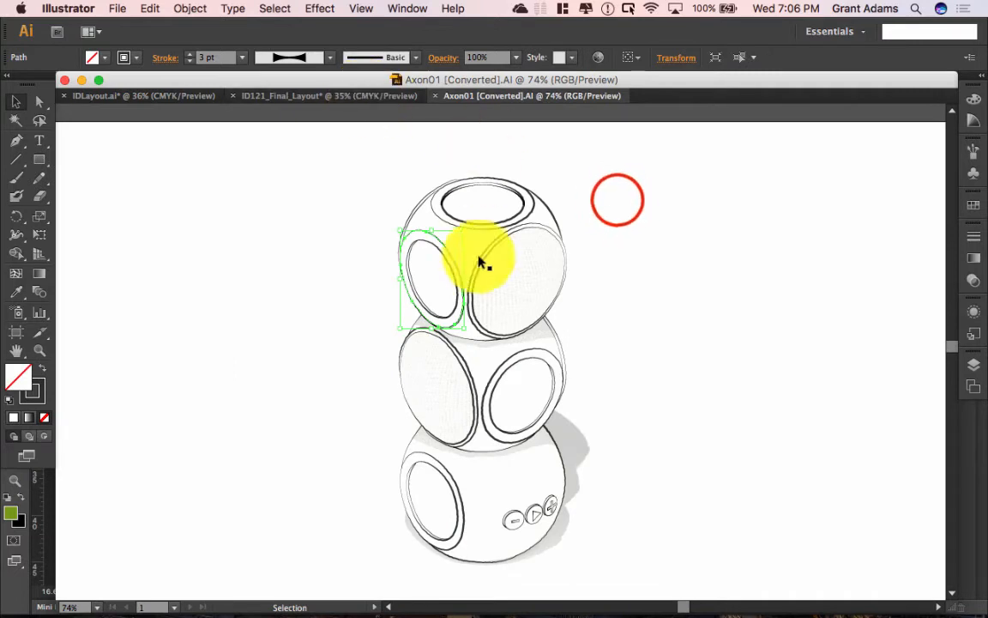
click(618, 203)
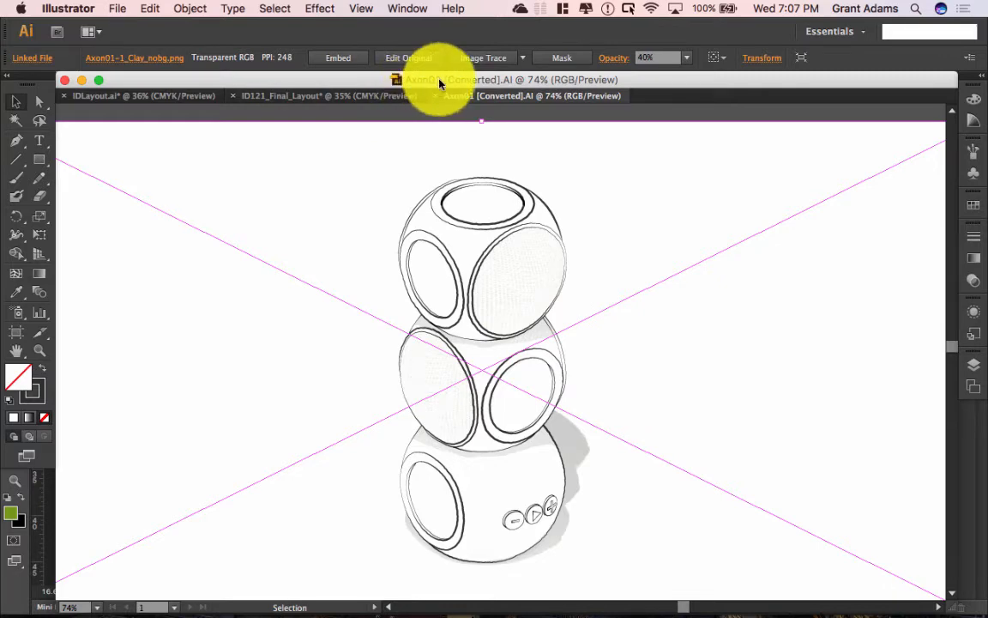
click(116, 6)
click(121, 7)
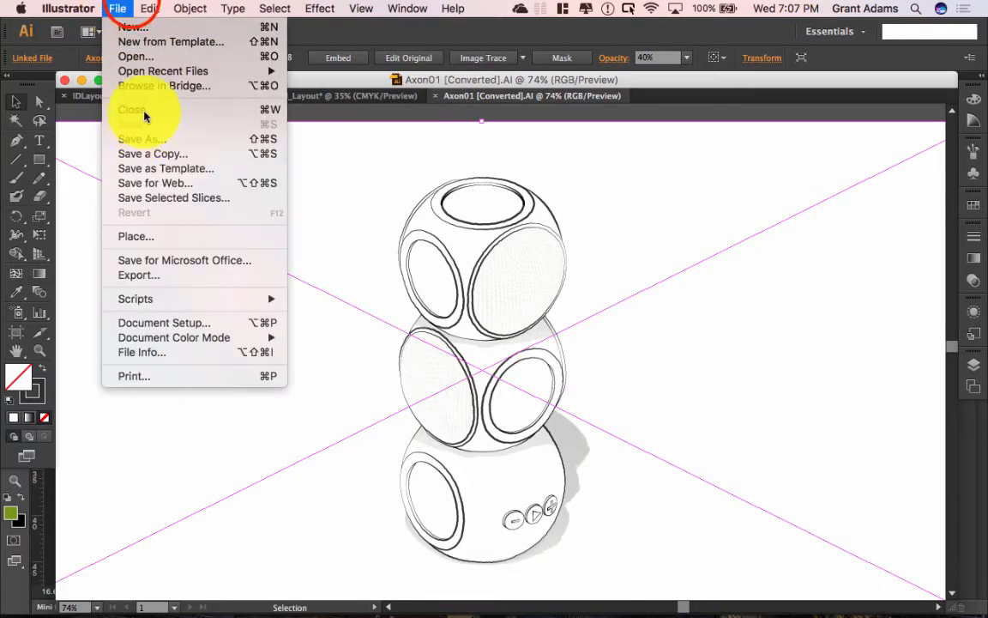
click(132, 4)
click(290, 97)
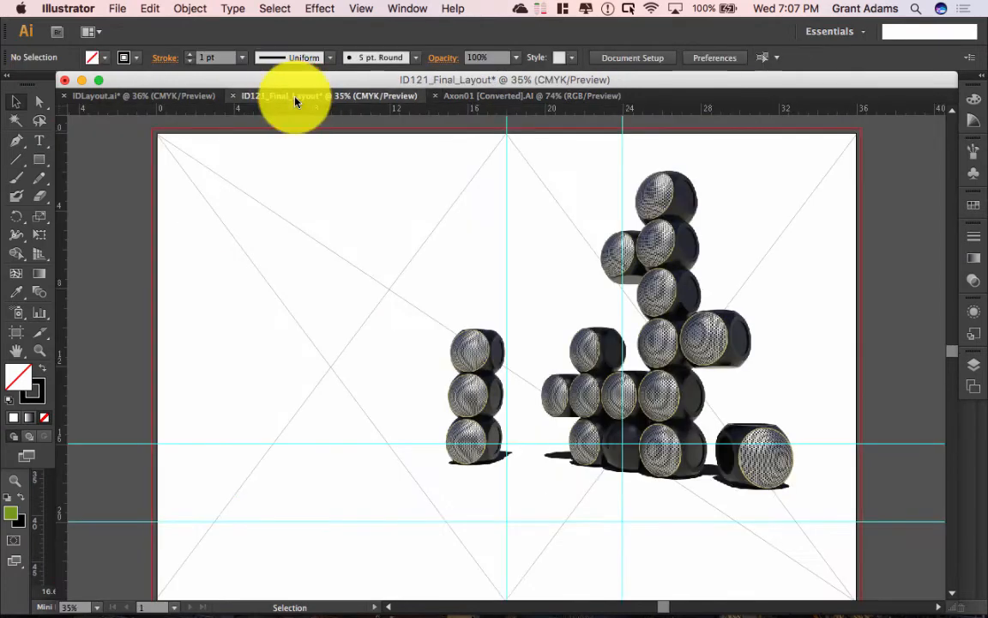
Step: Place Axon01 [Converted].AI as a linked file and drag it left of the renders
click(121, 7)
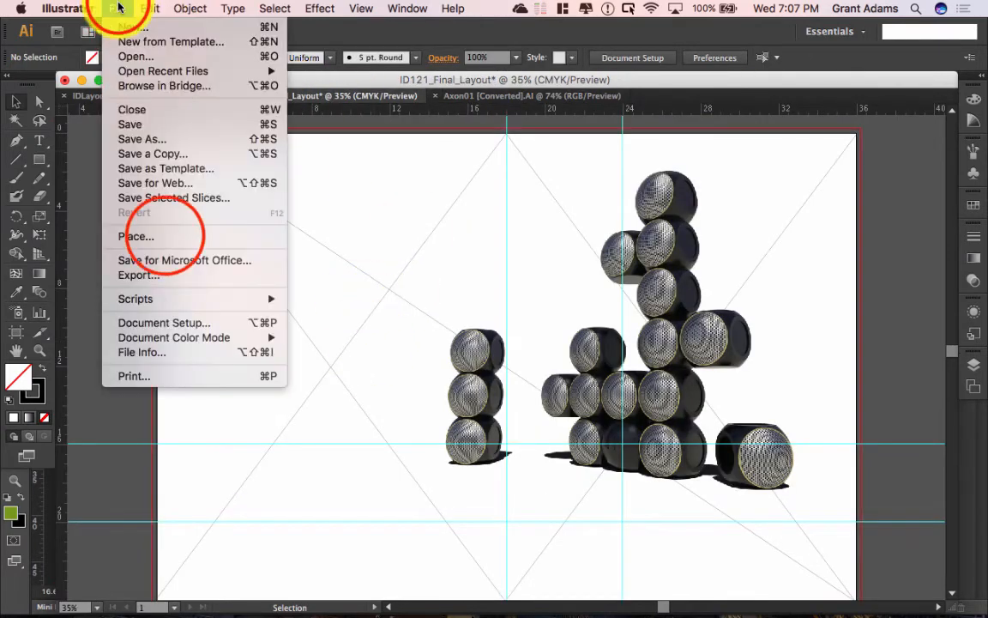
click(162, 238)
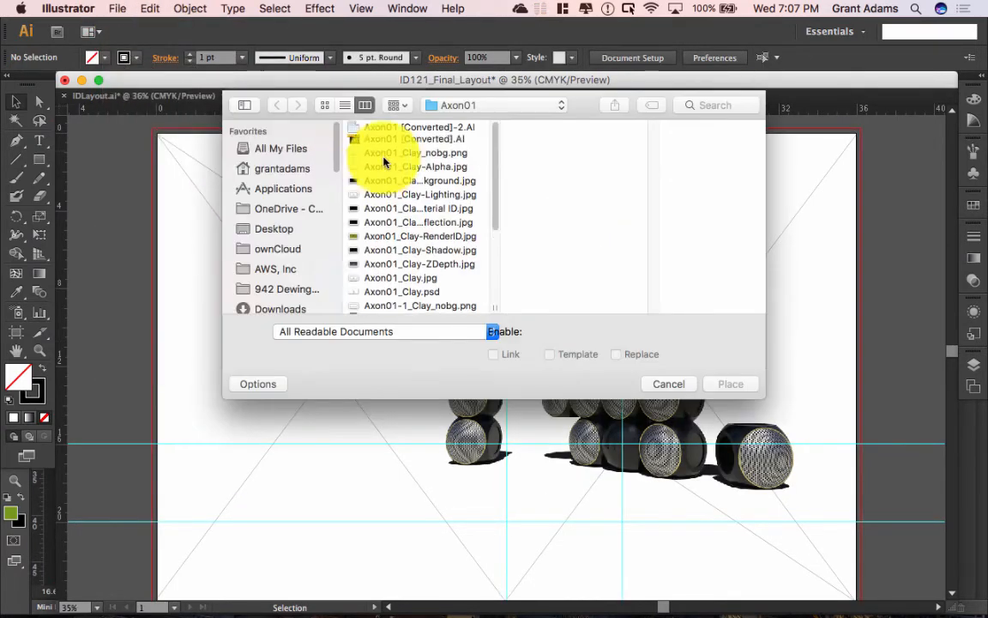
click(426, 141)
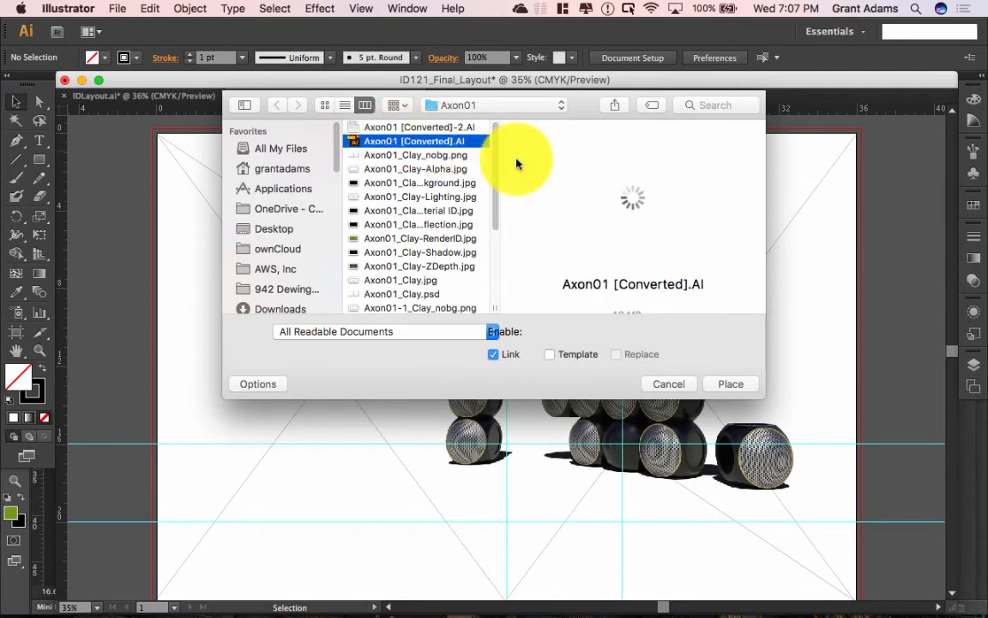
click(729, 384)
click(347, 317)
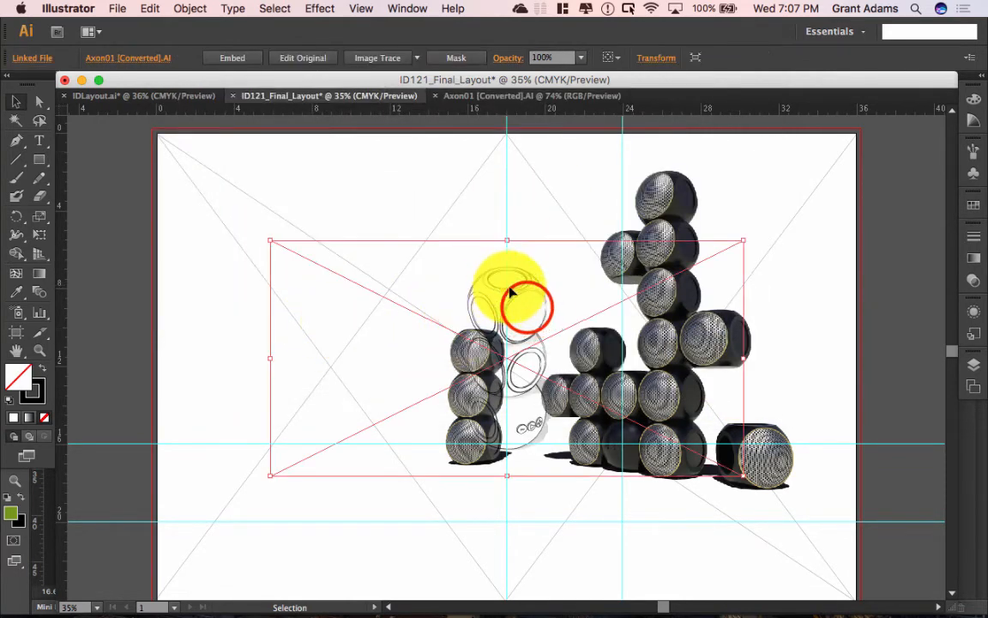
drag(528, 313, 346, 309)
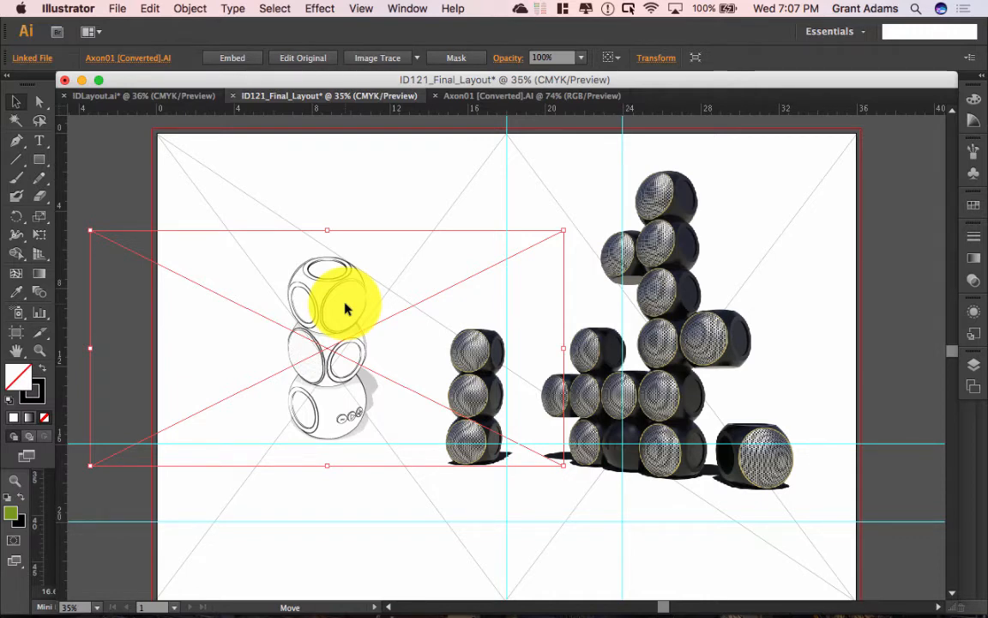
Step: Zoom in and nudge the linked sketch slightly left and down beside the speaker stack
key(super+equal)
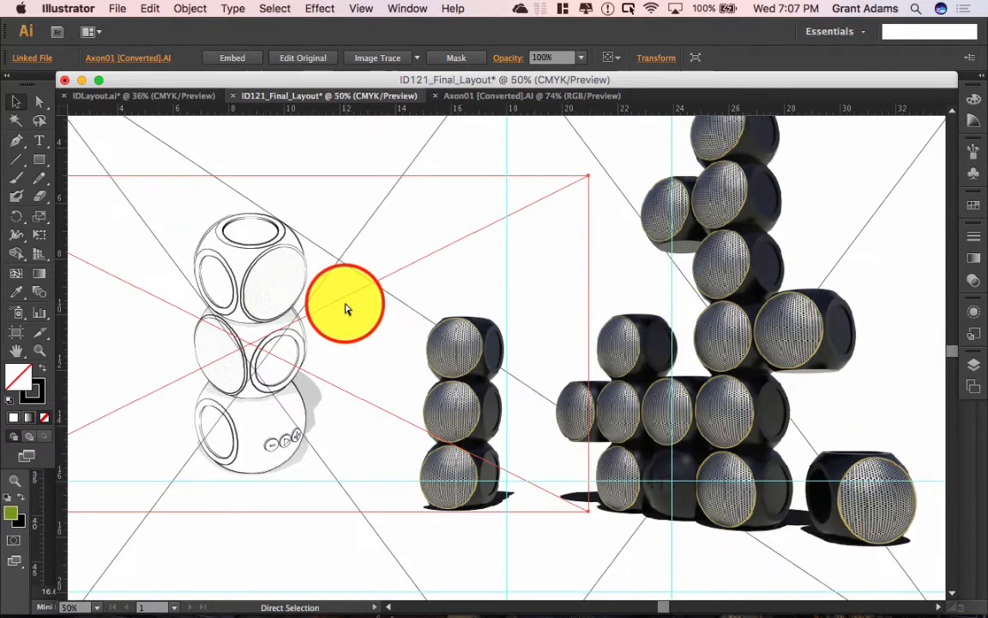
key(super+equal)
drag(345, 307, 609, 276)
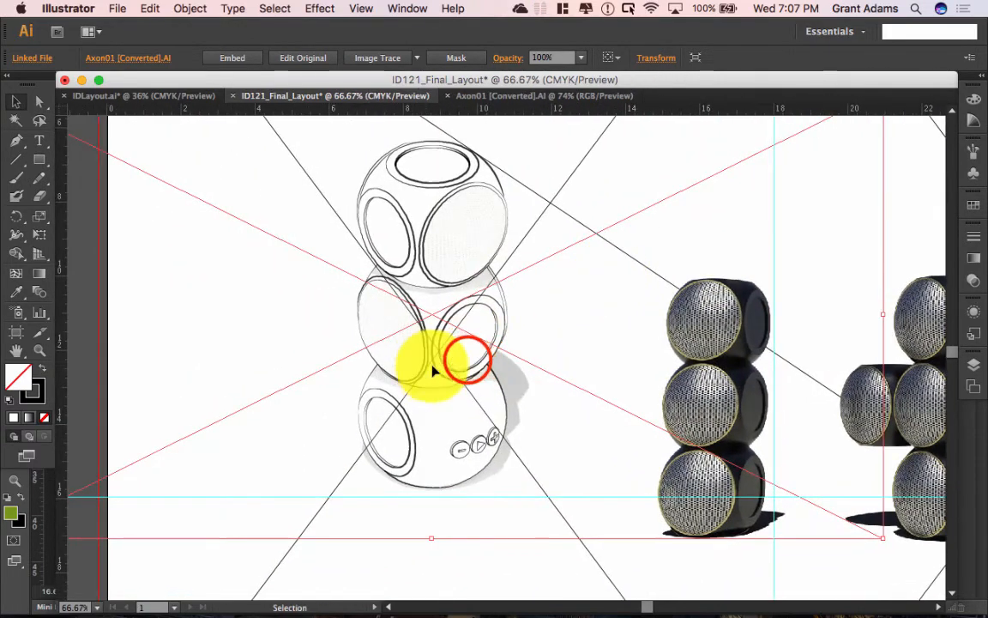
drag(468, 364, 456, 399)
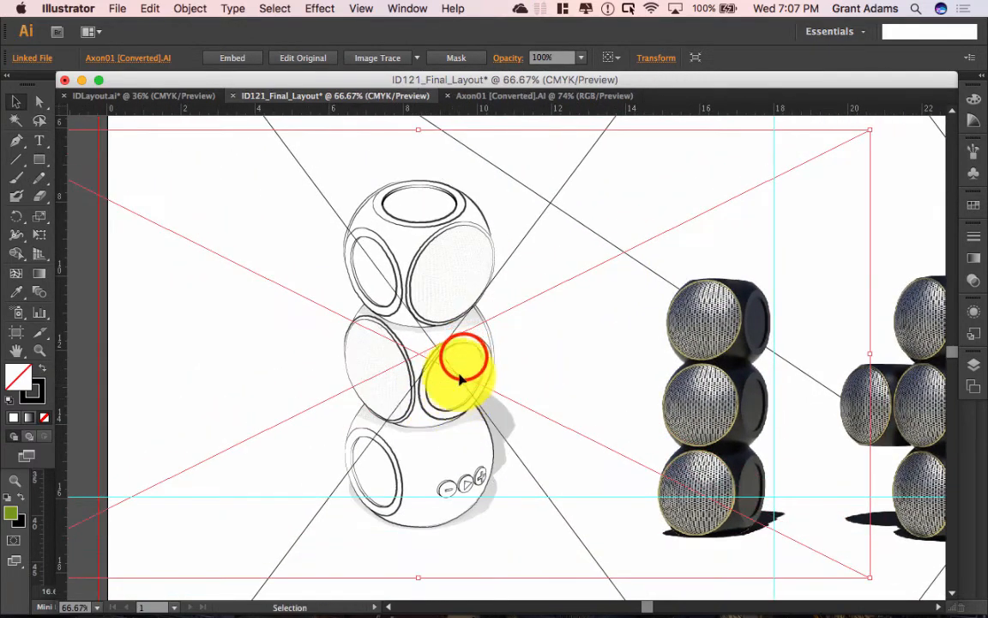
drag(464, 357, 481, 352)
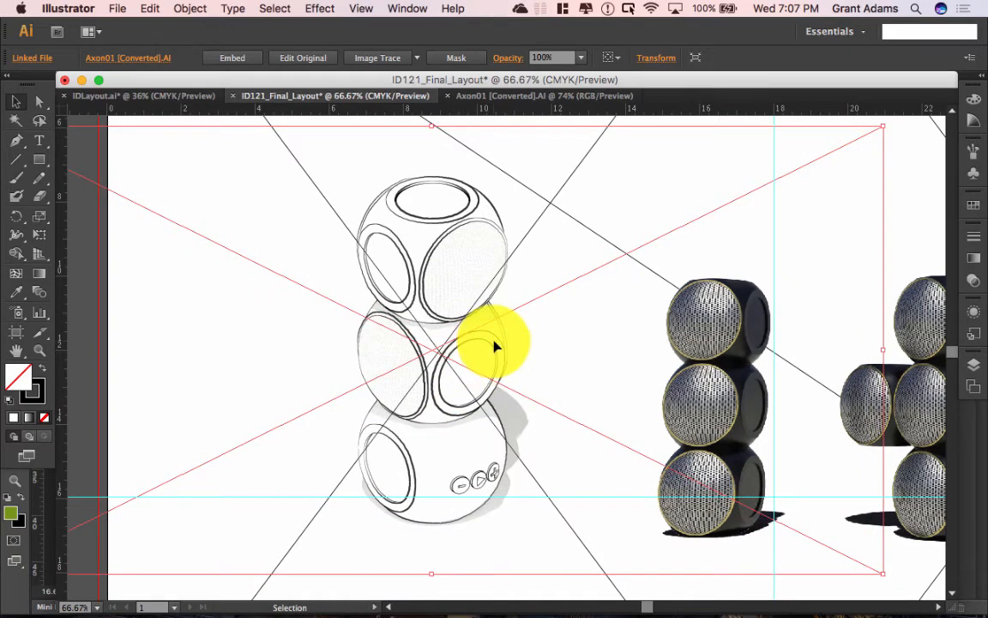
Step: Scale up the Axon01 sketch from its top-left handle and rest it beside the speaker stack
key(super+minus)
key(super+minus)
click(480, 397)
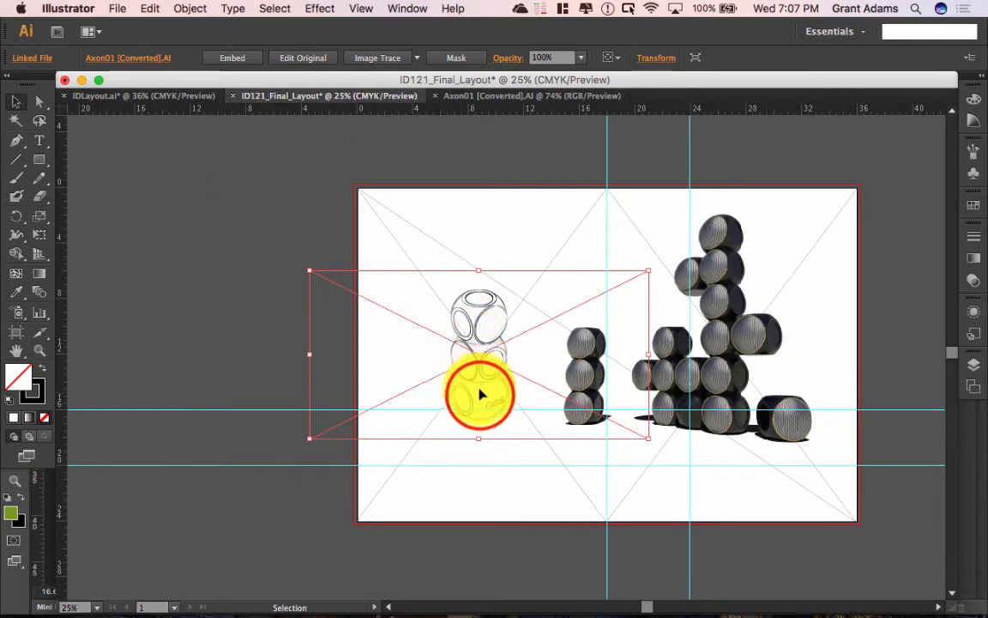
drag(480, 397, 444, 415)
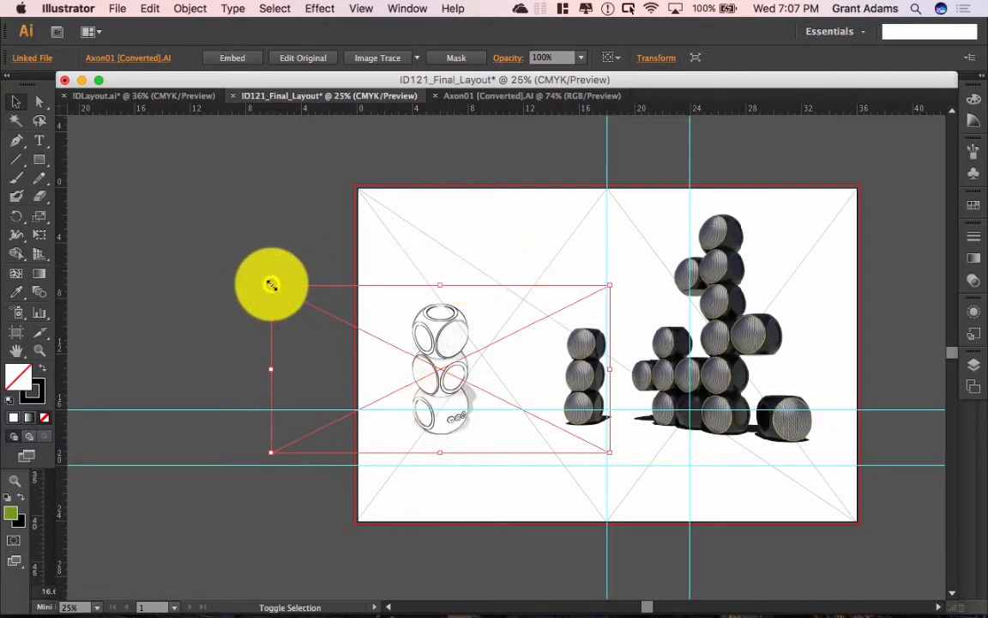
drag(271, 285, 157, 139)
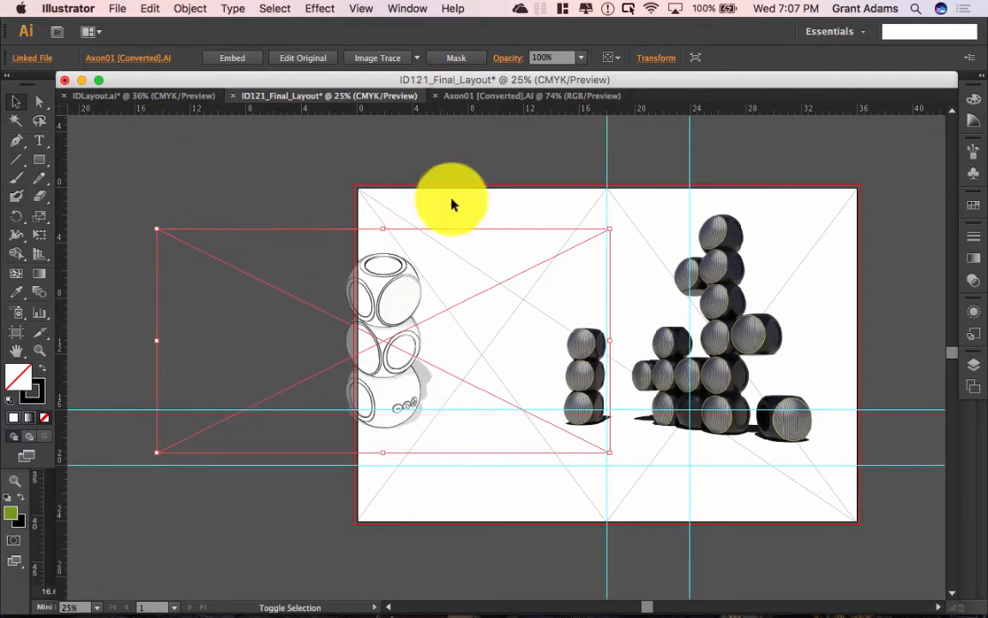
drag(386, 403, 442, 411)
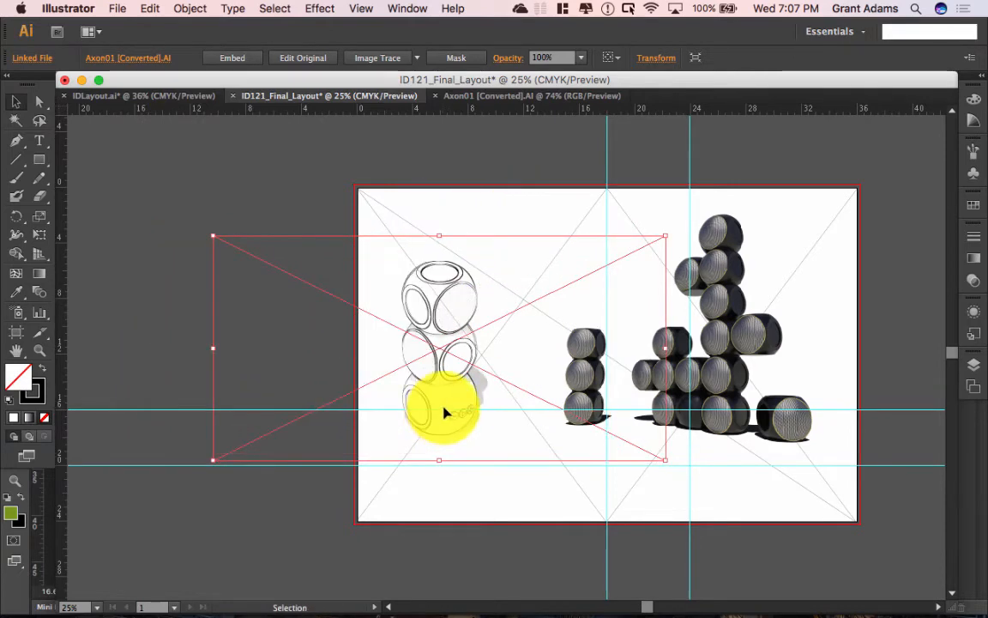
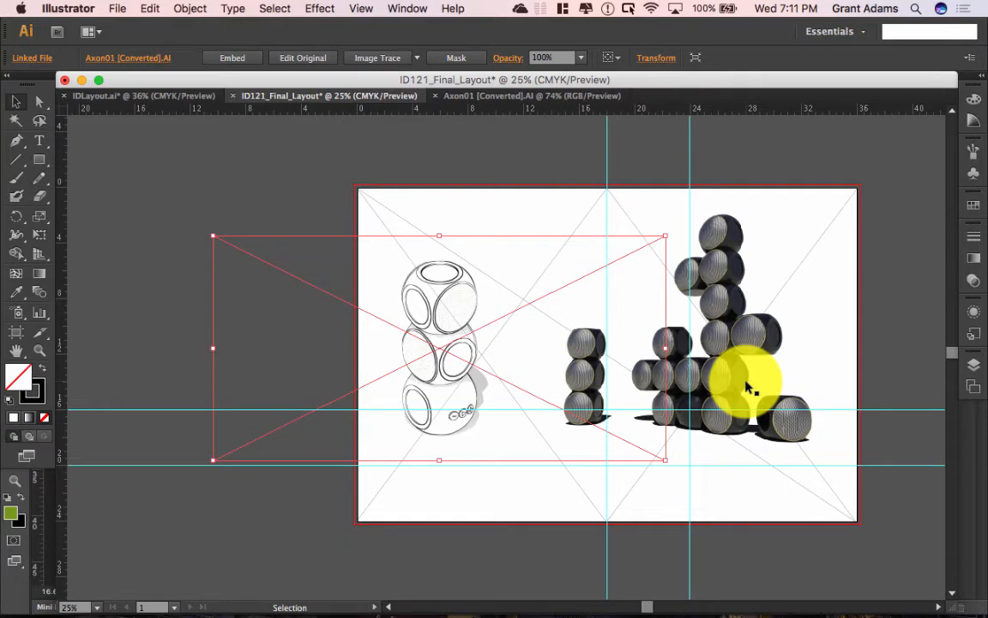
Step: Clear the board selection and scroll through the Assembly 10.10 tutorial in Safari
click(881, 240)
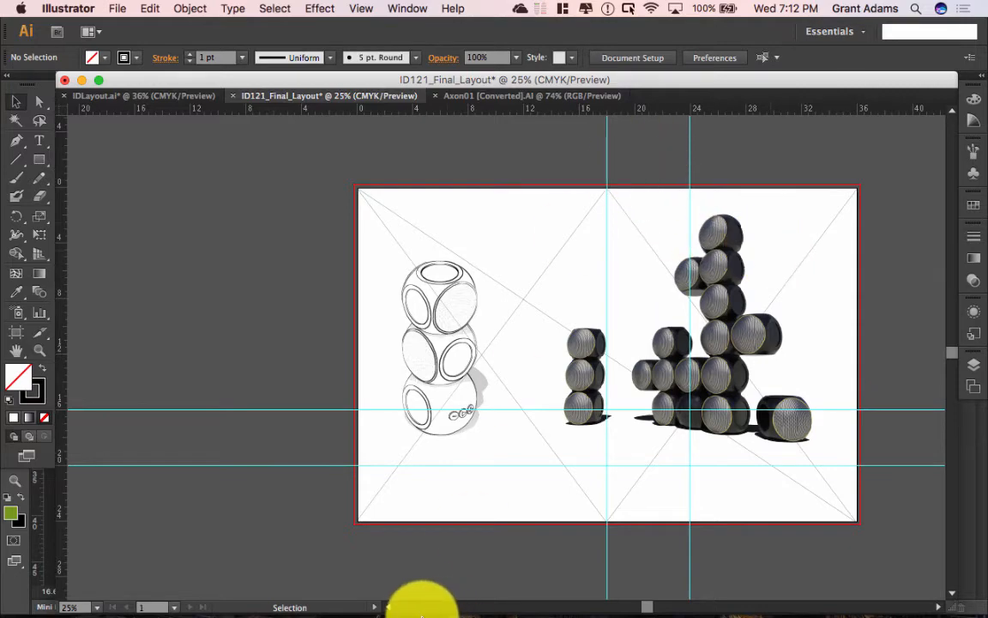
click(177, 592)
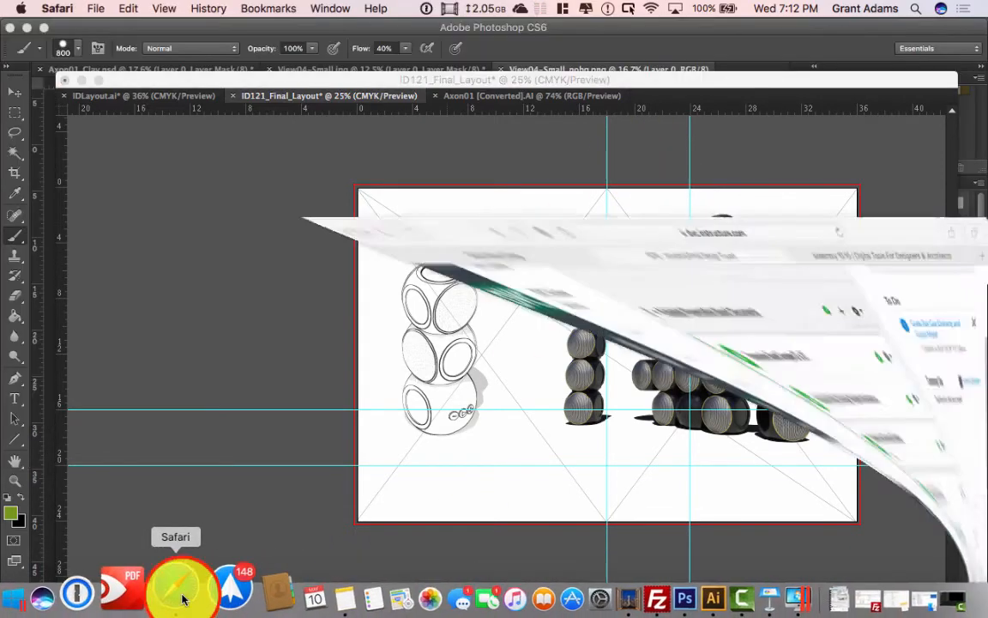
click(755, 54)
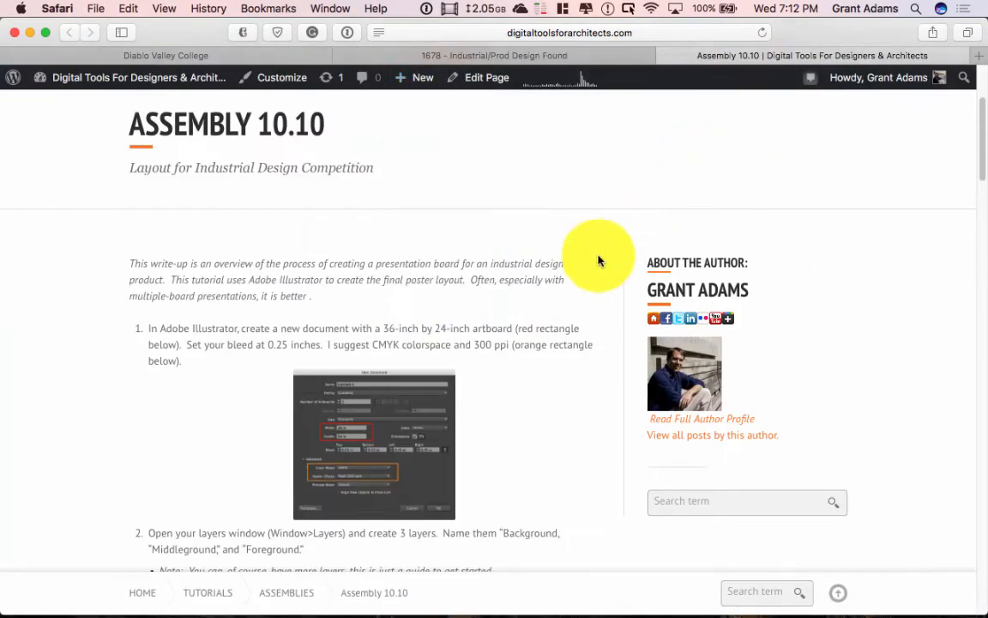
scroll(605, 231, down, 10)
scroll(615, 209, down, 10)
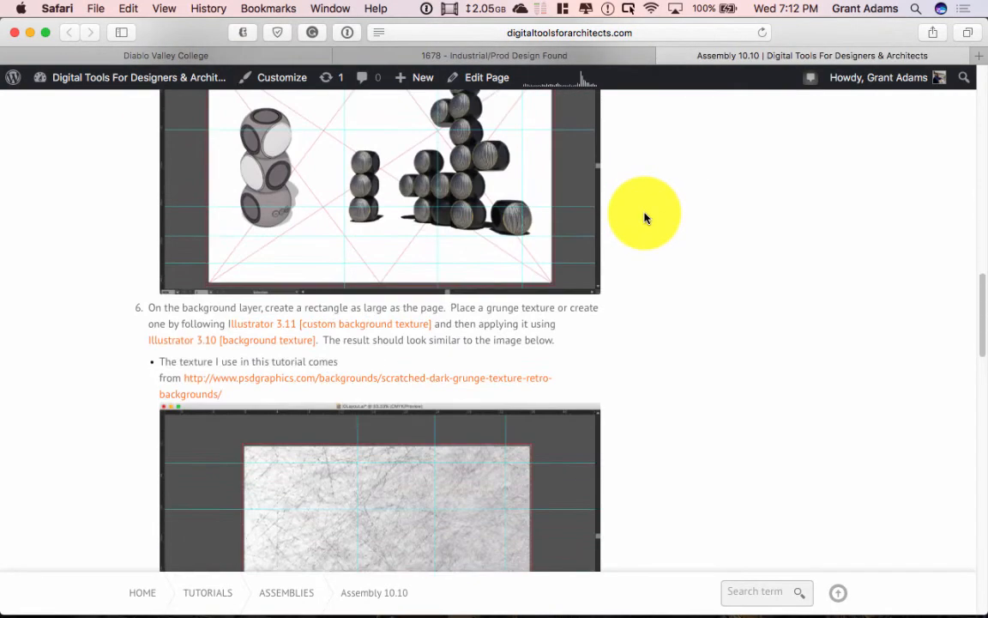
scroll(646, 215, down, 2)
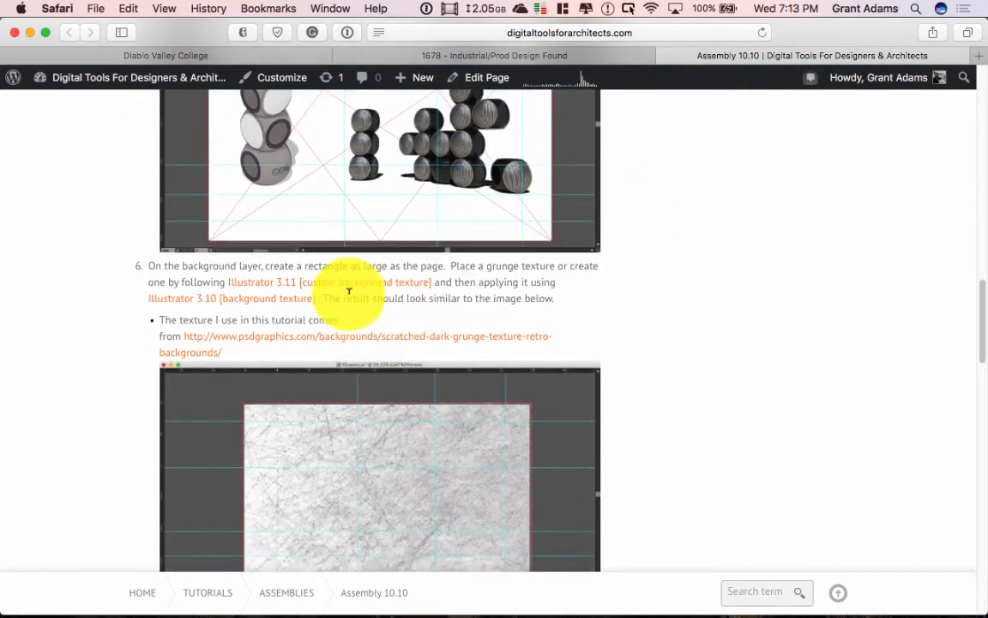
Step: Open the Illustrator 3.10 background texture tutorial in a new tab, read it, and glance back at Illustrator
right_click(291, 298)
click(300, 306)
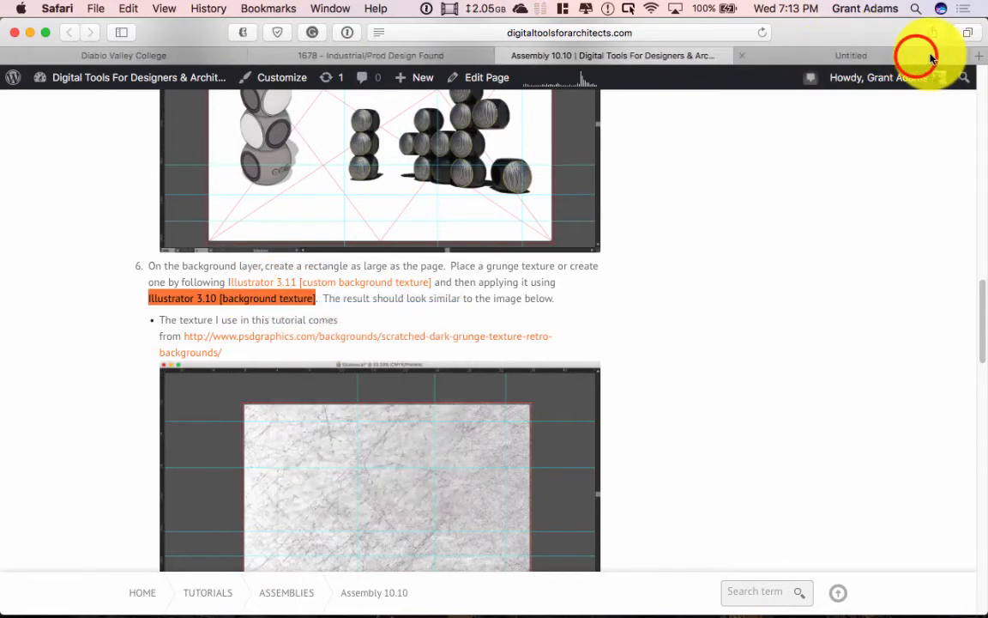
click(932, 57)
scroll(737, 275, down, 10)
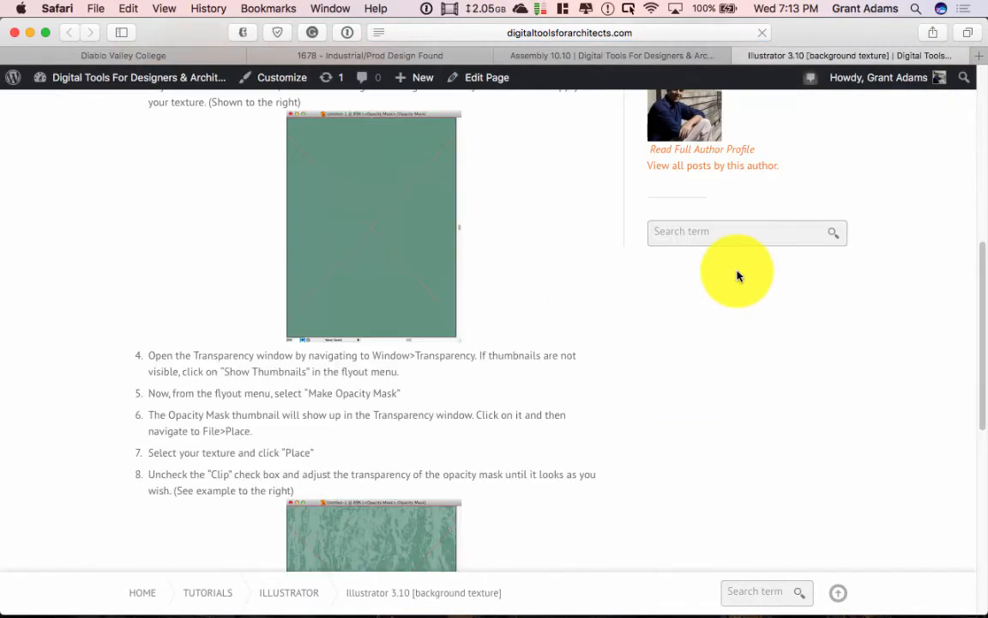
scroll(737, 274, down, 3)
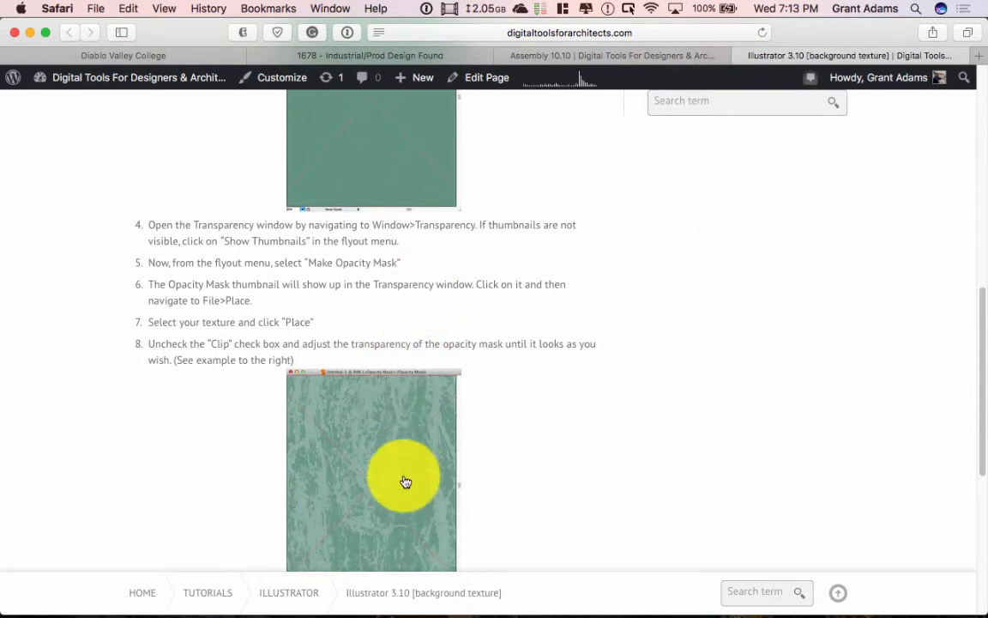
scroll(426, 368, down, 5)
scroll(426, 363, up, 20)
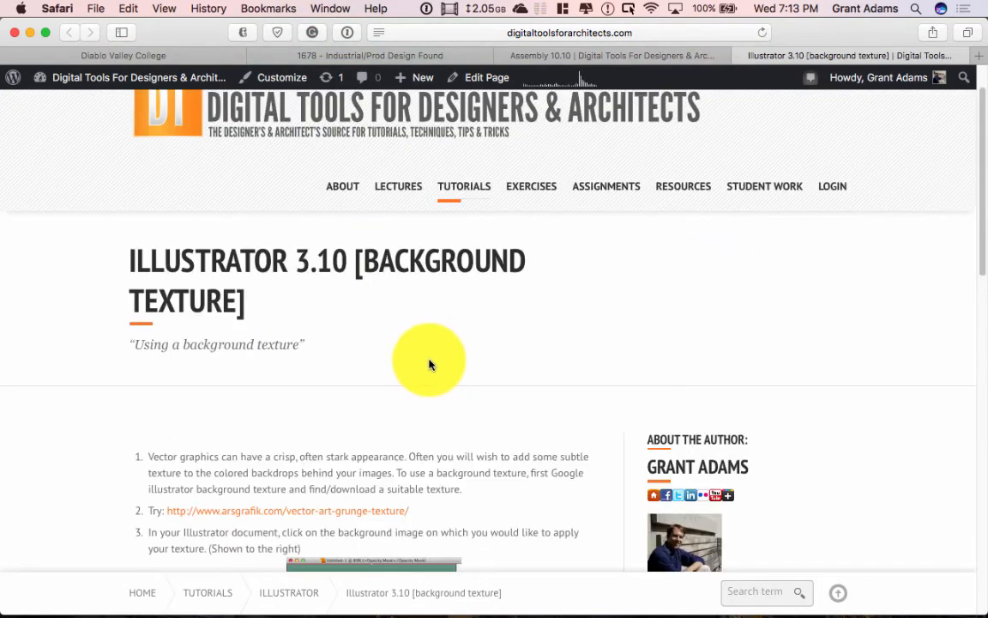
scroll(434, 356, up, 2)
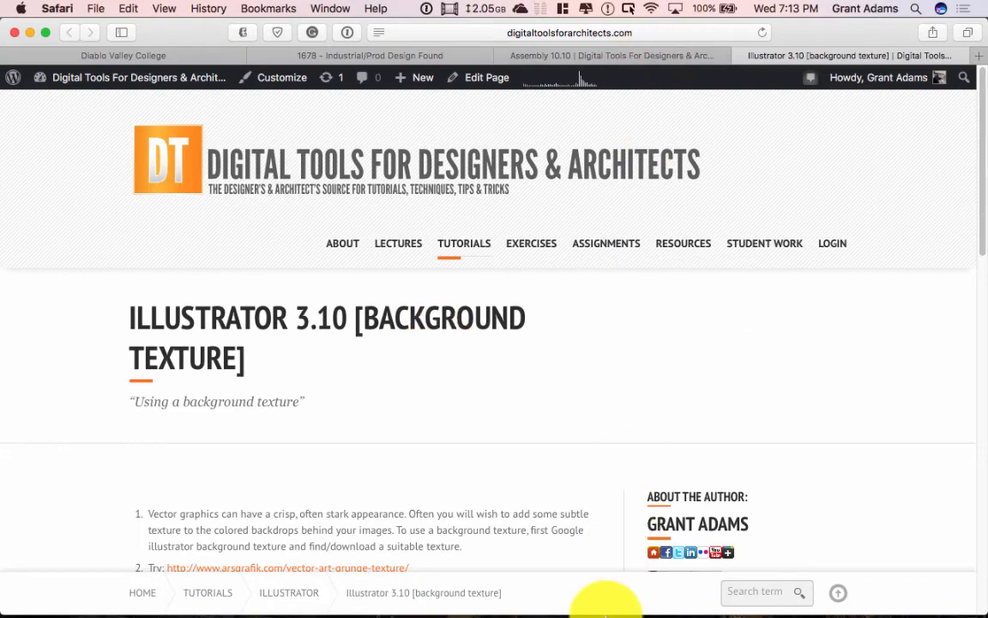
right_click(672, 601)
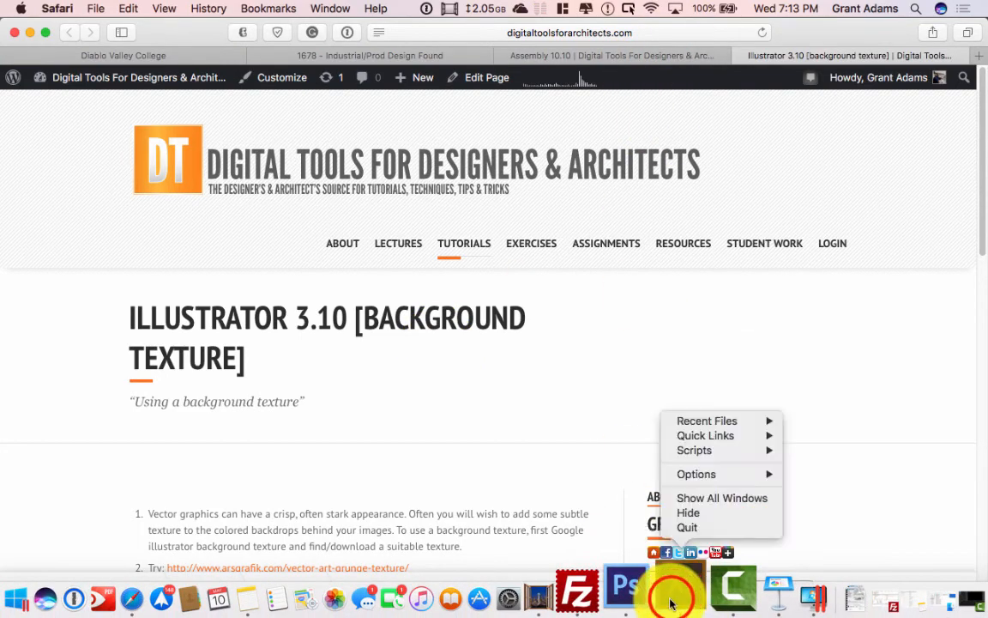
click(672, 600)
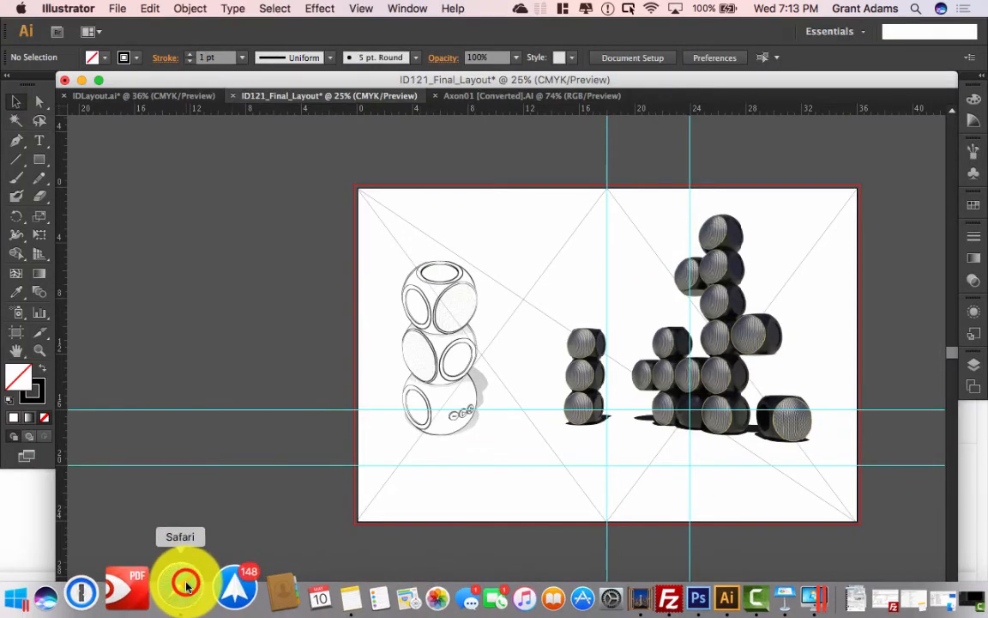
Step: Revisit step 6 of the Assembly 10.10 tutorial in Safari, then return to Illustrator
click(186, 586)
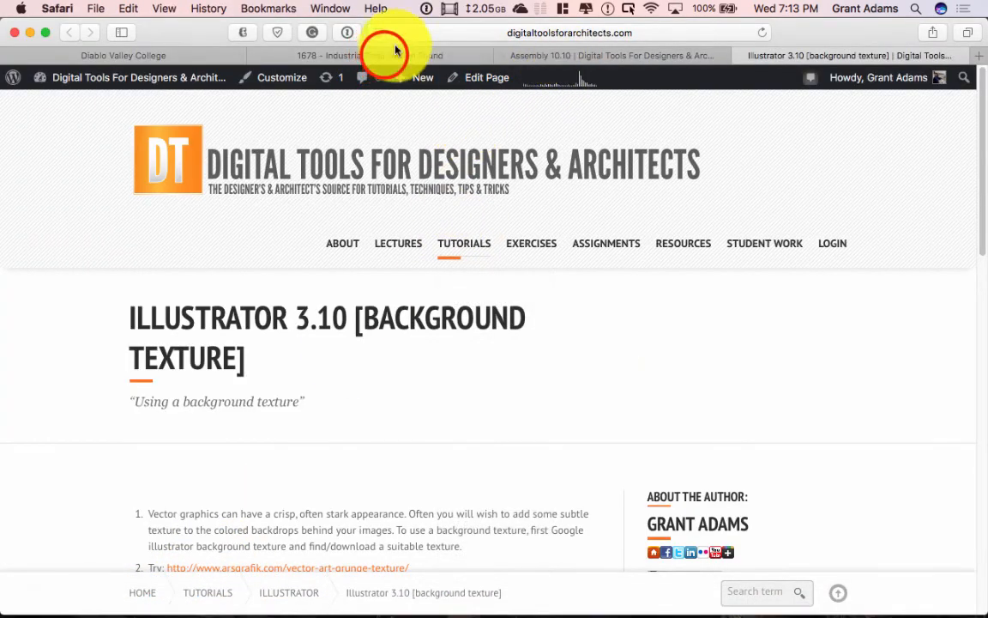
click(395, 53)
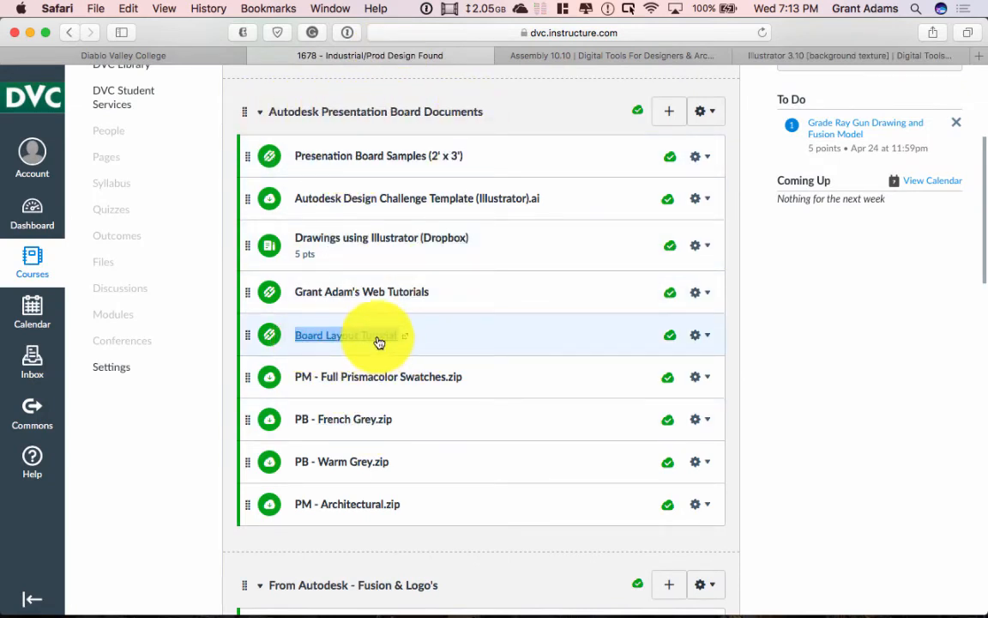
click(662, 55)
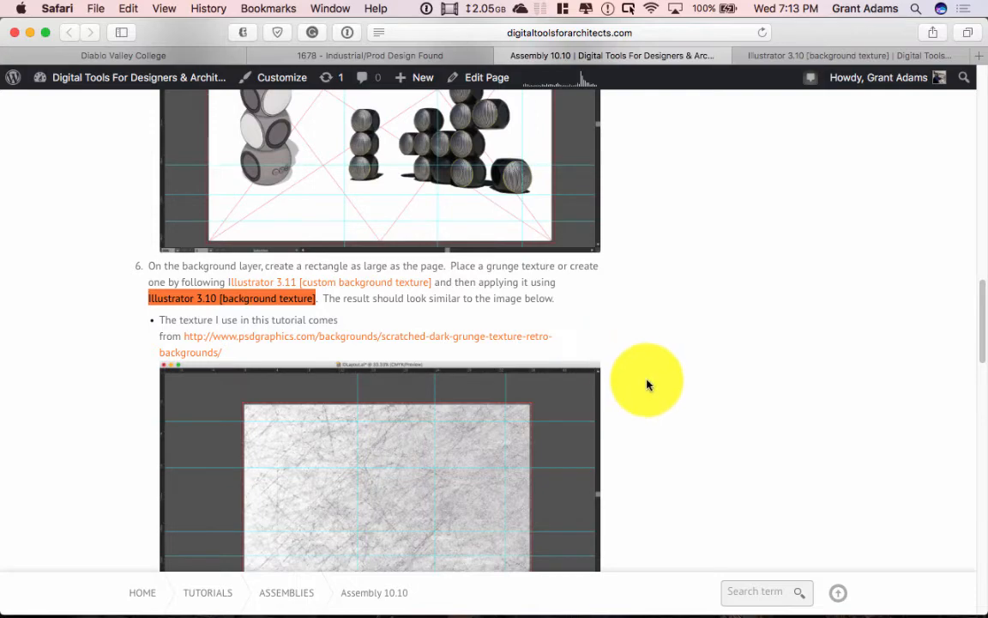
scroll(647, 384, up, 10)
scroll(648, 384, down, 11)
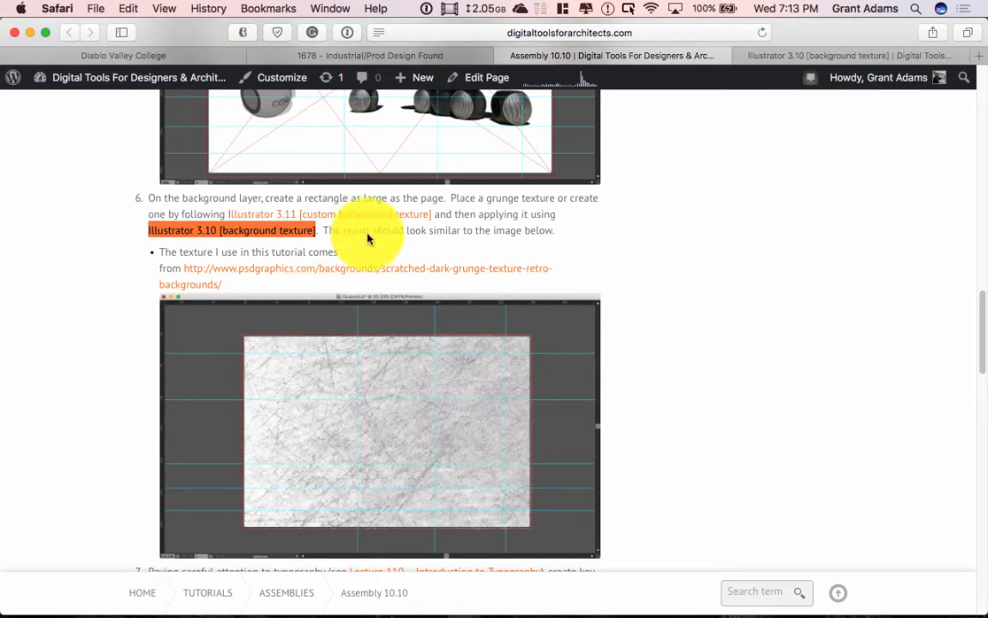
mouse_move(579, 611)
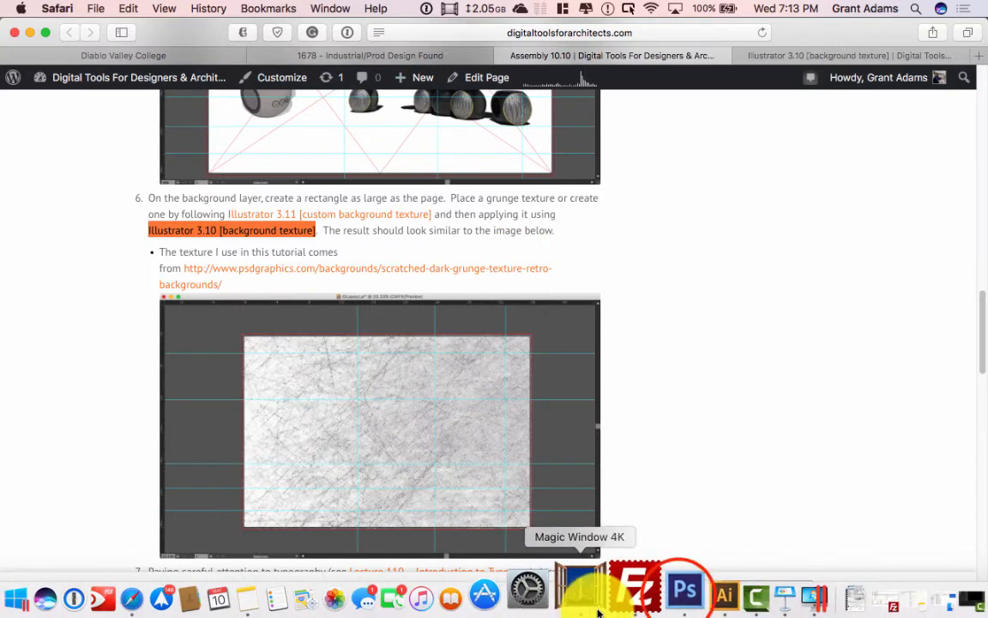
right_click(678, 599)
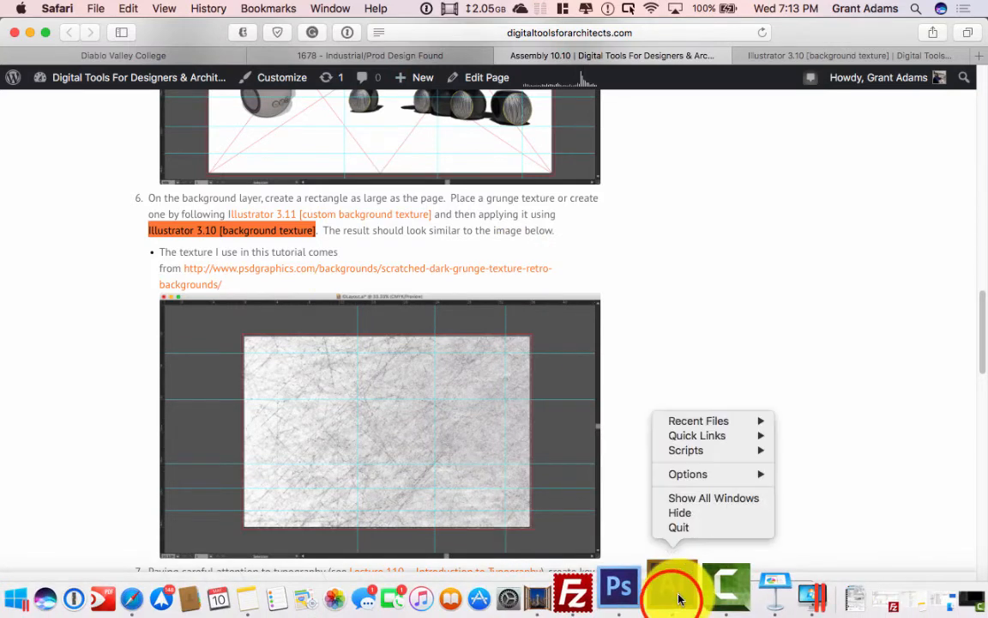
click(678, 592)
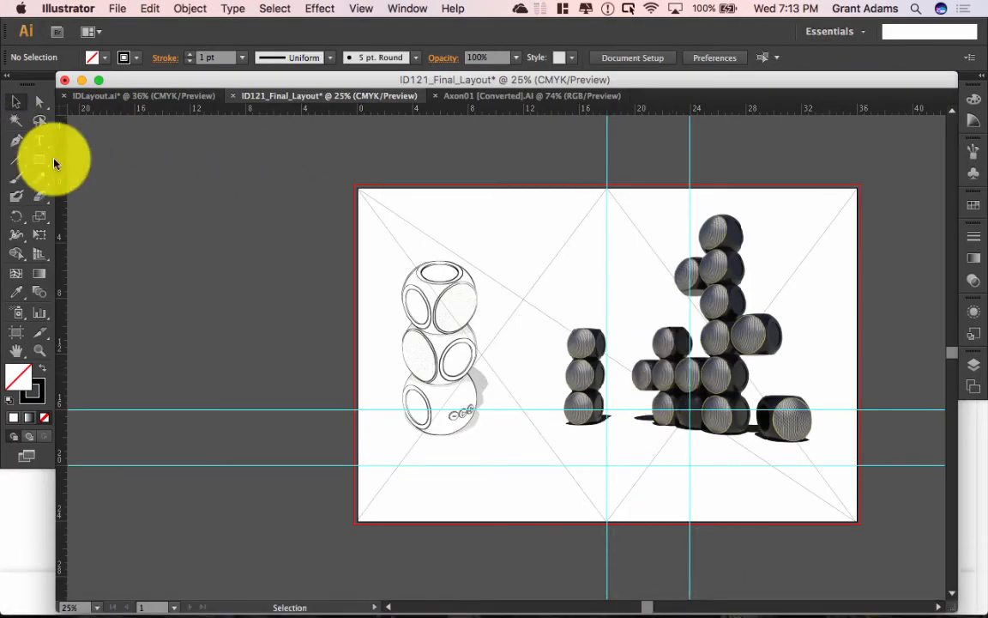
Step: Create a new layer named 'Background' and move it below Middleground
click(974, 363)
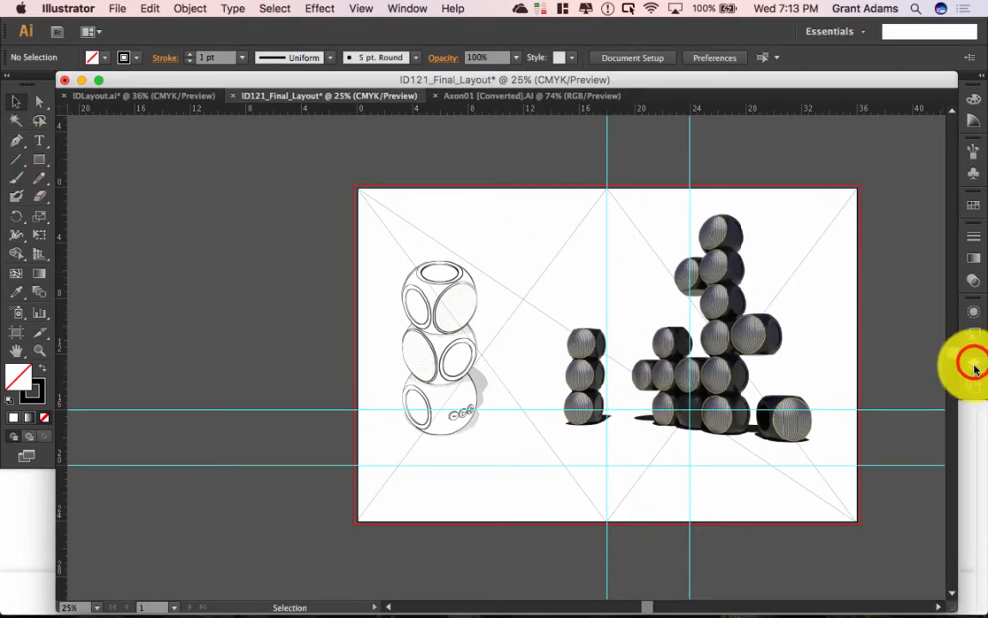
click(913, 496)
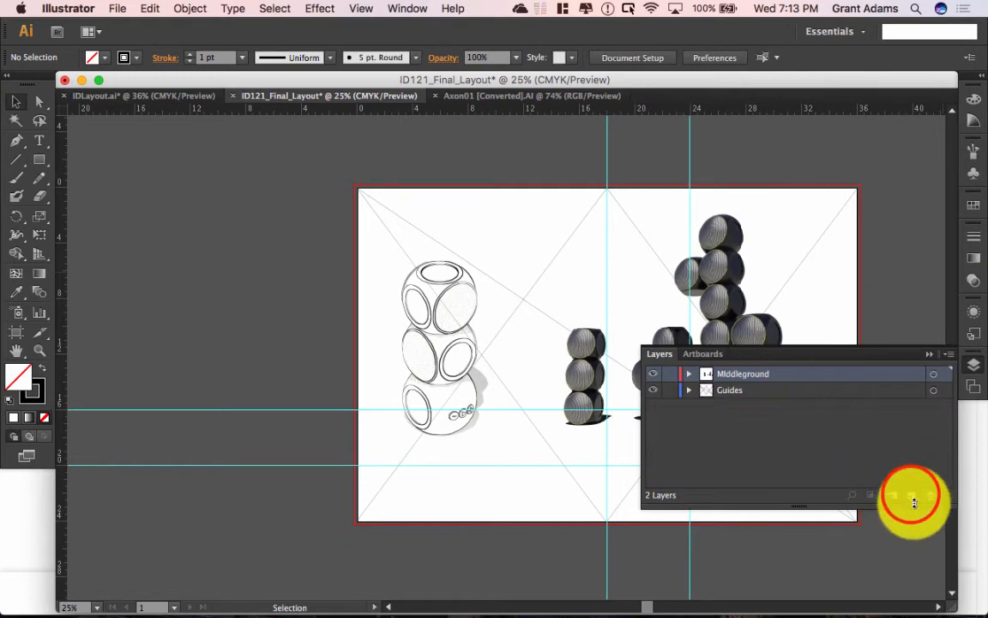
click(724, 375)
double_click(724, 375)
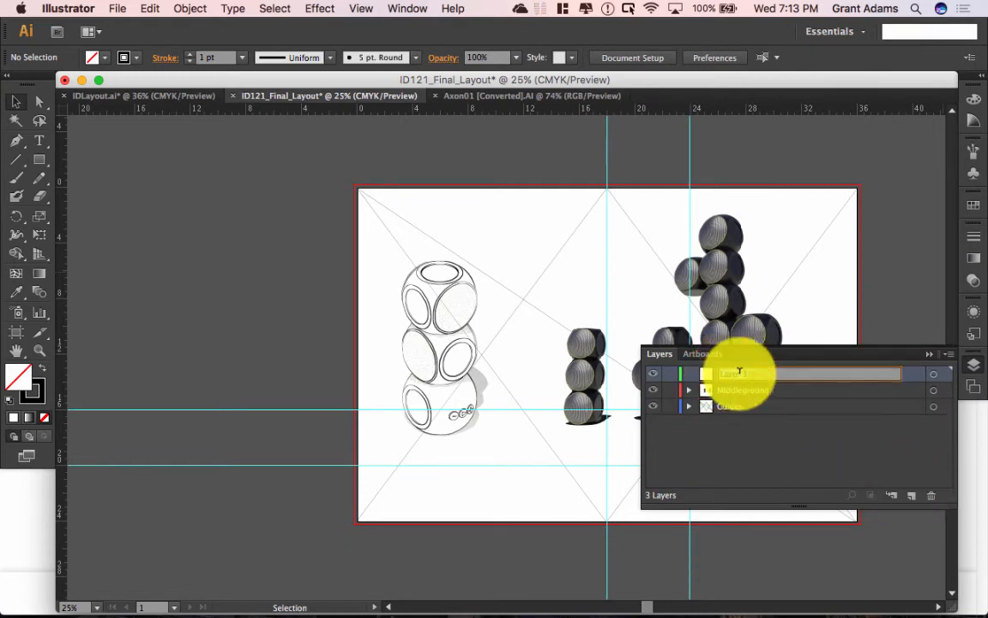
text(Backgr)
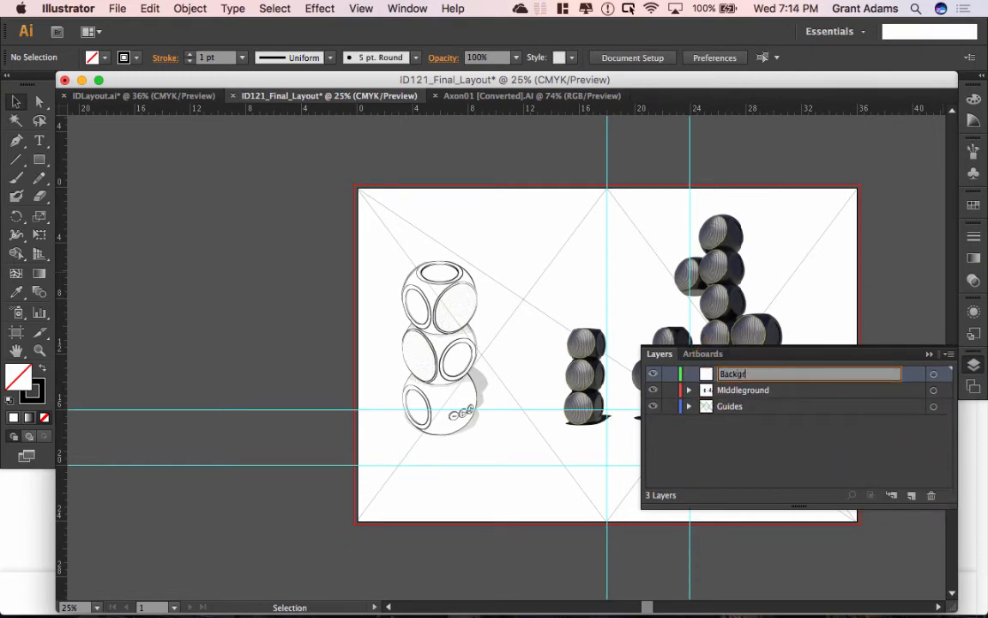
text(ound)
click(798, 374)
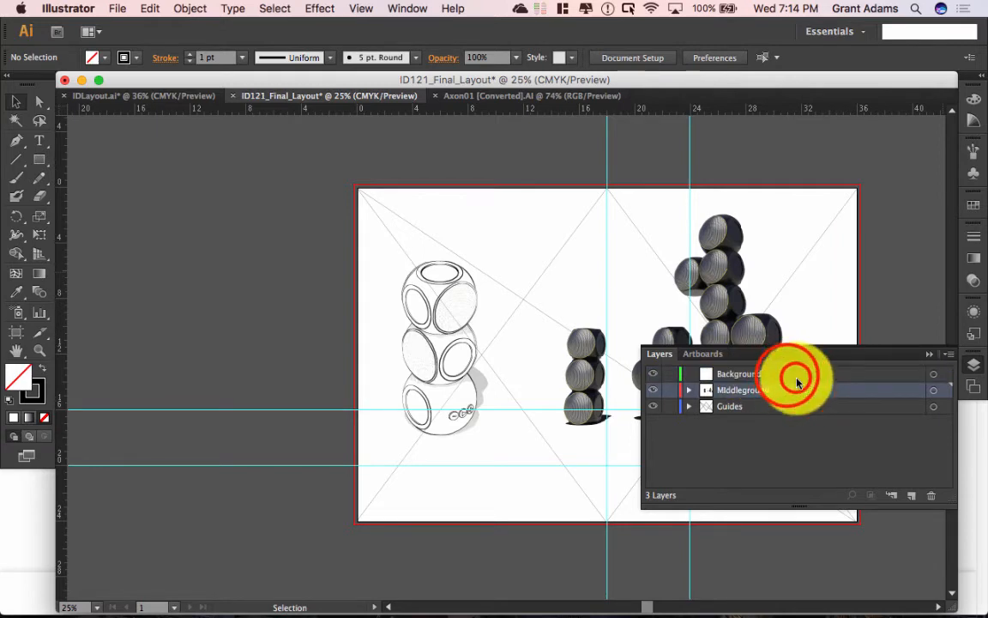
drag(788, 377, 759, 392)
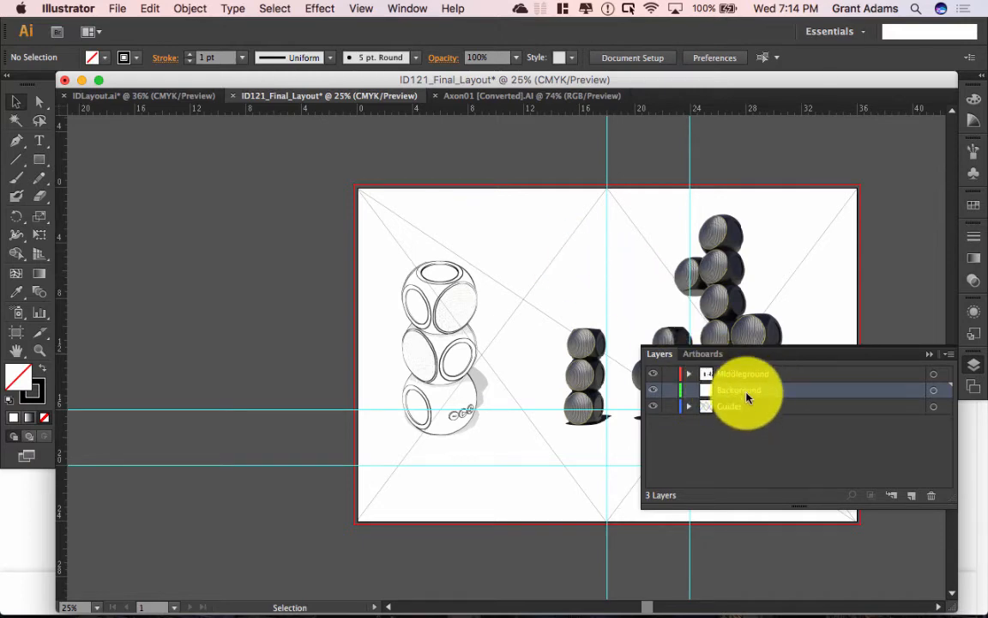
Step: Pick the Rectangle tool and swap the fill and stroke colours
click(42, 161)
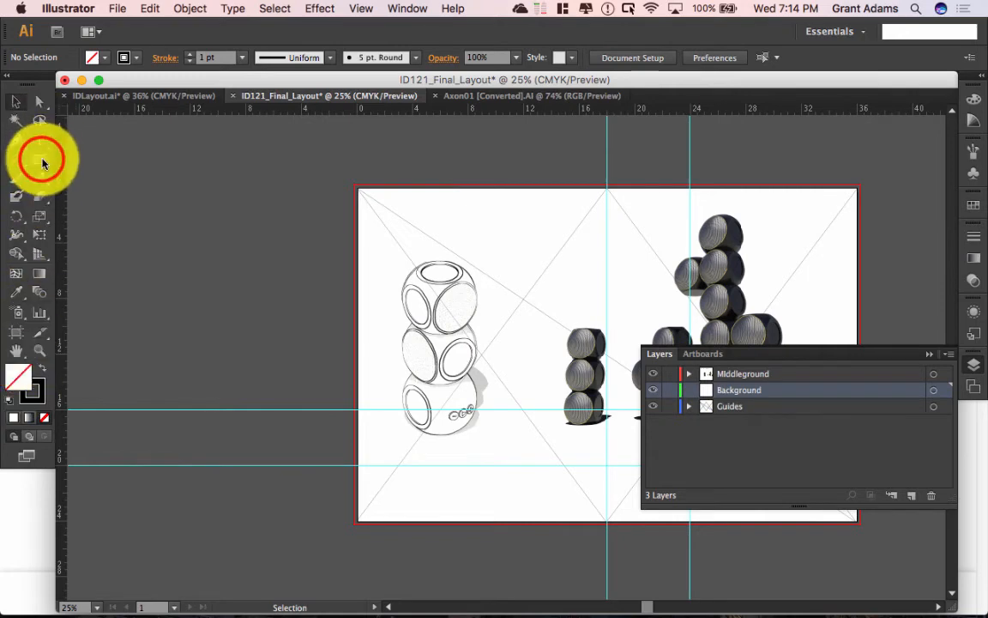
click(41, 370)
click(44, 372)
click(44, 369)
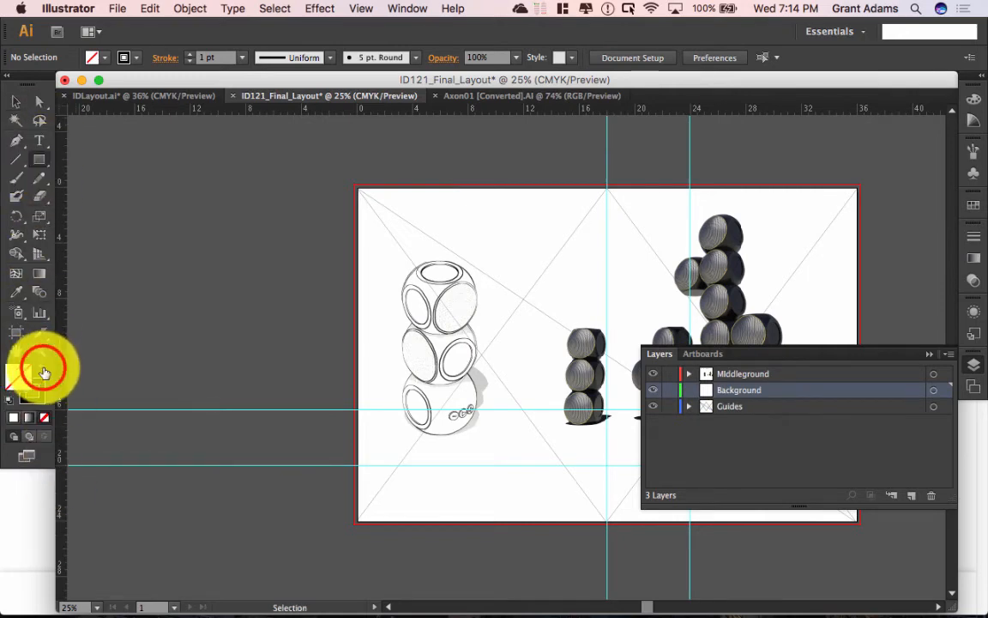
Step: Set the fill to grey #5B5B5B and draw a rectangle spanning the whole artboard
double_click(18, 374)
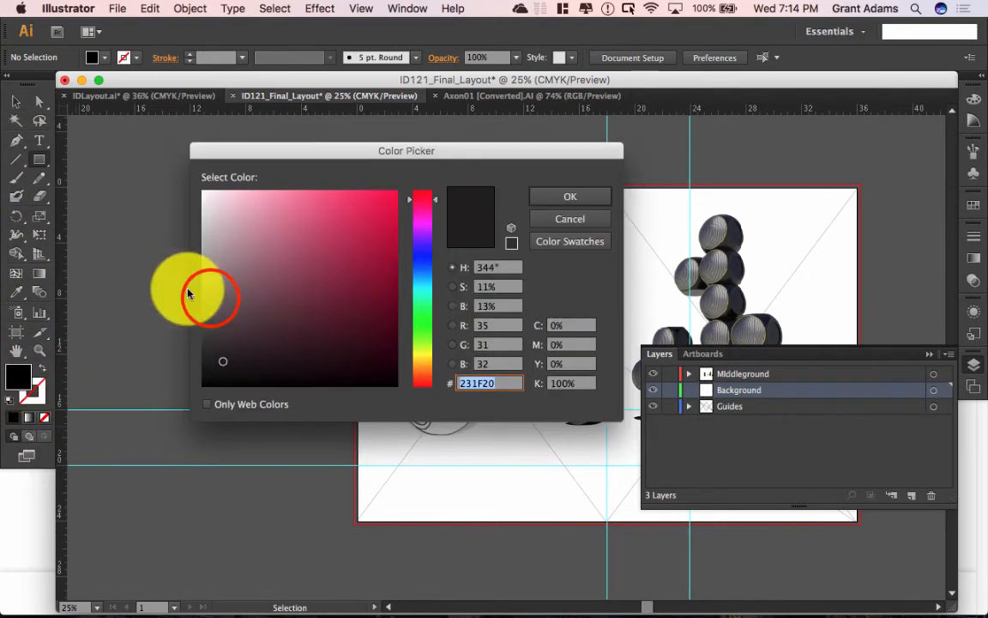
drag(188, 294, 193, 321)
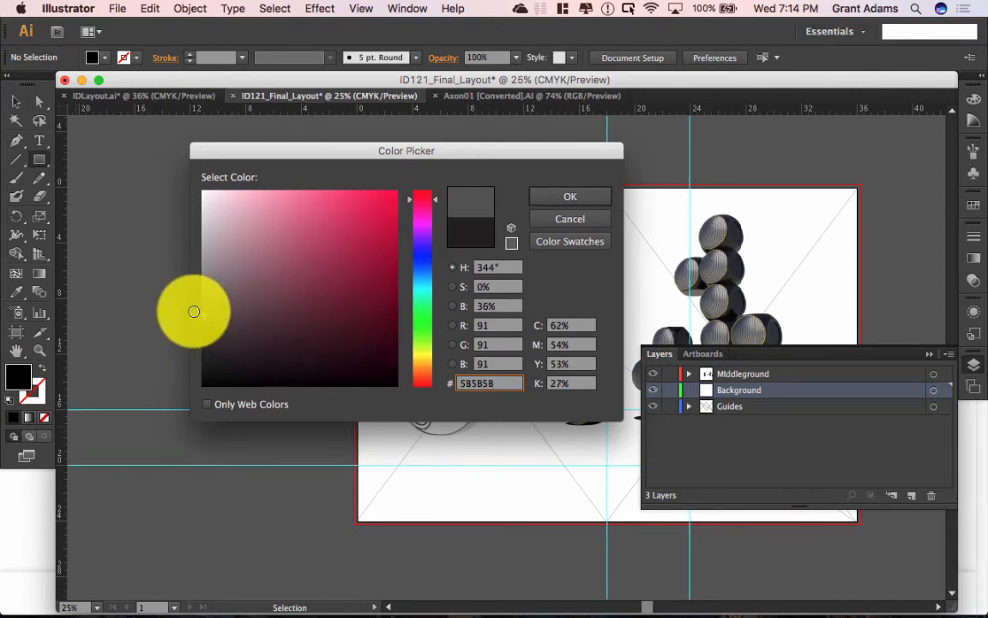
click(546, 195)
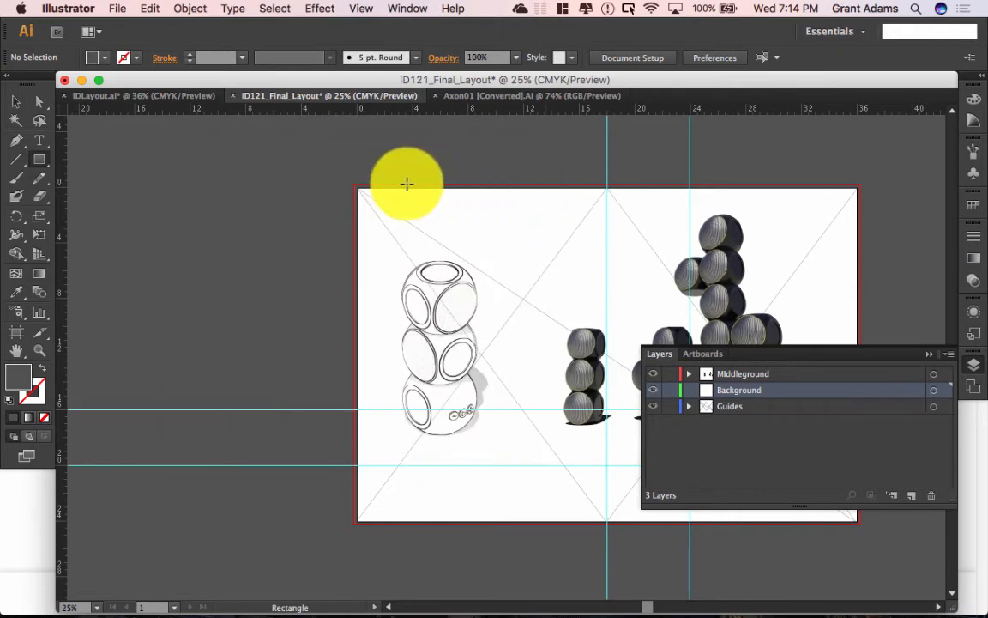
mouse_move(353, 183)
mouse_down()
mouse_move(430, 231)
mouse_move(723, 373)
mouse_move(827, 464)
mouse_move(866, 530)
mouse_move(860, 524)
mouse_up()
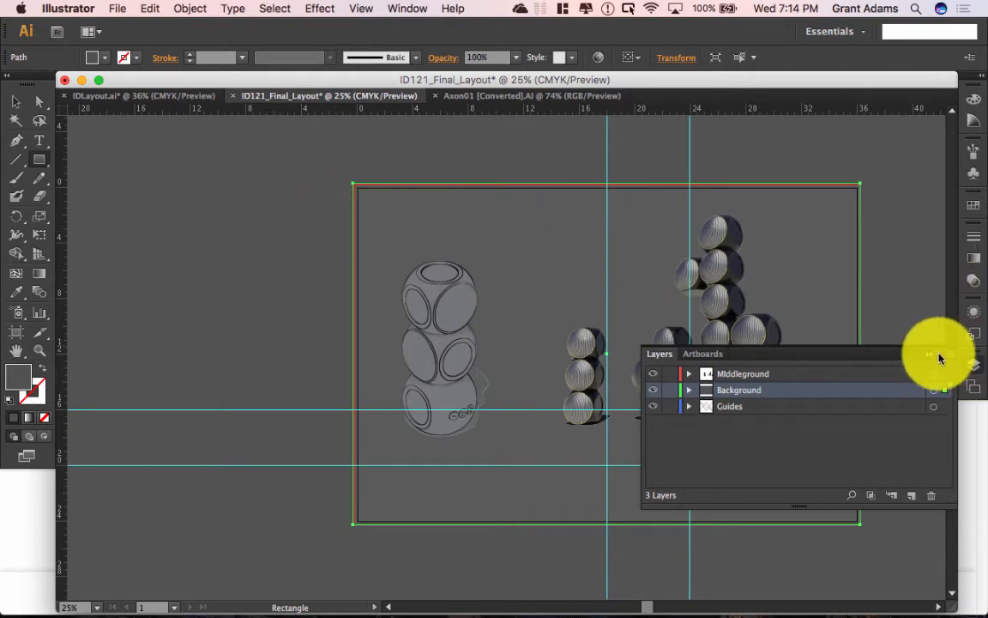
Step: Make an opacity mask on the grey rectangle in the Transparency panel and enter mask editing
click(973, 285)
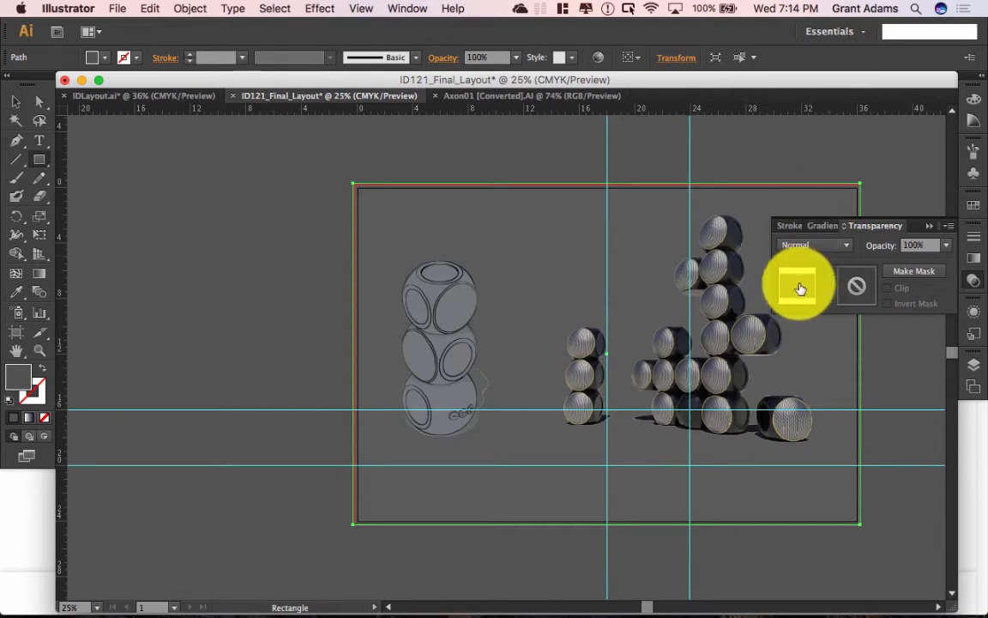
click(913, 274)
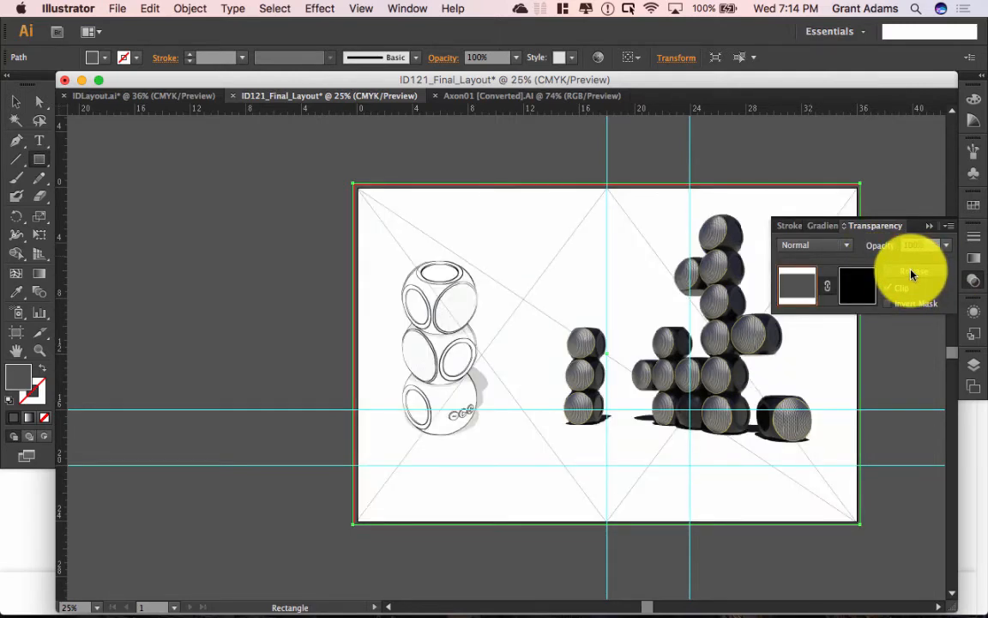
click(857, 283)
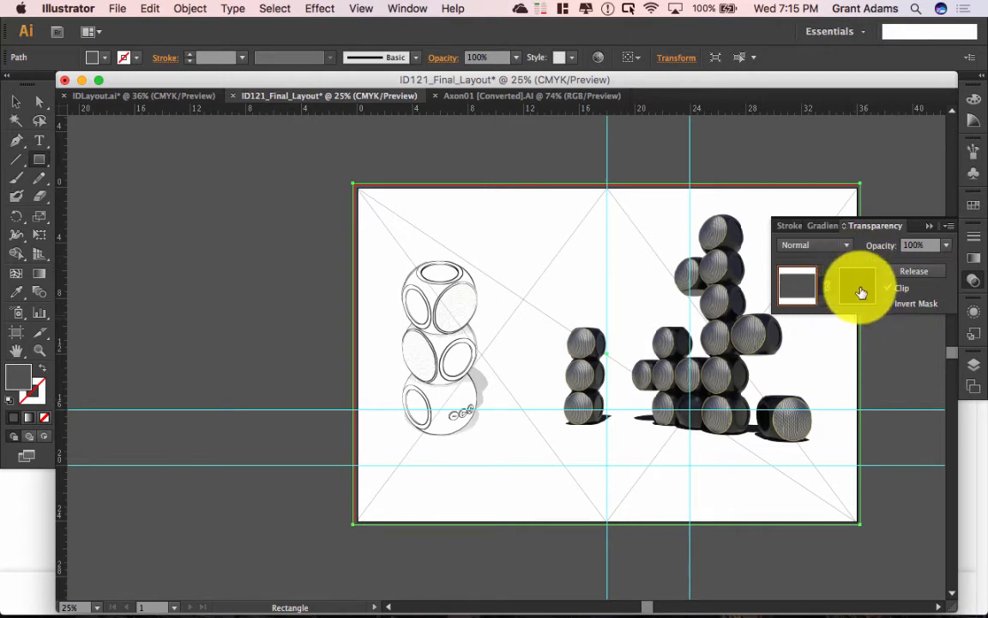
click(862, 289)
click(861, 290)
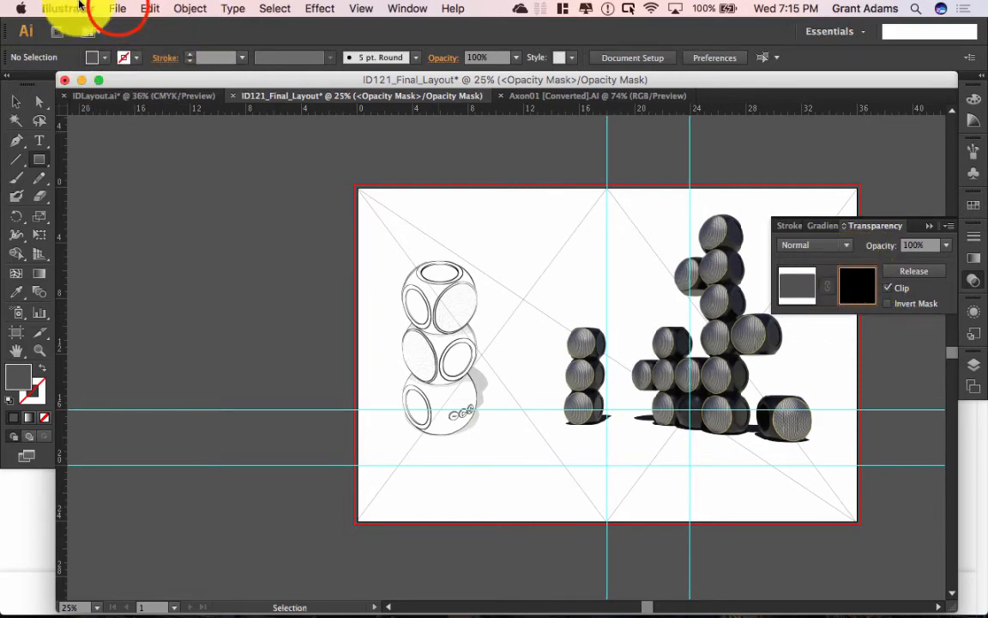
Step: Choose retro-background from OneDrive > Resources > Grunge Textures to place, then switch to Safari
click(117, 9)
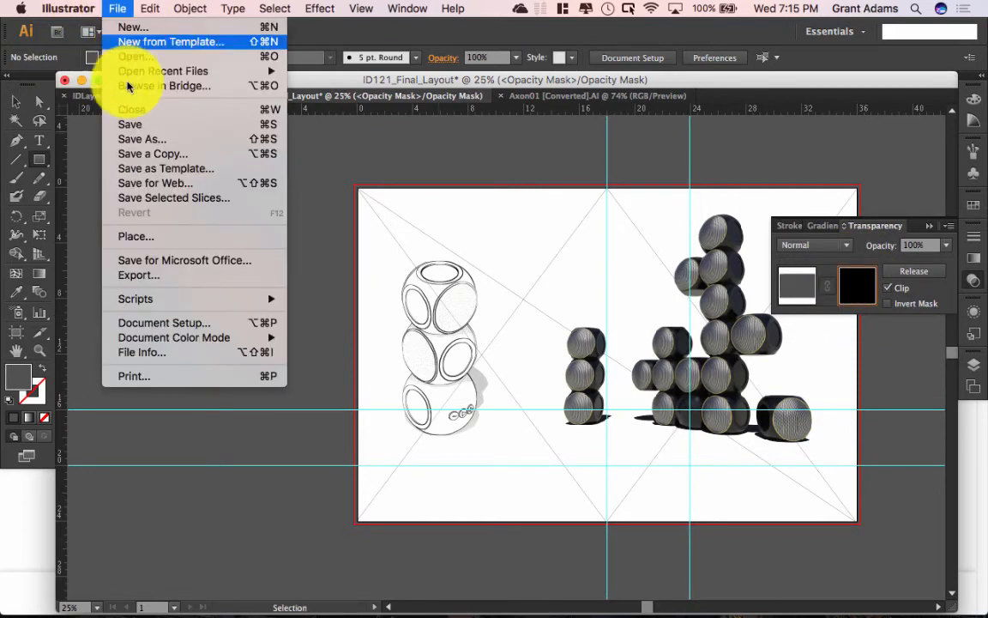
click(142, 234)
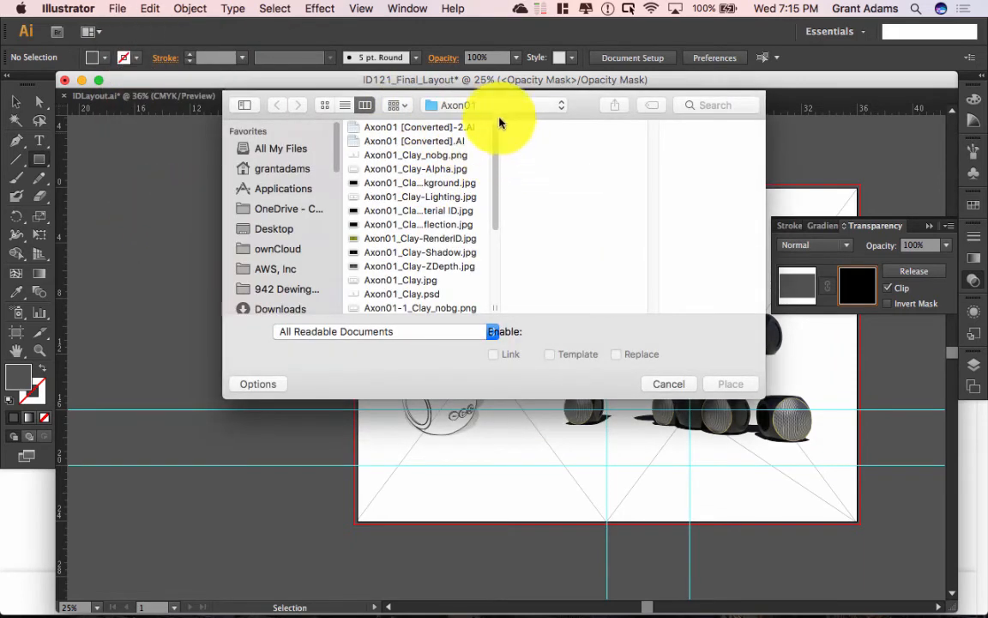
click(496, 106)
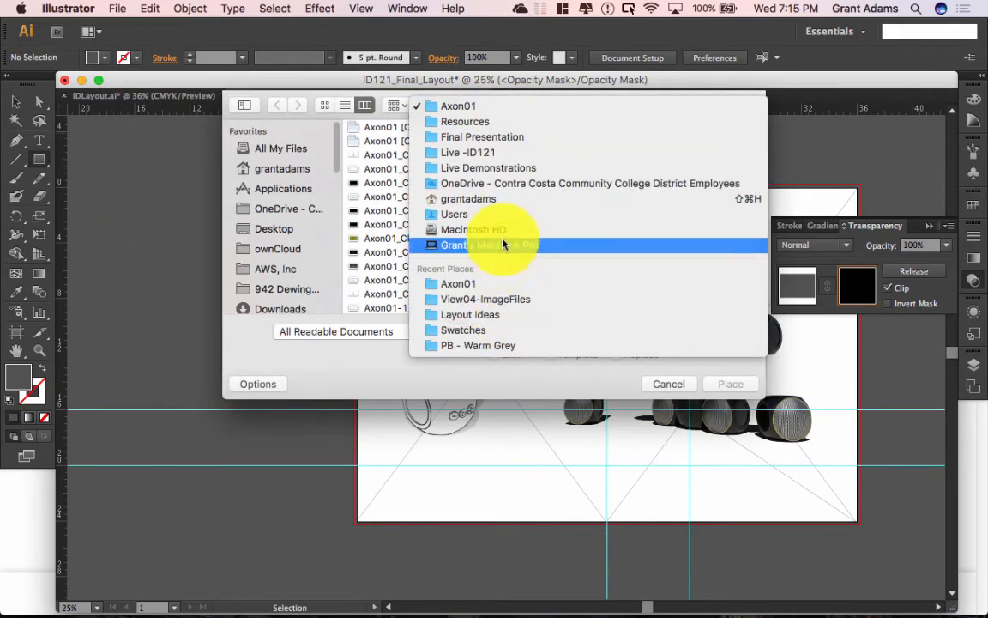
click(498, 183)
click(393, 276)
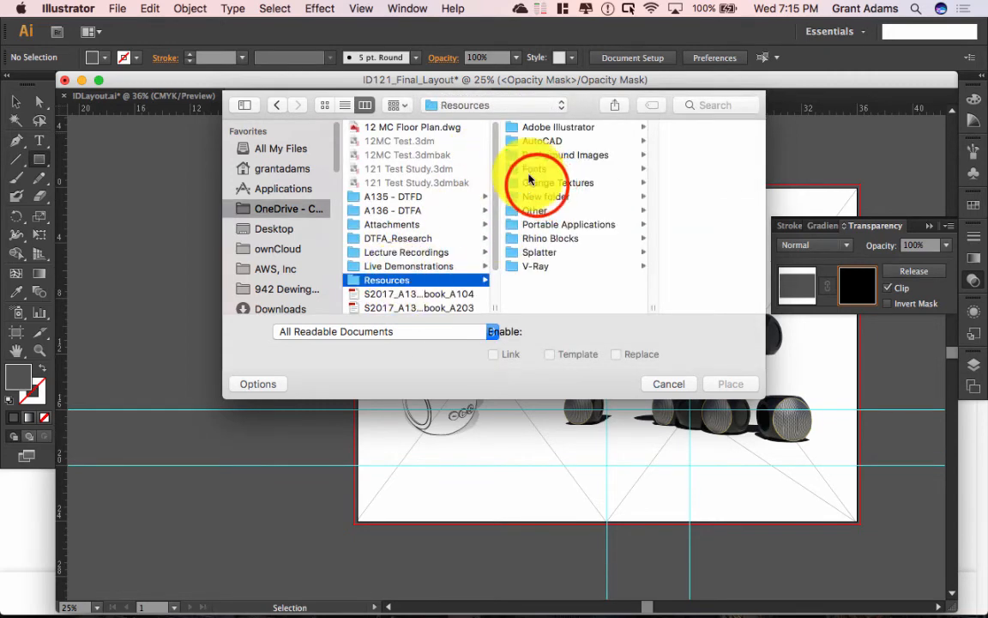
click(536, 183)
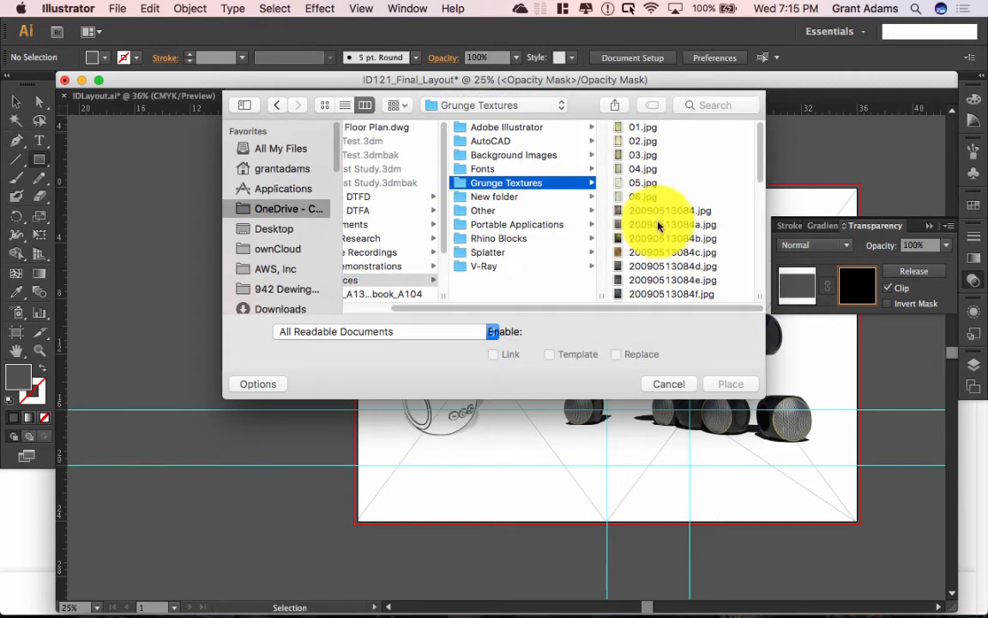
scroll(665, 253, down, 10)
click(684, 204)
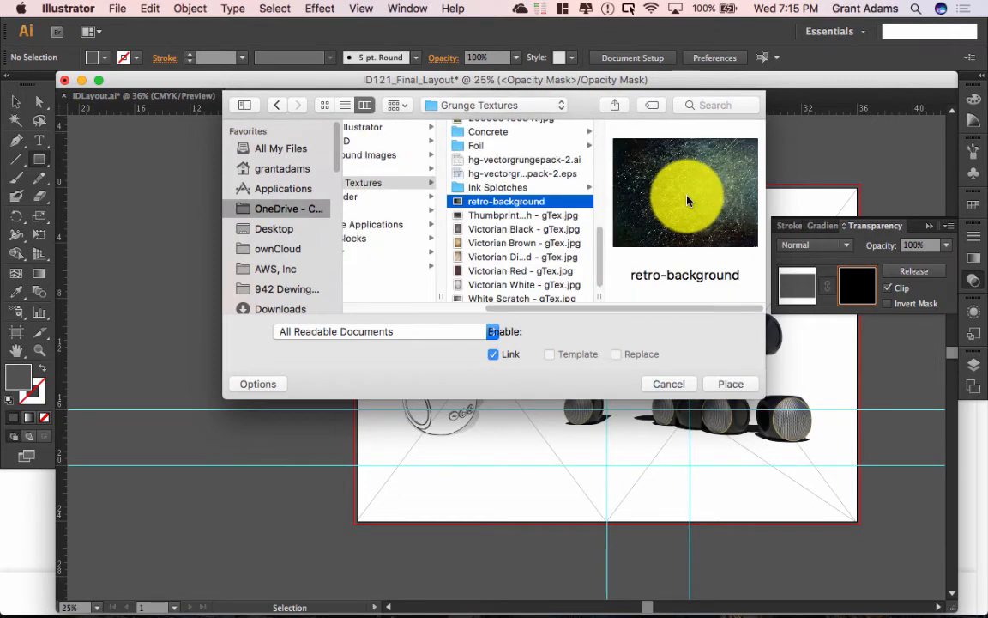
mouse_move(331, 600)
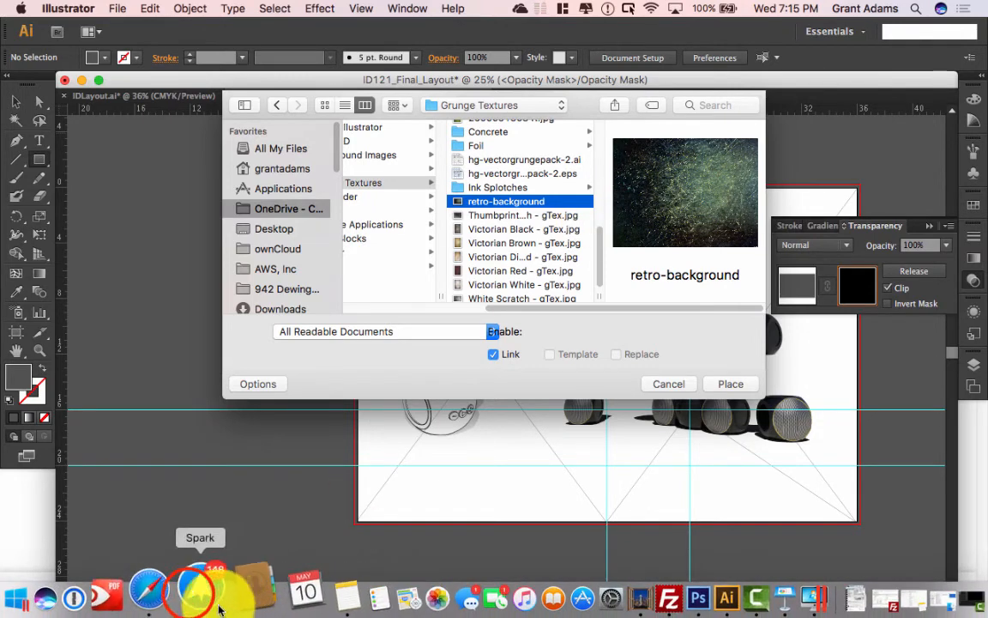
click(190, 595)
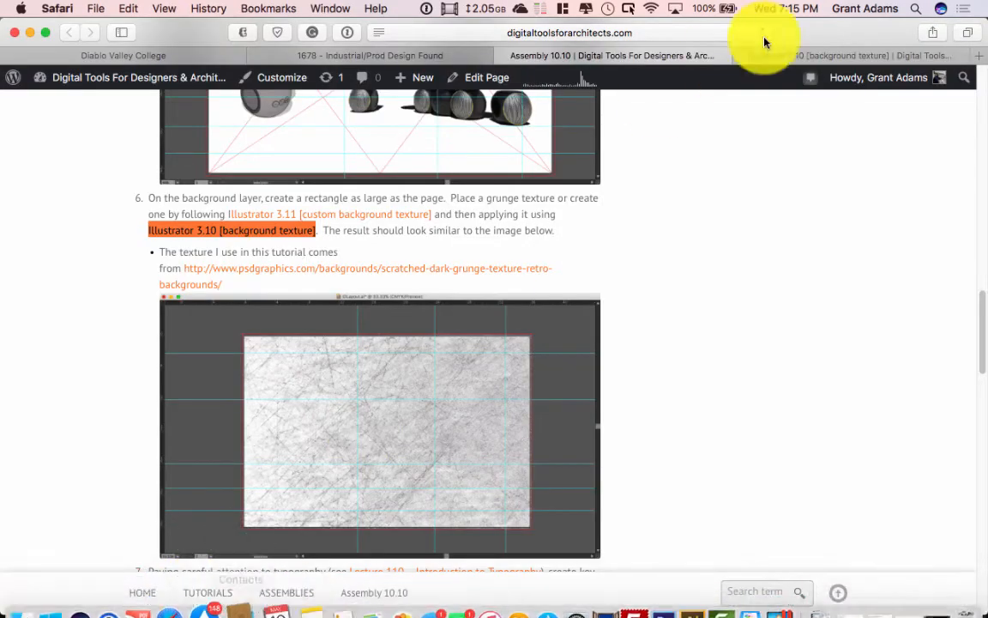
Step: Search Creative Commons for 'grunge texture' in a new Safari tab
click(976, 55)
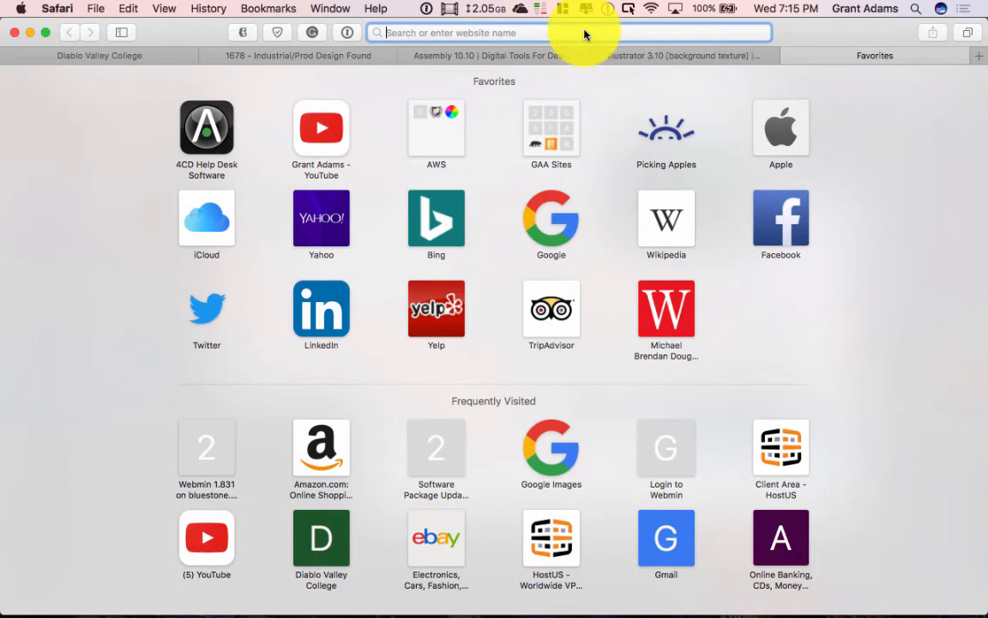
text(e)
key(BackSpace)
text(search.creativecommons.org)
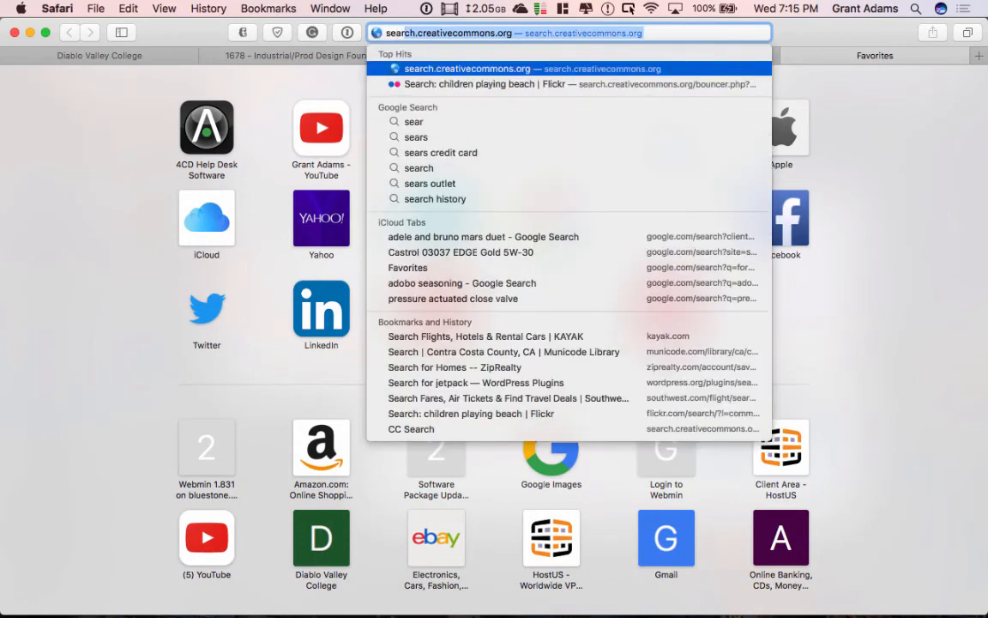
key(Return)
click(539, 9)
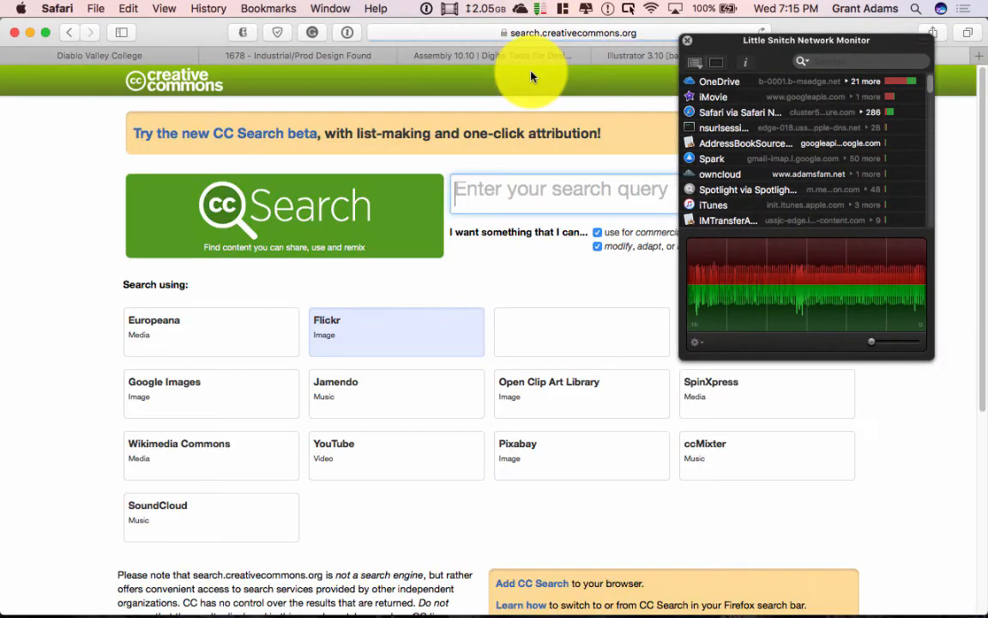
click(493, 181)
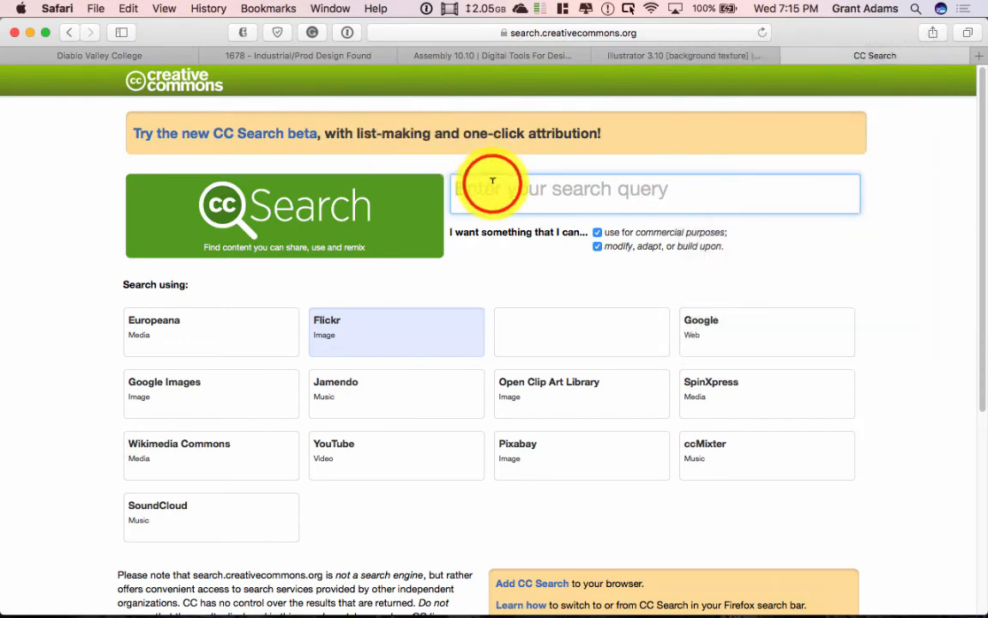
text(grunge textur)
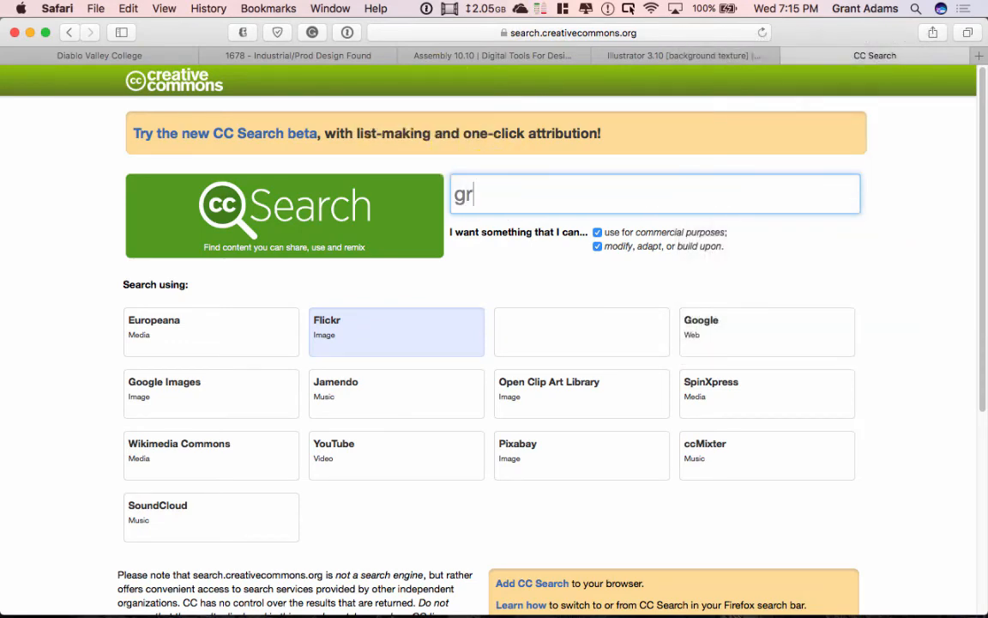
text(e)
key(Return)
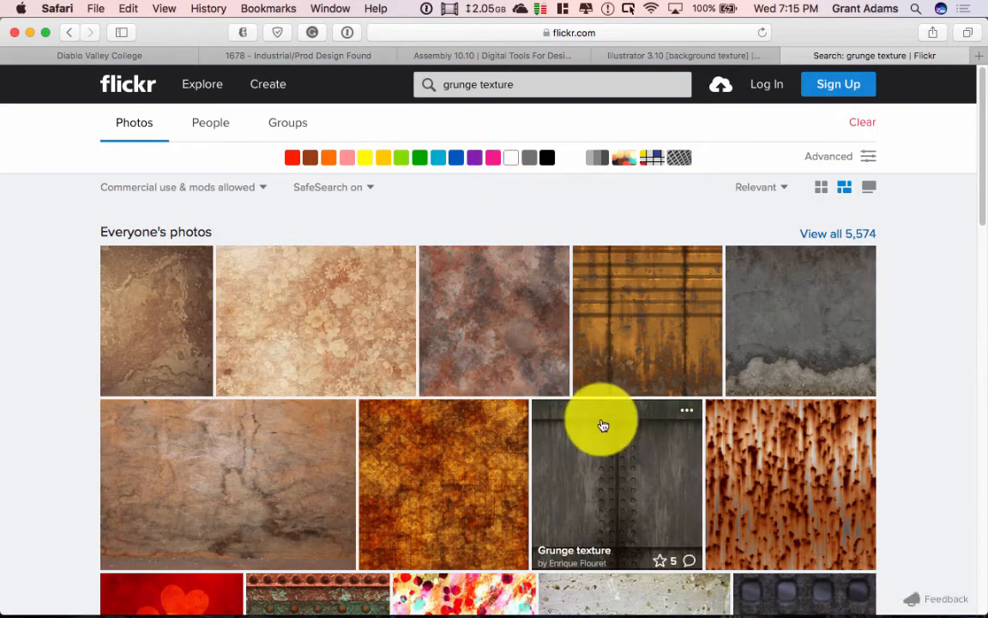
Step: Open the earthy grunge (texture) Flickr photo, then return to Illustrator's Place dialog
scroll(567, 427, down, 1)
scroll(566, 427, down, 10)
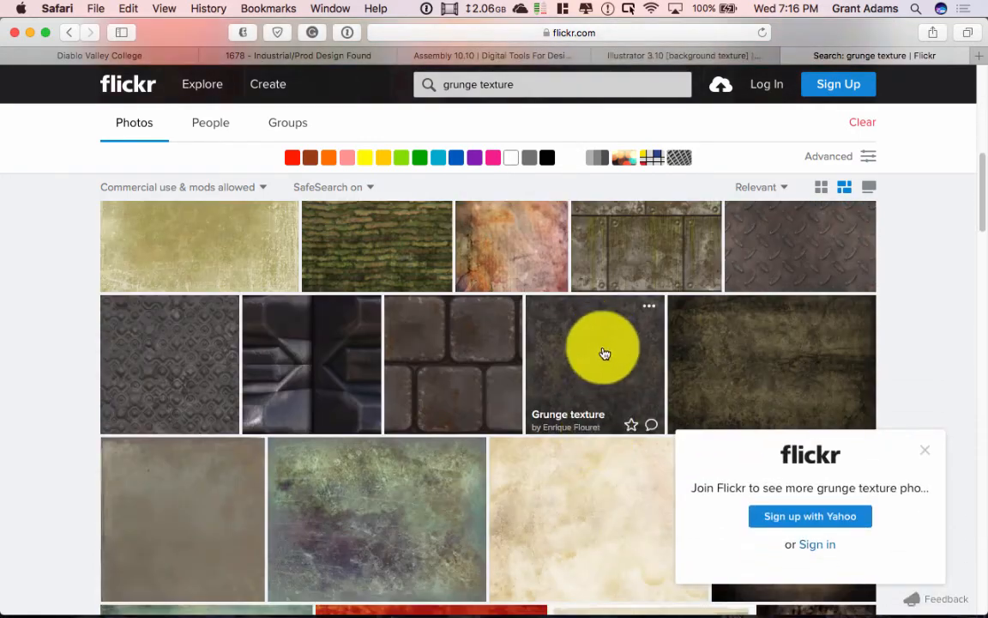
click(778, 347)
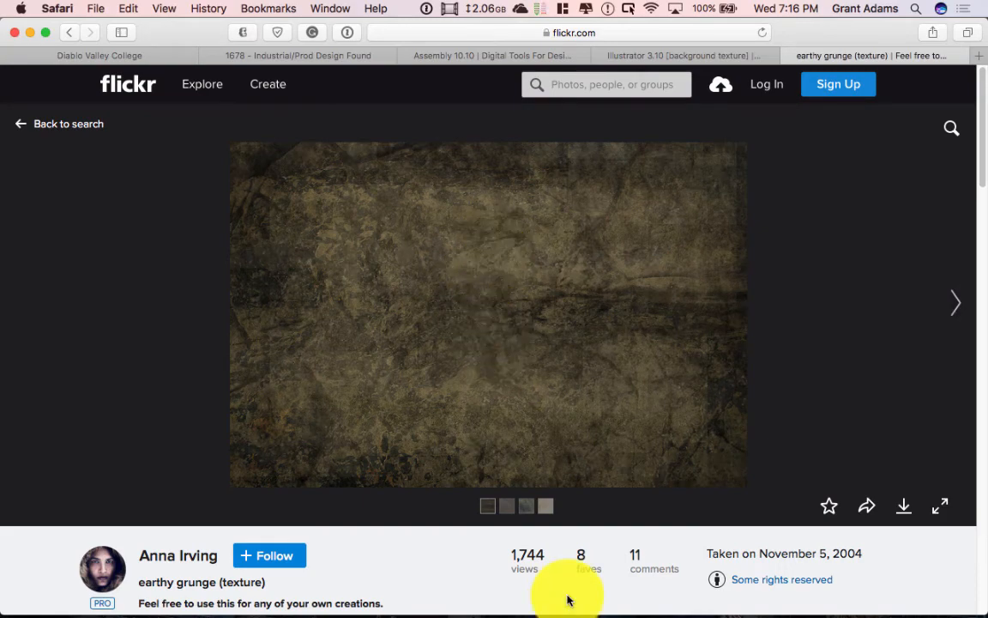
click(657, 590)
click(672, 589)
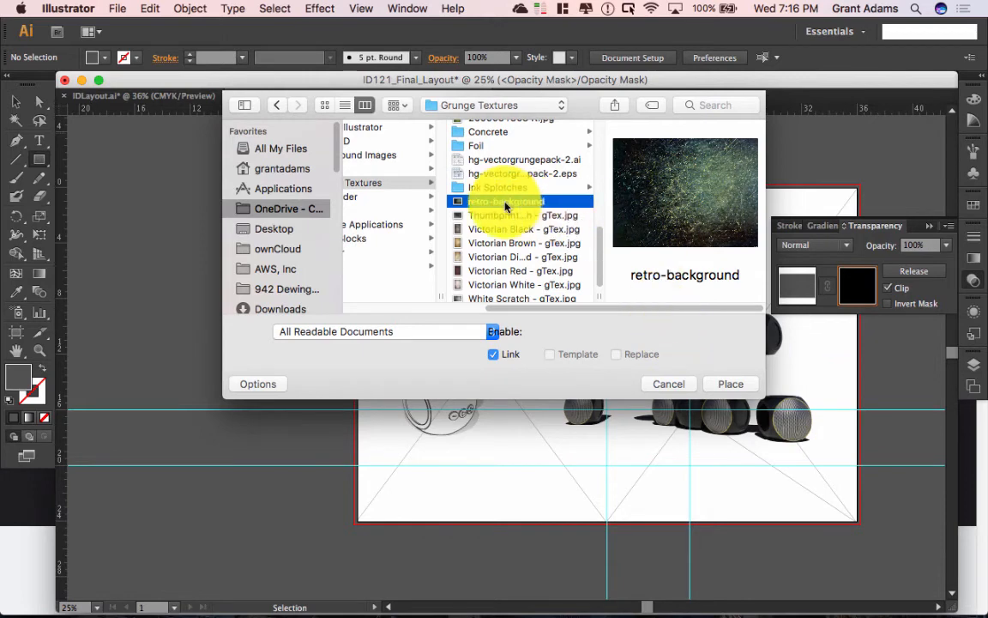
Step: Place retro-background into the mask, set its opacity to 40%, and zoom out
click(741, 386)
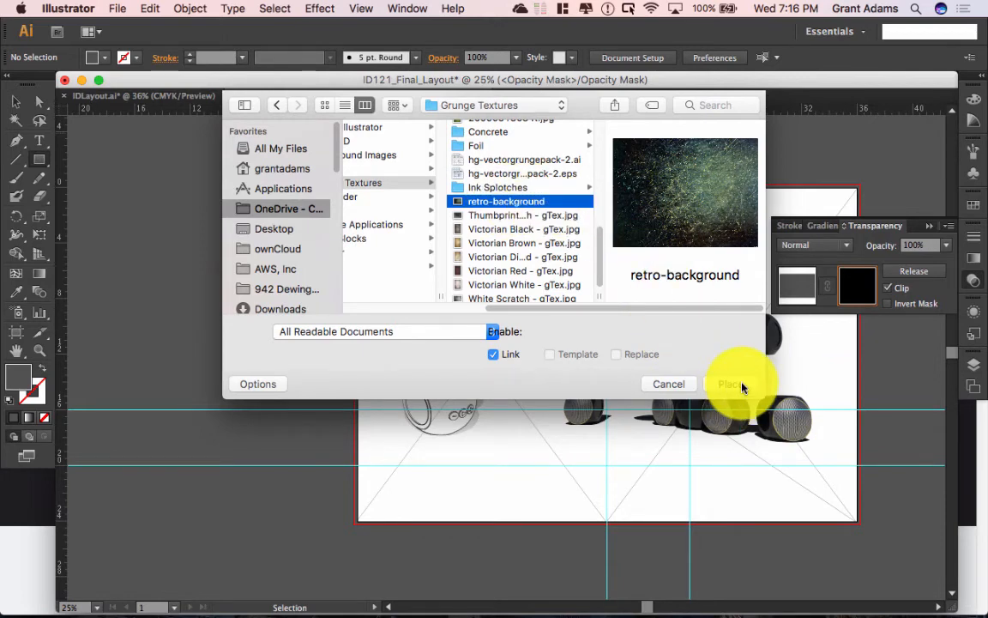
click(741, 386)
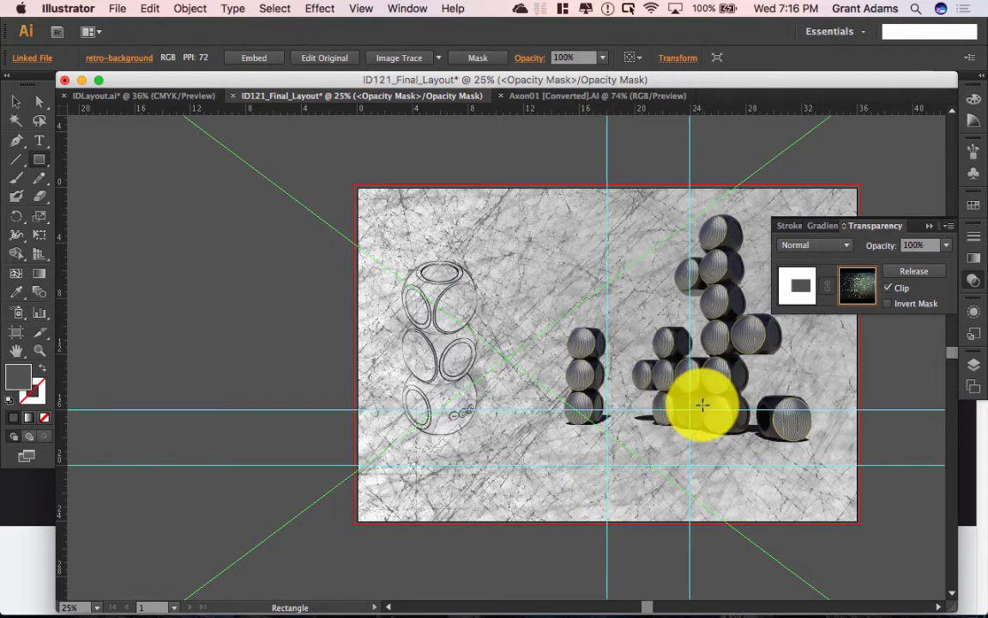
click(947, 245)
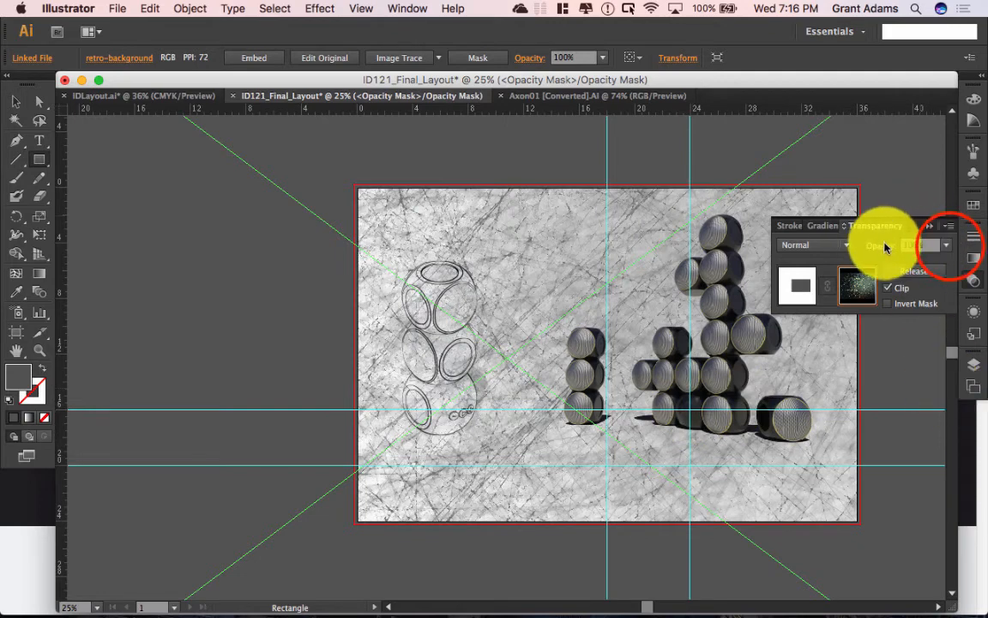
click(947, 245)
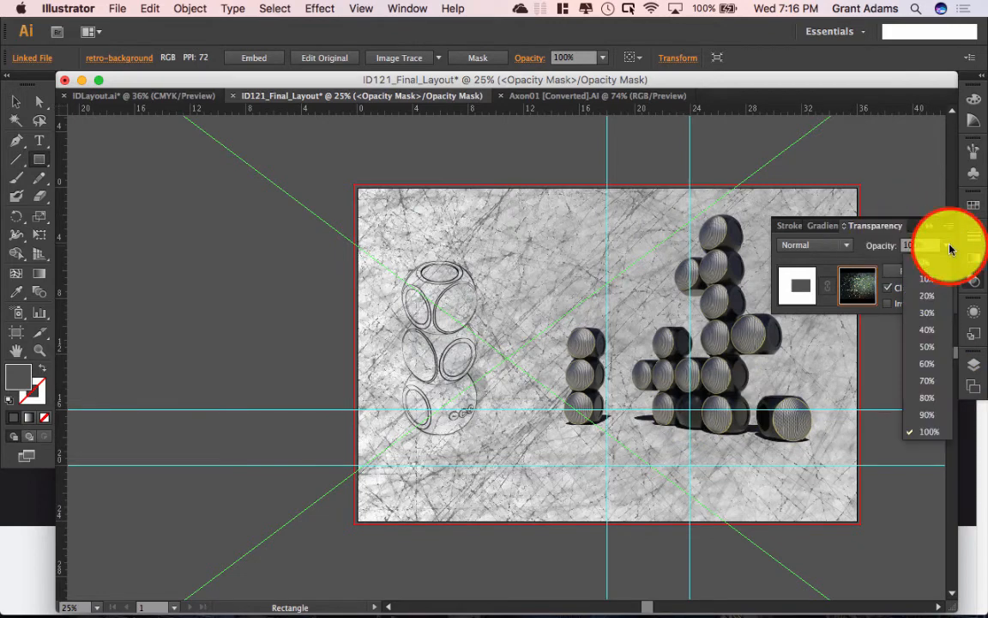
click(933, 328)
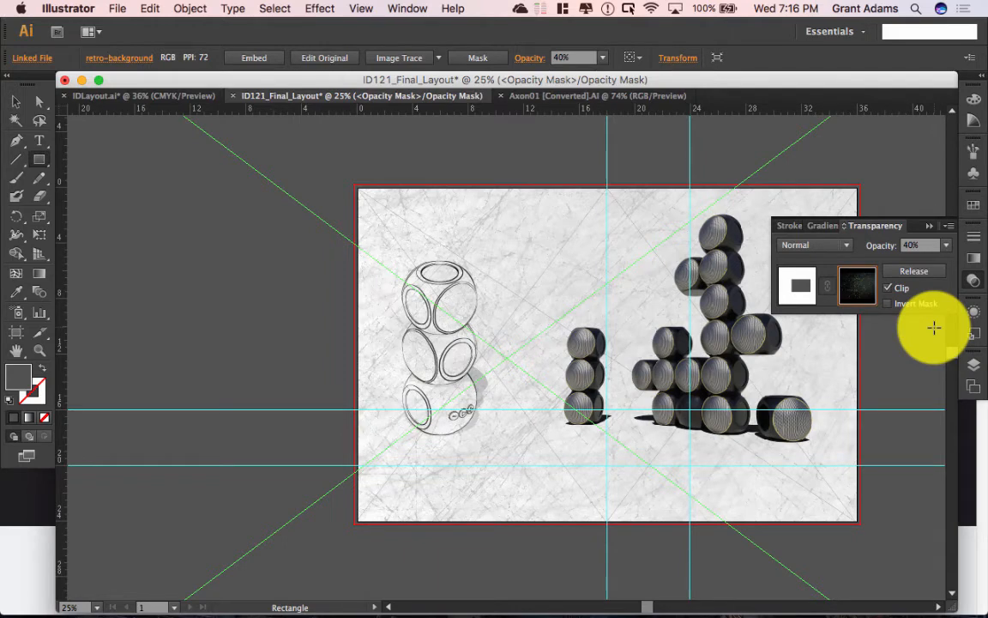
key(v)
key(super+minus)
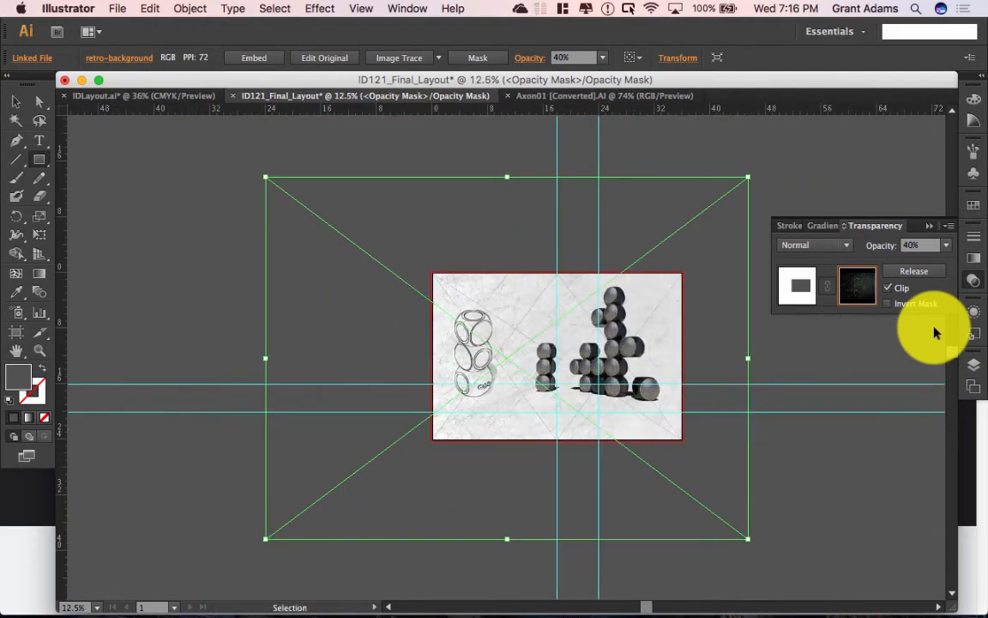
Step: Rotate the texture about 180° with Free Transform, shift it right, and fit the artboard to the window
key(m)
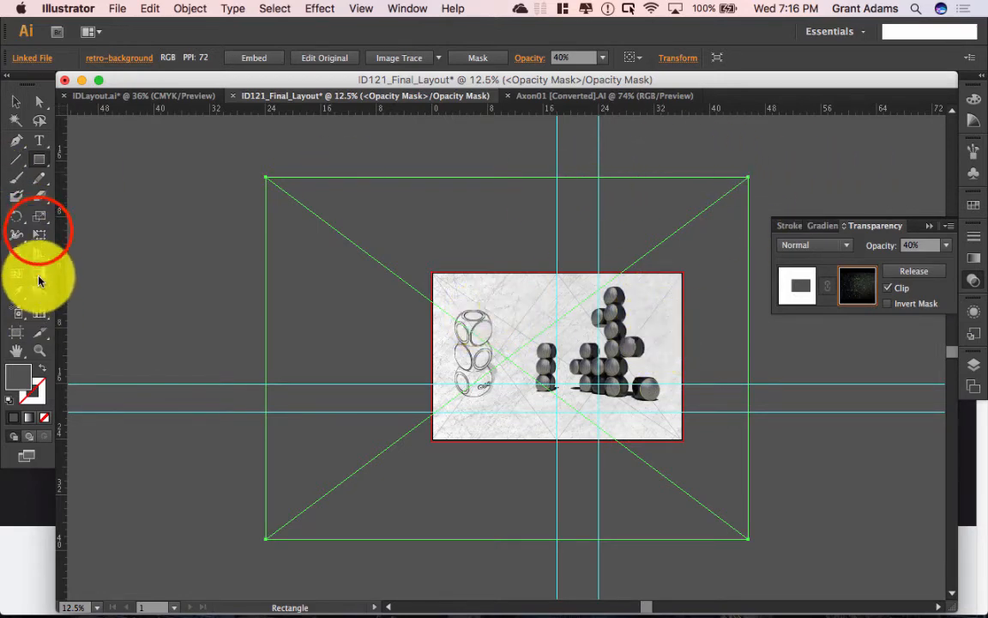
click(39, 234)
drag(752, 171, 278, 480)
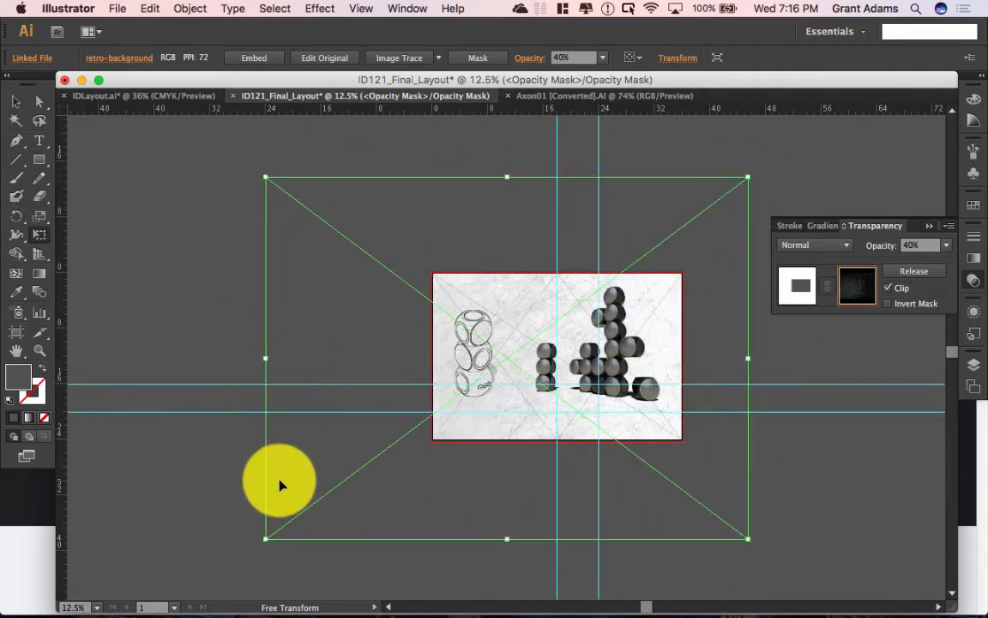
drag(700, 321, 586, 285)
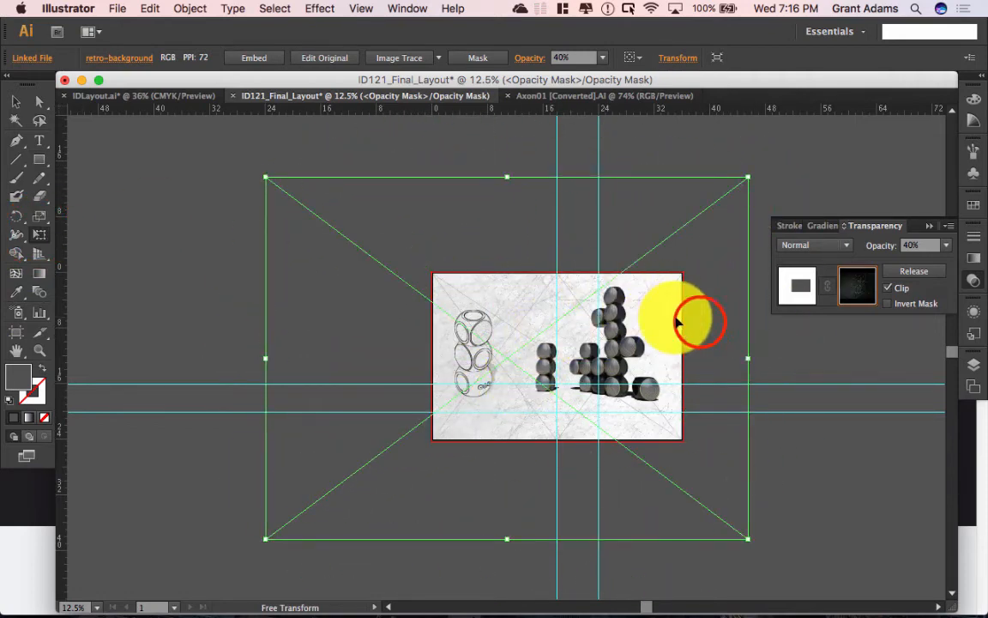
drag(700, 323, 733, 332)
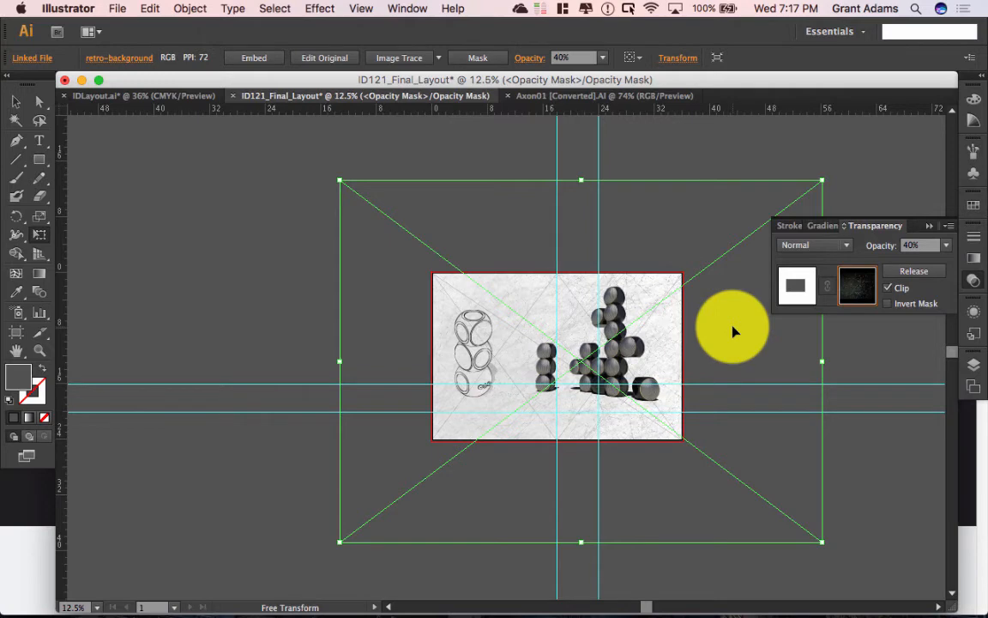
key(super+0)
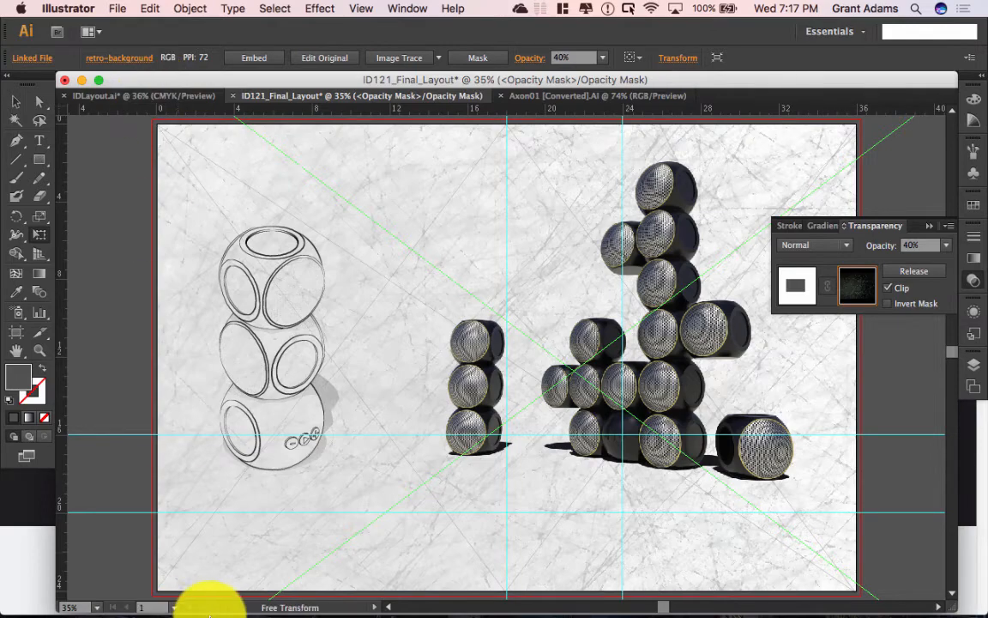
Step: Open the CC BY 2.0 licence from the earthy grunge photo's 'Some rights reserved' link
mouse_move(209, 593)
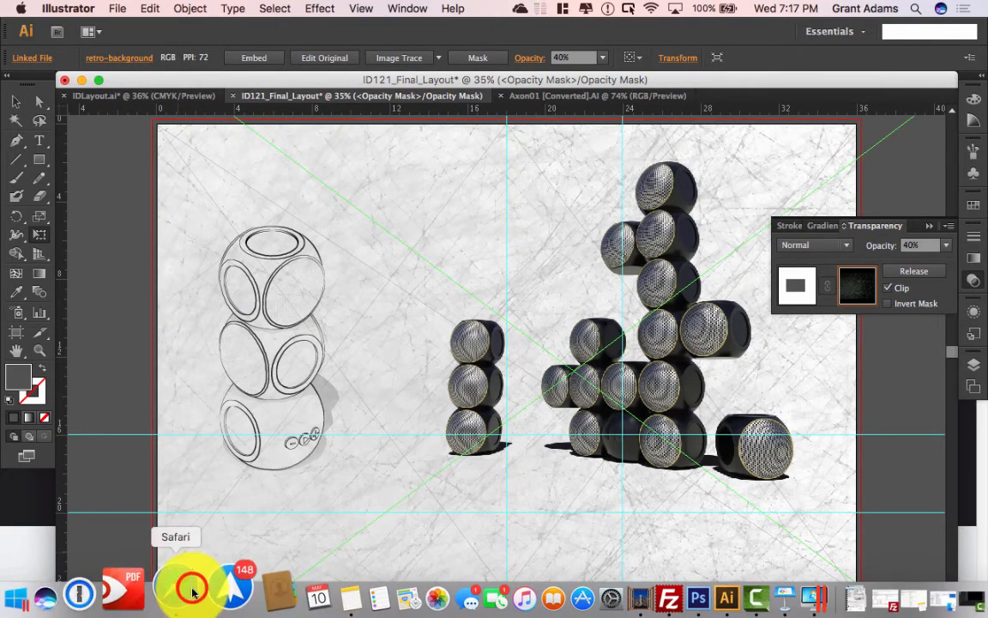
click(192, 592)
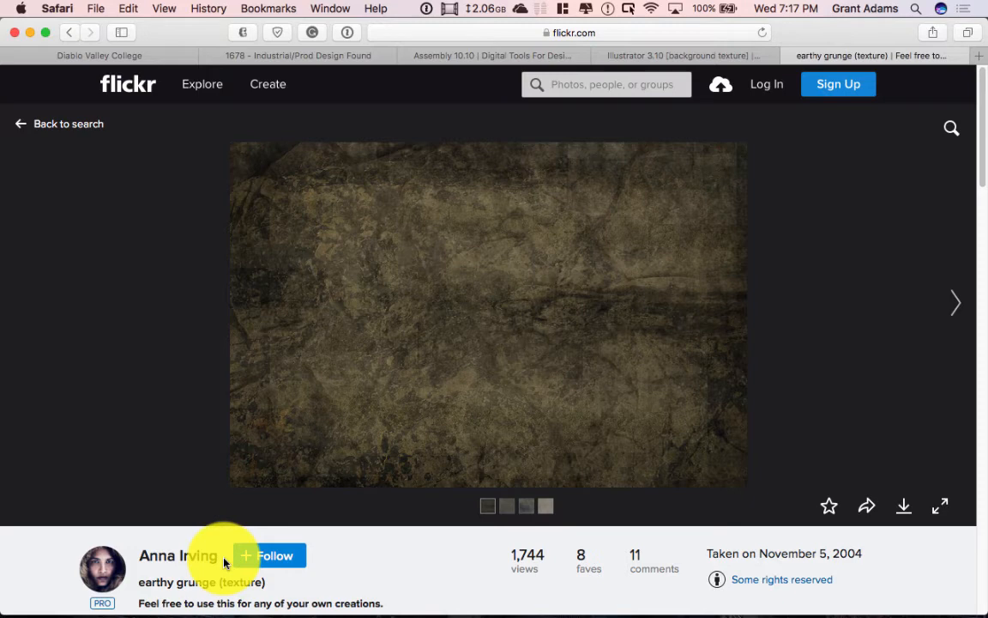
scroll(448, 452, down, 1)
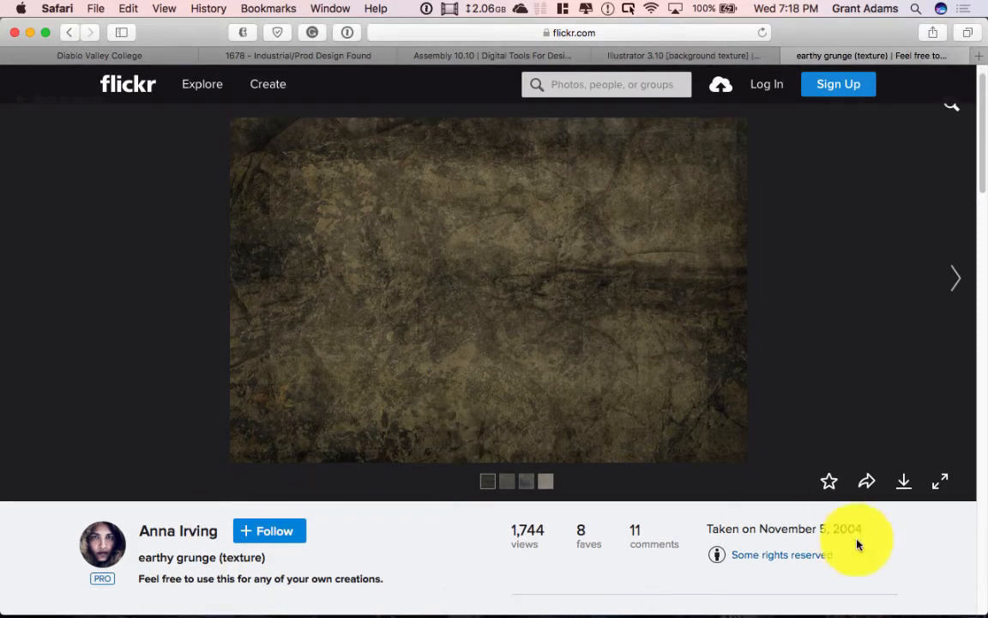
click(792, 565)
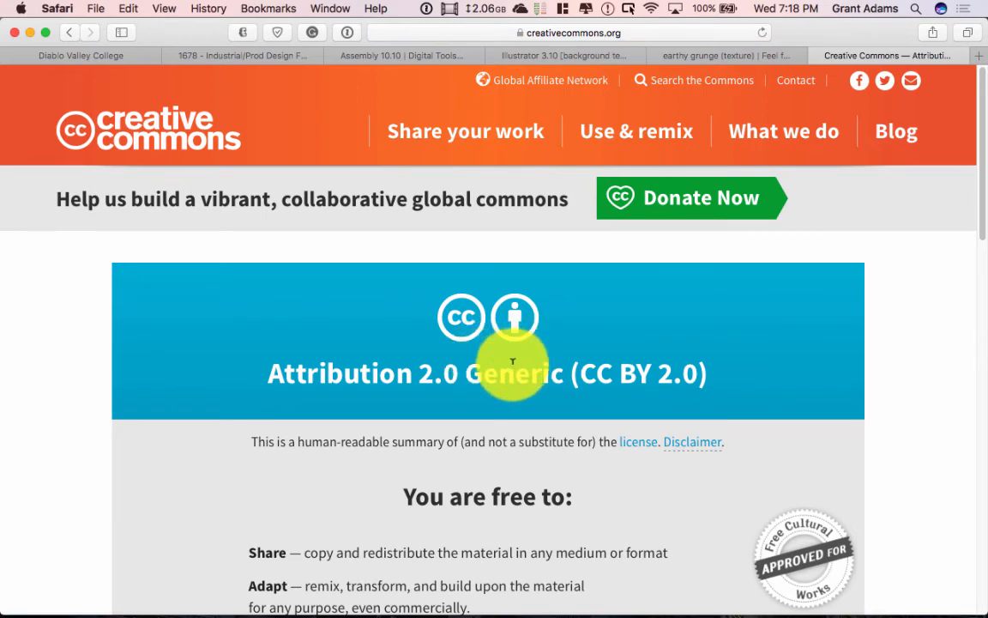
Step: Read through the CC BY 2.0 licence summary, then go back to ID121_Final_Layout
scroll(513, 362, down, 1)
scroll(512, 365, down, 3)
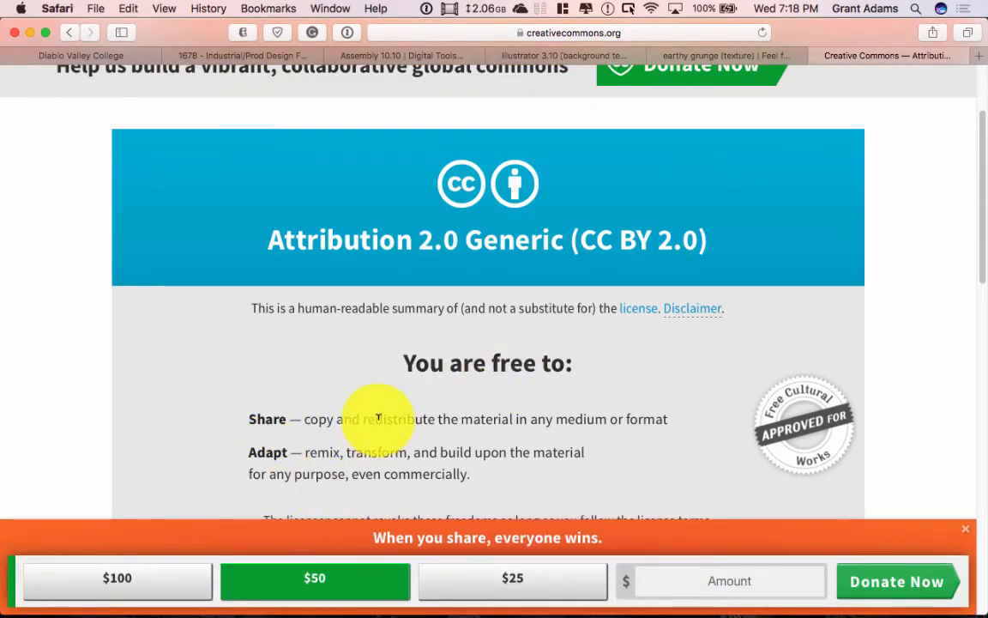
scroll(386, 416, down, 1)
scroll(377, 424, down, 3)
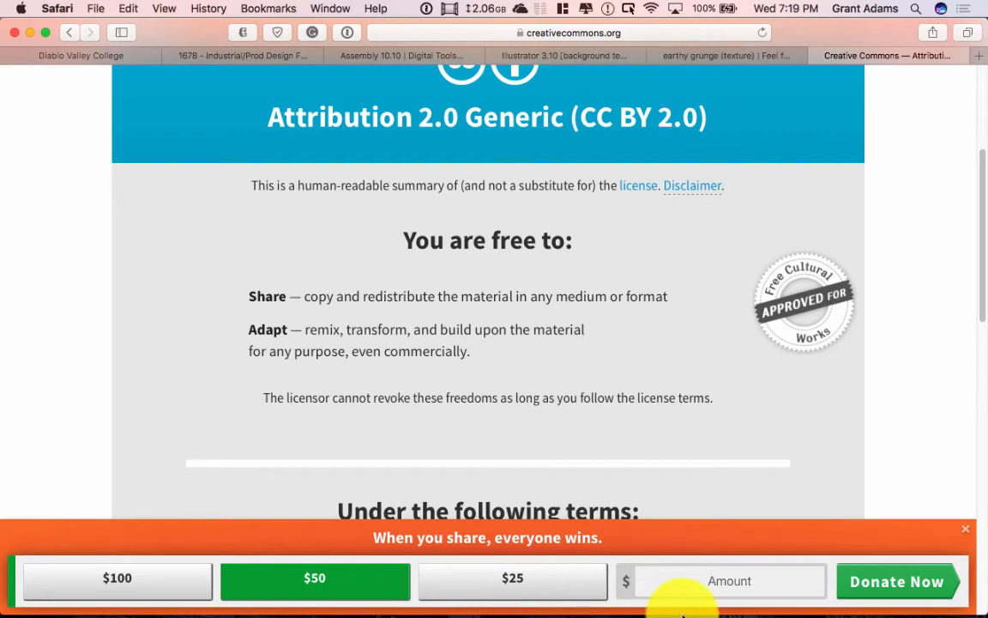
click(676, 592)
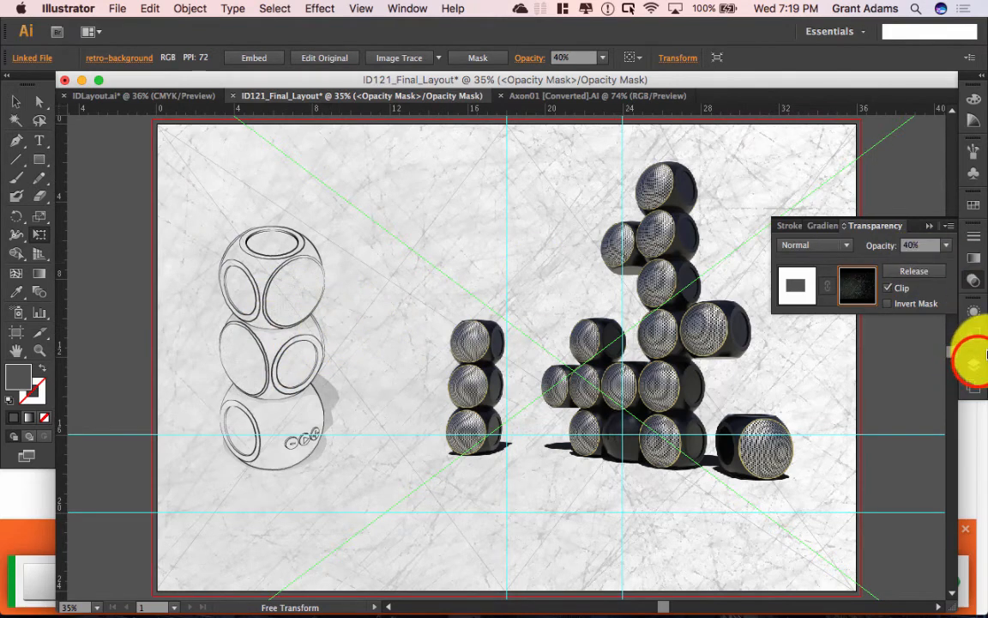
Step: Exit opacity-mask editing in the Transparency panel to return to the background artwork
click(972, 364)
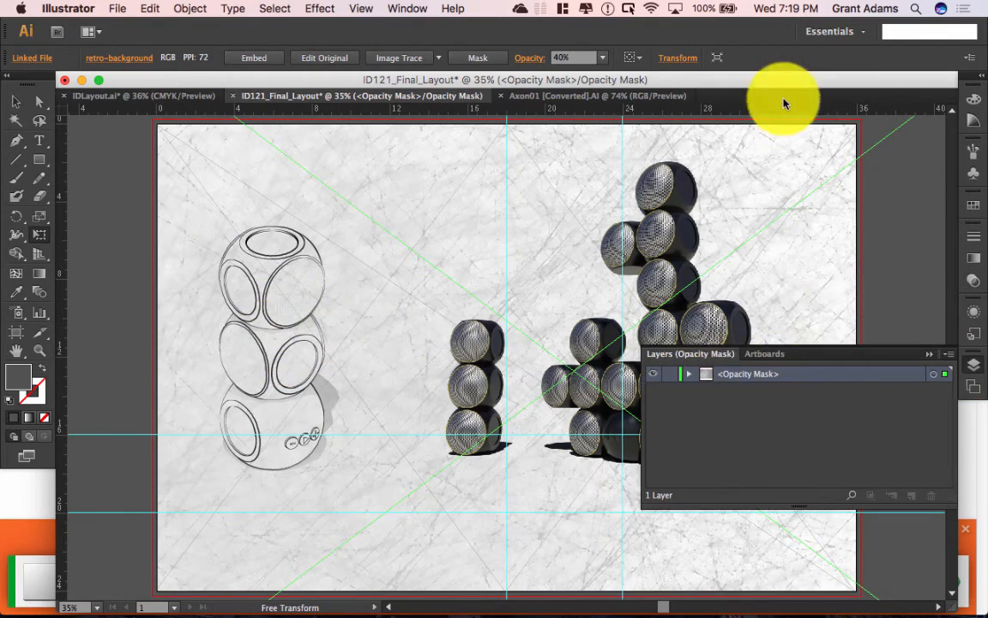
click(976, 282)
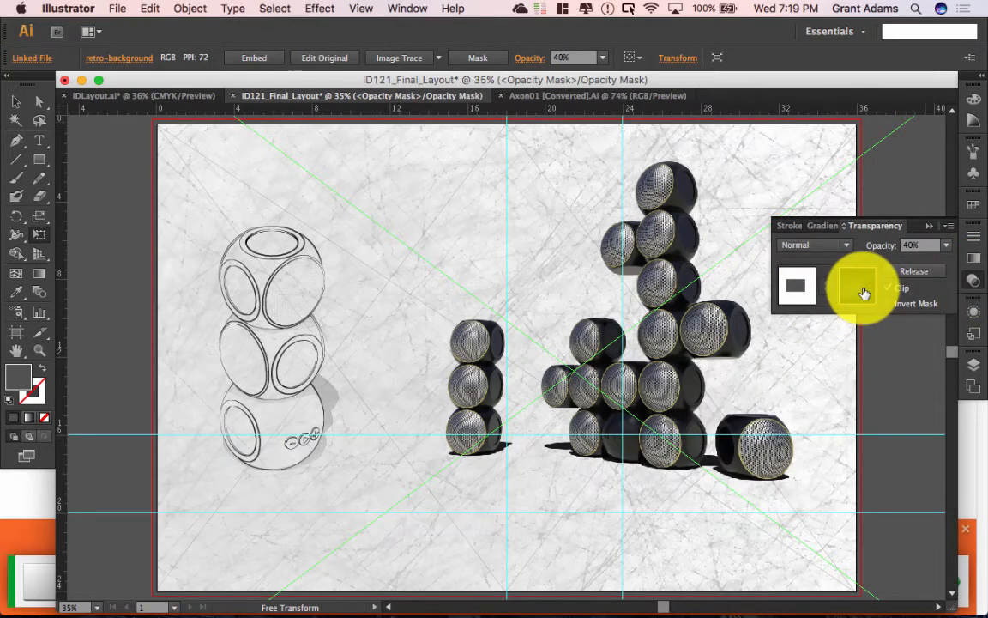
click(807, 289)
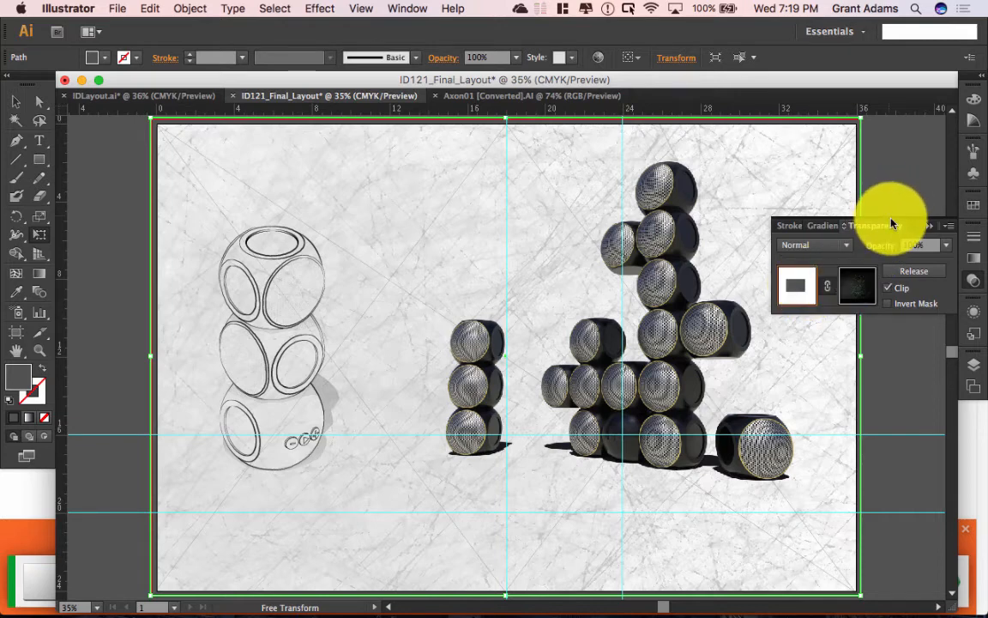
click(802, 284)
click(800, 285)
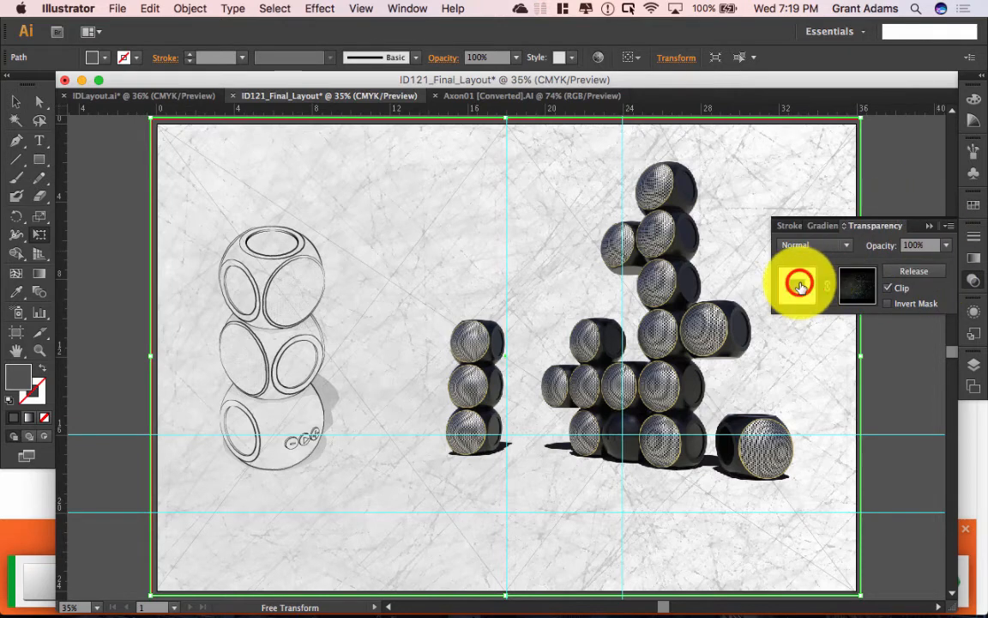
Step: Expand the Background layer to show its masked path and make it the target layer
click(974, 365)
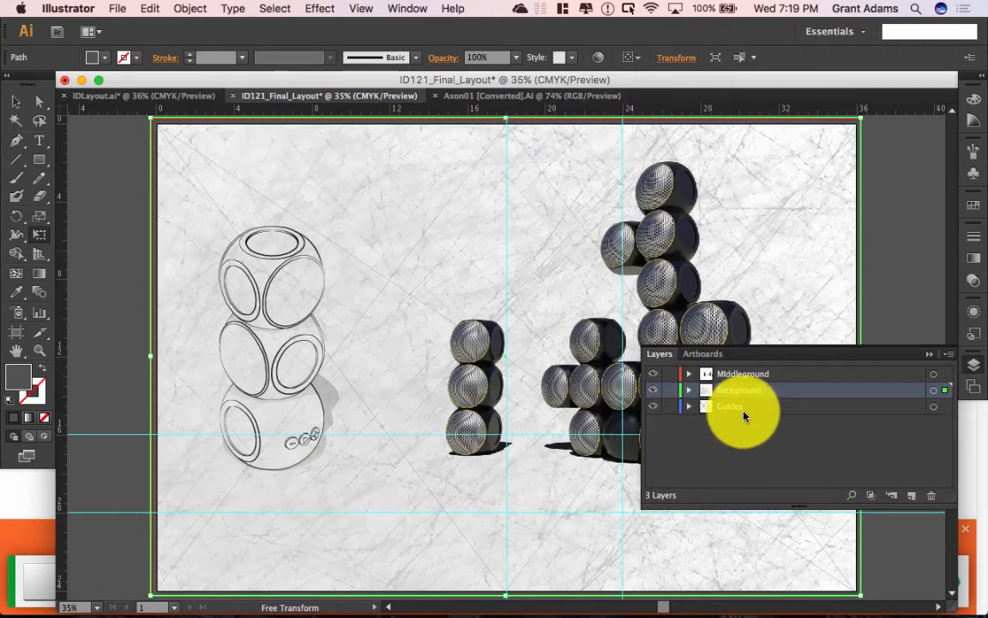
click(689, 392)
click(686, 397)
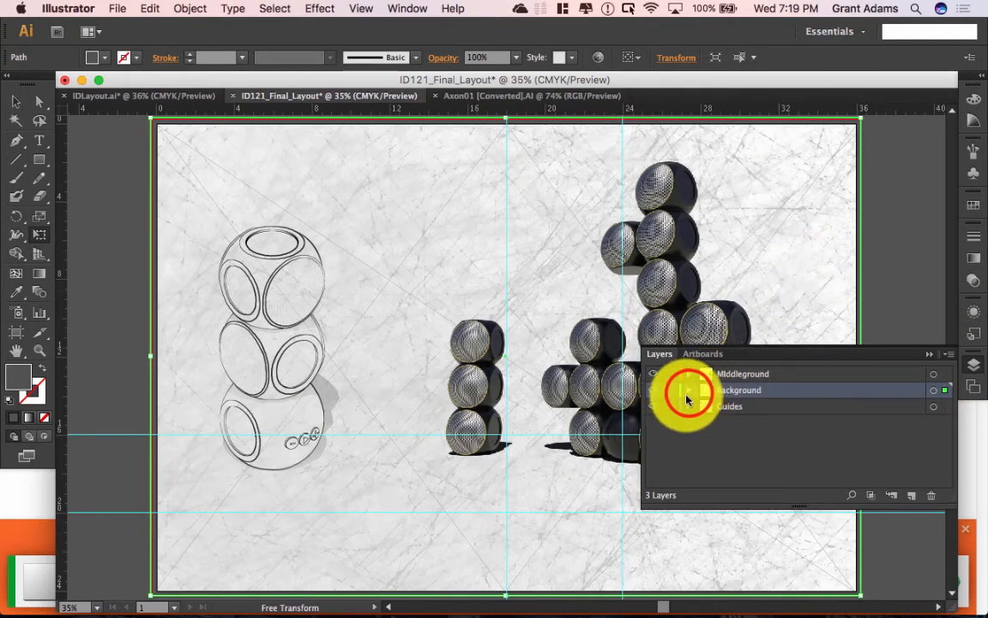
click(739, 405)
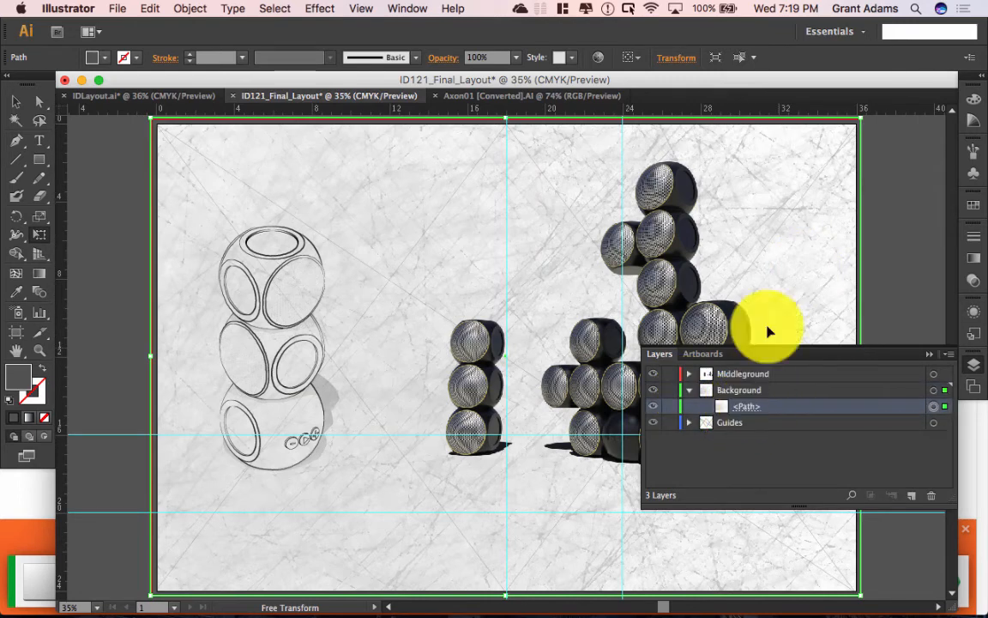
click(740, 392)
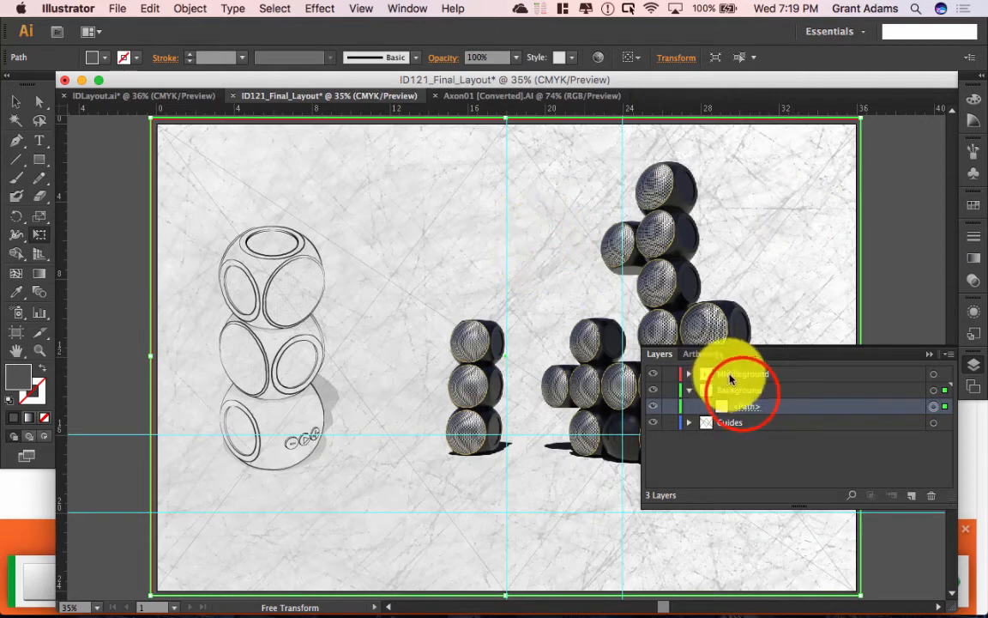
click(39, 160)
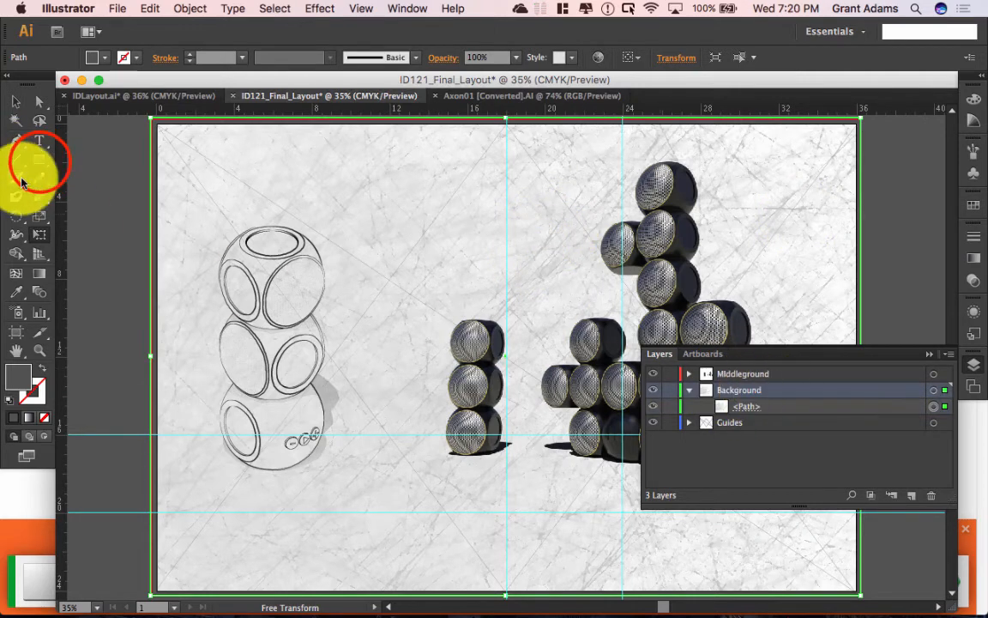
Step: Draw a grey rectangle from the artboard's top-left to bottom centre, then bring up the Gradient panel
drag(151, 117, 507, 409)
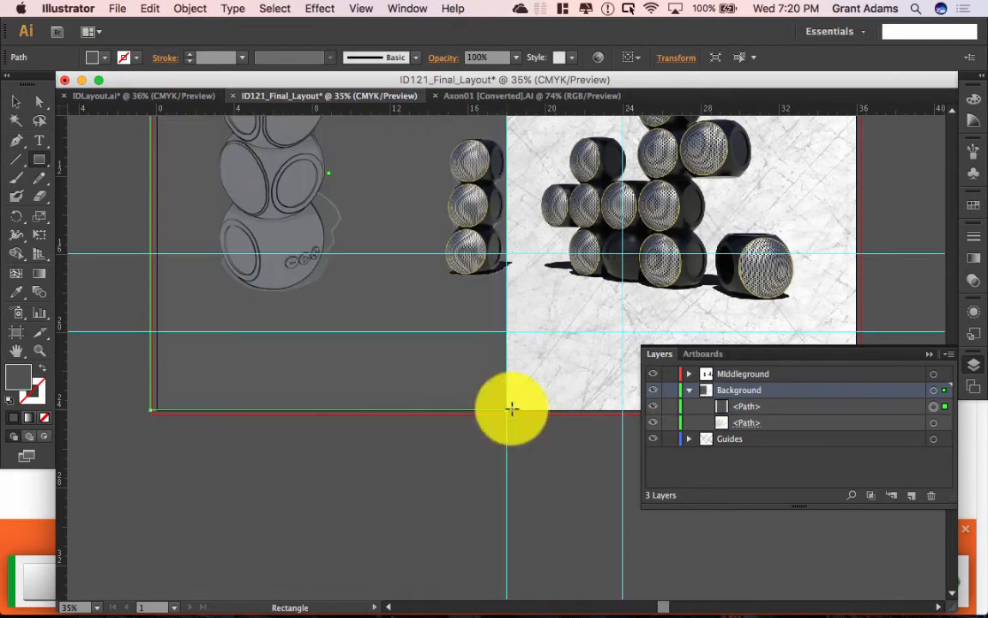
scroll(506, 339, up, 5)
scroll(511, 347, down, 5)
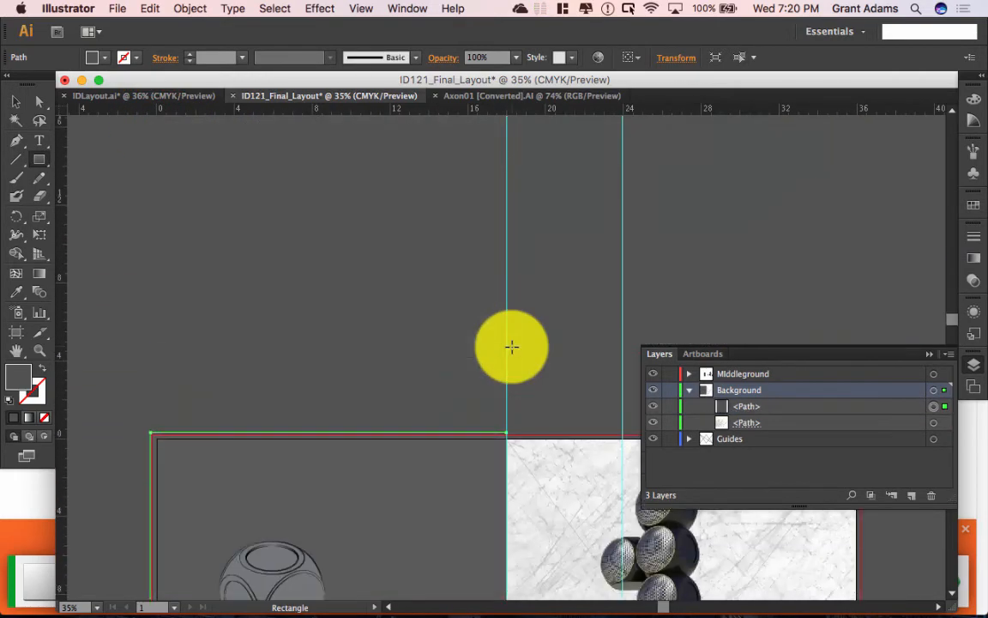
scroll(512, 346, up, 1)
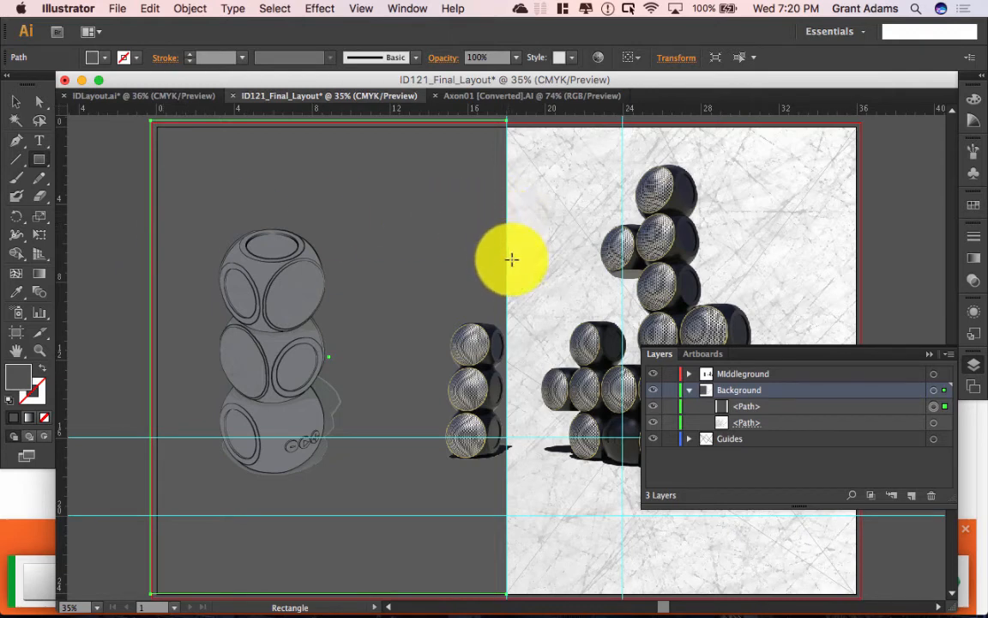
click(49, 274)
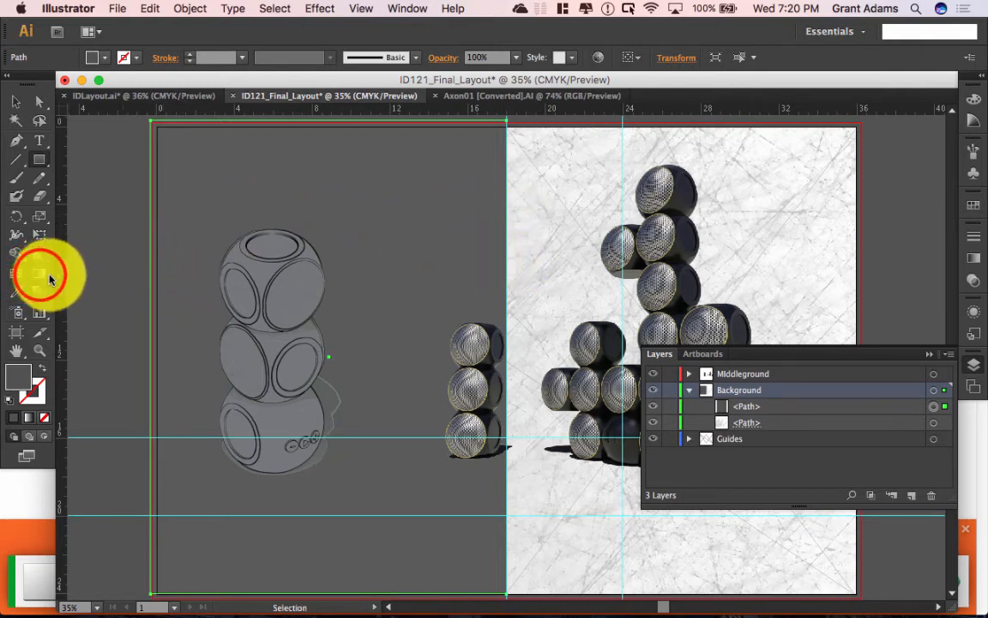
click(974, 255)
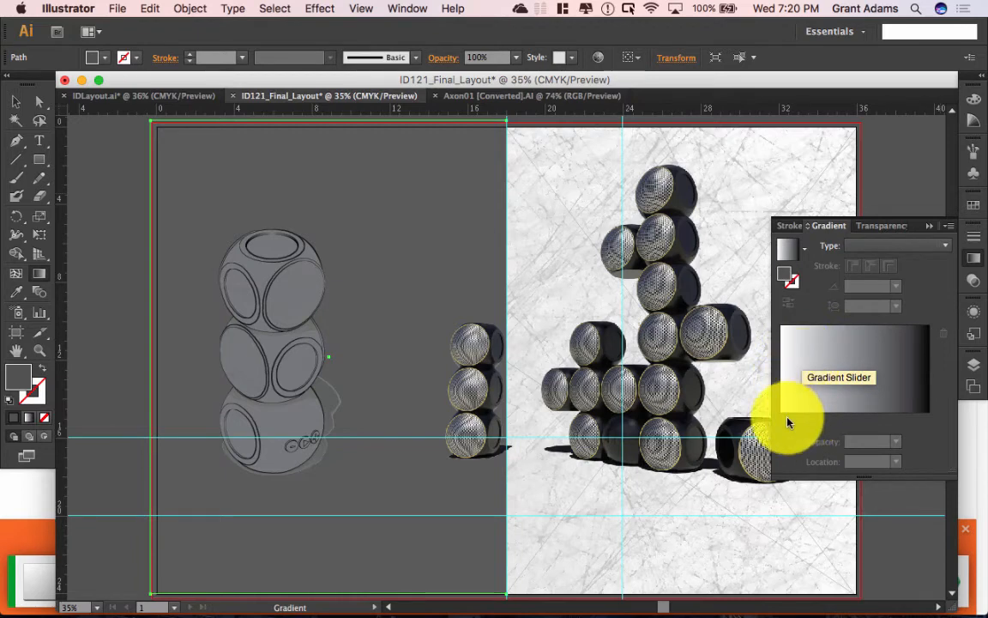
Step: Fill the rectangle with a white-to-black gradient and drop the None swatch onto its end stop
click(914, 422)
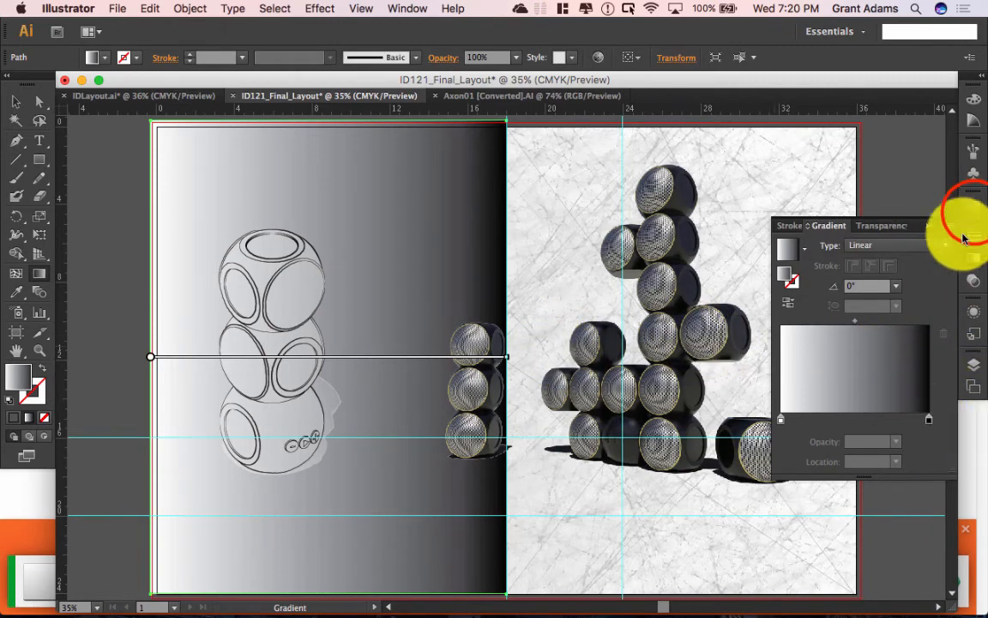
click(975, 206)
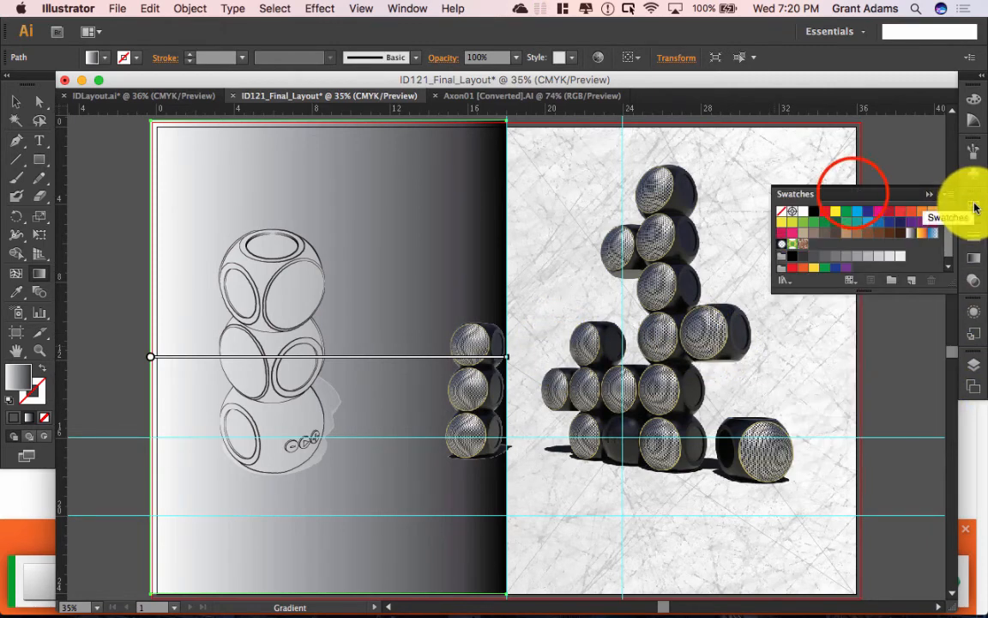
drag(849, 190, 335, 168)
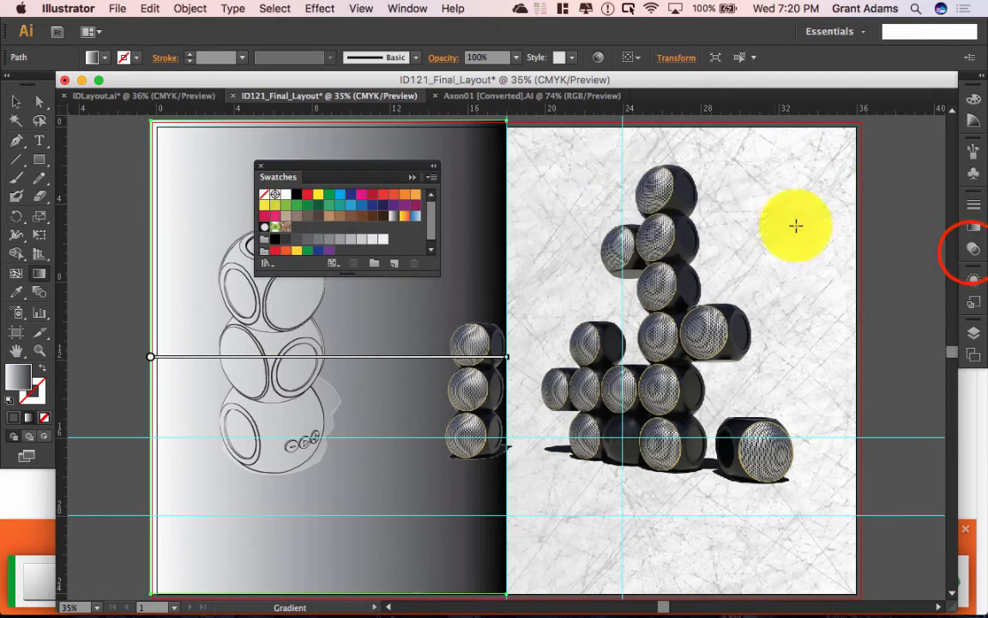
click(973, 249)
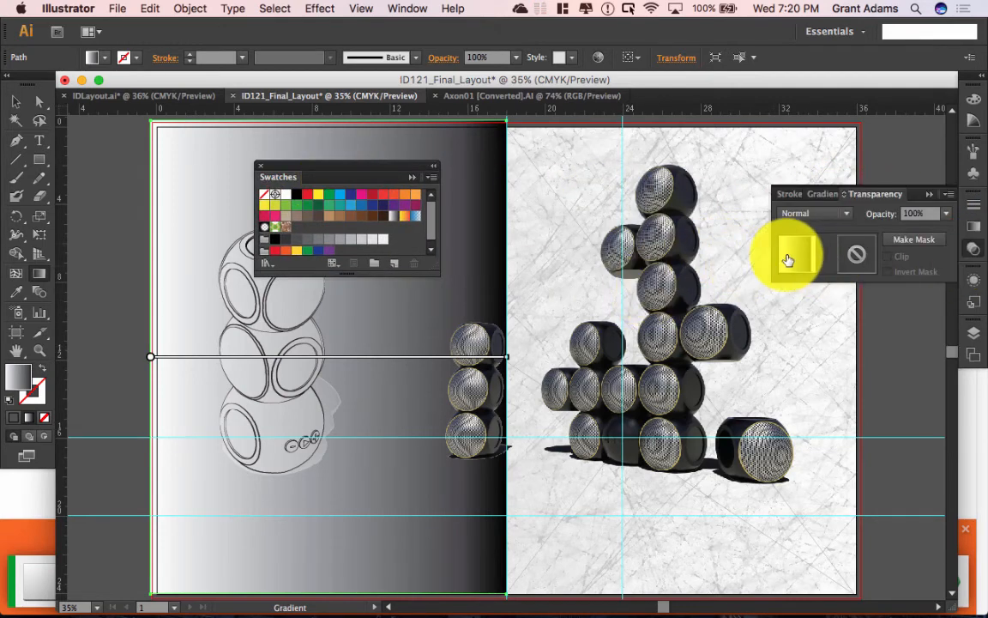
click(973, 226)
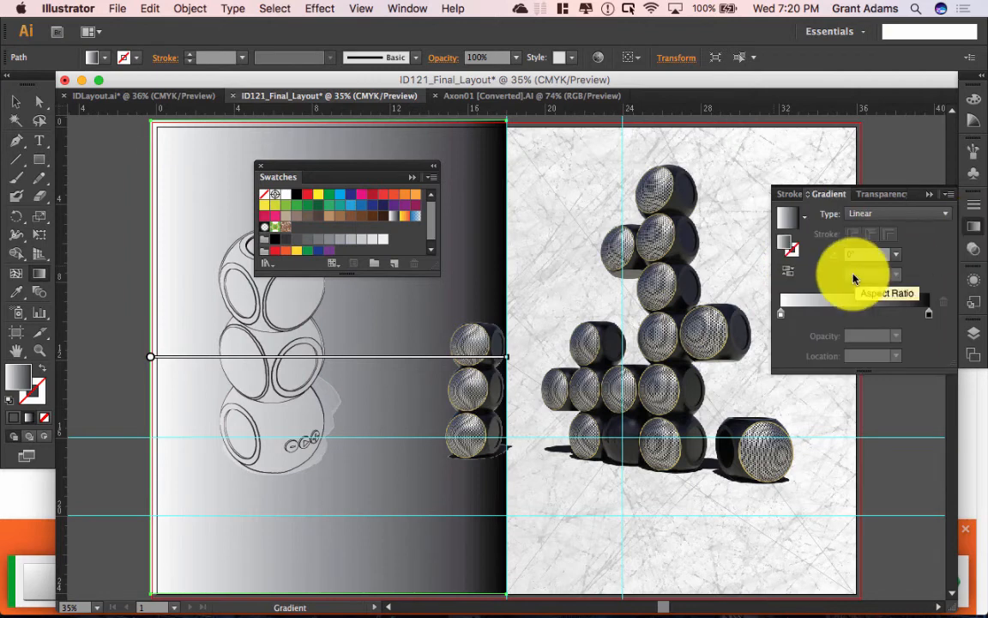
double_click(265, 196)
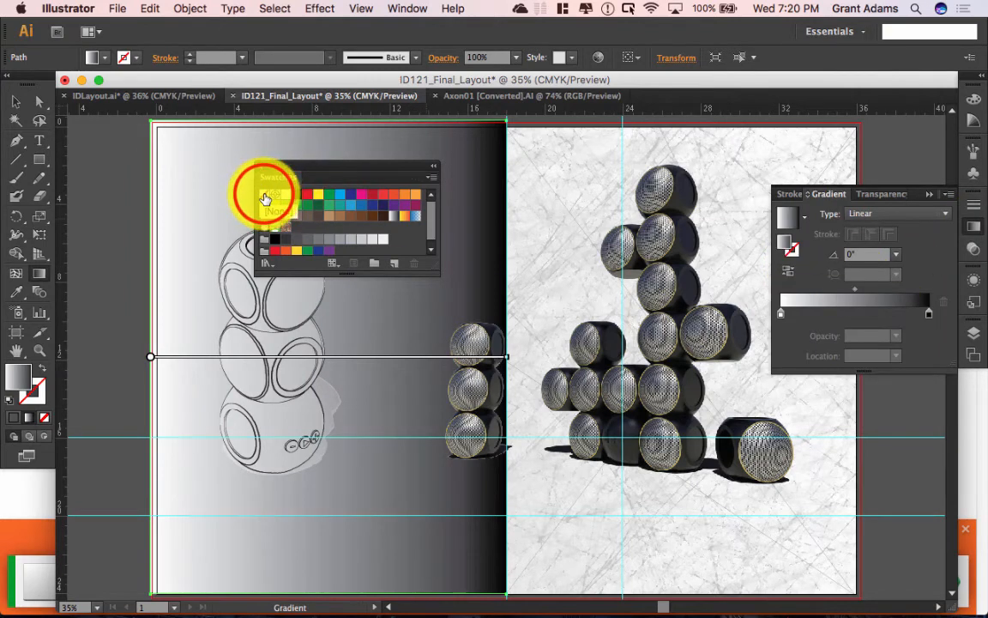
click(265, 197)
drag(266, 196, 916, 320)
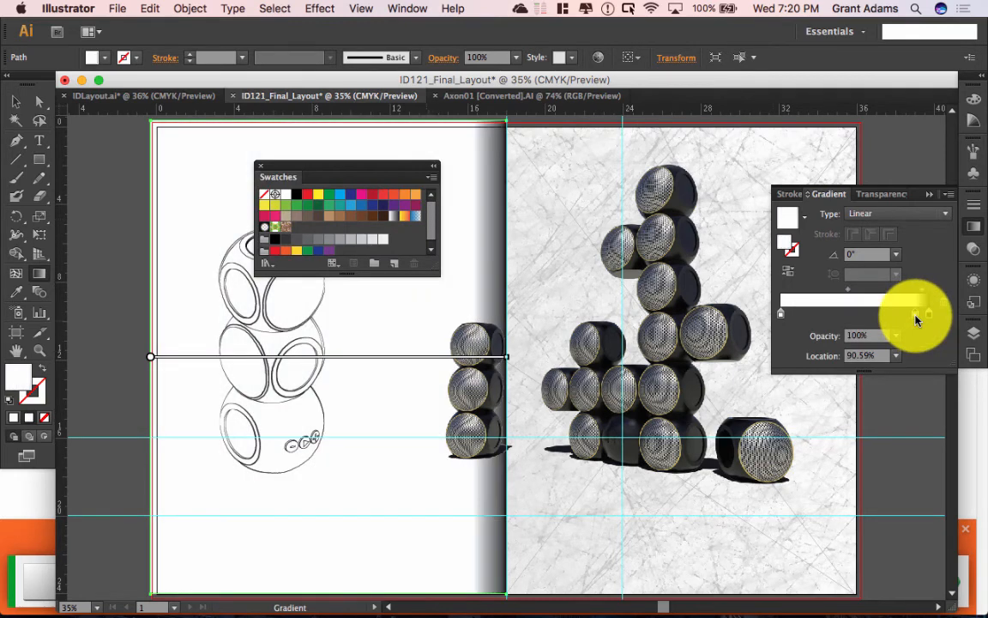
Step: Set the gradient's right (dark) stop to 0% opacity so it fades to transparent
click(918, 322)
click(917, 319)
double_click(916, 317)
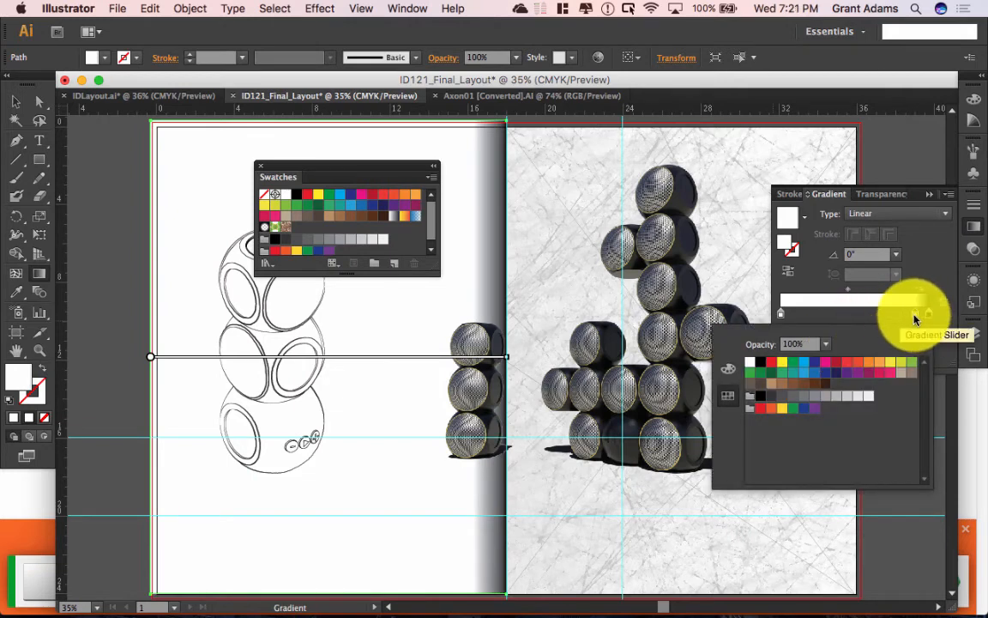
click(915, 314)
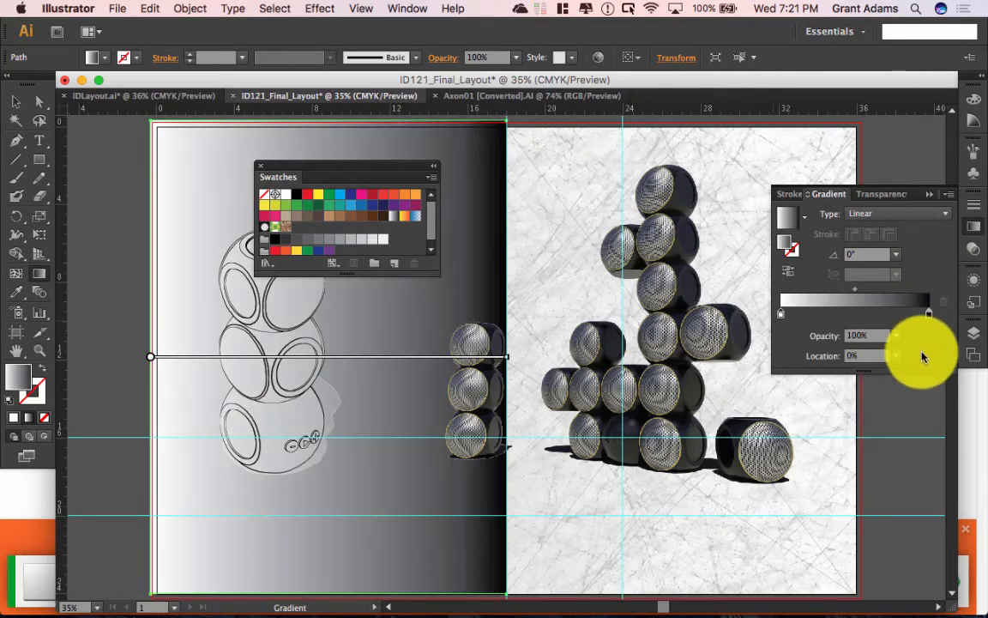
click(930, 323)
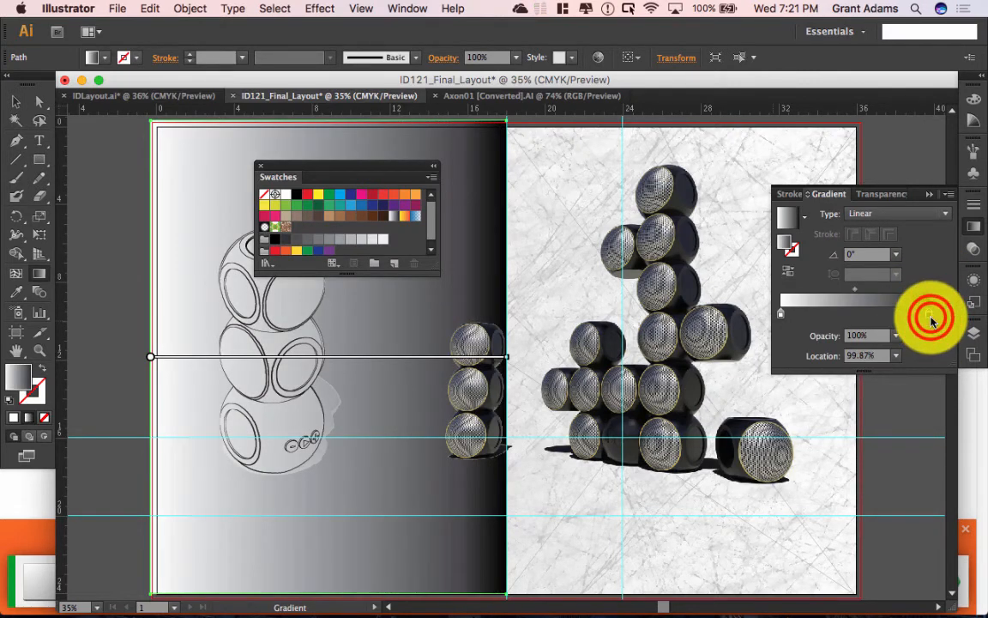
double_click(929, 320)
click(822, 347)
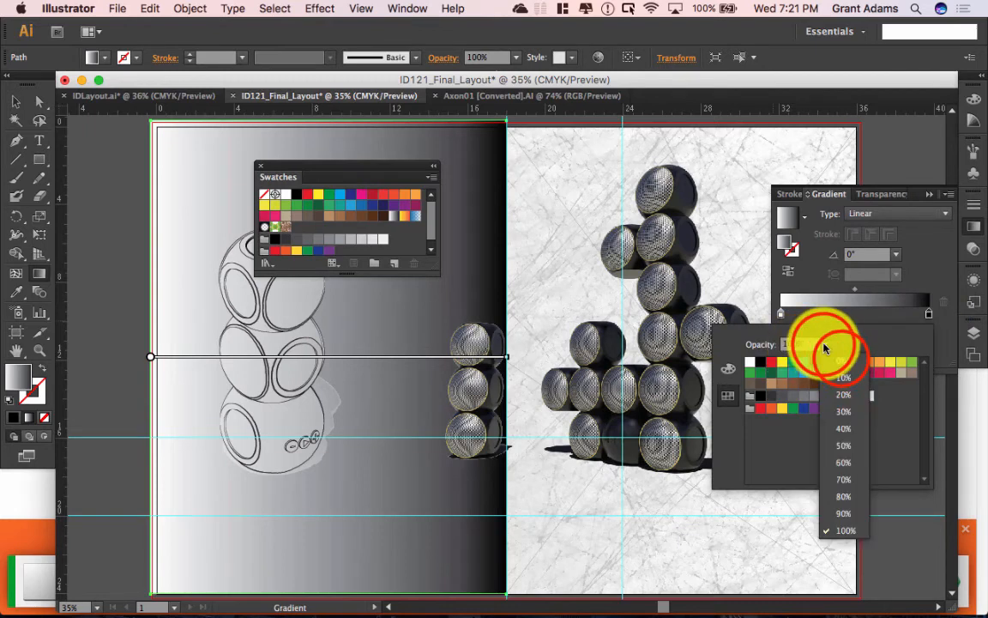
click(852, 361)
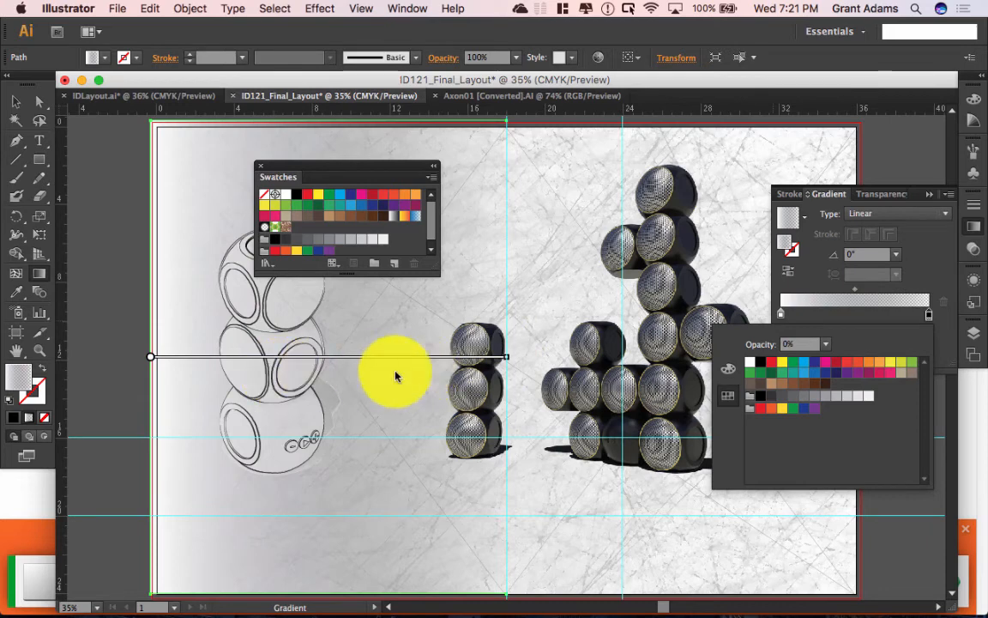
Step: Shift the gradient midpoint to about 61% and reselect the left-page rectangle
click(857, 290)
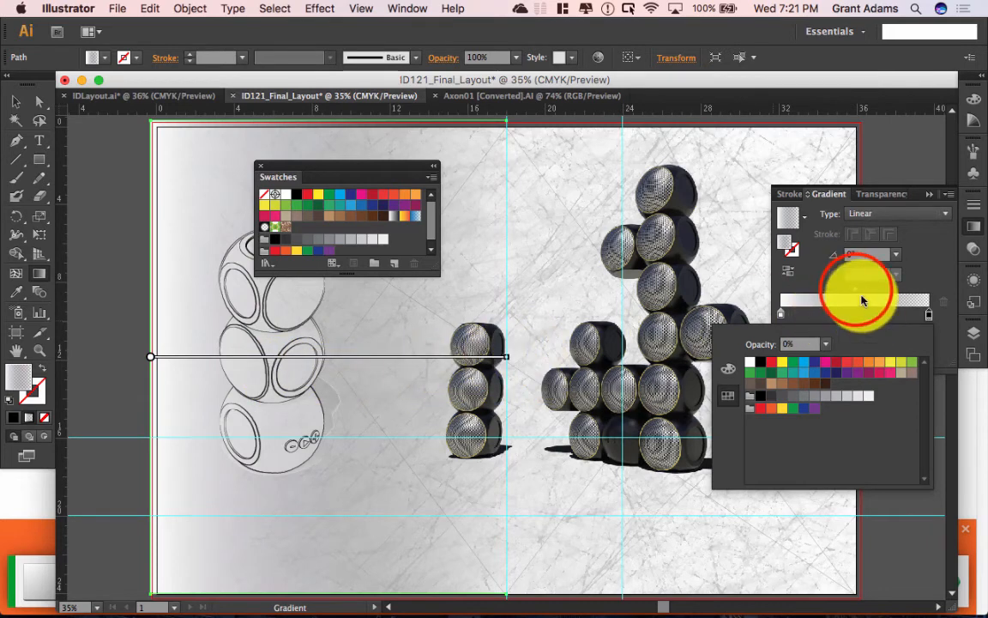
click(856, 292)
click(857, 292)
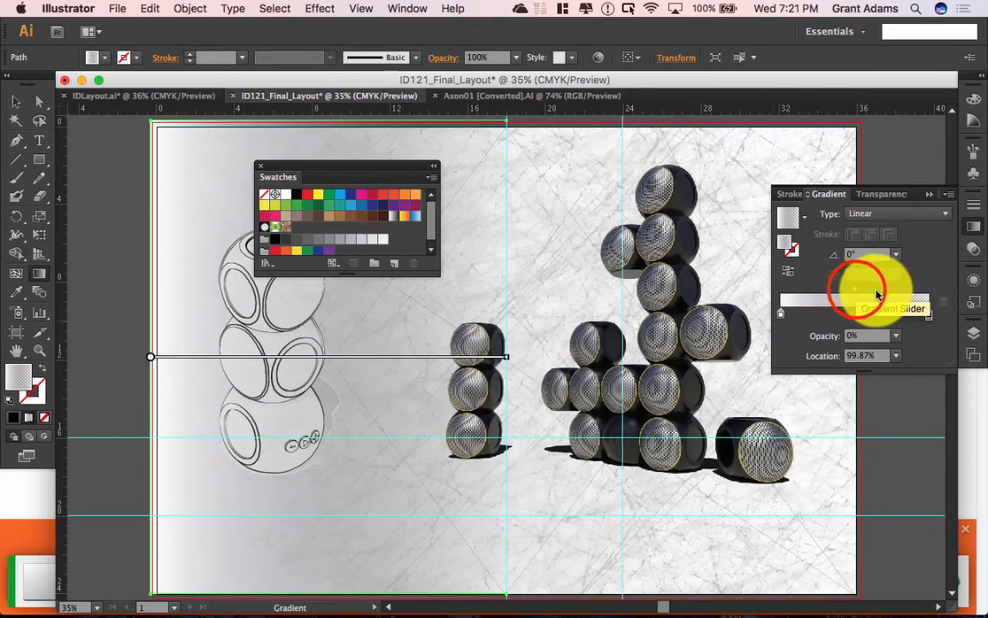
drag(857, 294, 873, 291)
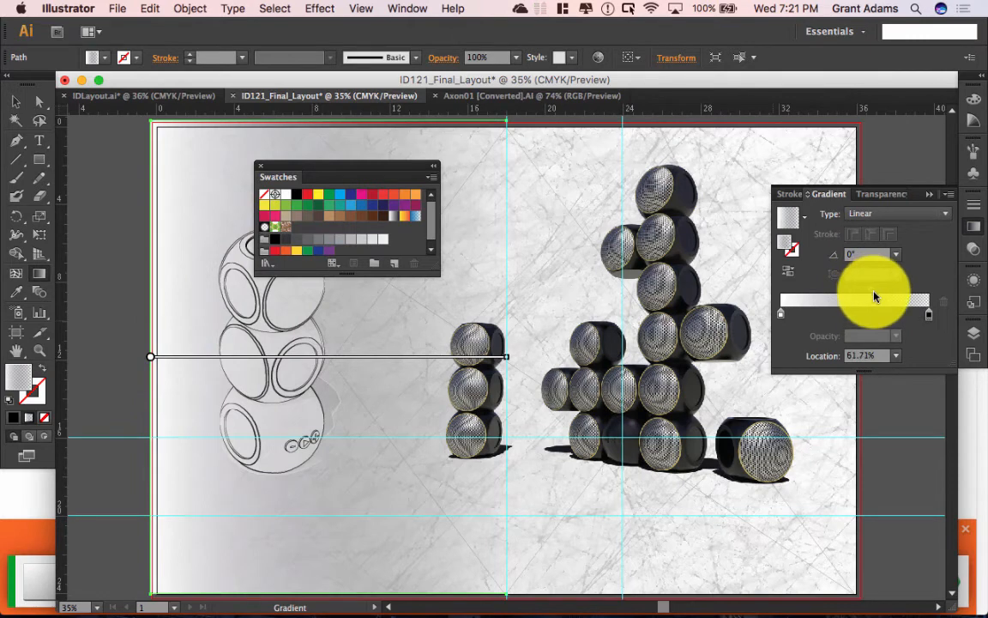
click(115, 297)
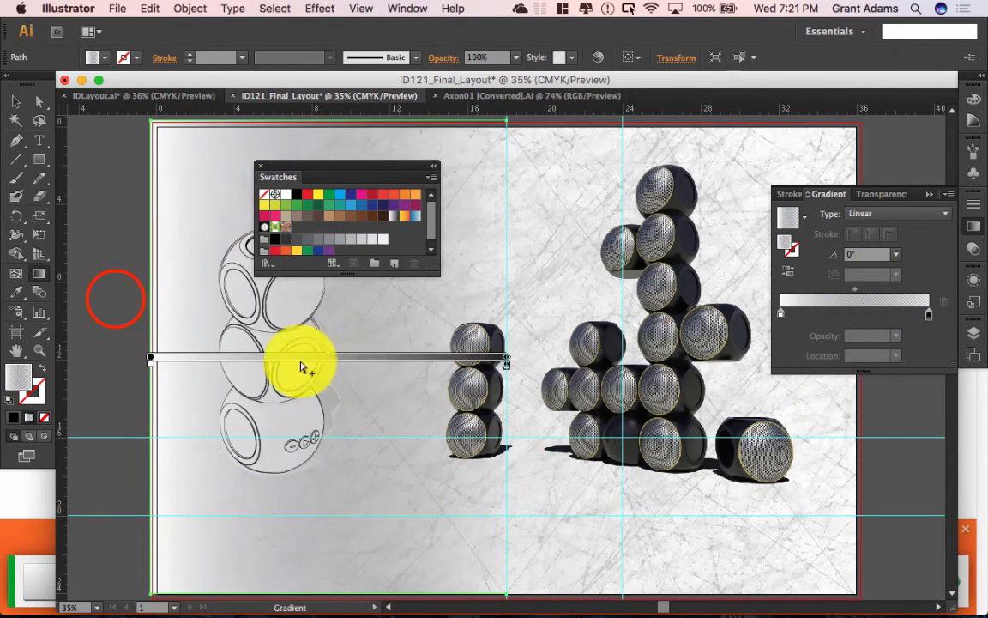
click(15, 101)
click(208, 174)
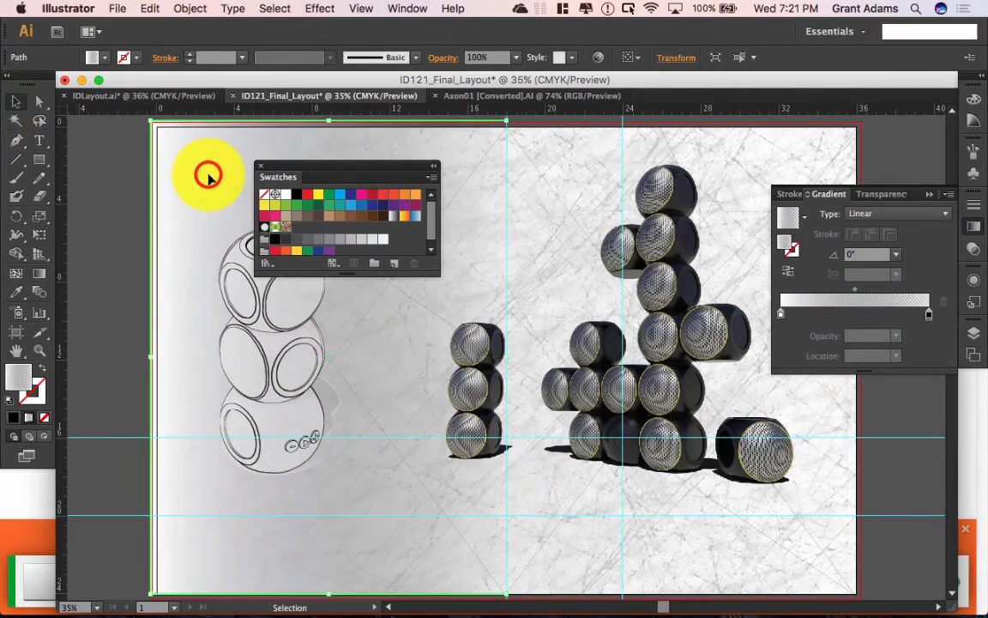
Step: Adjust the left-half gradient's midpoint, settling it at 69.44% in the Gradient panel
drag(854, 289, 904, 288)
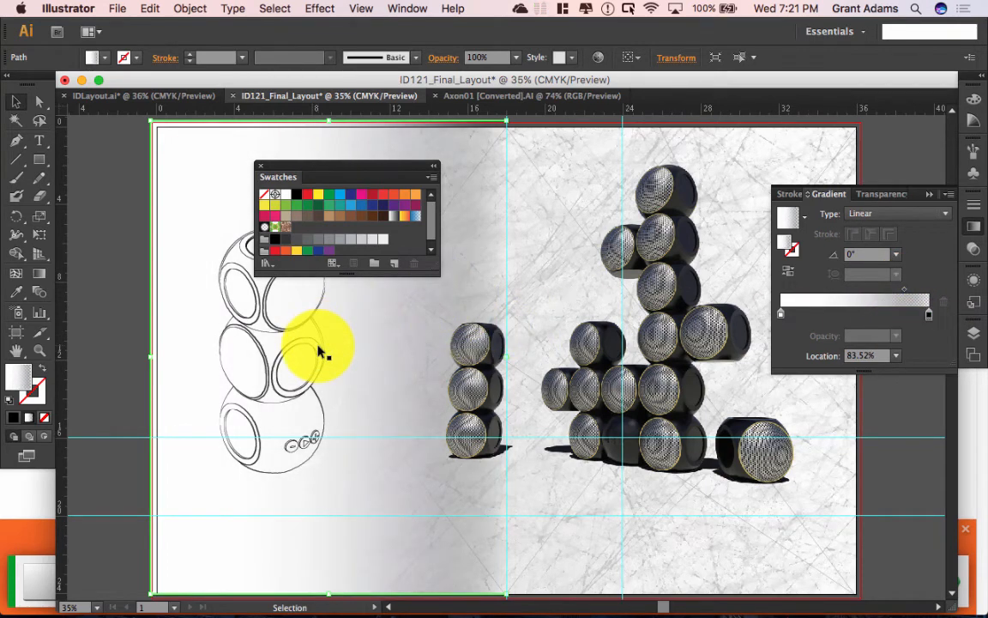
click(526, 283)
click(539, 301)
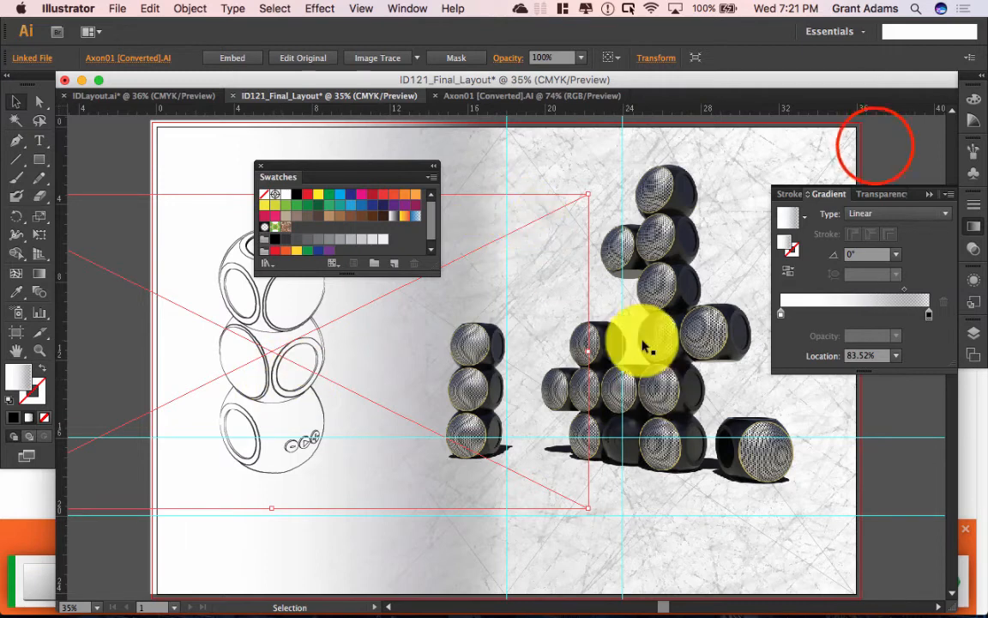
click(875, 148)
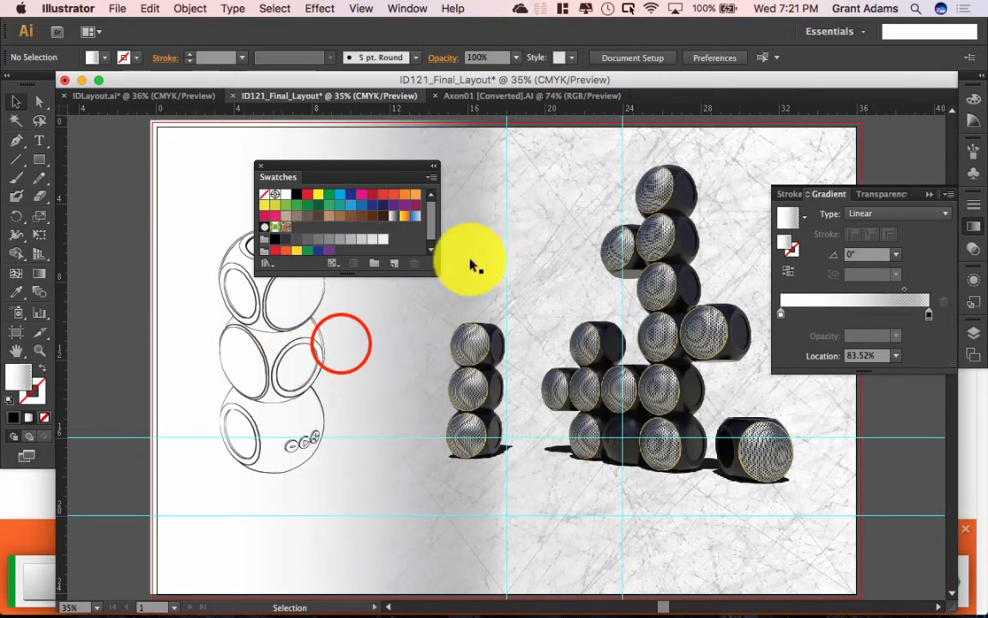
click(340, 345)
click(457, 164)
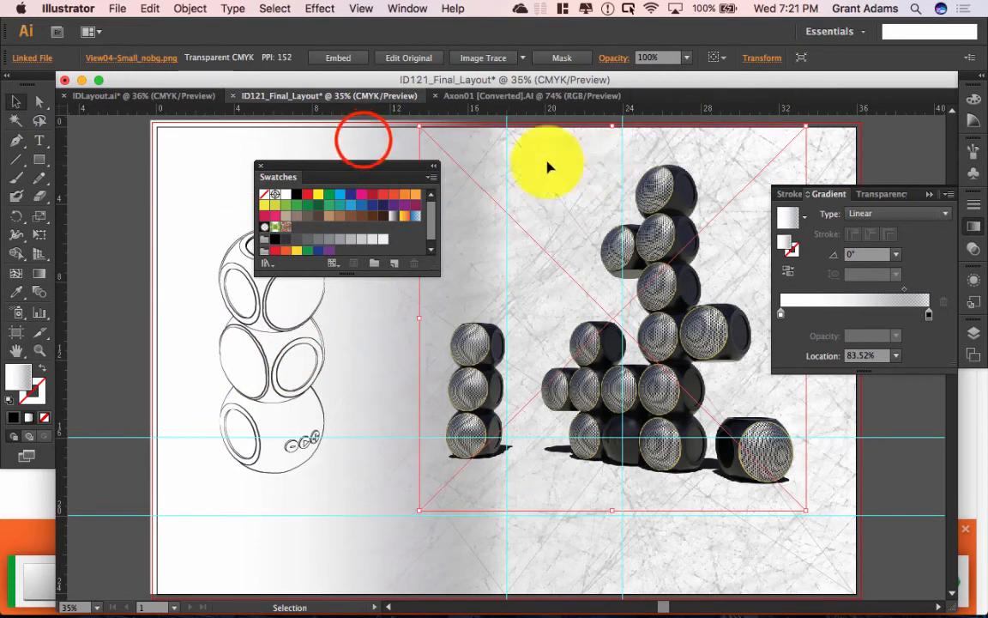
click(363, 142)
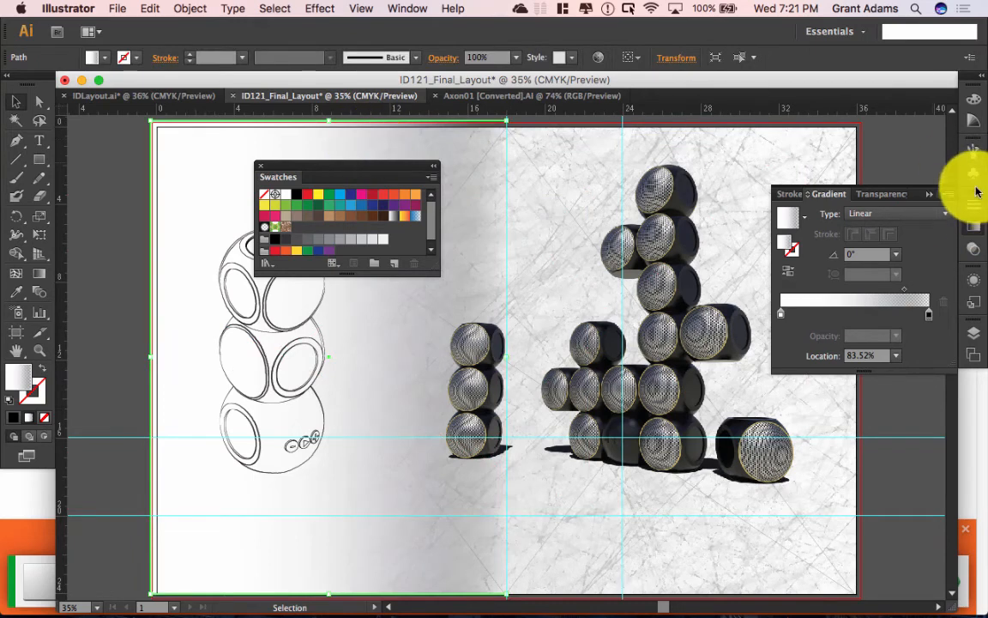
click(933, 198)
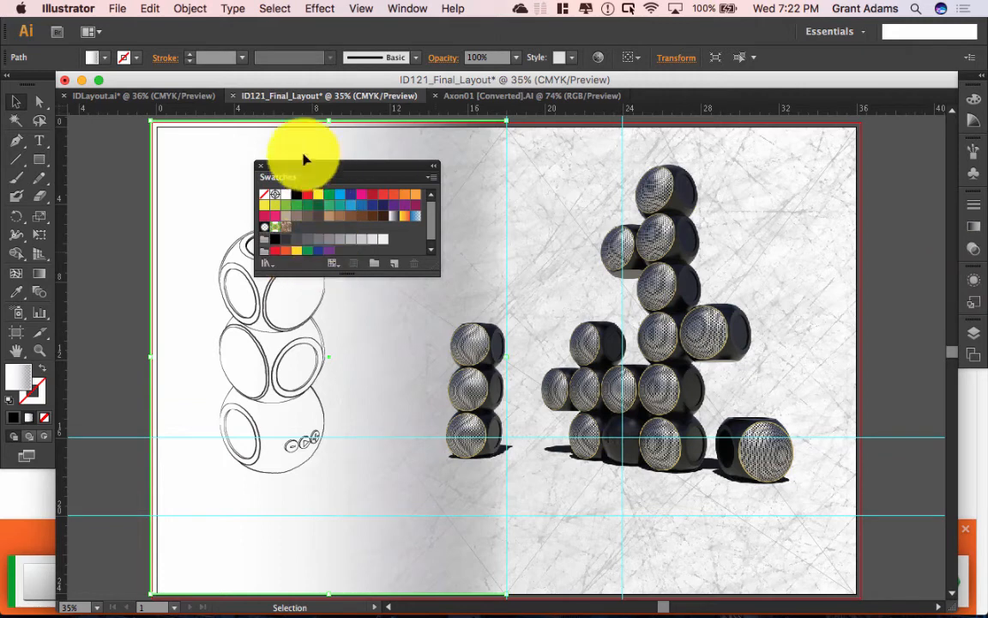
click(973, 227)
click(974, 228)
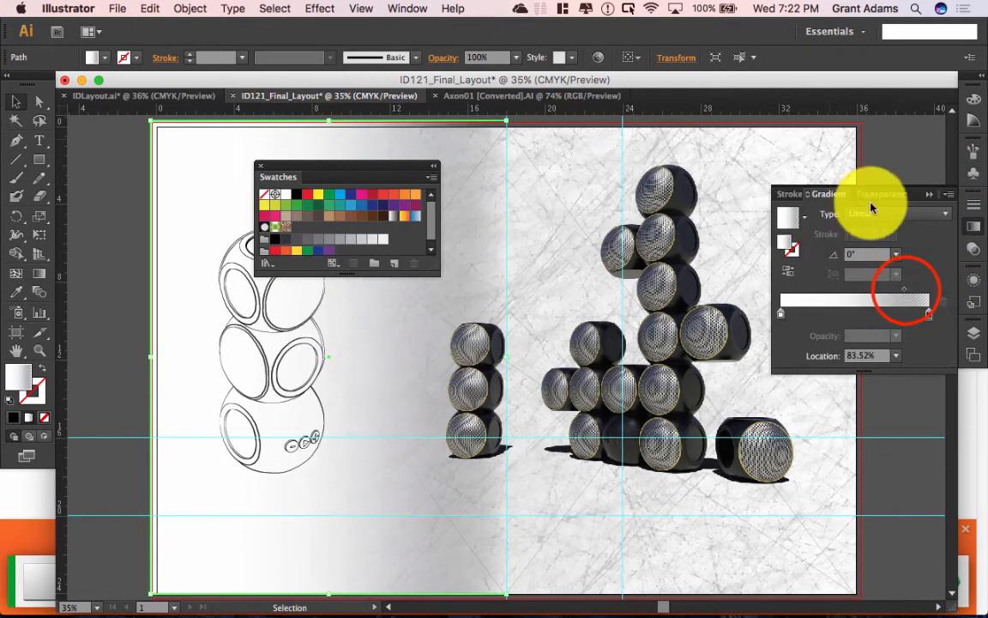
drag(904, 292, 885, 297)
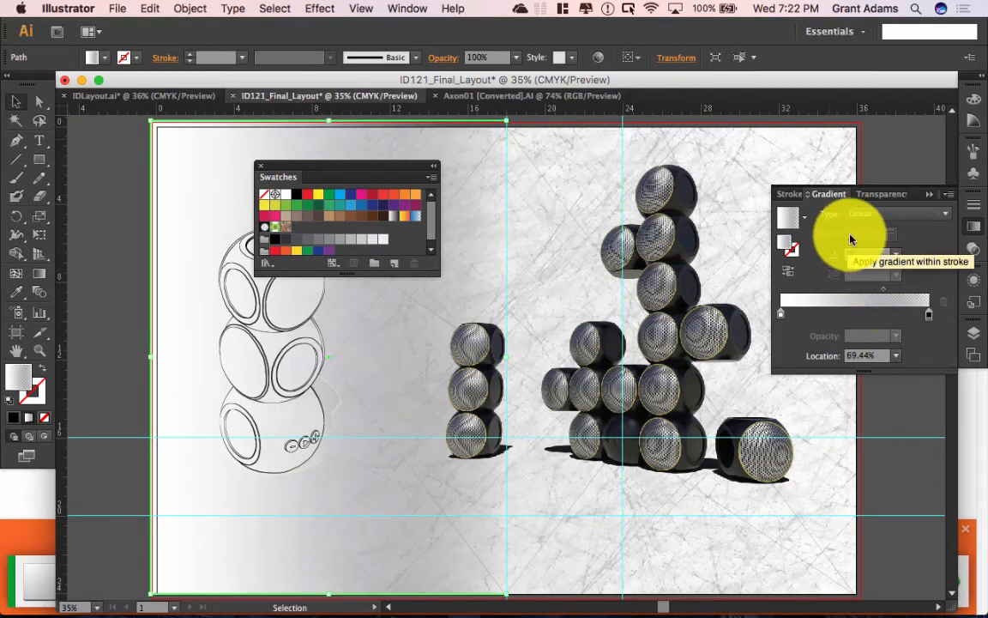
Step: Set the left-page gradient rectangle's blend mode from Normal to Overlay, then deselect
click(973, 248)
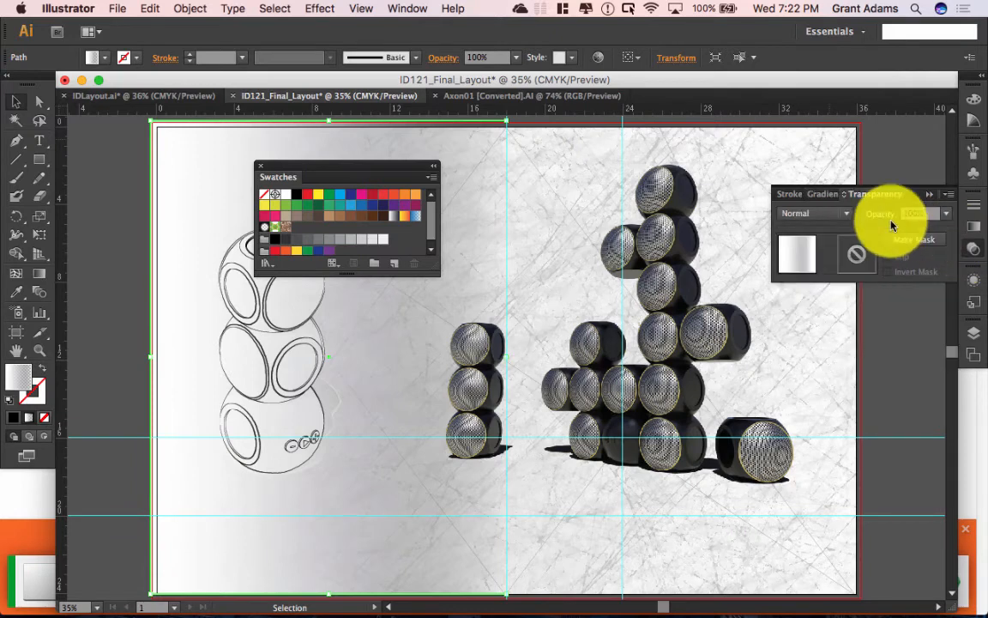
click(800, 214)
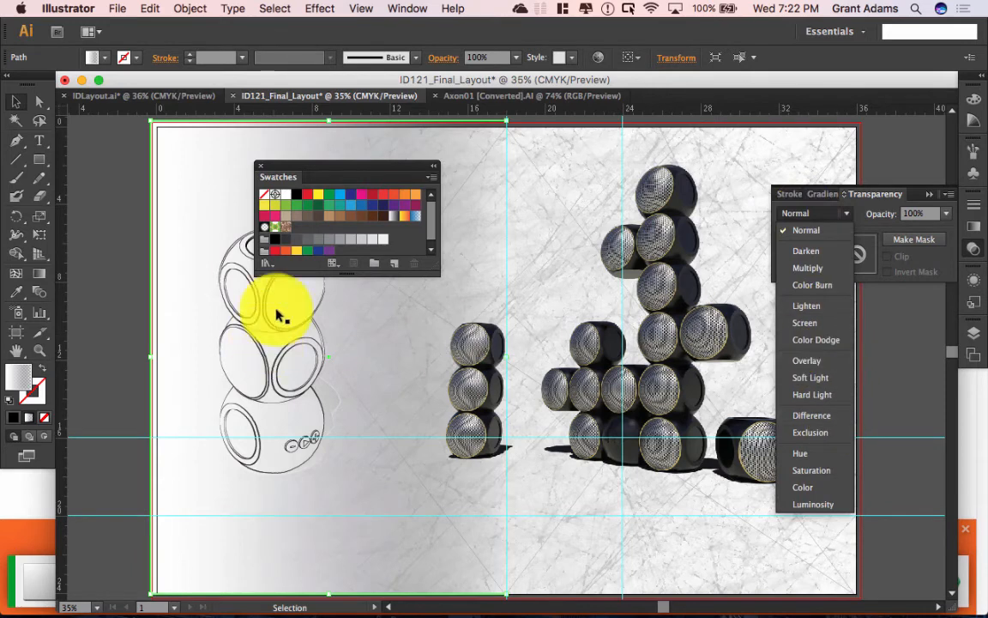
click(811, 363)
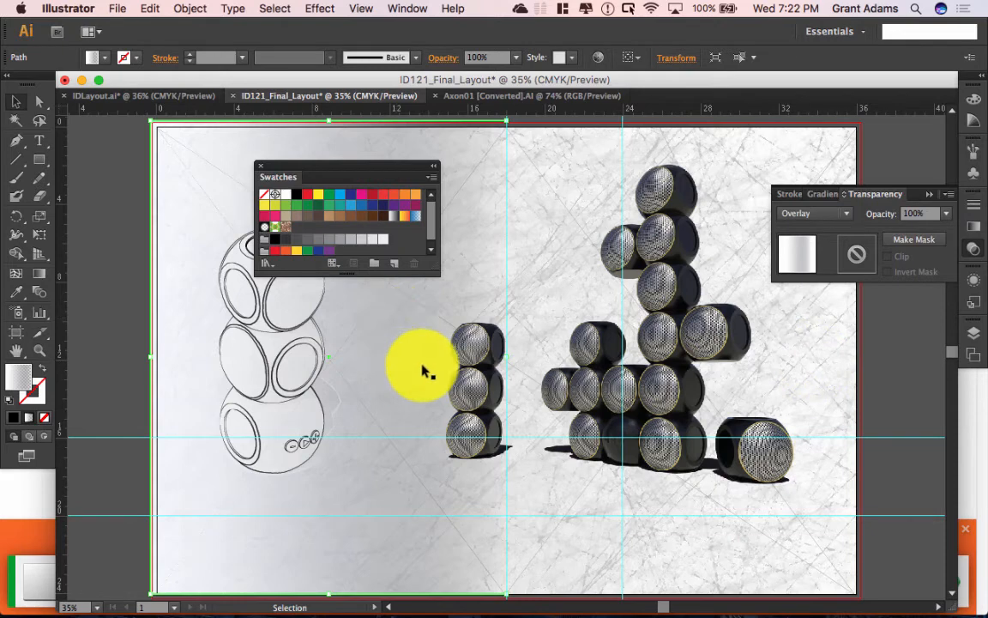
click(99, 262)
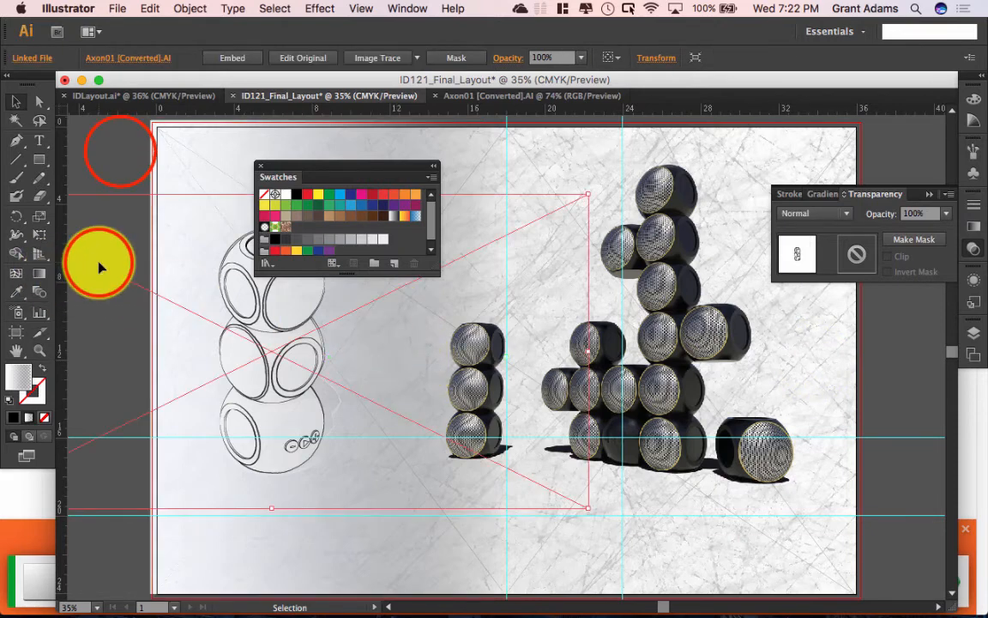
click(119, 171)
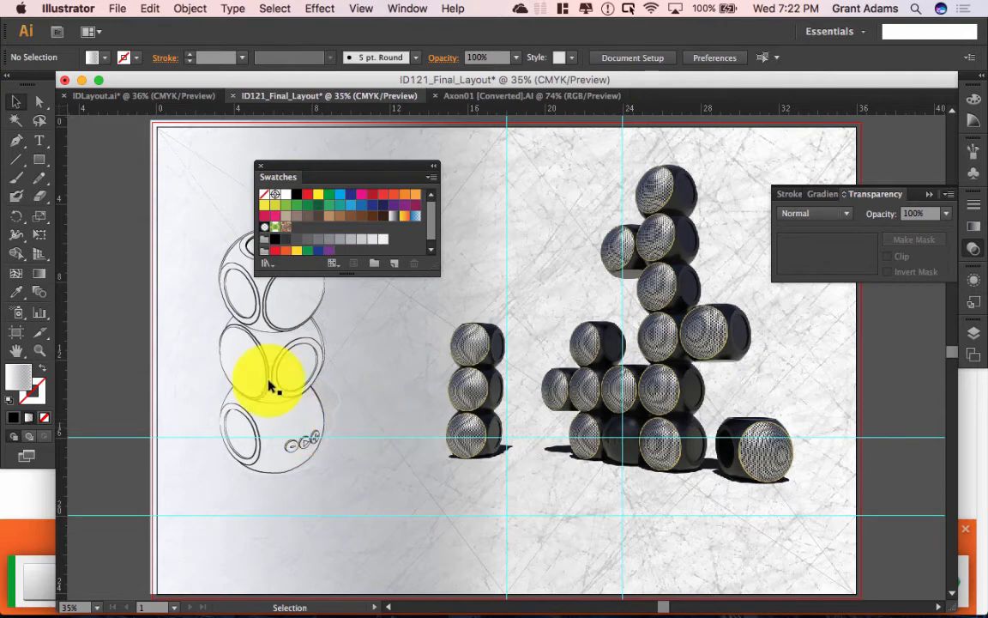
Step: Target the Background layer in the Layers panel
scroll(271, 386, down, 2)
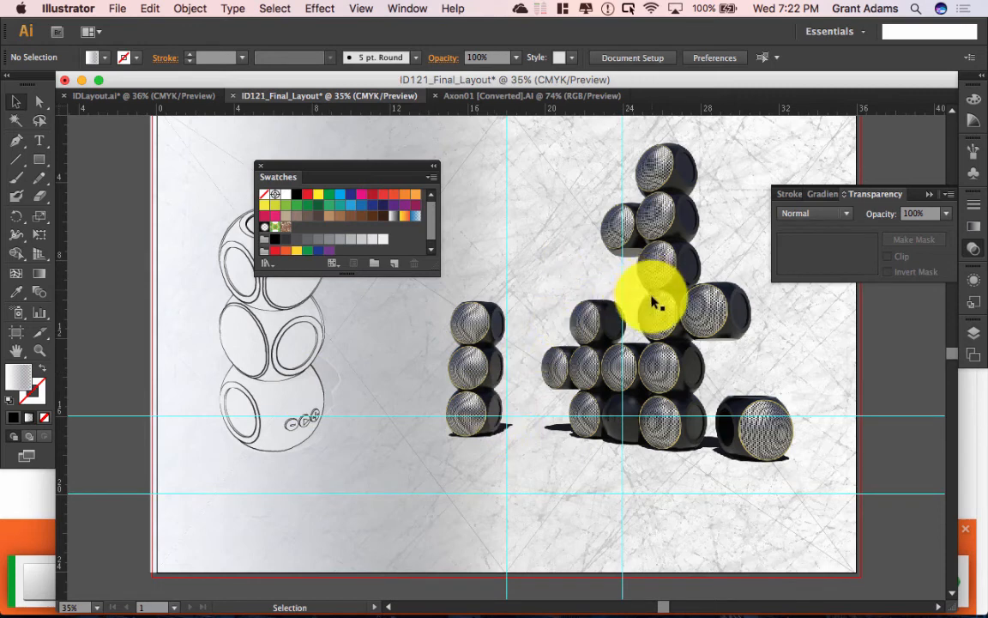
click(976, 336)
click(757, 356)
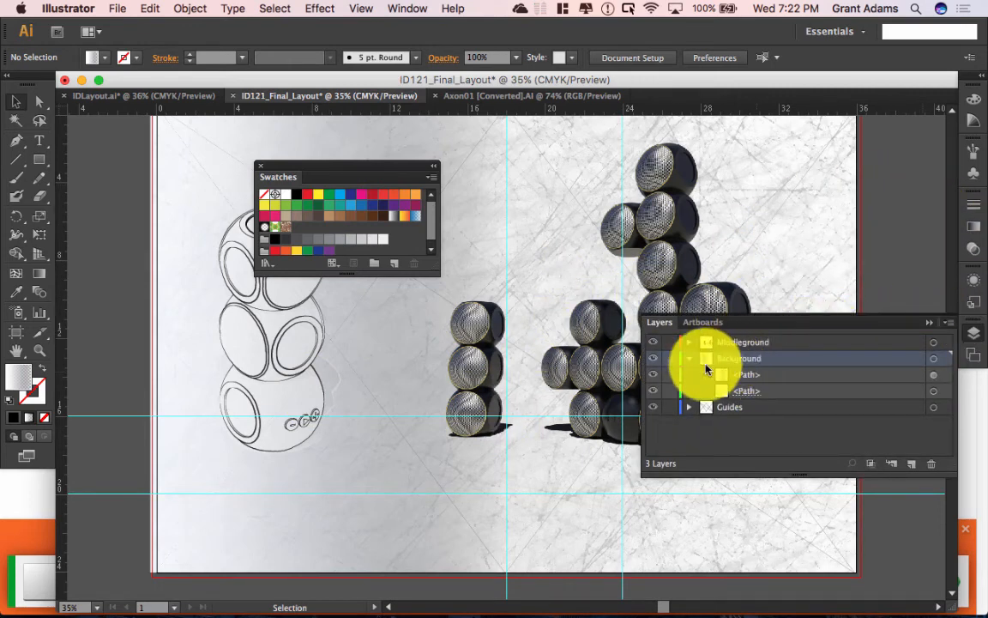
click(38, 141)
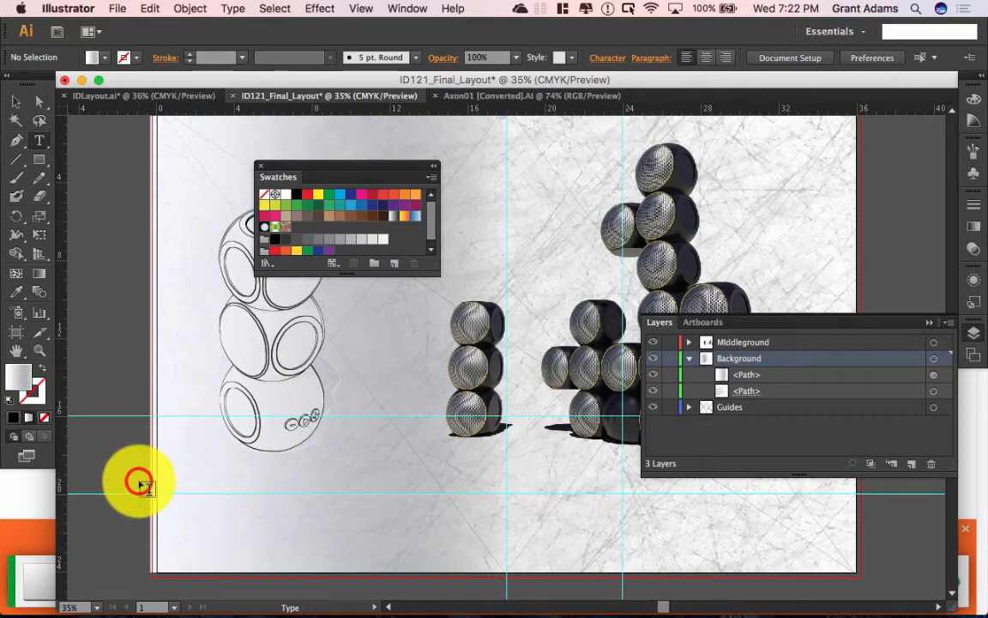
Step: Draw an area-type box along the bottom of the board, then open Spotlight search
drag(138, 481, 736, 575)
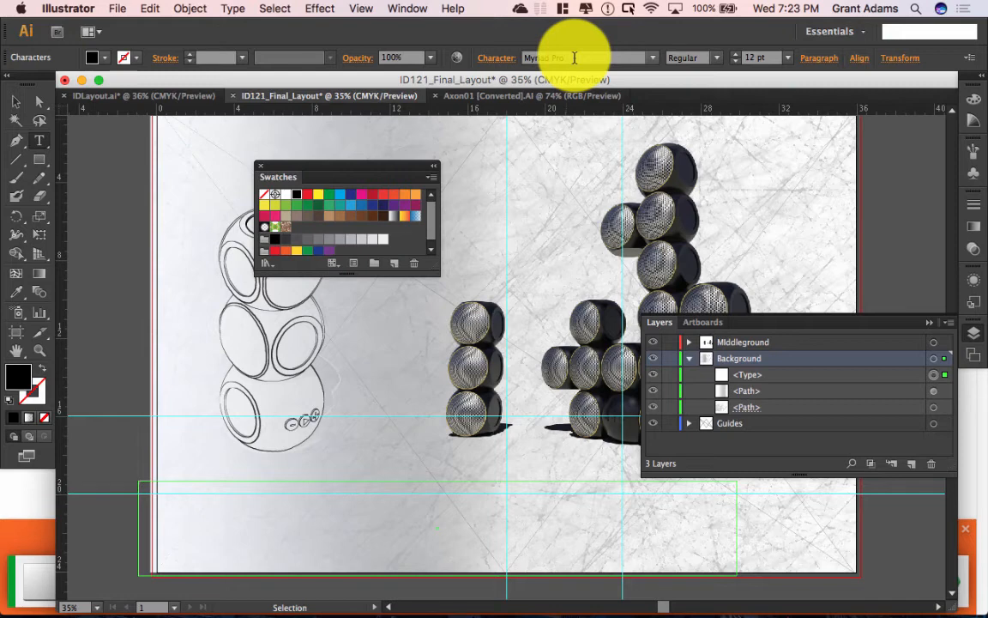
key(super+space)
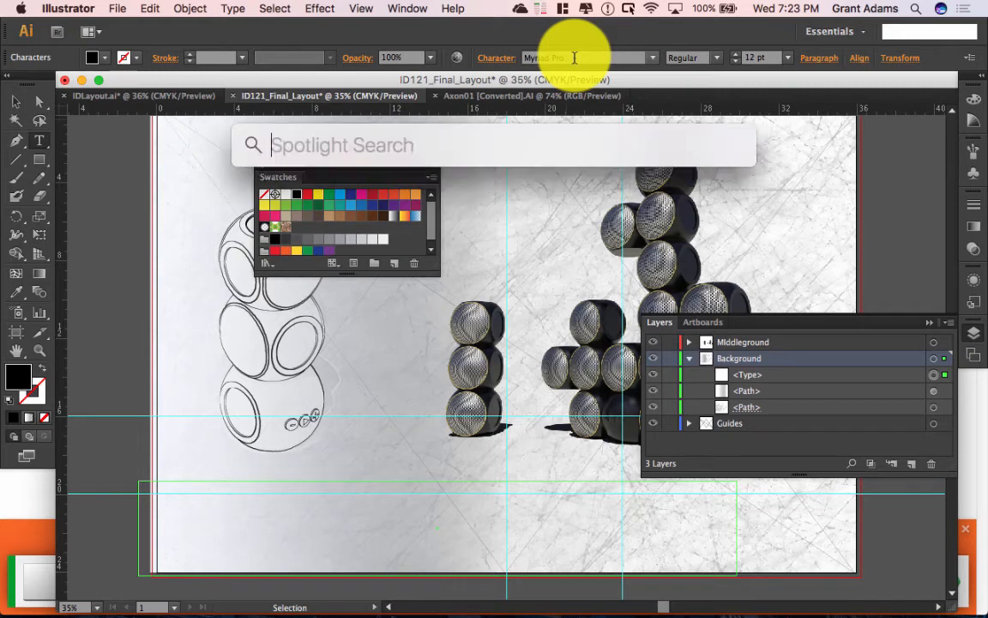
Step: Launch Font Book via Spotlight and preview Al Bayan, Arial and Alex Brush
text(font)
key(Return)
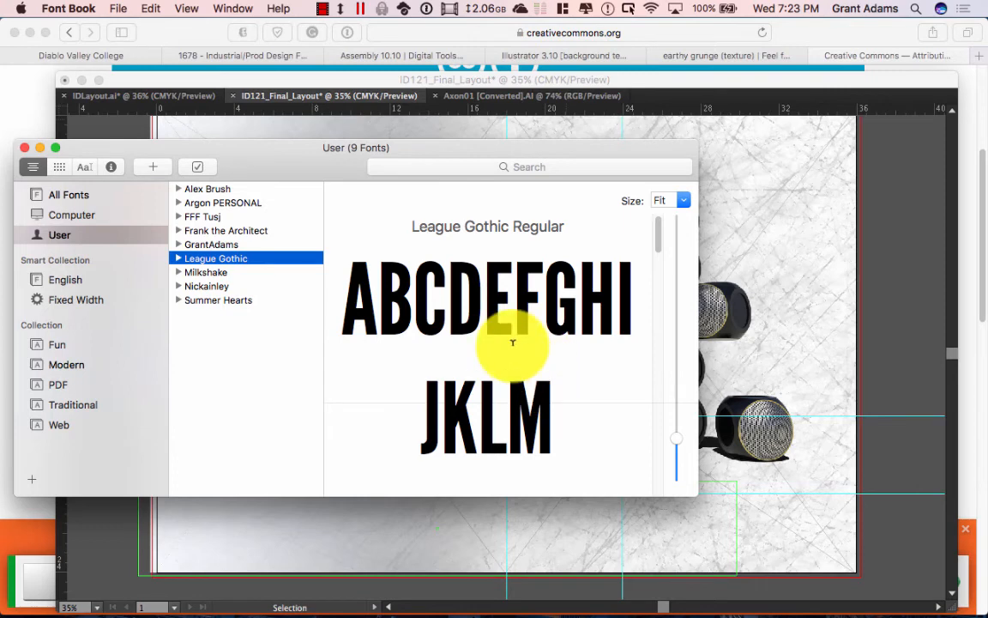
click(69, 196)
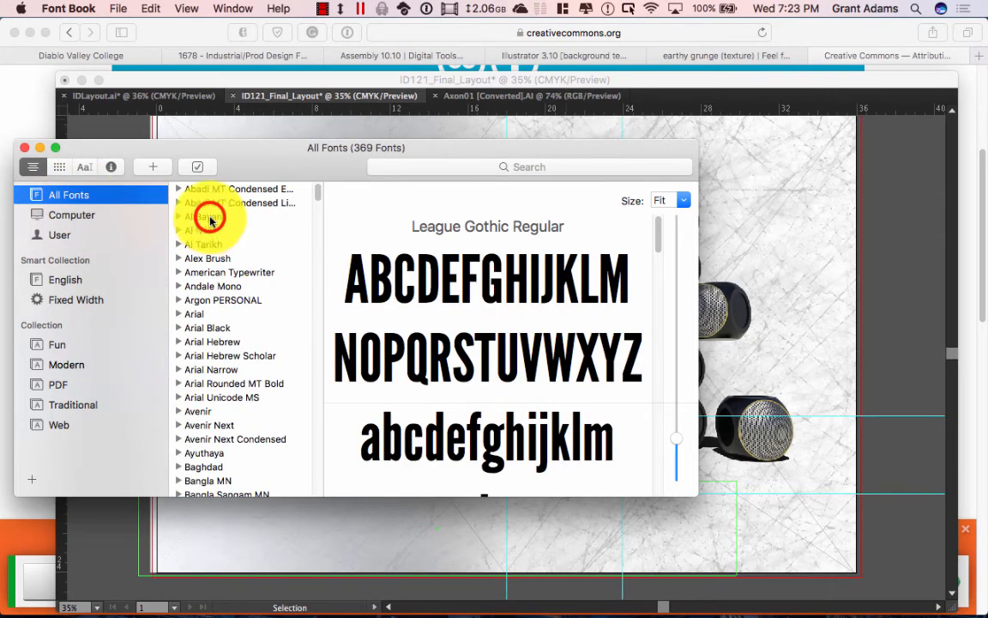
click(209, 218)
click(206, 312)
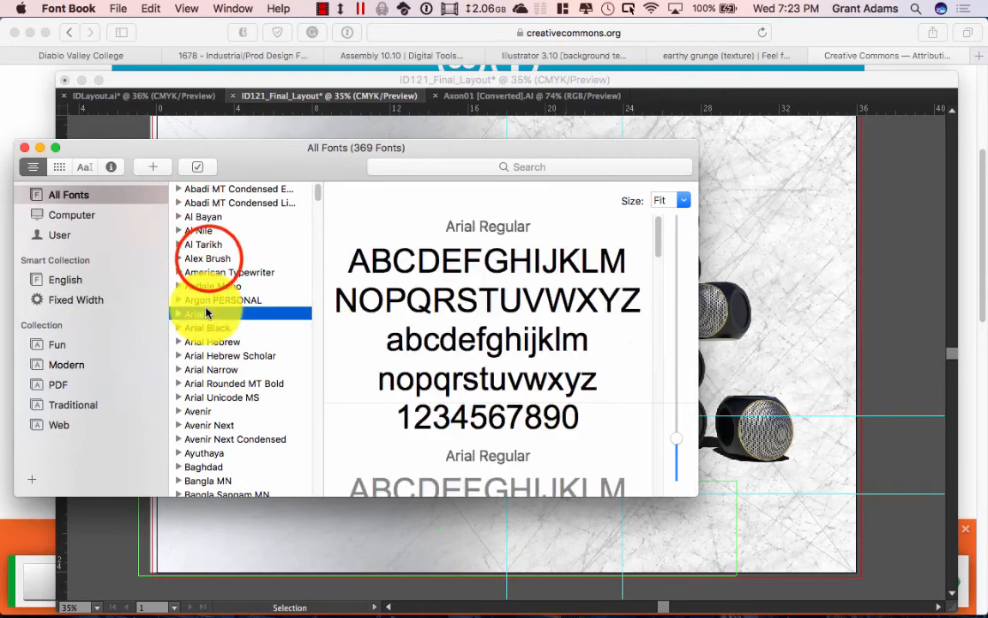
click(210, 259)
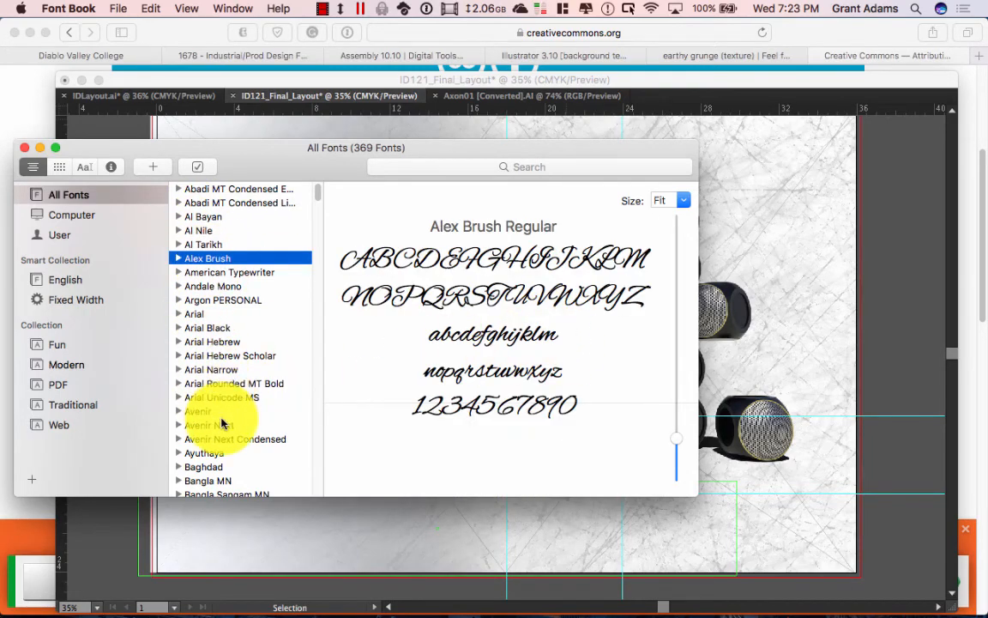
scroll(222, 422, down, 5)
scroll(214, 403, down, 7)
Step: Preview Birch Std, Bodoni Ornaments, Bradley Hand, Cambria Math, Corbel and Farisi, then close Font Book
click(206, 331)
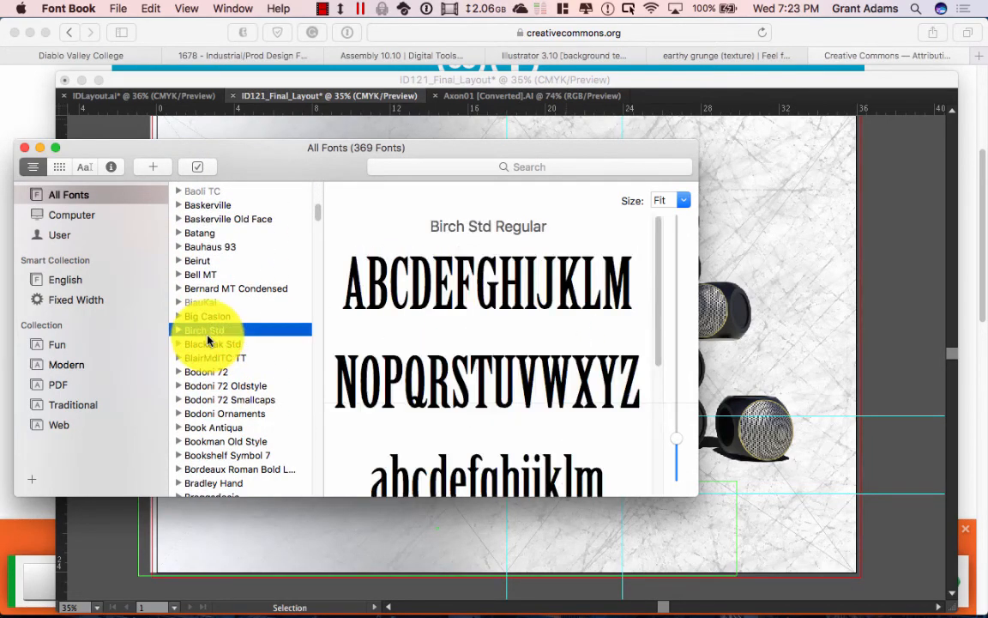
click(207, 415)
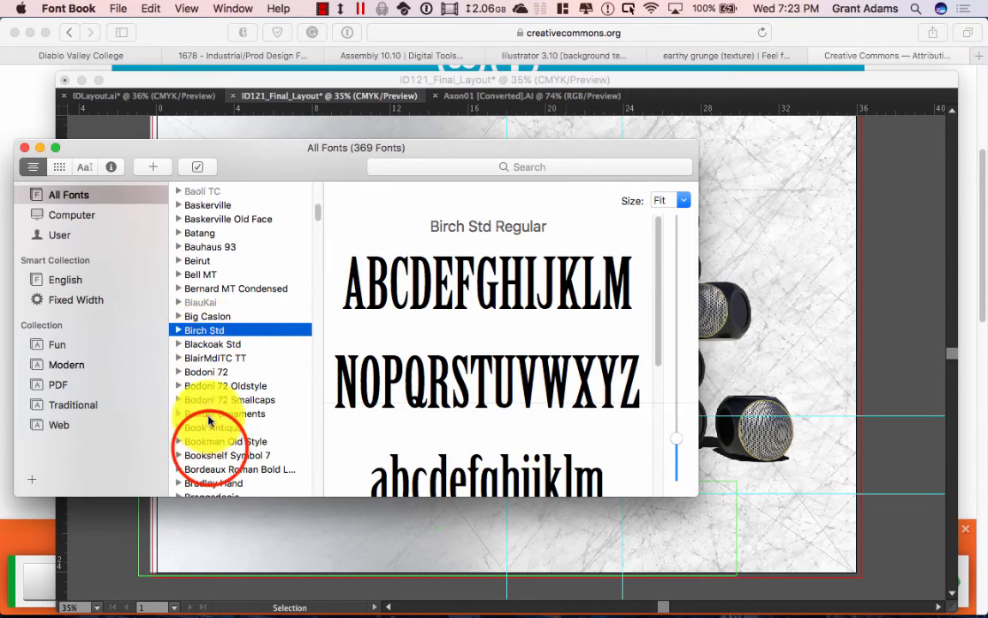
click(210, 454)
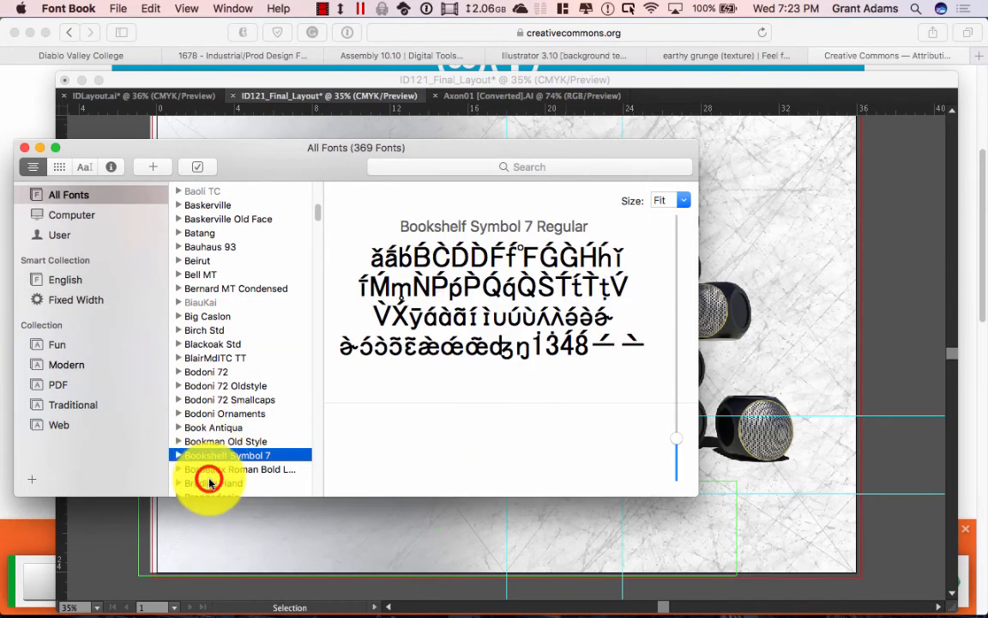
click(206, 482)
scroll(206, 350, down, 4)
scroll(206, 350, down, 5)
click(206, 350)
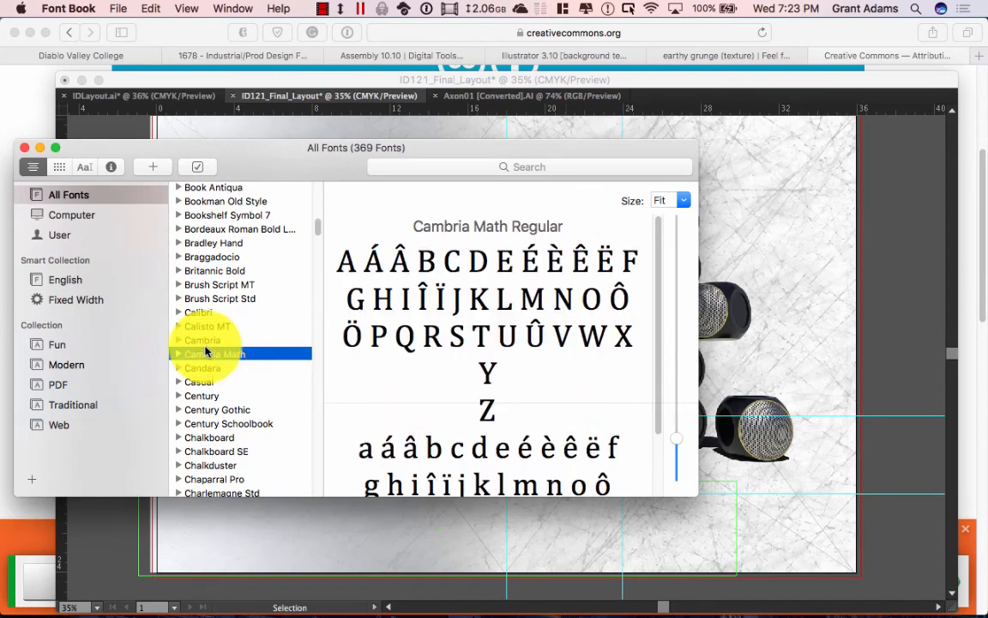
scroll(221, 424, down, 8)
click(221, 432)
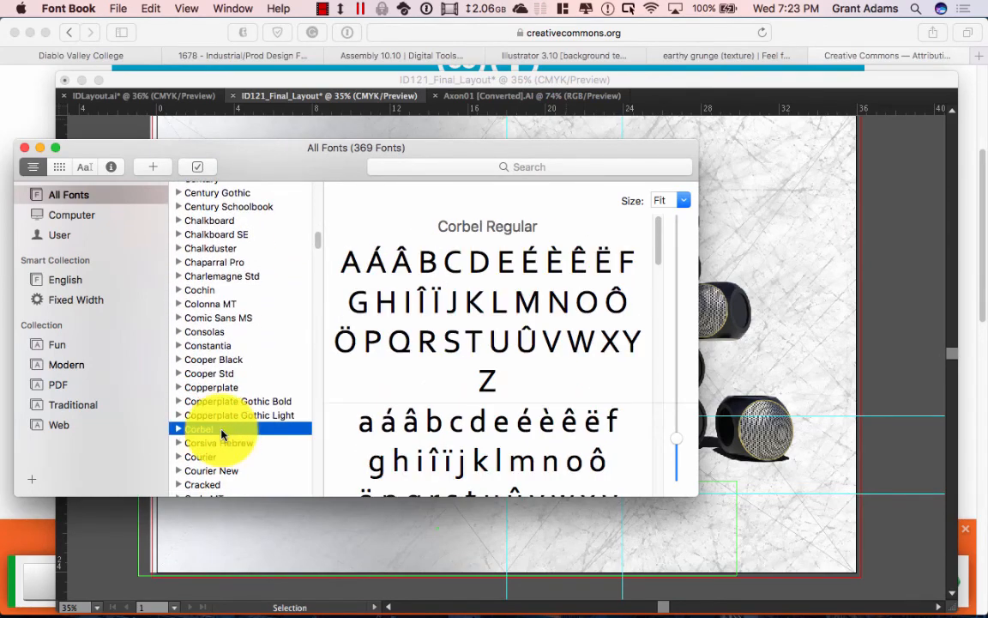
scroll(221, 434, down, 7)
click(219, 389)
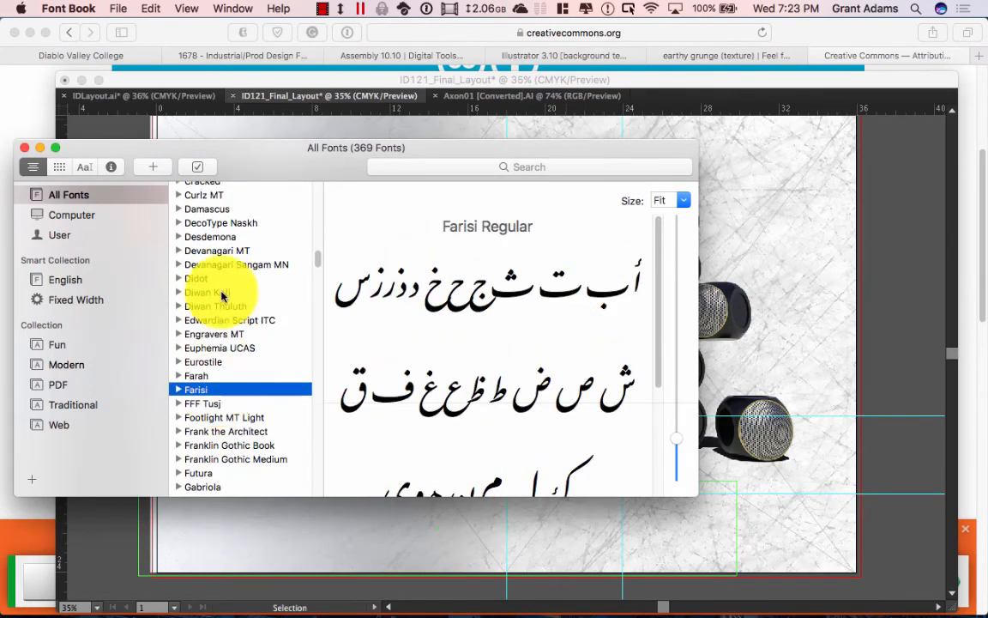
click(24, 147)
key(t)
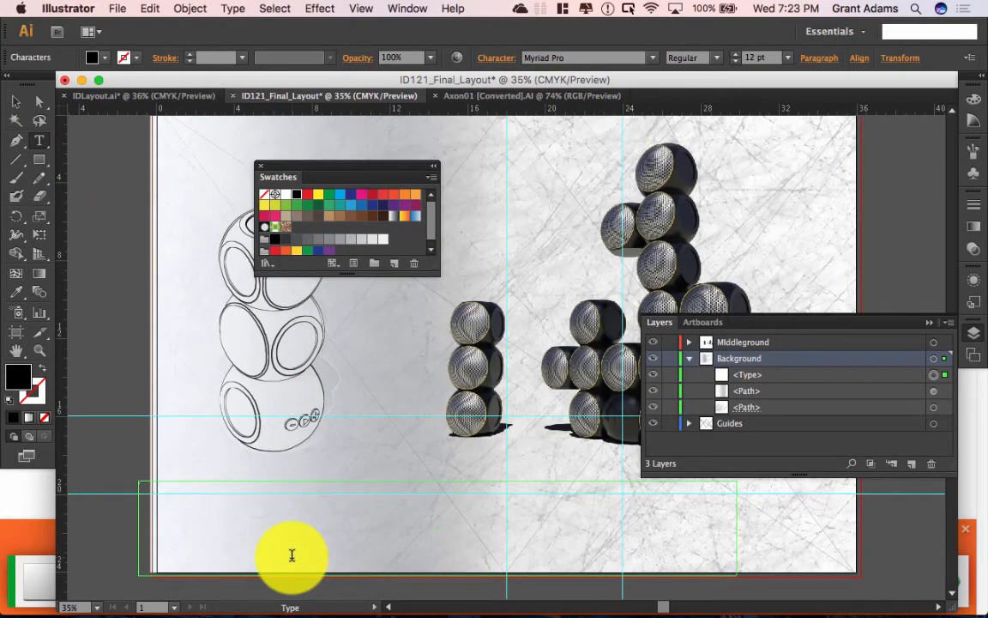
Step: Choose League Gothic and set the text size, trying 450 and 350 before 250 pt
click(579, 57)
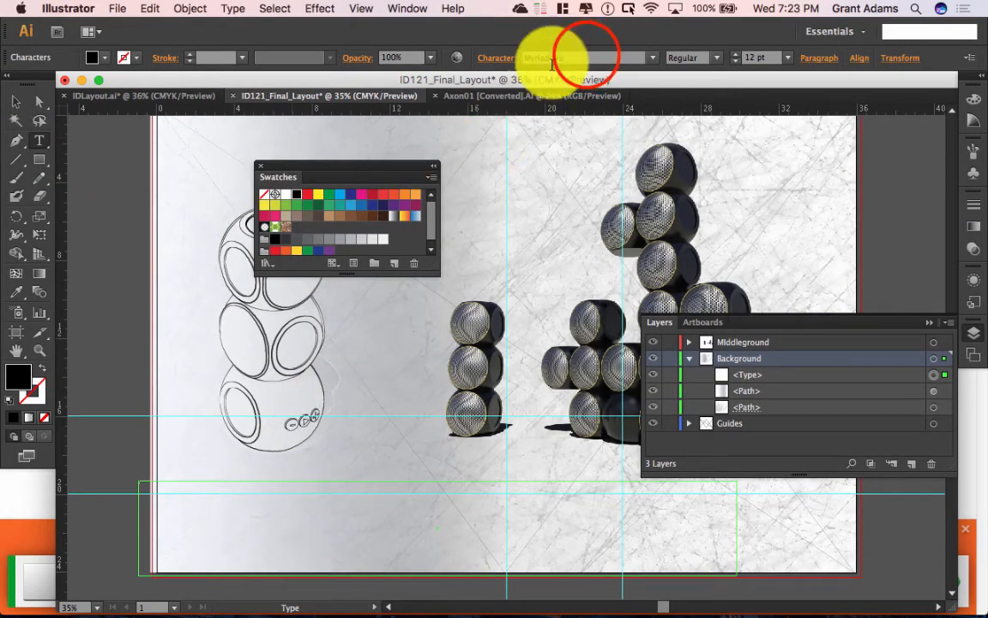
text(League Gothic)
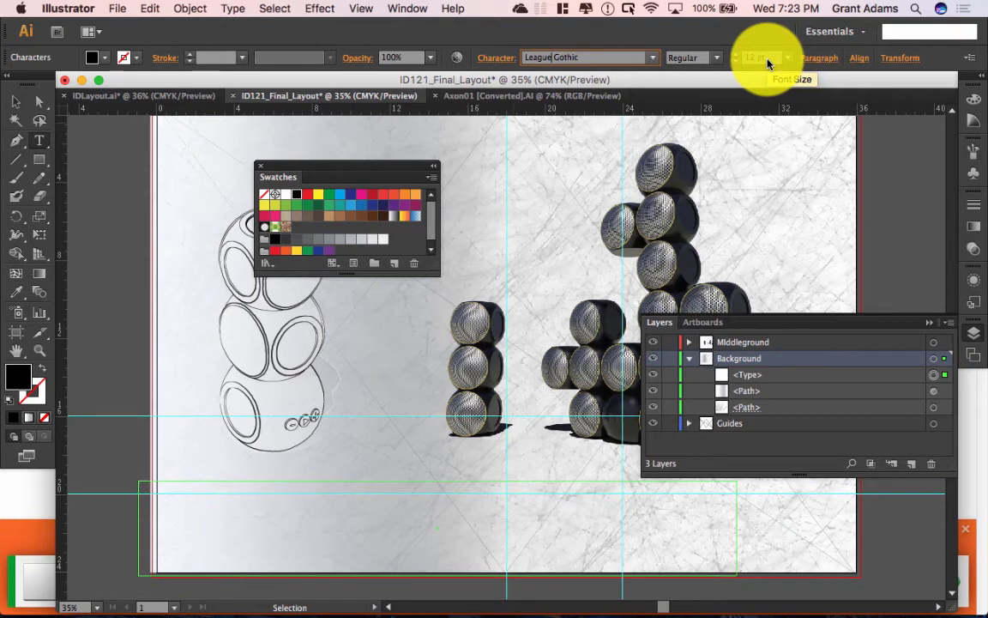
click(770, 59)
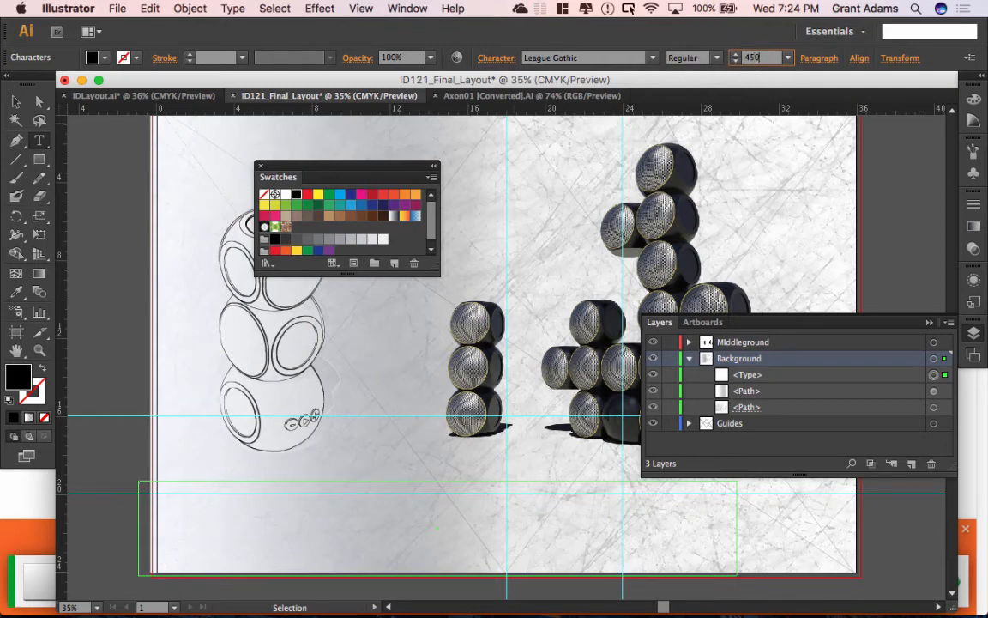
key(Tab)
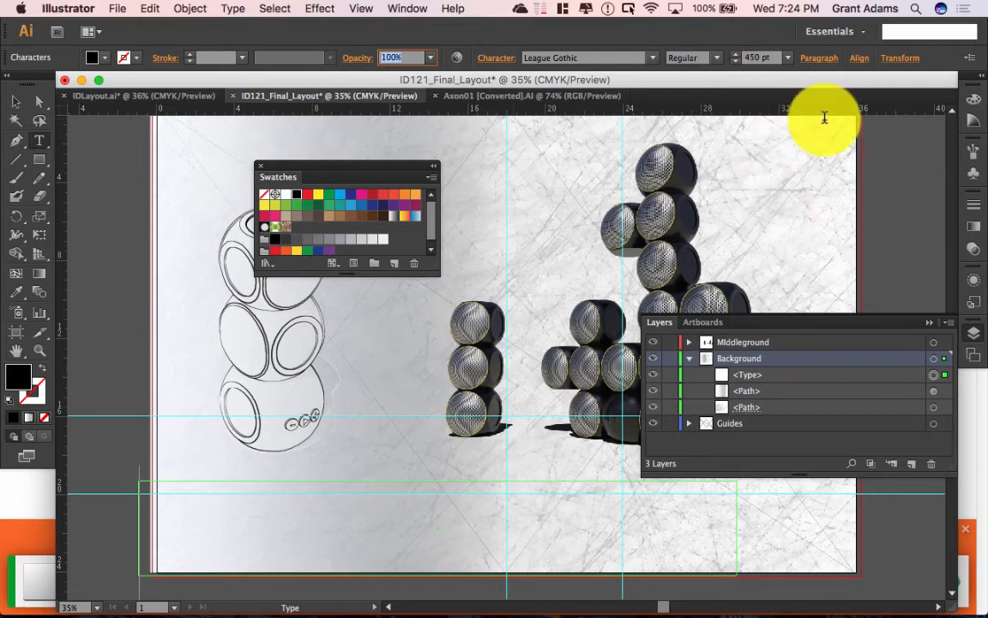
text(5SPEAKER)
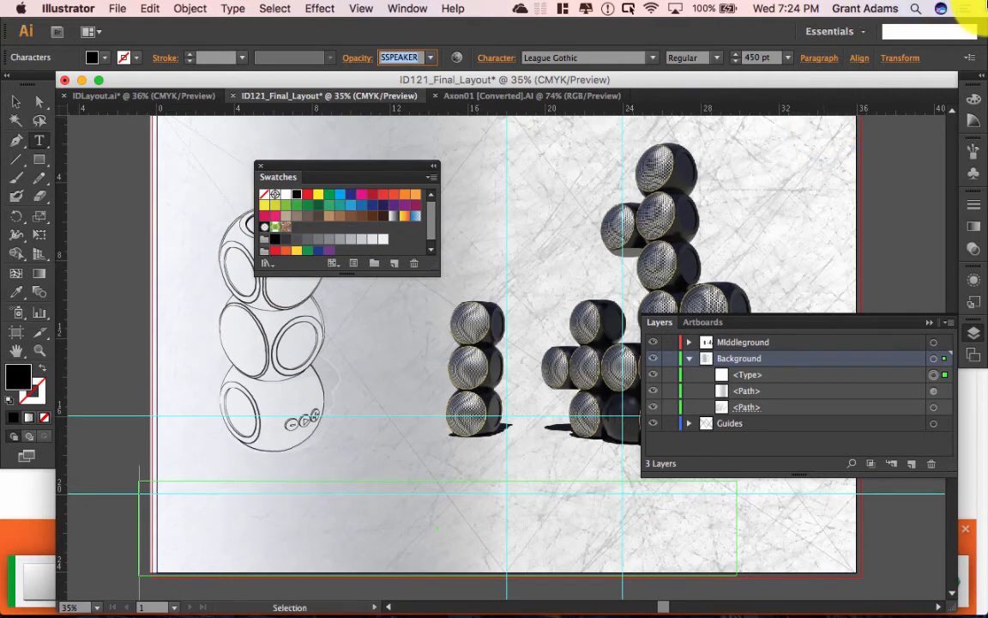
click(772, 58)
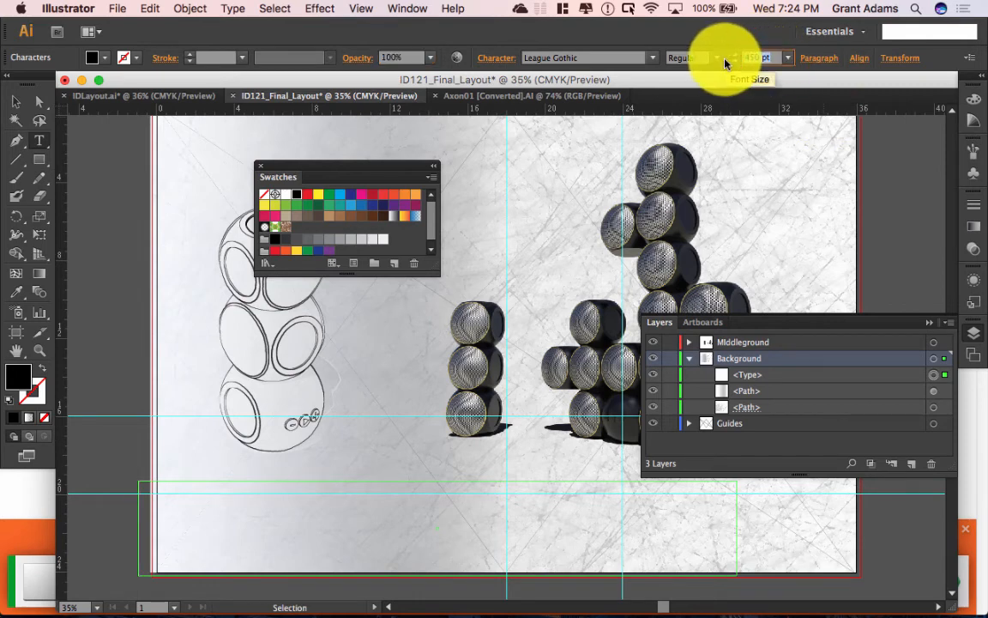
text(350)
key(Tab)
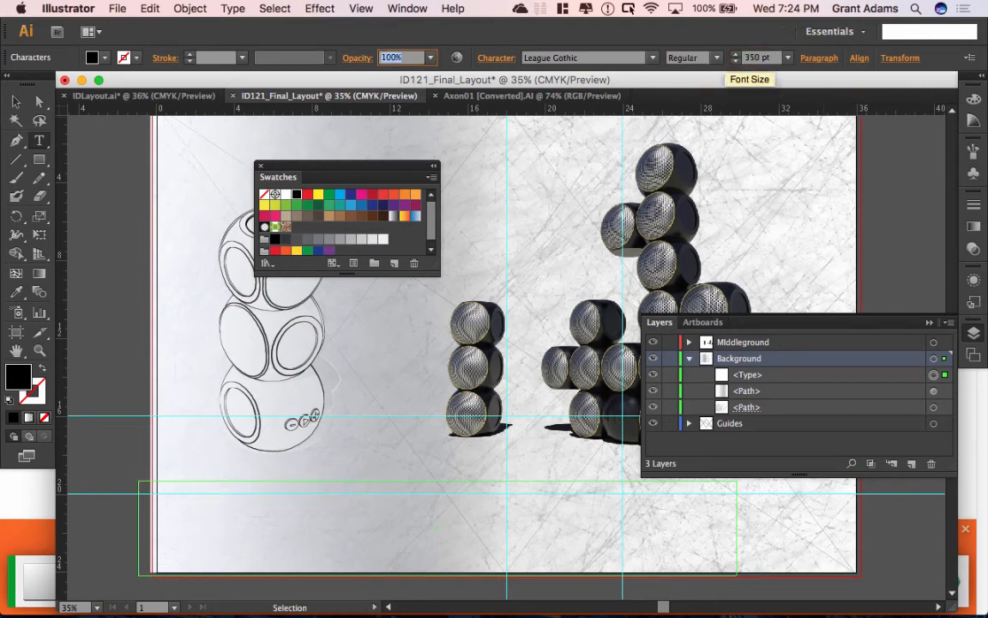
click(772, 61)
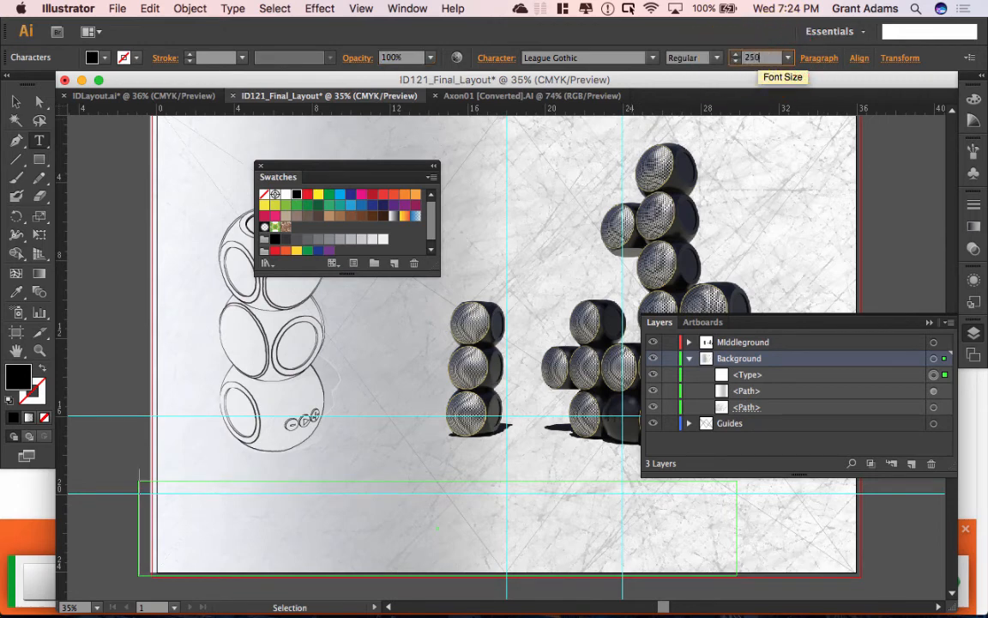
text(250)
key(Return)
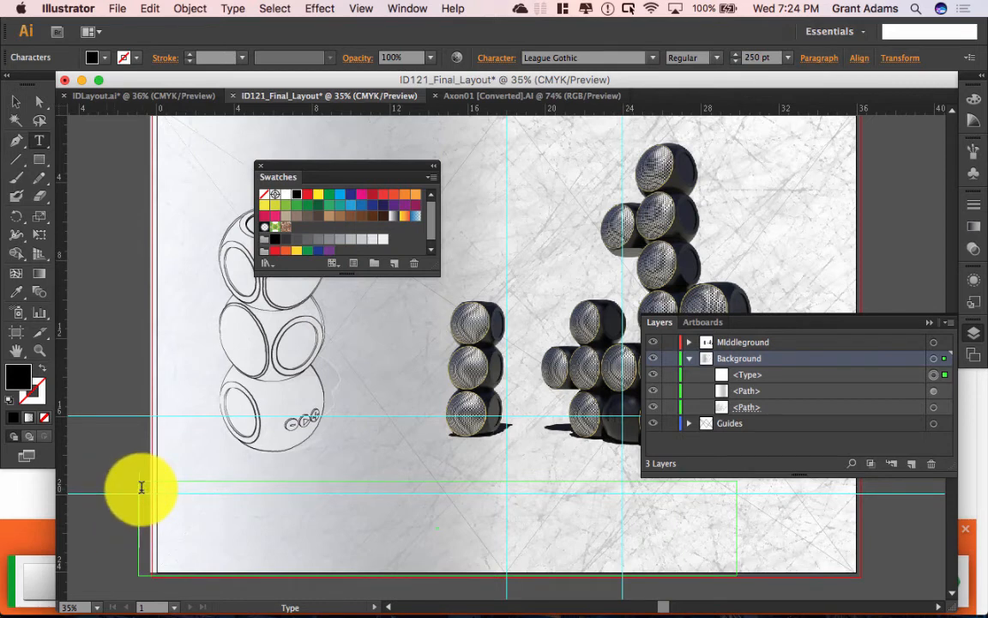
Step: Type SPEAKERswarm, then select the title and enlarge it to 450 pt
text(SPEA)
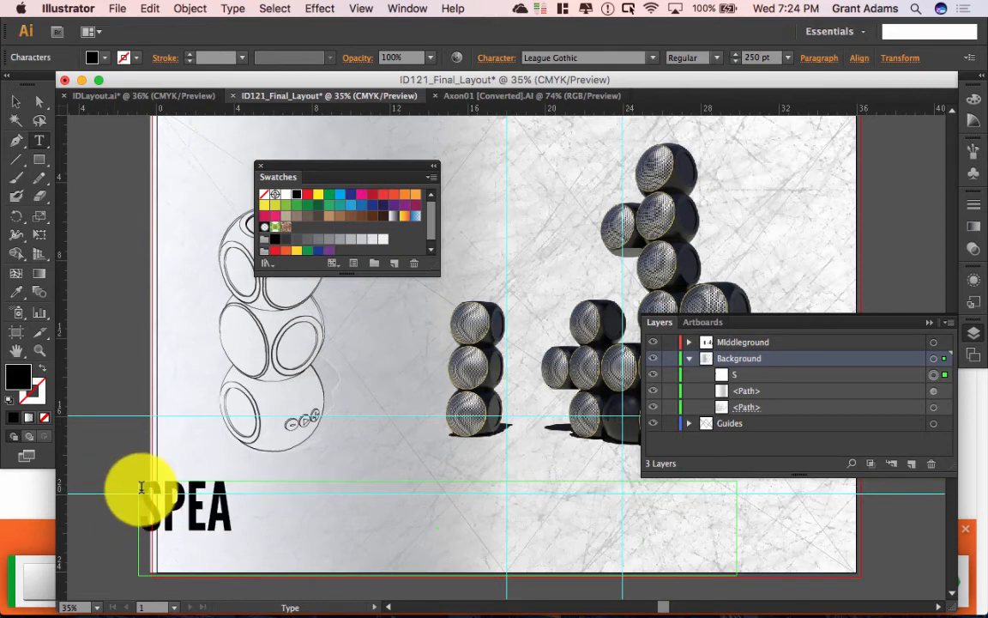
text(KERme)
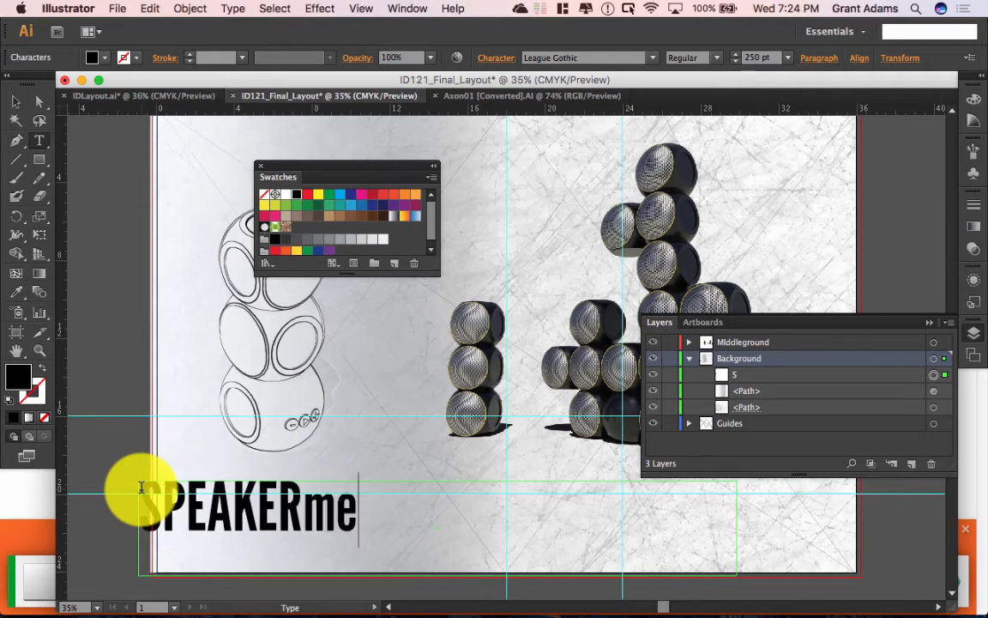
key(BackSpace)
key(BackSpace)
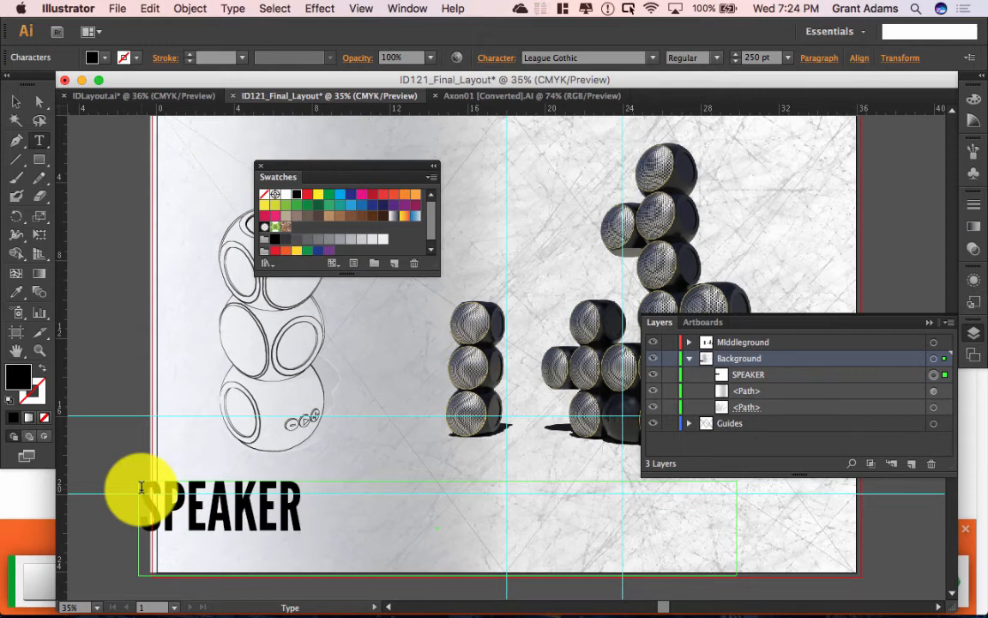
text(swarm)
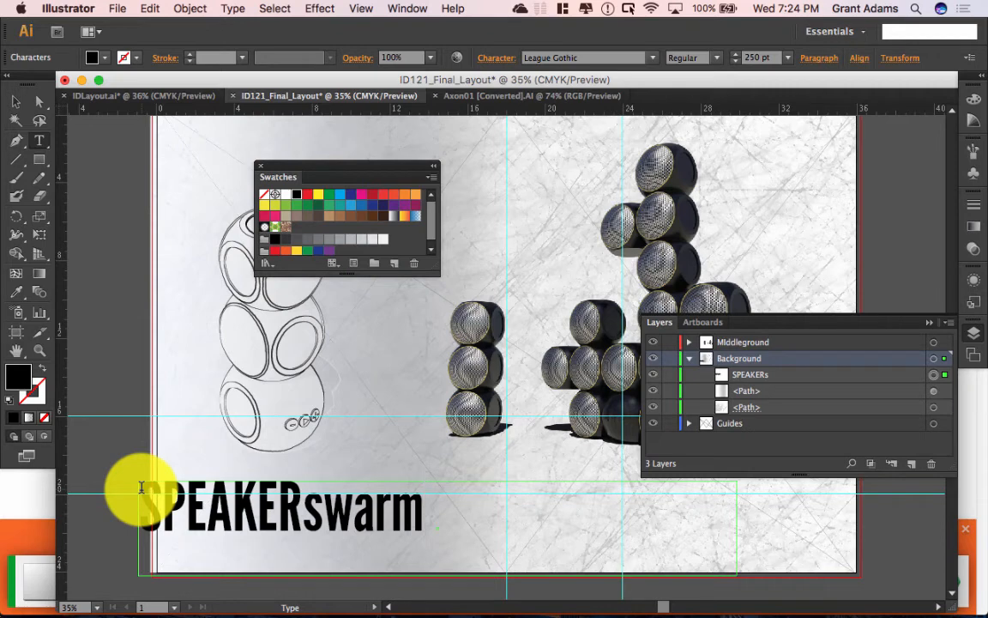
double_click(141, 487)
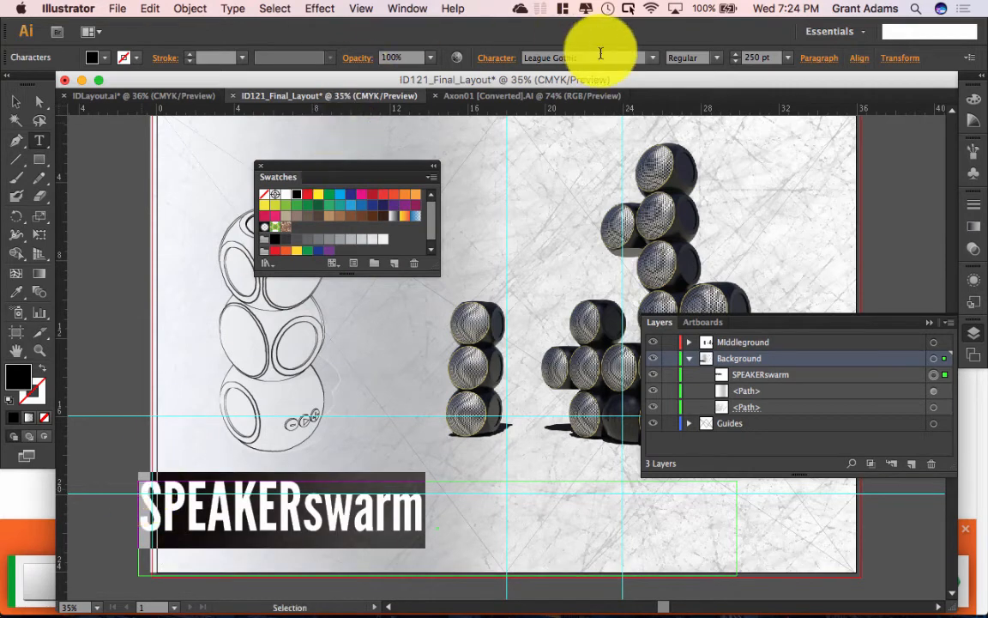
click(788, 57)
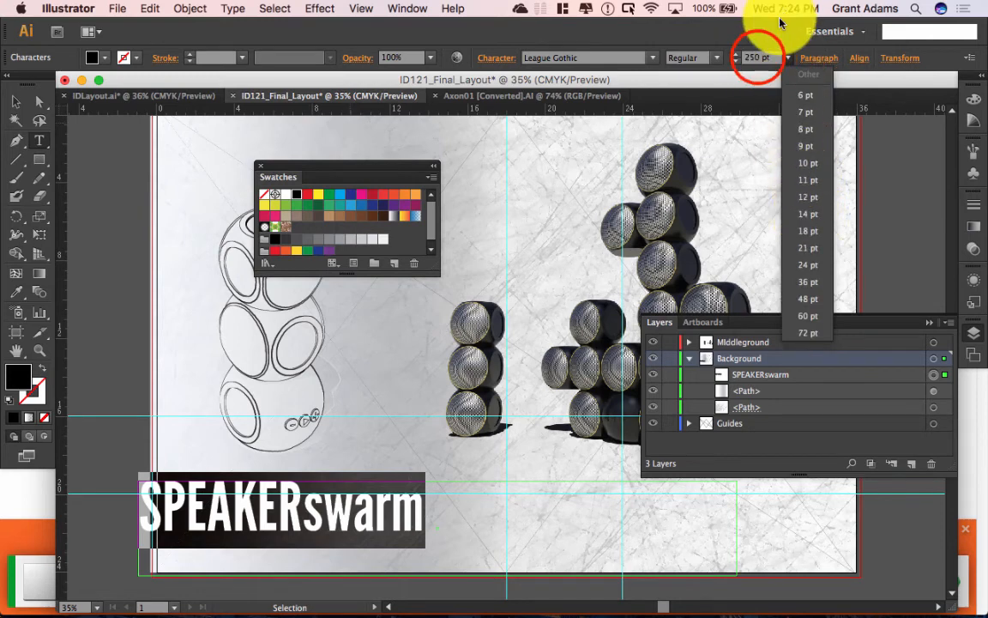
click(760, 60)
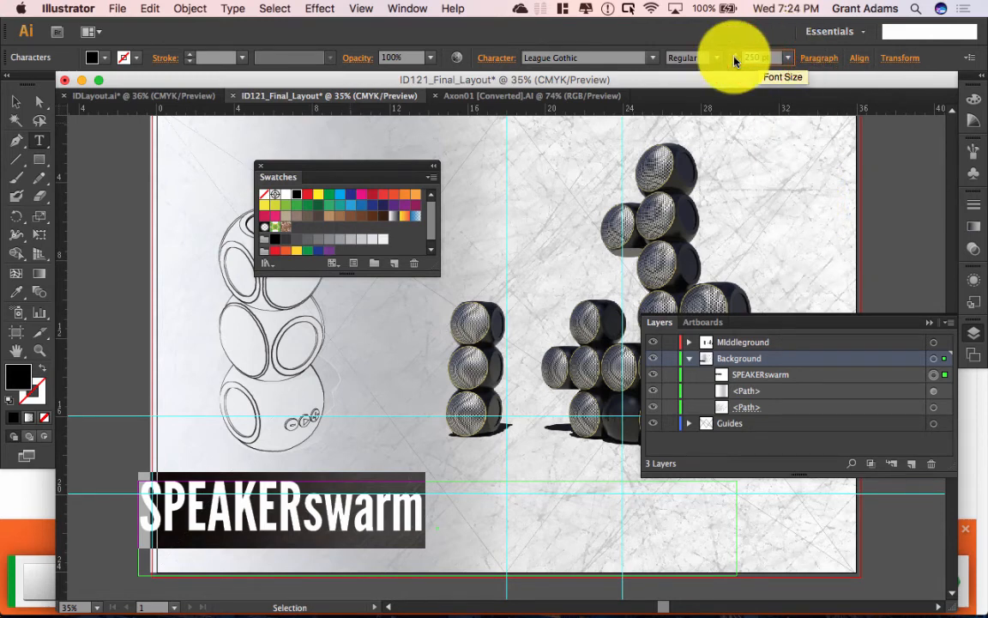
text(350)
key(Tab)
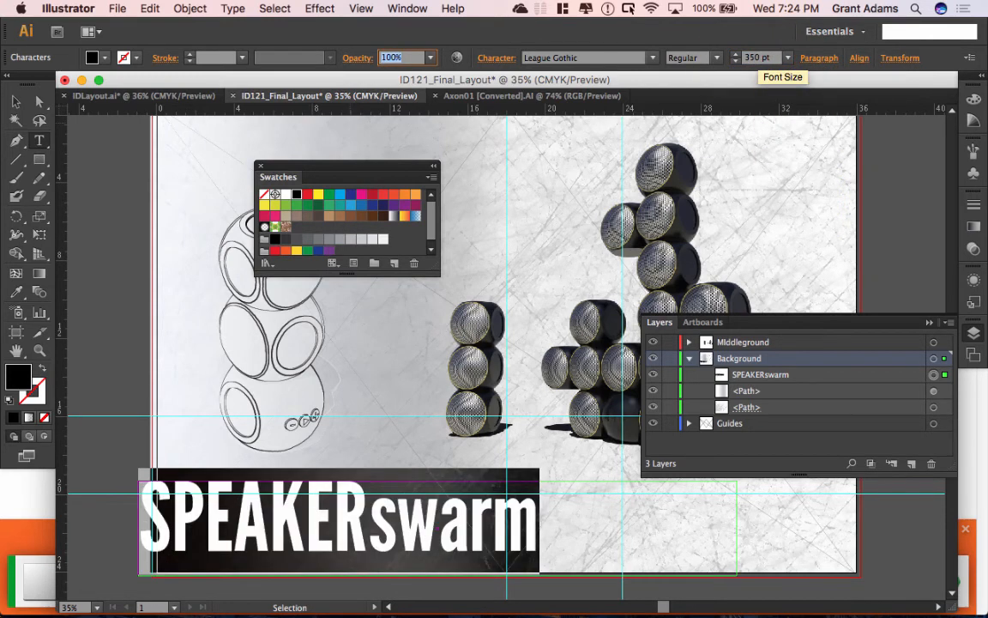
click(763, 57)
text(4)
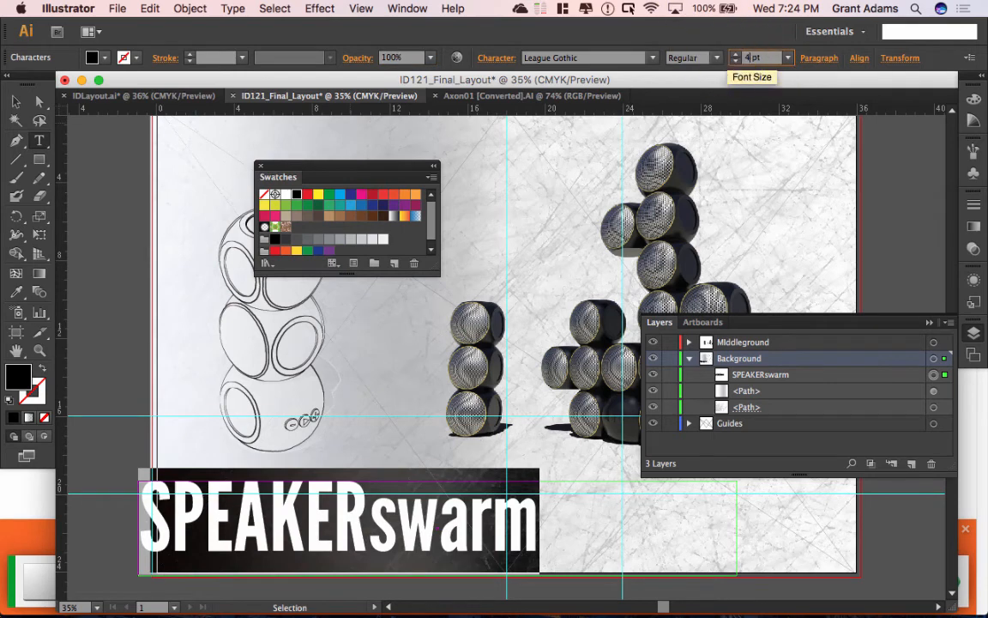
key(Tab)
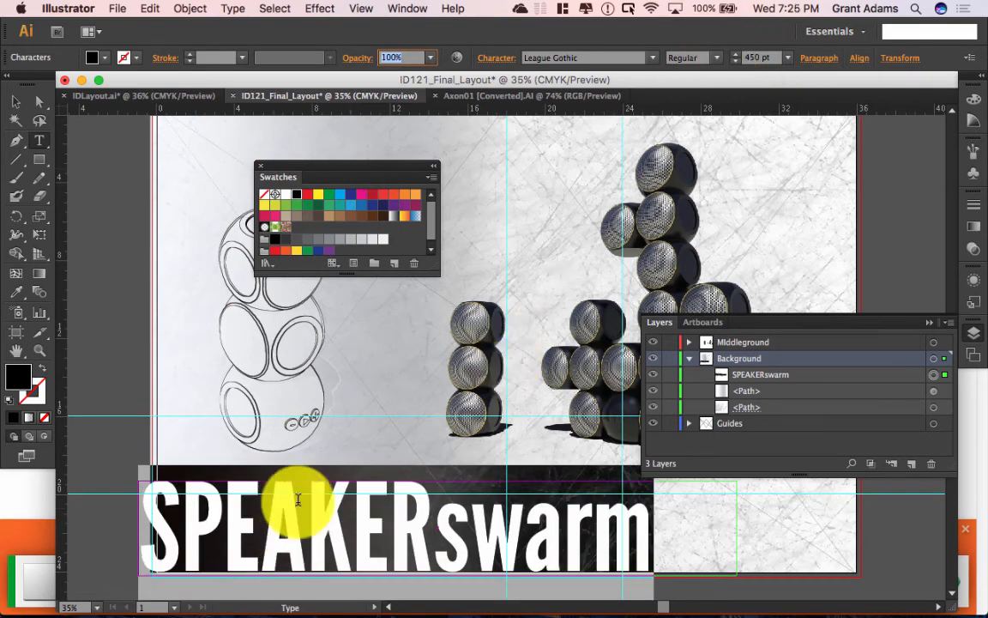
click(18, 103)
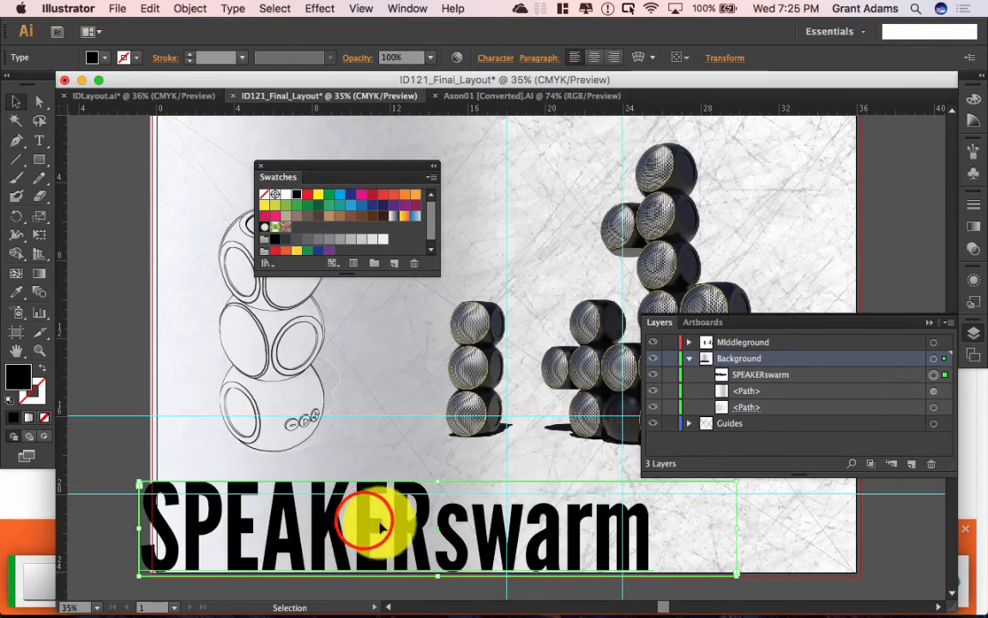
Step: Nudge the SPEAKERswarm title and drag its layer row beneath the background paths
drag(364, 524, 375, 525)
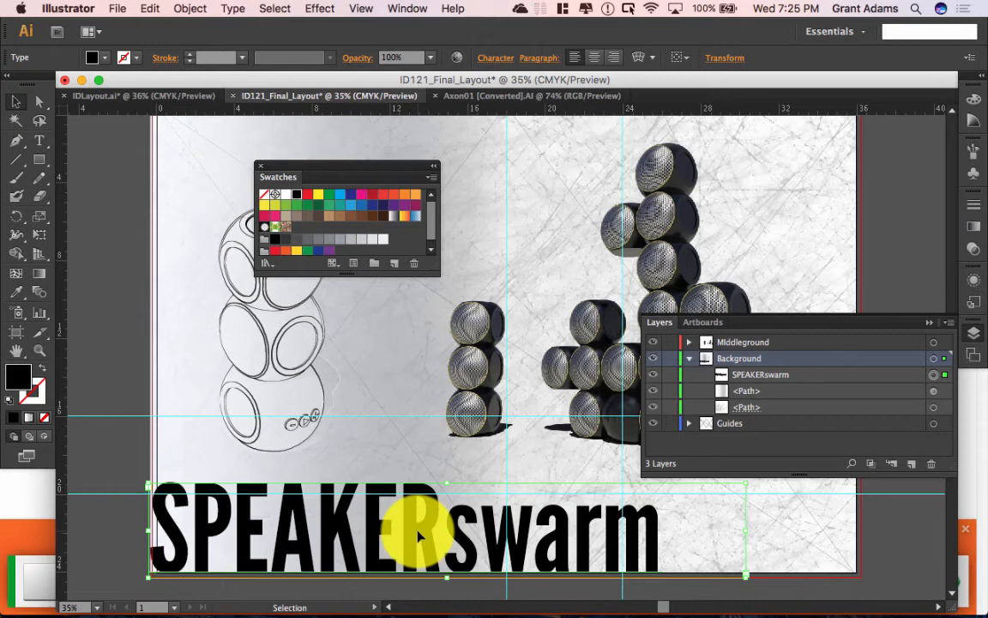
click(752, 376)
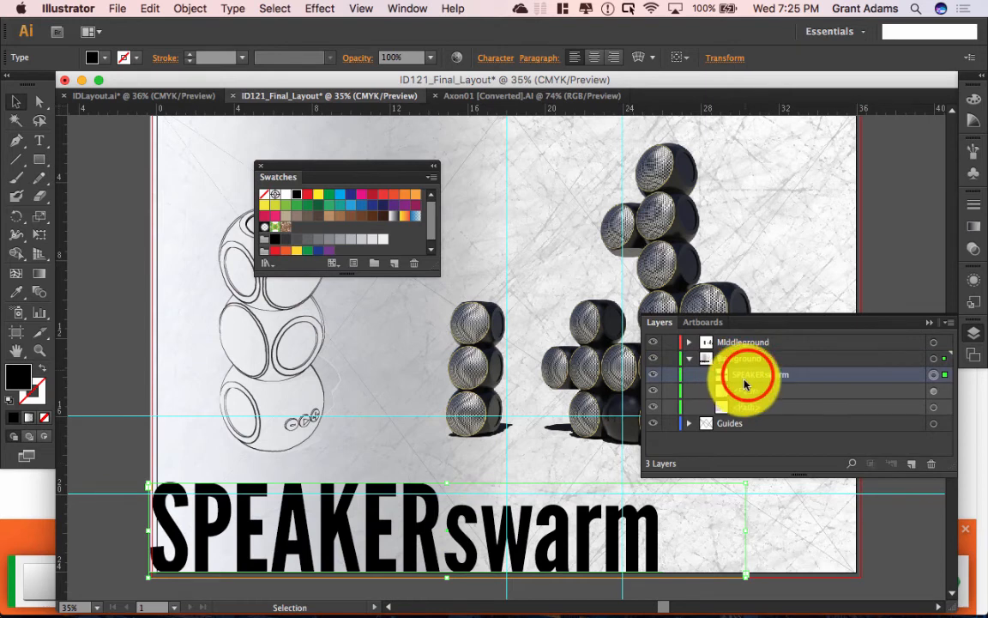
drag(752, 375, 748, 410)
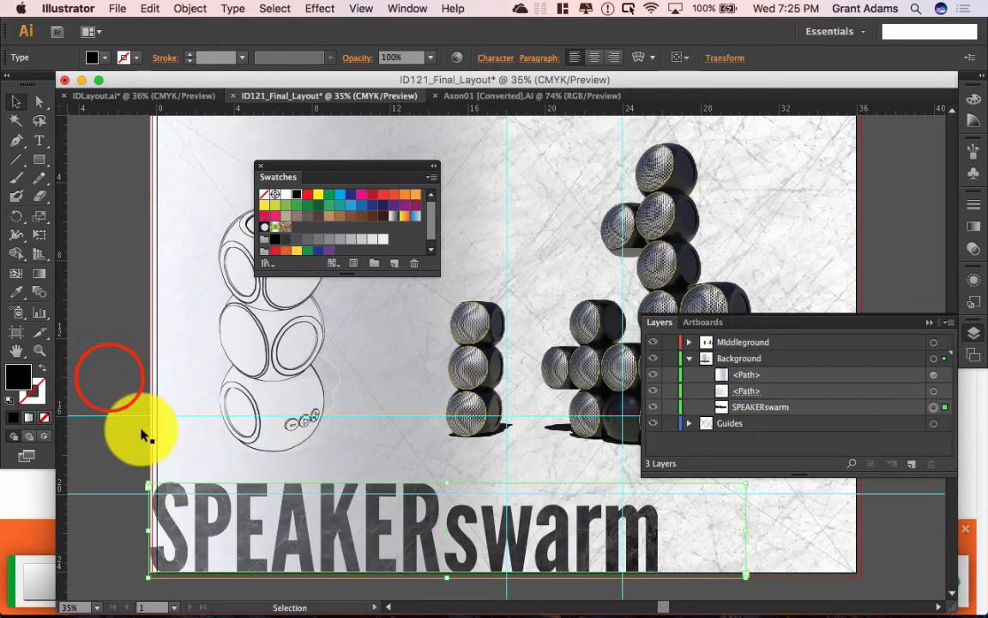
click(108, 380)
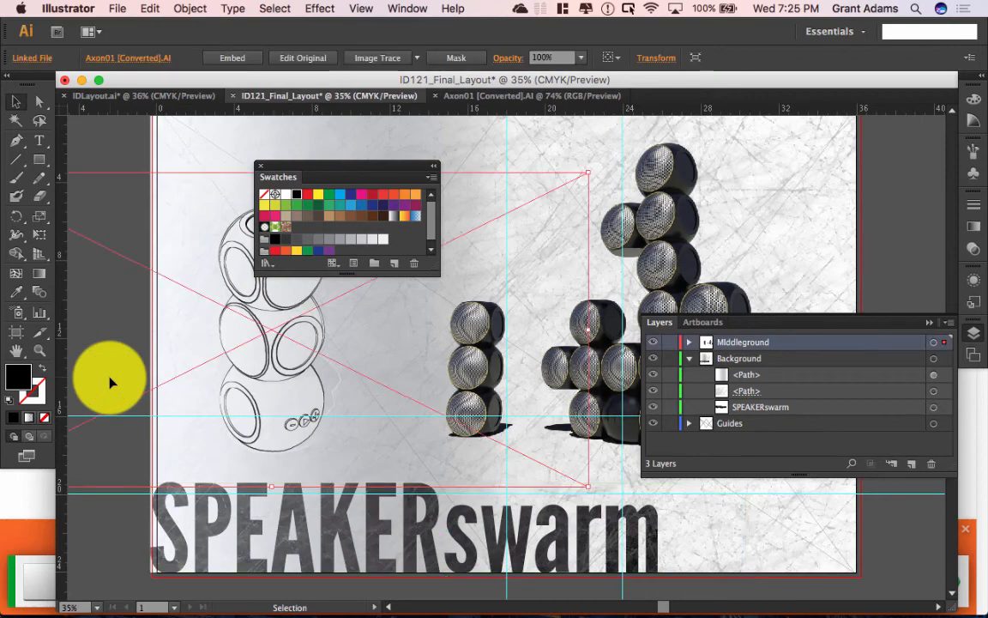
Step: Leave Isolation Mode on the background texture path and return to the full artwork
double_click(245, 538)
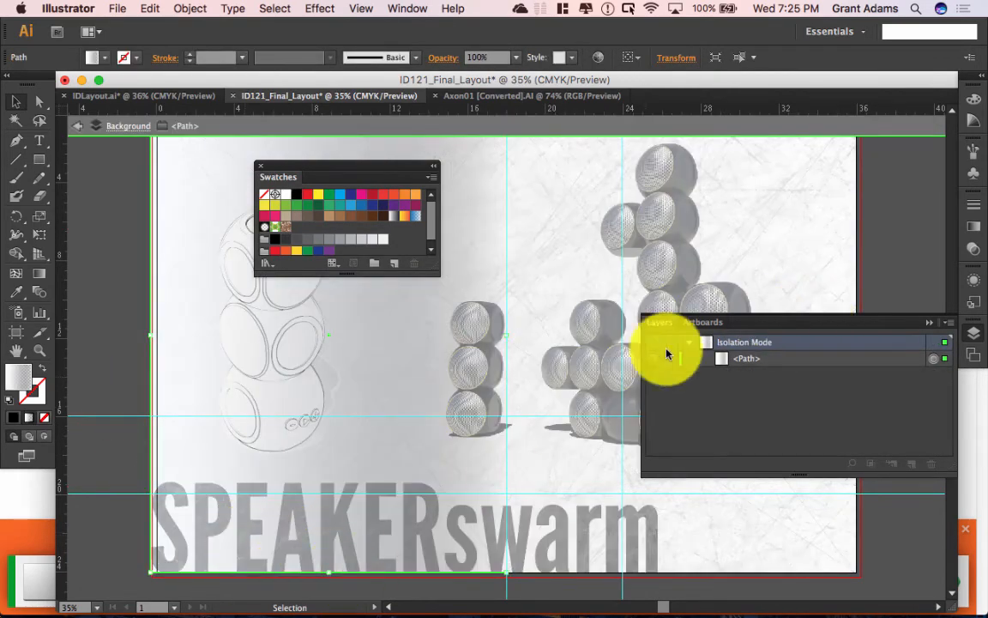
double_click(405, 542)
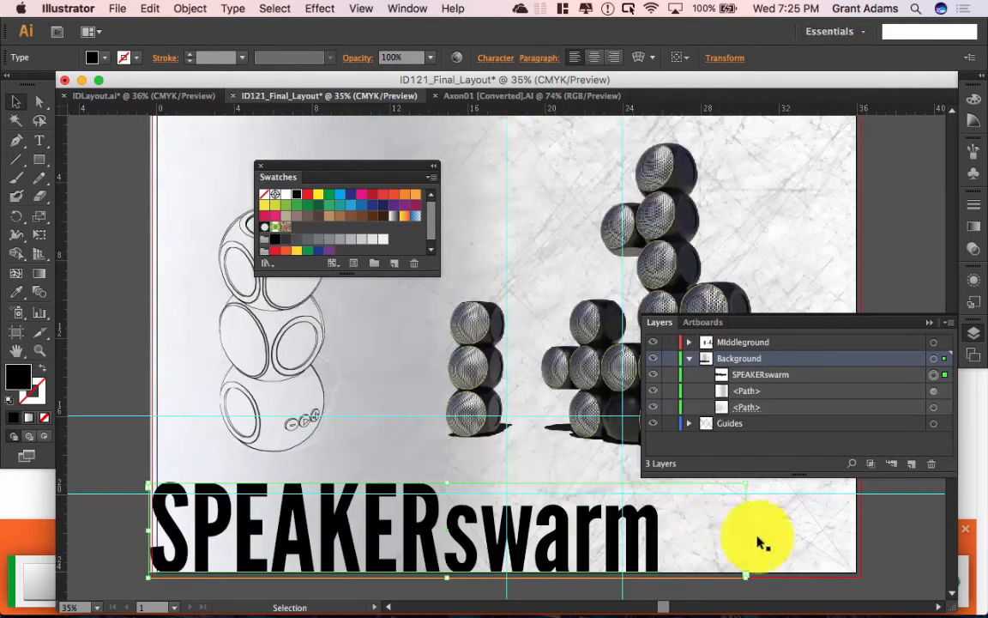
drag(669, 371, 669, 392)
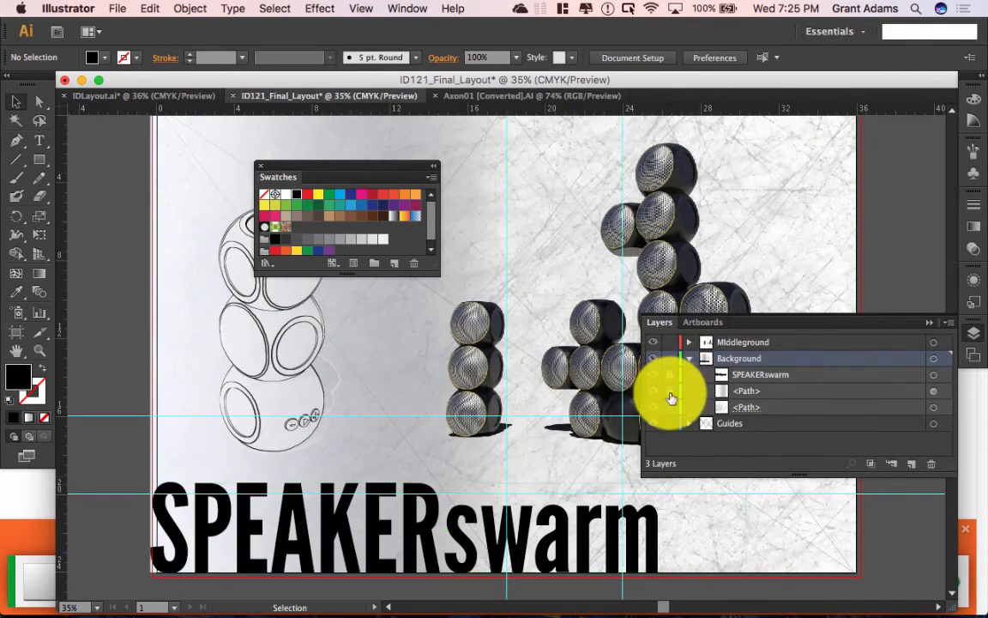
click(396, 541)
double_click(407, 538)
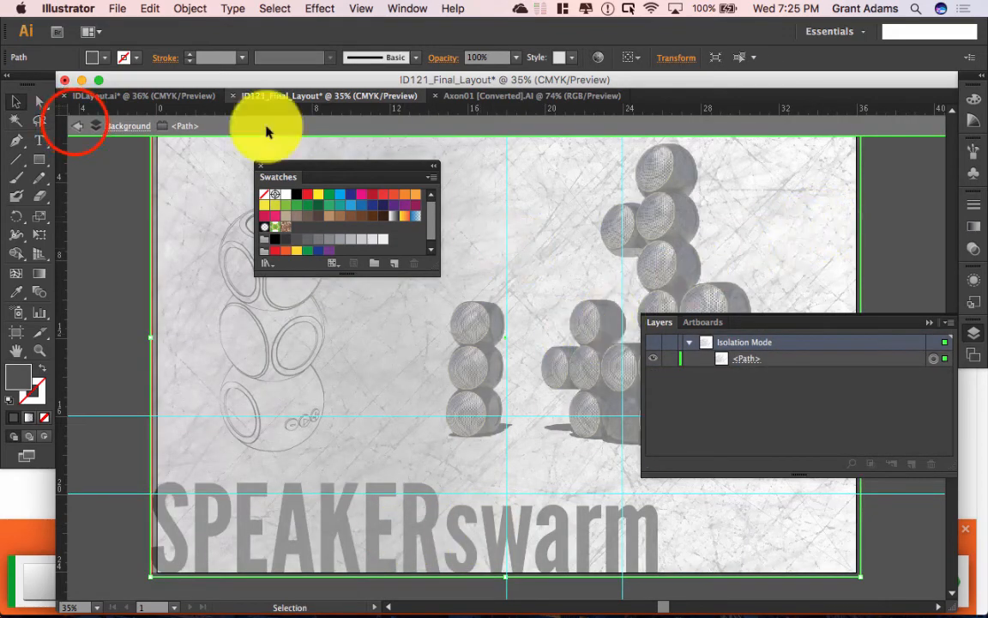
click(77, 125)
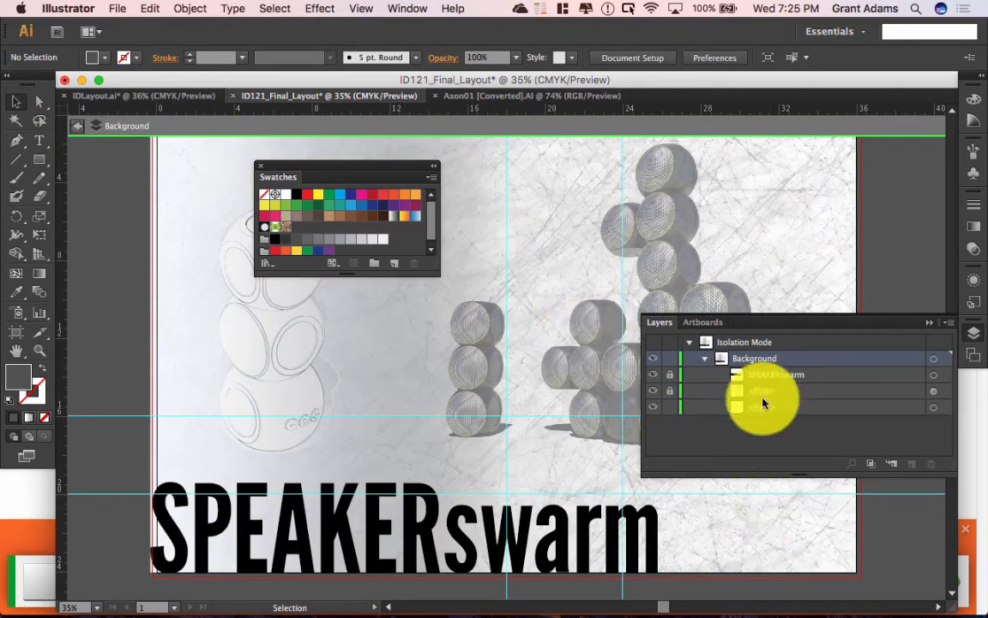
click(652, 525)
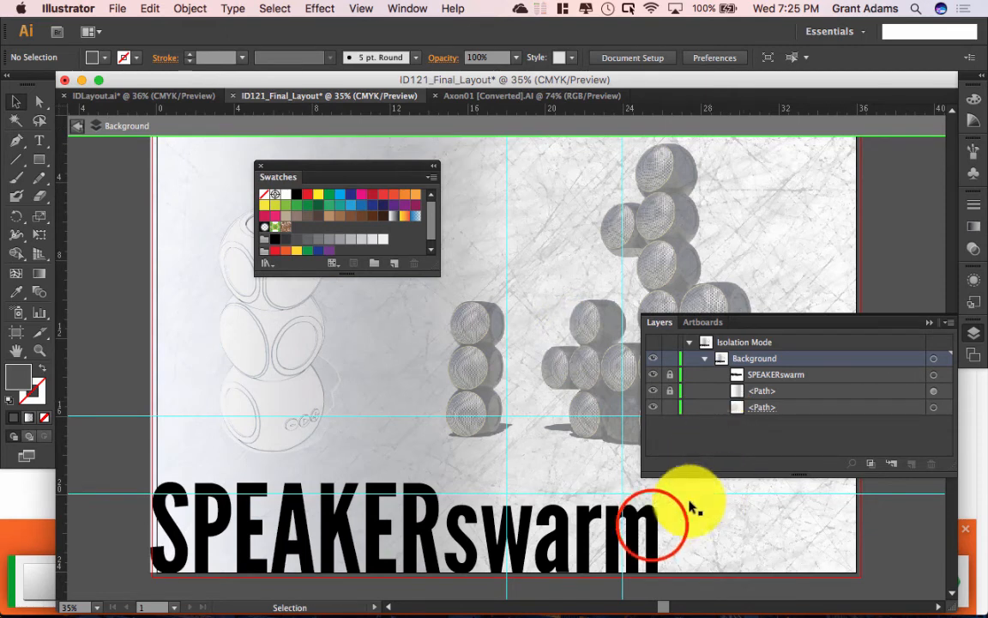
click(652, 528)
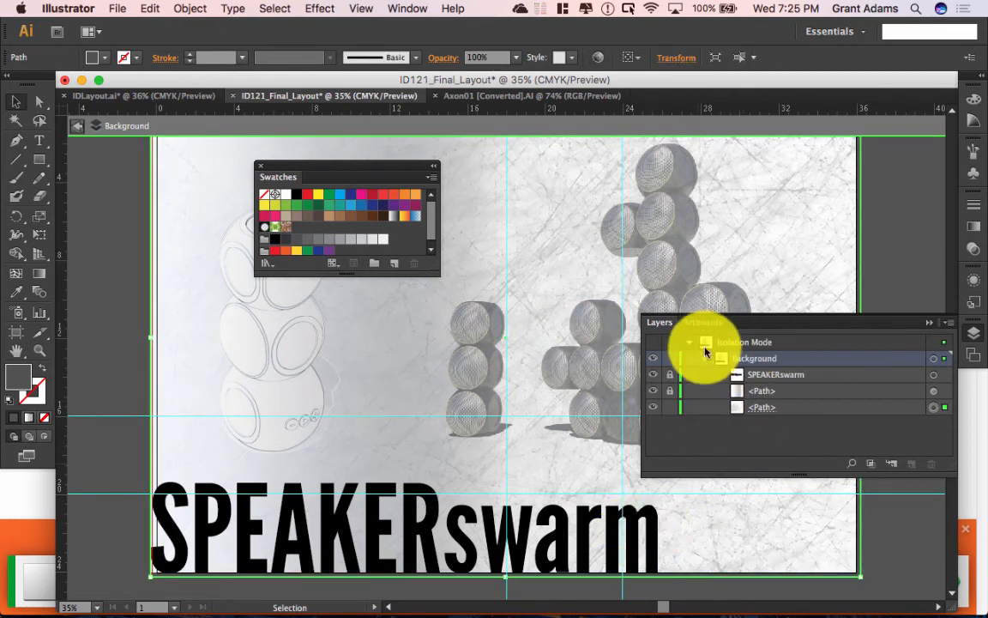
click(76, 125)
click(75, 127)
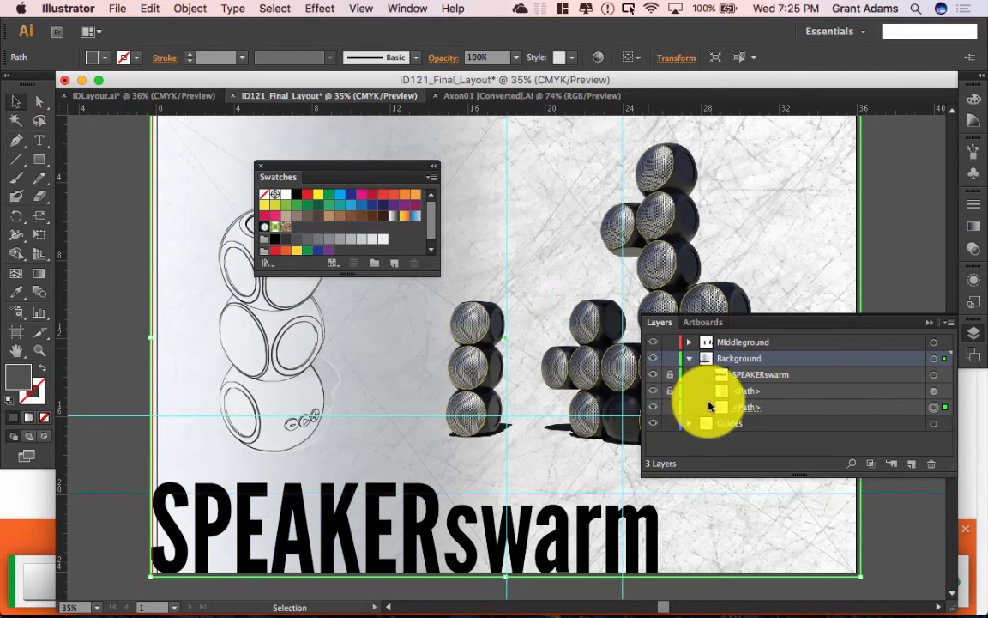
Step: Unlock the rows, move SPEAKERswarm below both <Path> rows, and lock the two paths
click(671, 374)
click(671, 378)
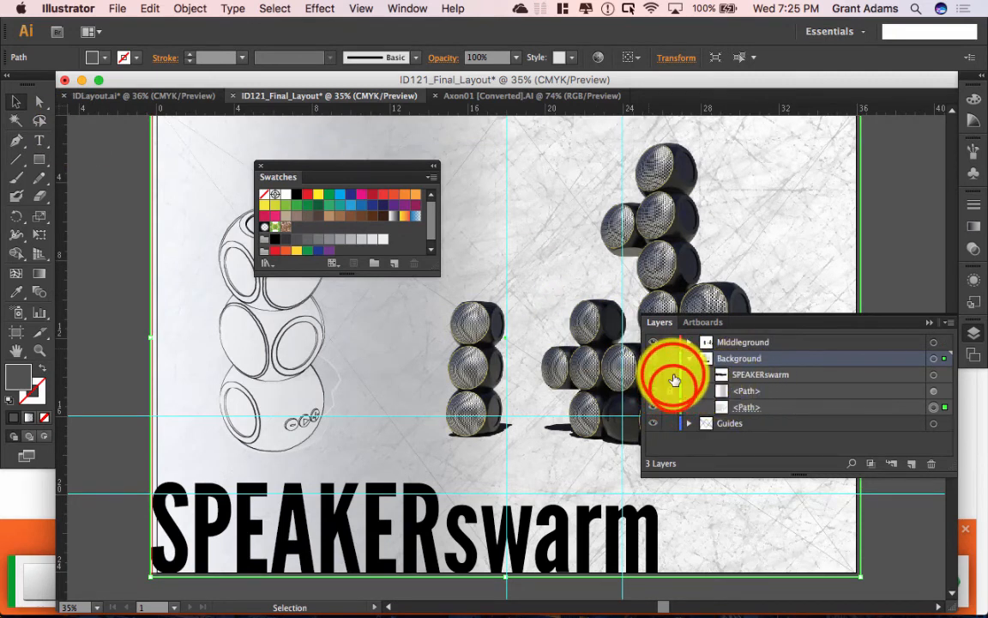
click(673, 391)
double_click(745, 376)
drag(728, 379, 748, 415)
click(669, 376)
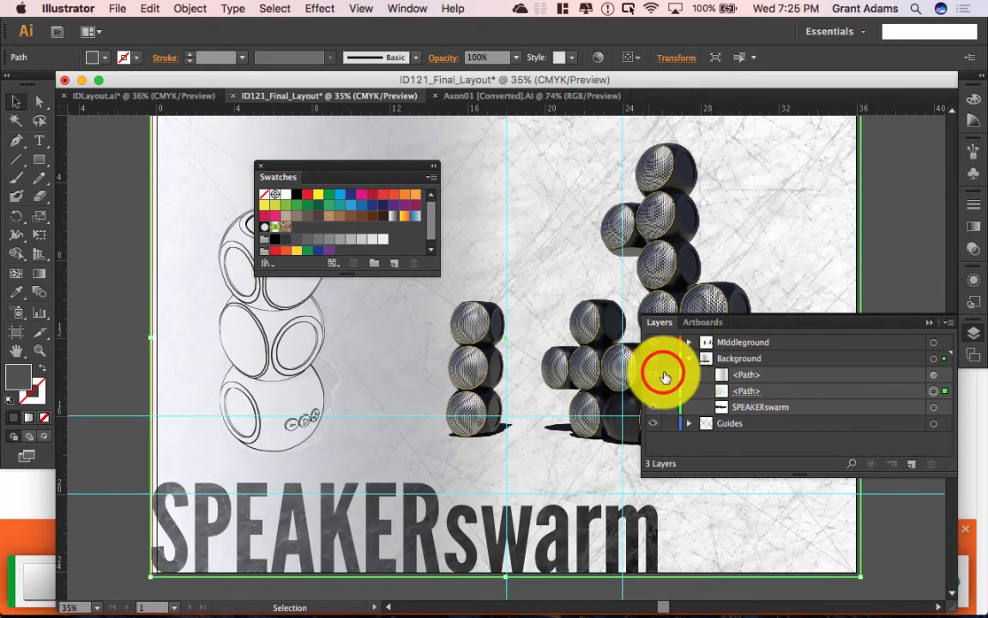
click(670, 392)
Step: Select the SPEAKERswarm title and enter it for text editing
click(393, 536)
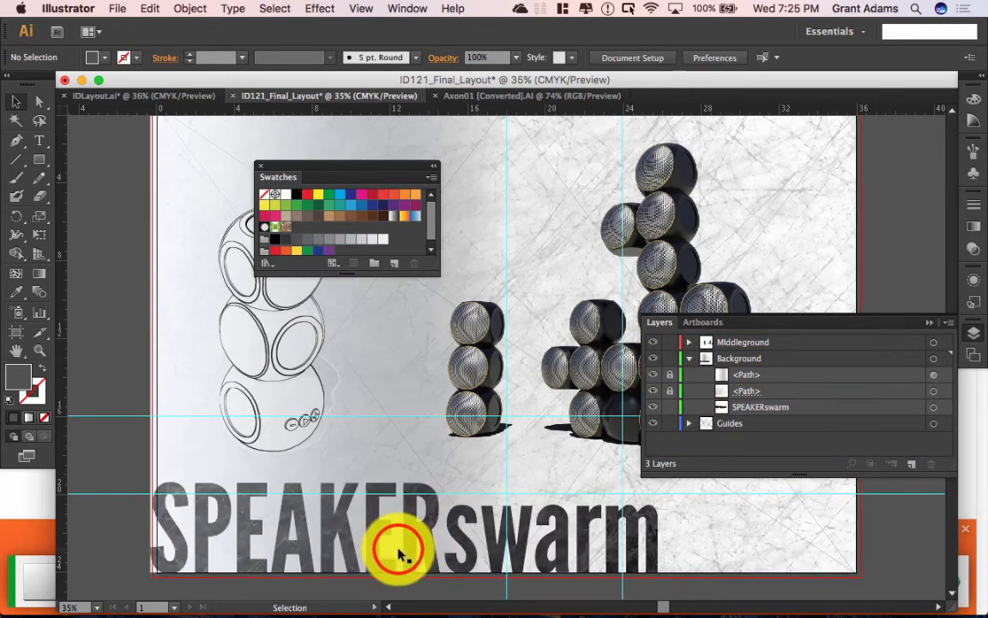
click(403, 540)
double_click(421, 551)
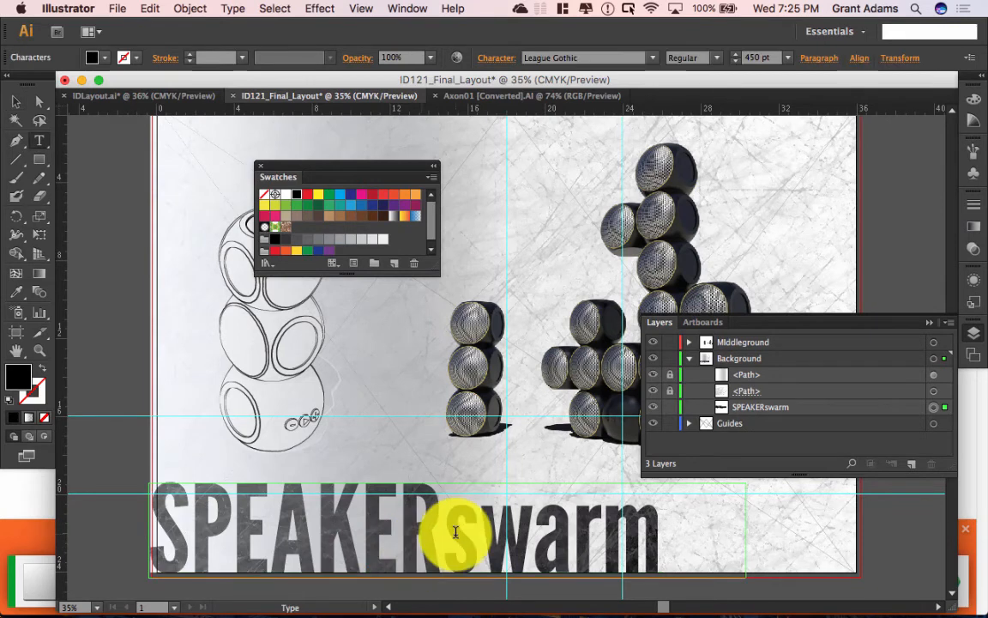
Step: Recolour all SPEAKERswarm title letters to mid grey #666666, then deselect
key(super+a)
double_click(19, 376)
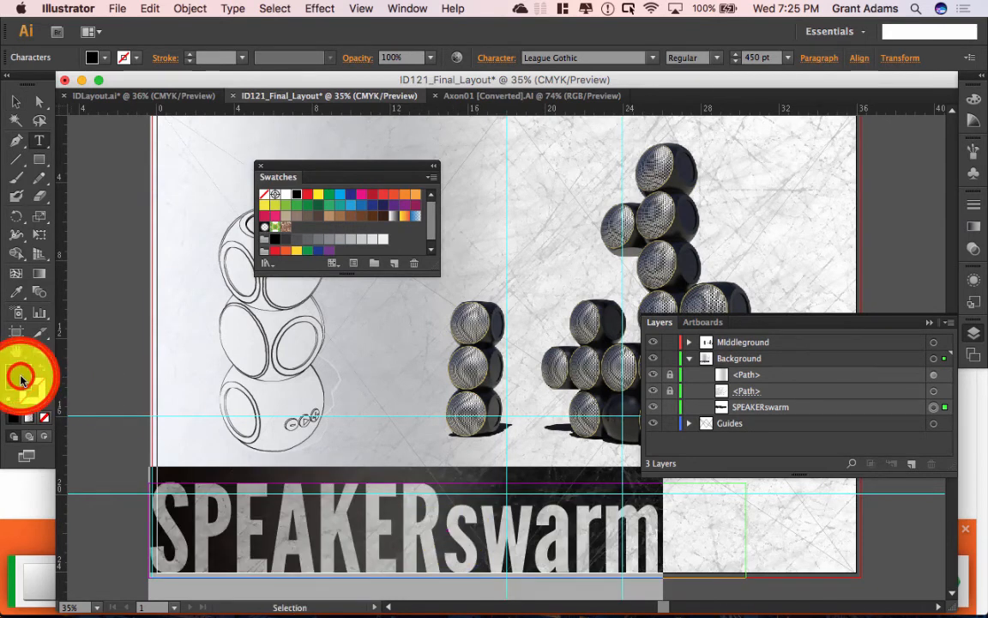
drag(198, 320, 216, 293)
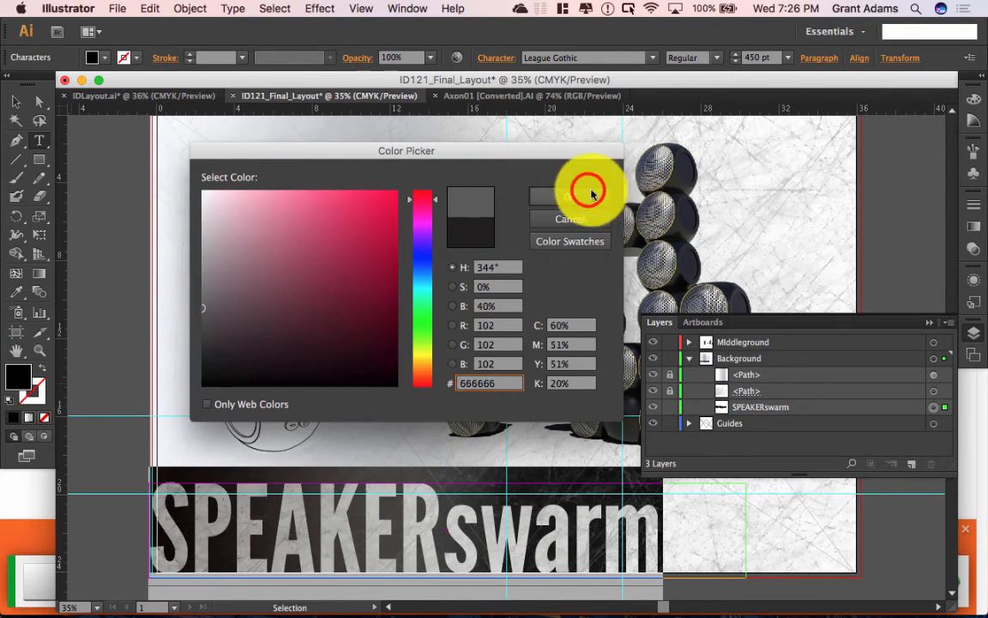
click(591, 194)
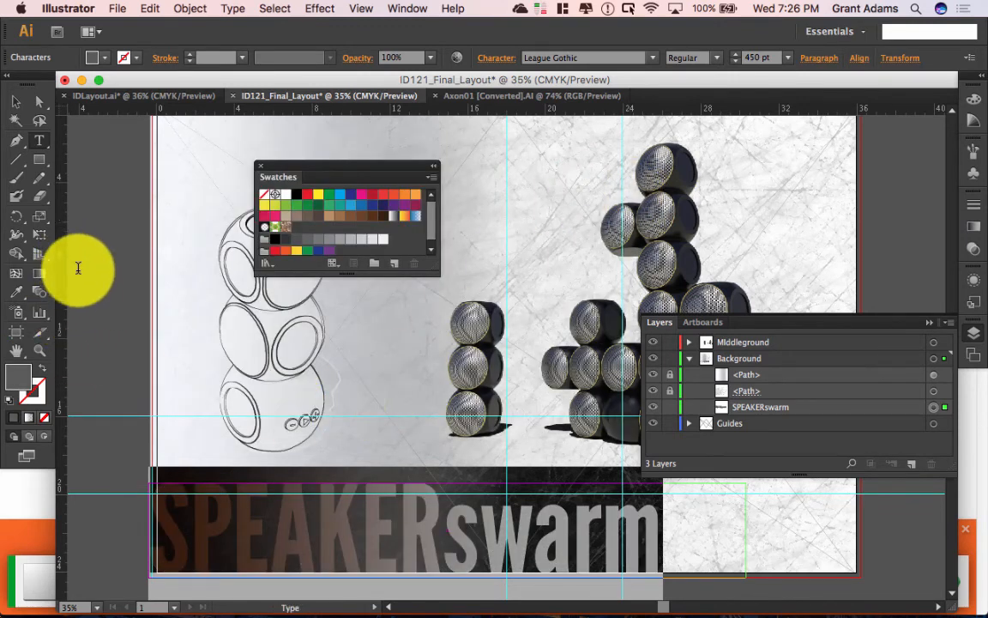
click(15, 99)
click(105, 194)
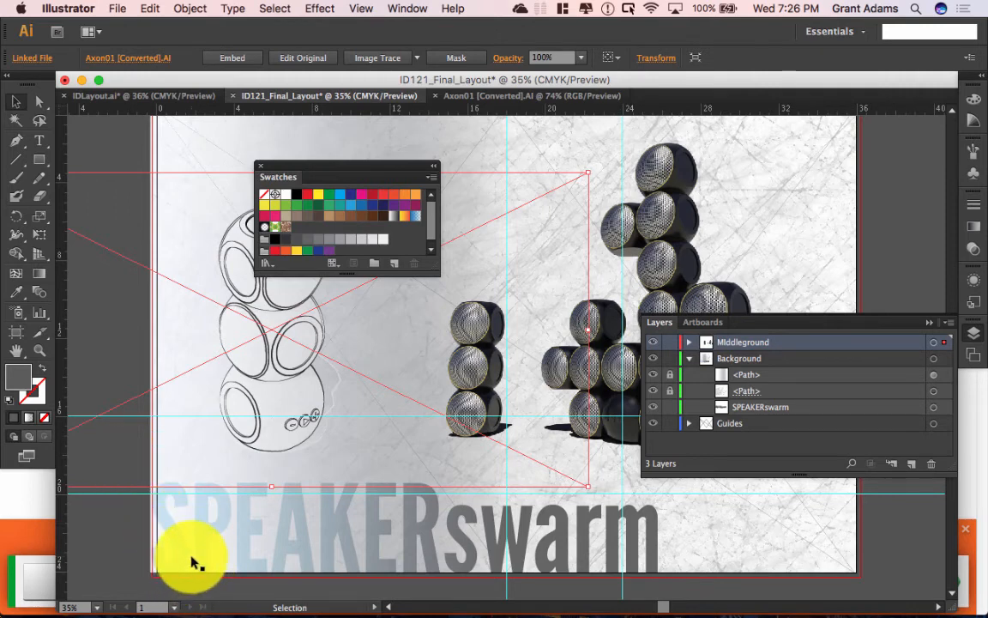
click(121, 141)
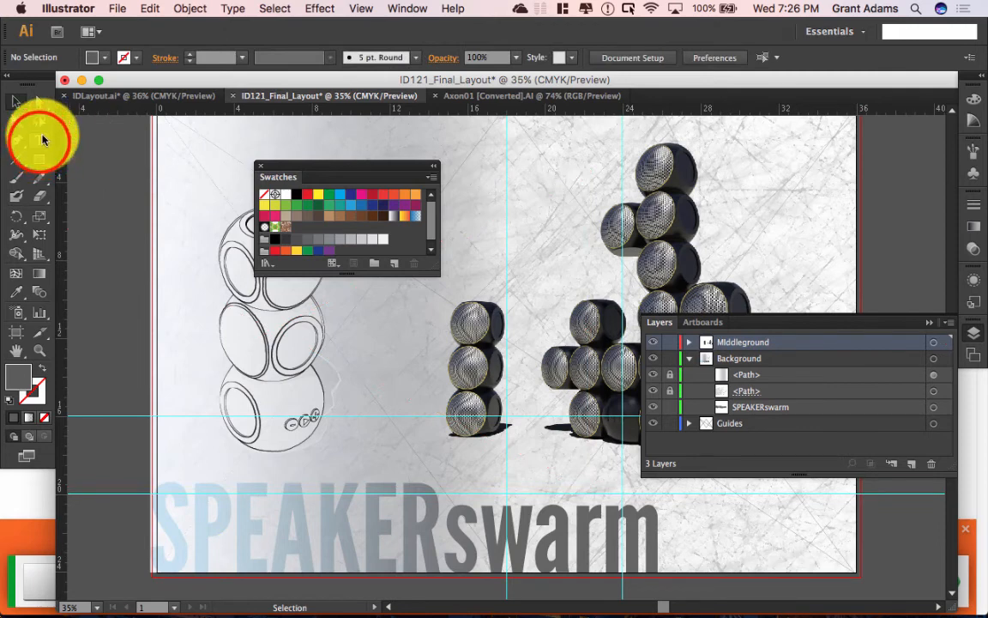
Step: Type the AUTODESK DESIGN CHALLENGE headline on the pasteboard beside the artboard
click(39, 142)
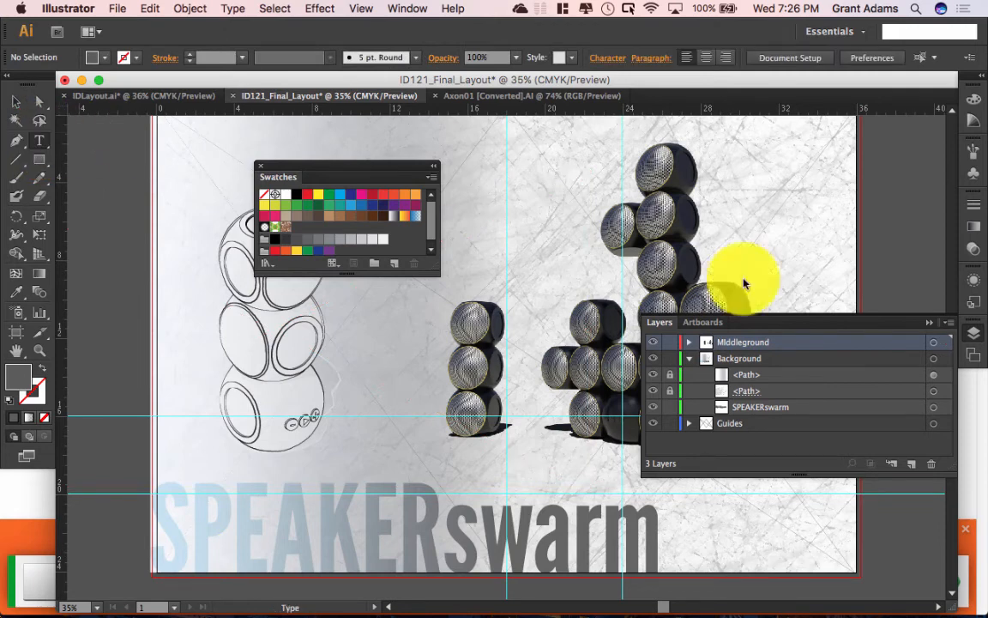
click(885, 533)
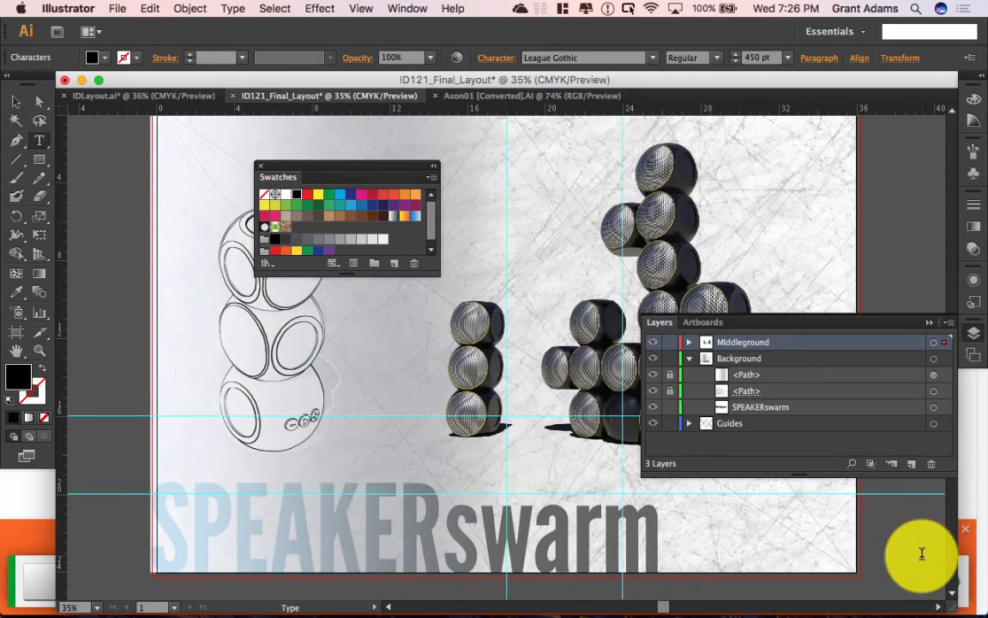
text(Autodes)
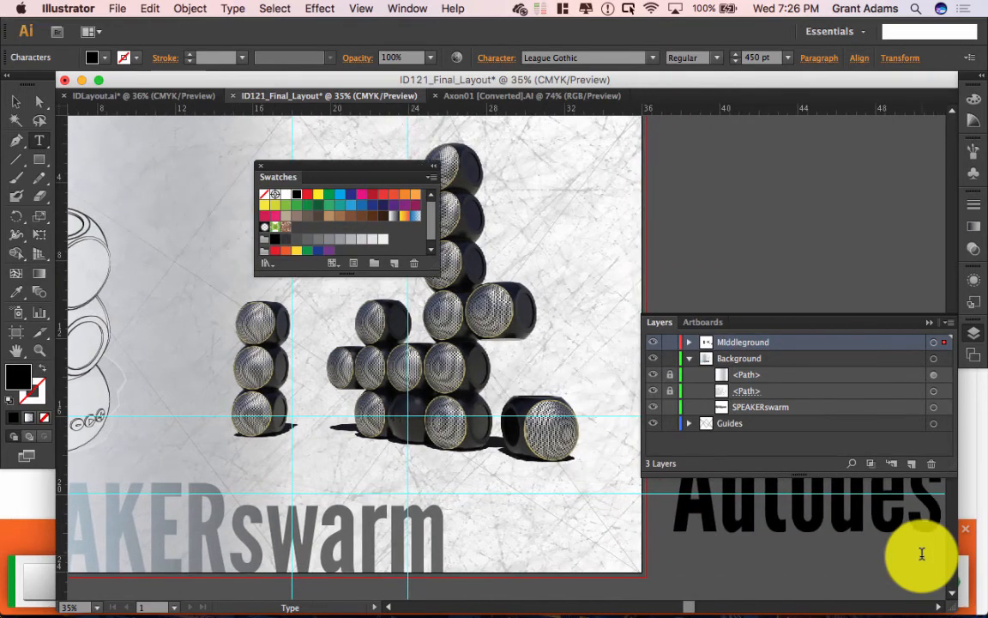
key(BackSpace)
key(BackSpace)
key(BackSpace)
key(BackSpace)
key(BackSpace)
key(BackSpace)
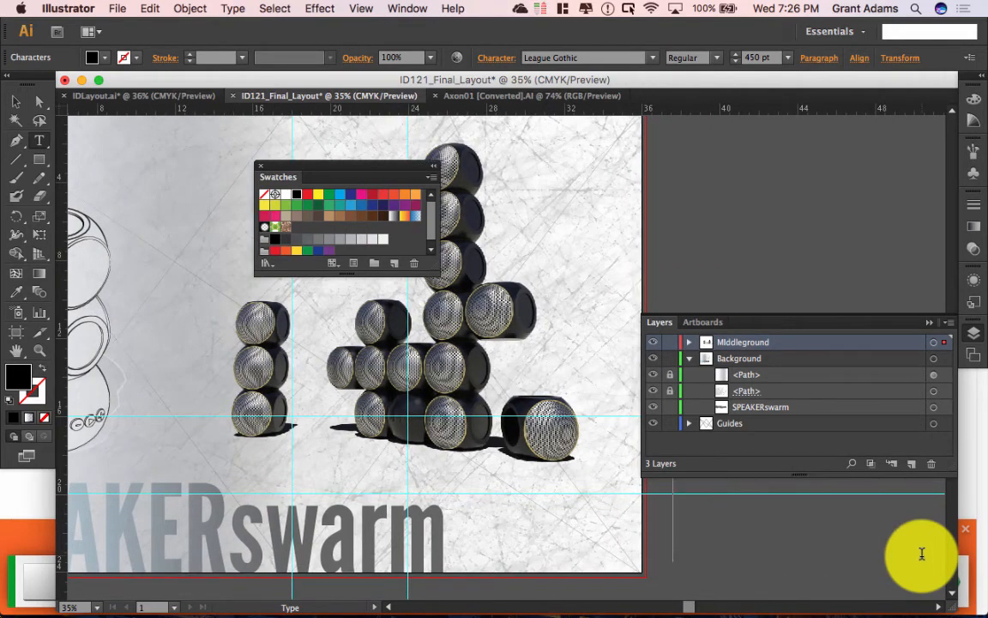
text(AUTODESK)
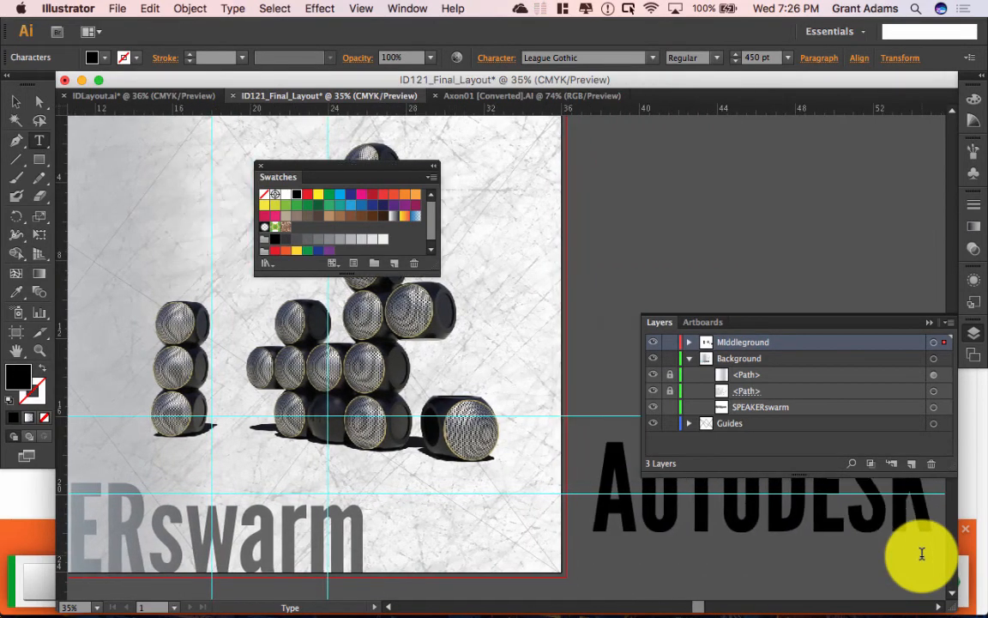
text( DESIGN CA)
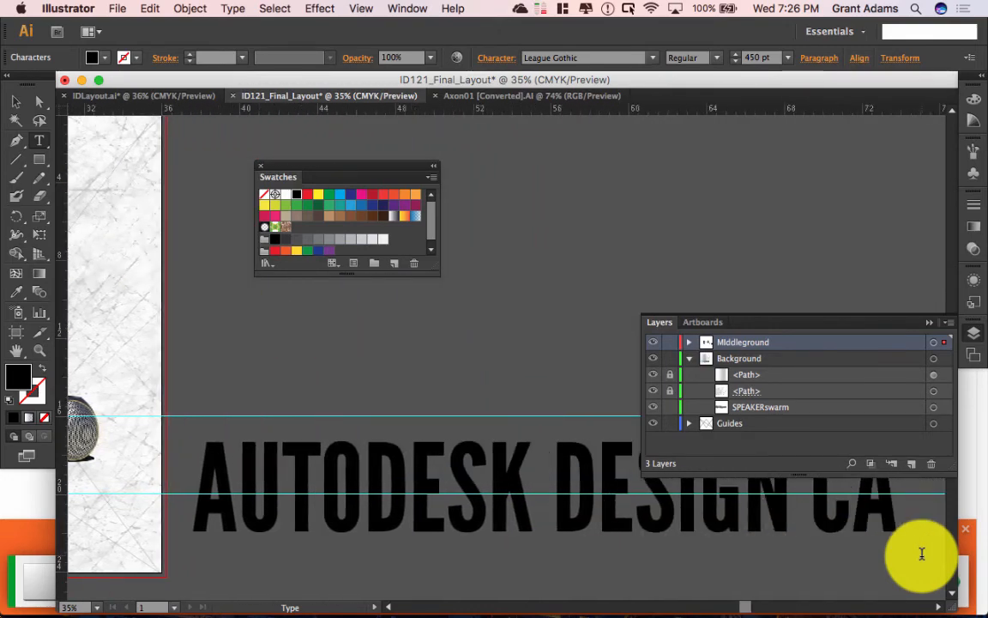
text(ALLENGE.)
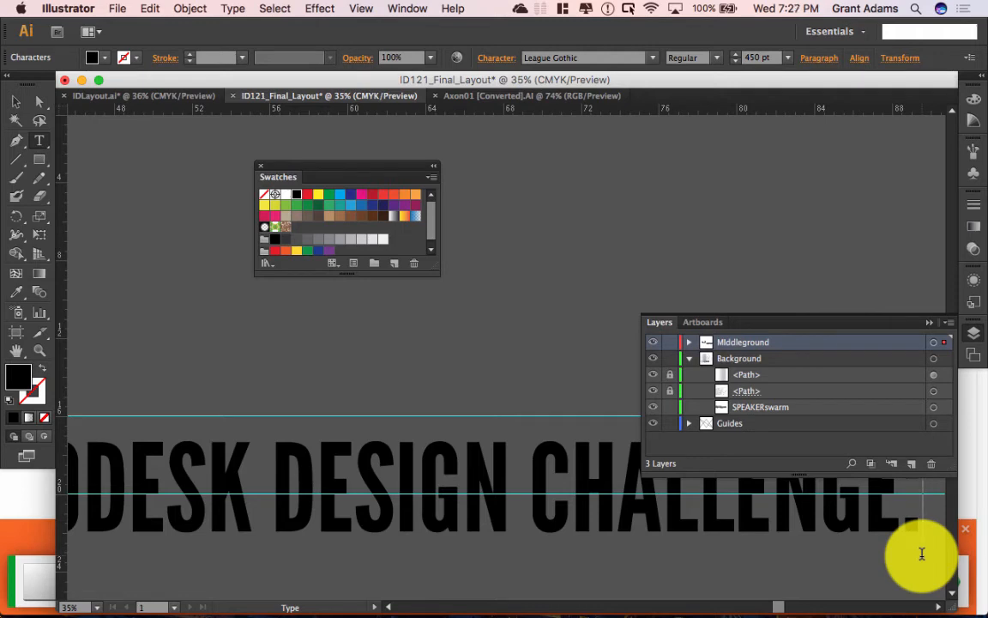
Step: Set the whole headline to 150 pt and deselect it
click(905, 530)
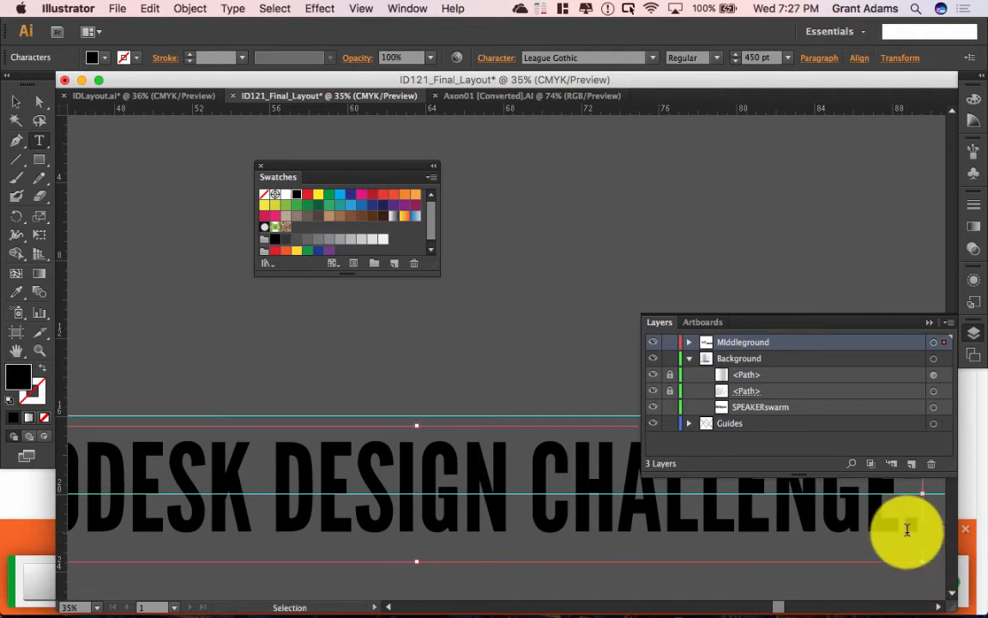
key(super+a)
click(758, 58)
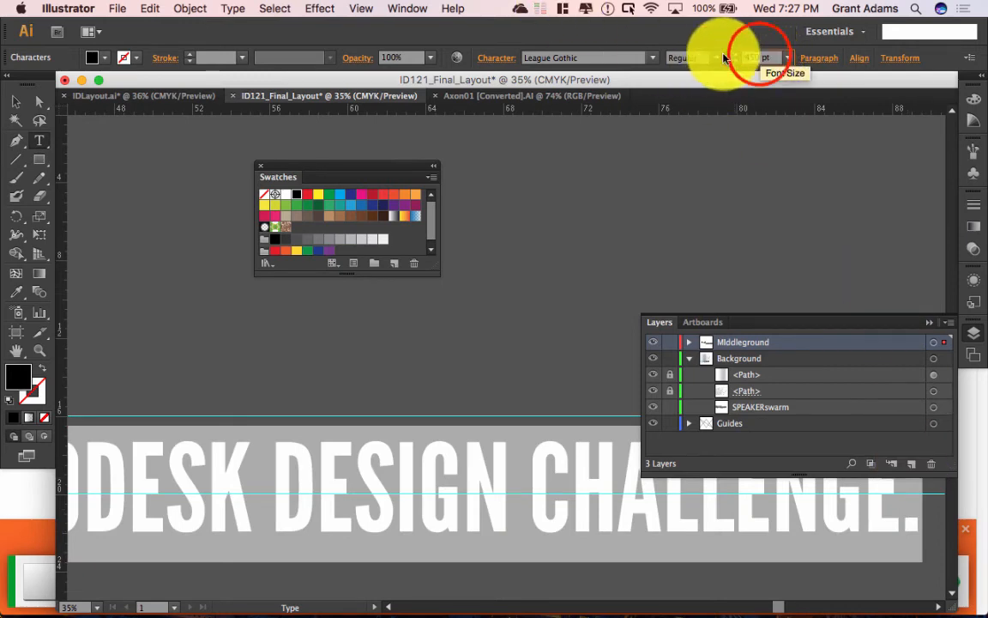
text(150)
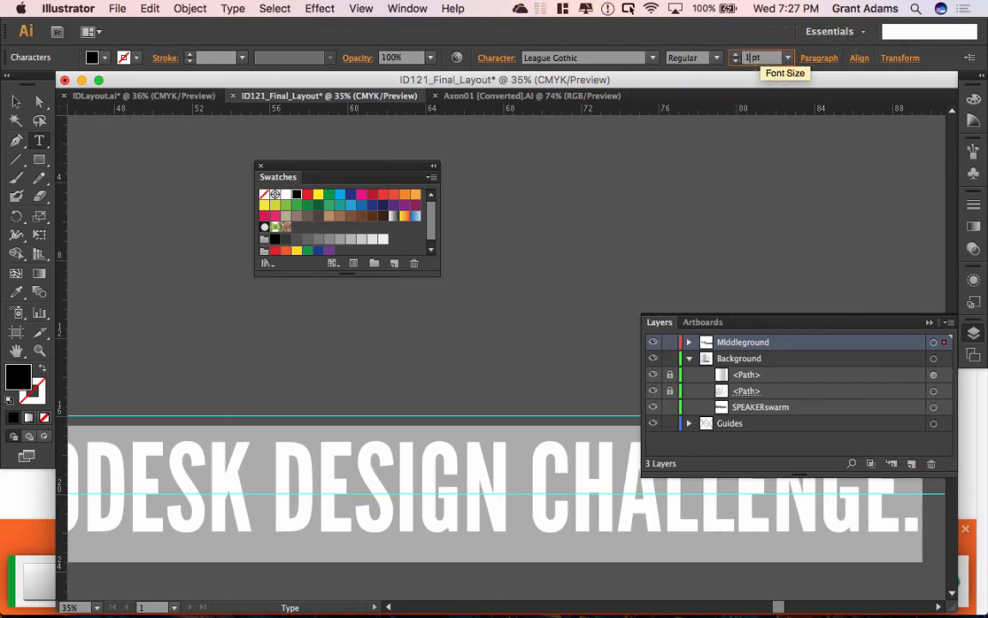
key(Tab)
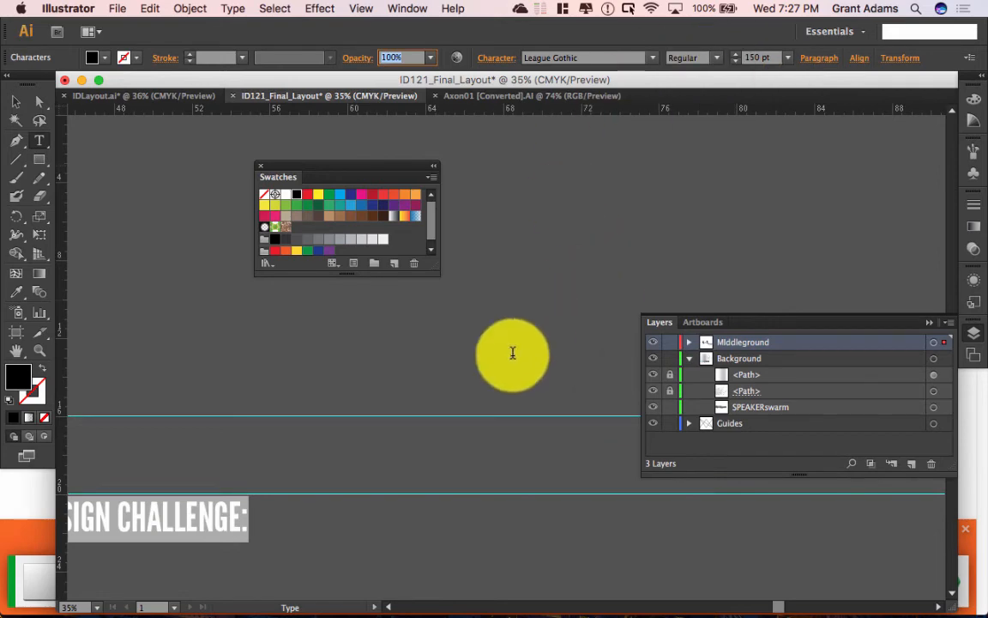
scroll(512, 353, left, 8)
scroll(478, 385, left, 4)
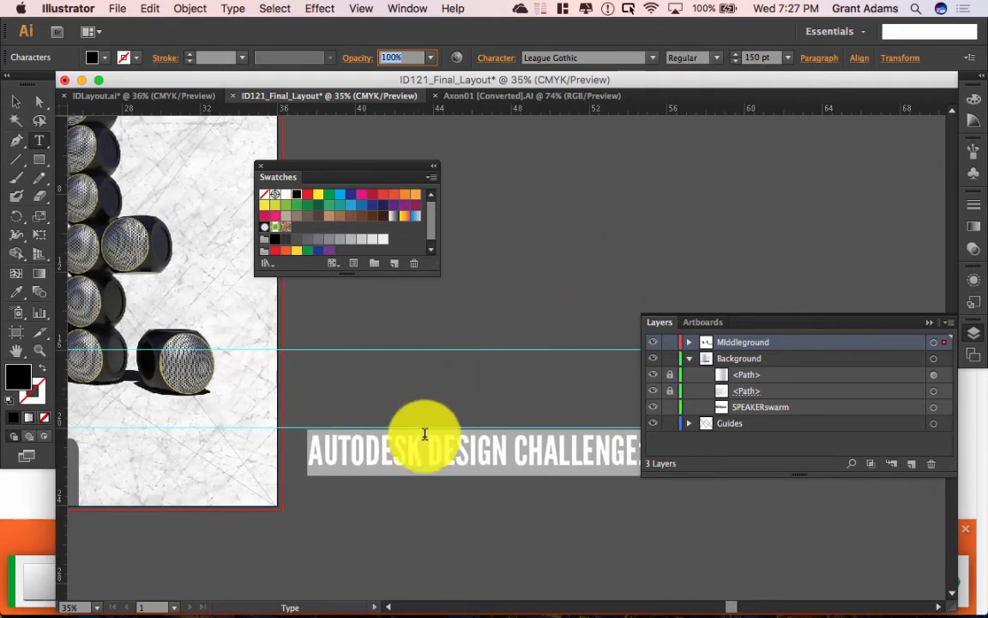
scroll(386, 459, right, 9)
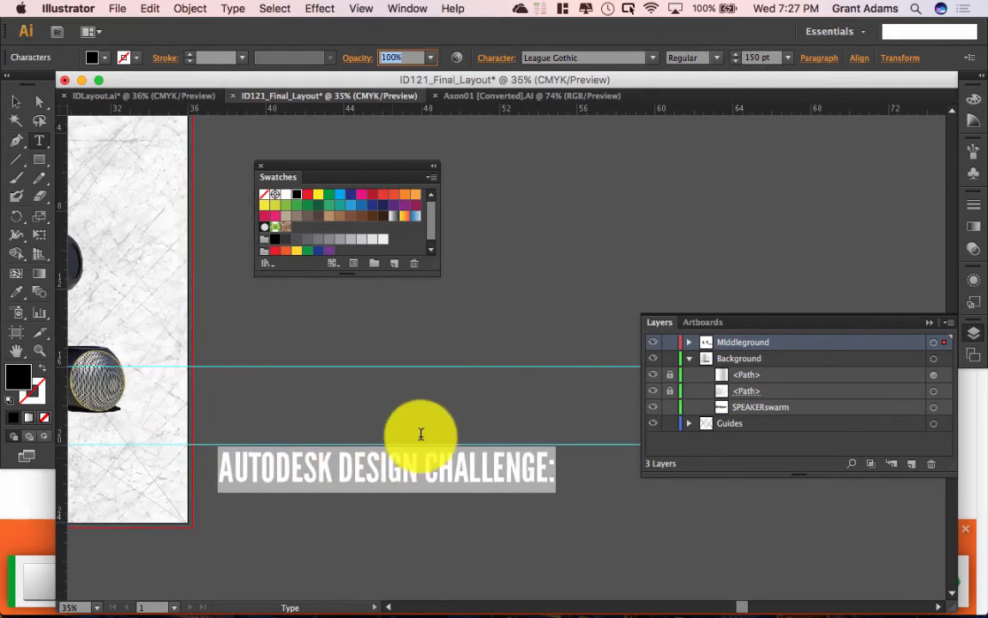
click(556, 468)
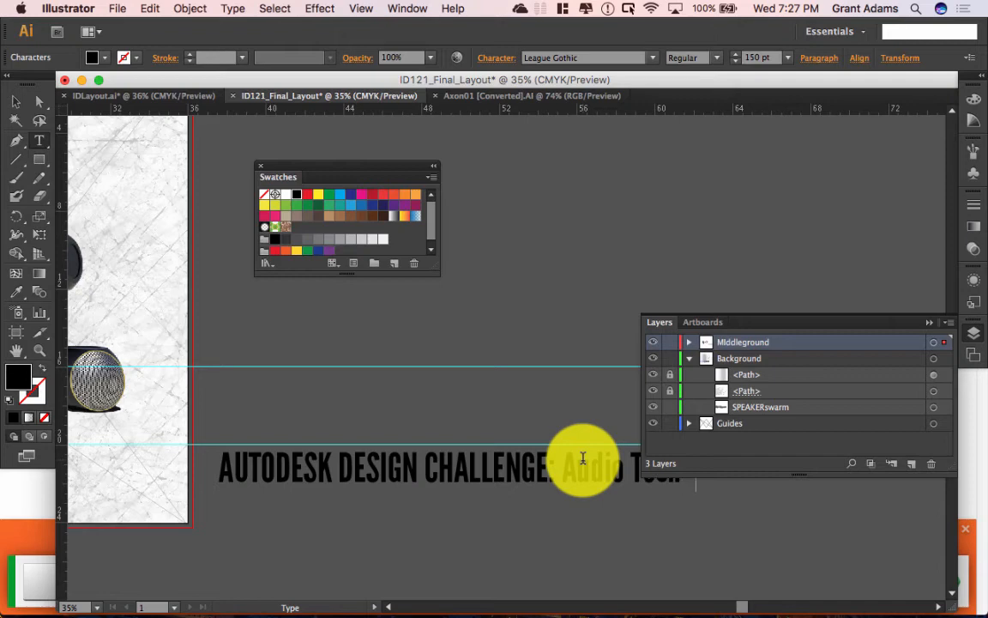
click(16, 101)
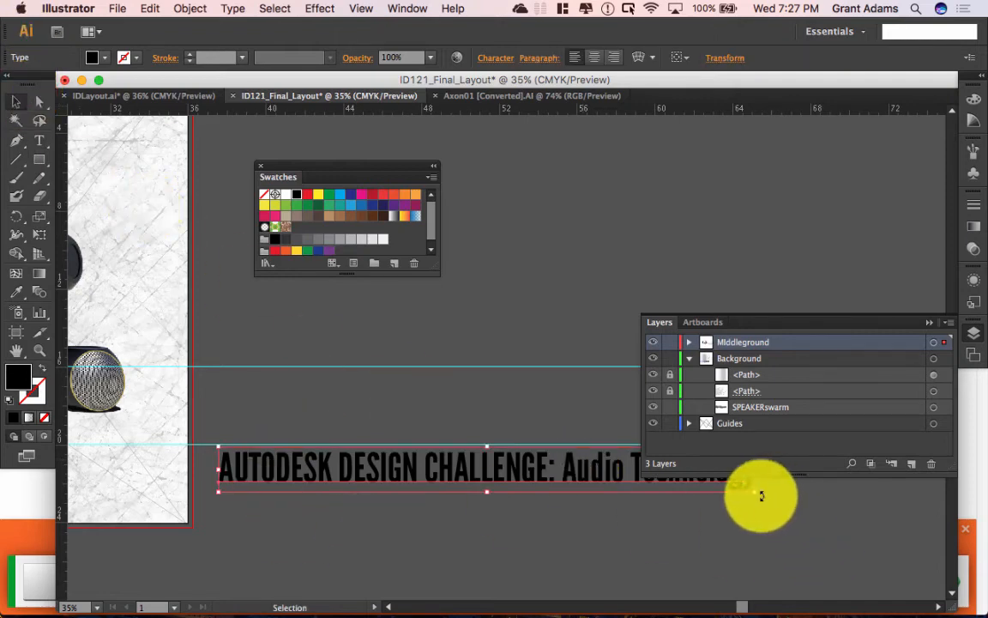
Step: Rotate the headline 90° to stand vertical and move it to the artboard's right edge
drag(757, 497, 549, 249)
drag(483, 269, 171, 128)
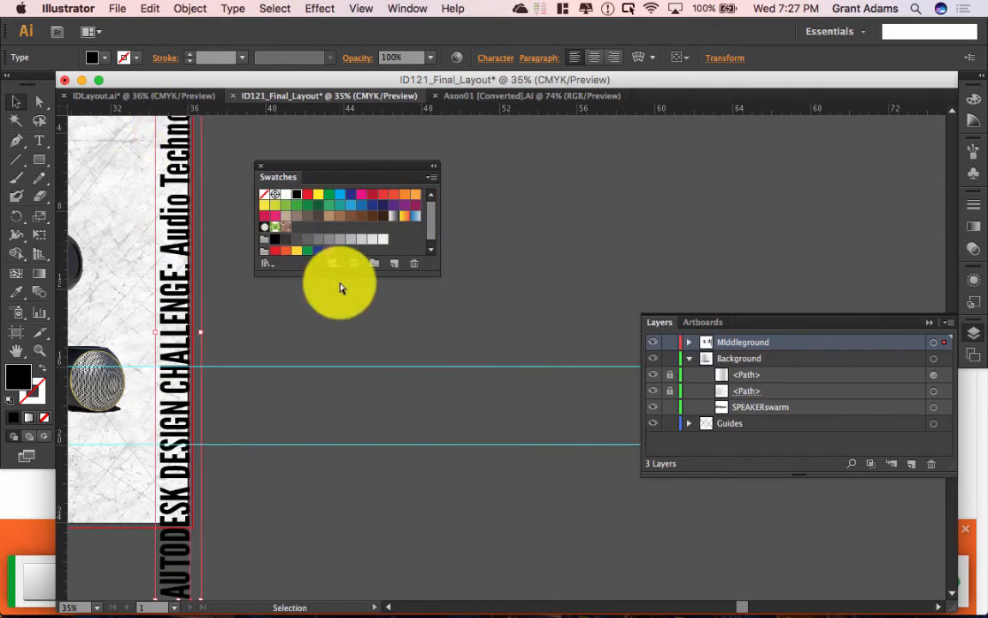
key(super+minus)
key(super+a)
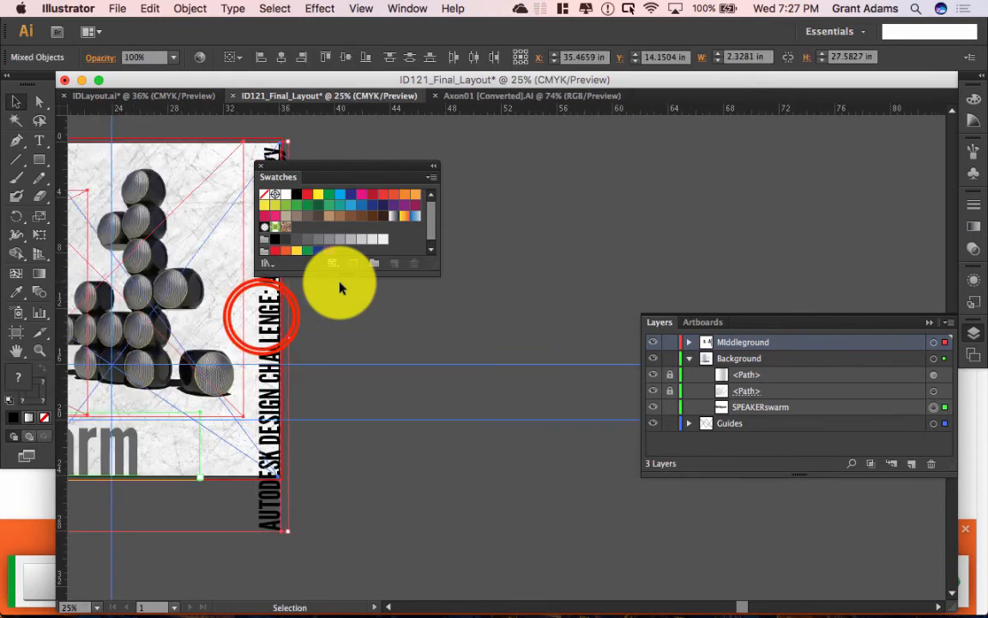
Step: Resize the headline text to 72 pt from the preset size list
double_click(264, 318)
key(super+a)
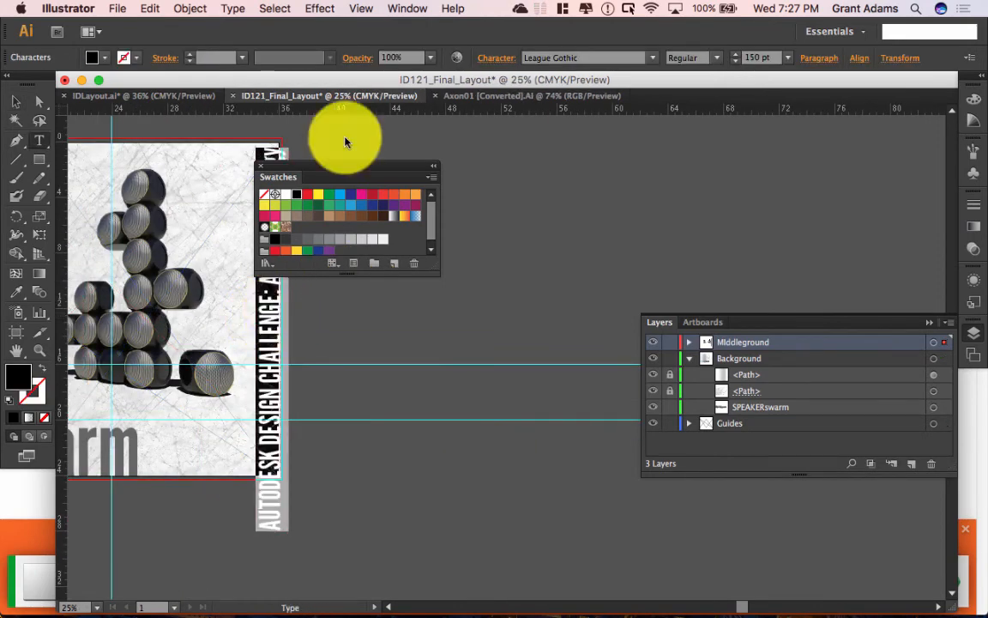
click(787, 58)
click(787, 58)
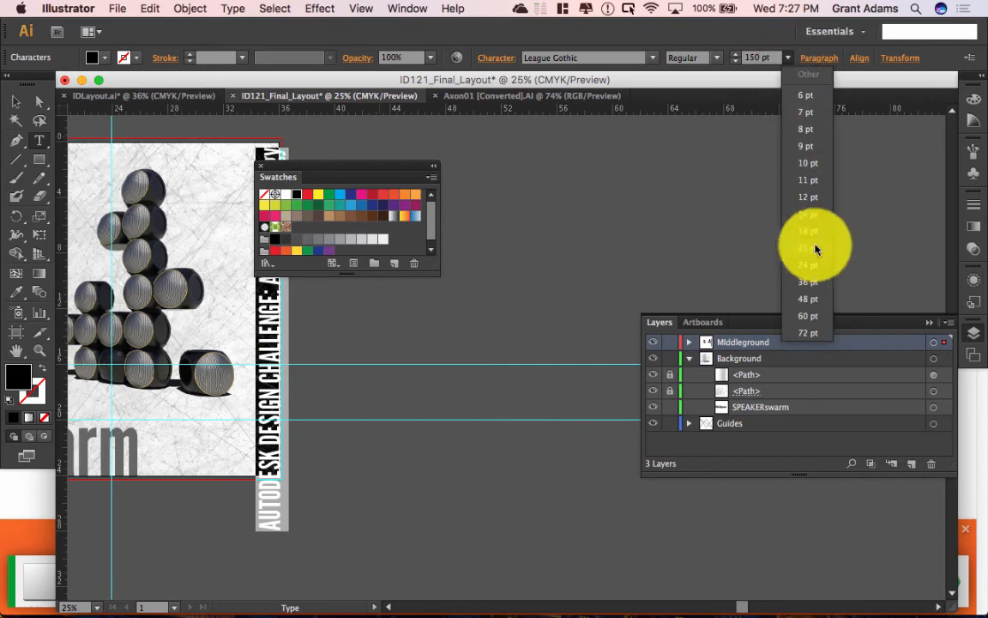
click(816, 335)
Step: Nudge the vertical headline up along the right edge and deselect
click(15, 102)
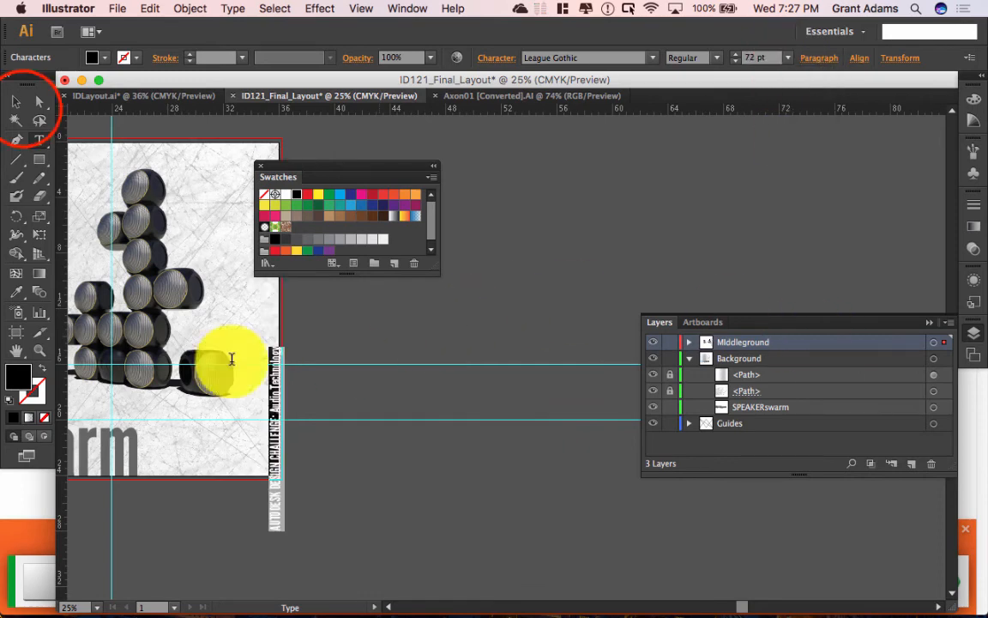
click(274, 494)
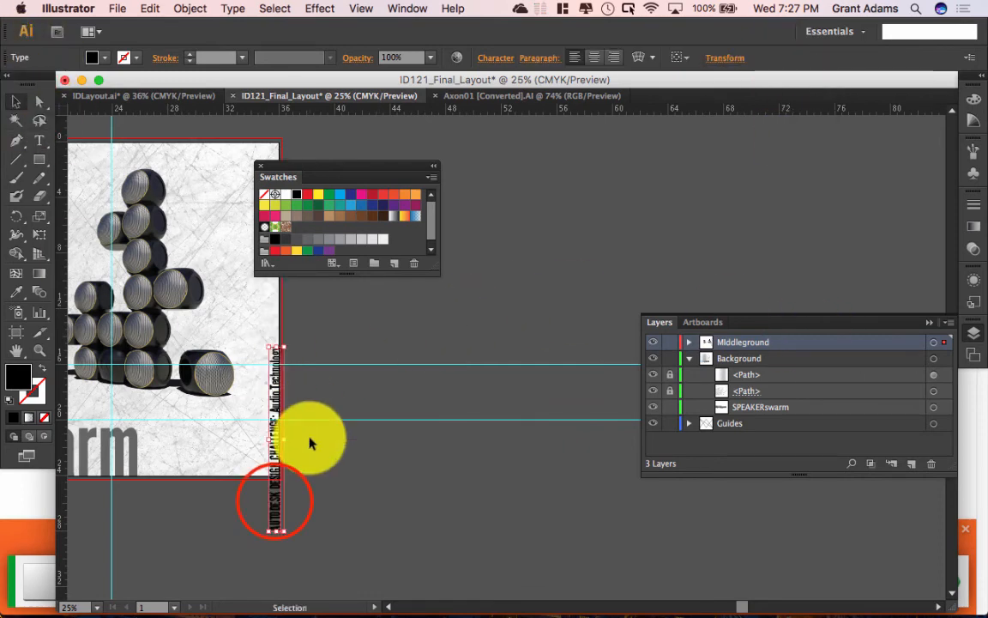
click(276, 495)
drag(275, 487, 275, 452)
click(345, 476)
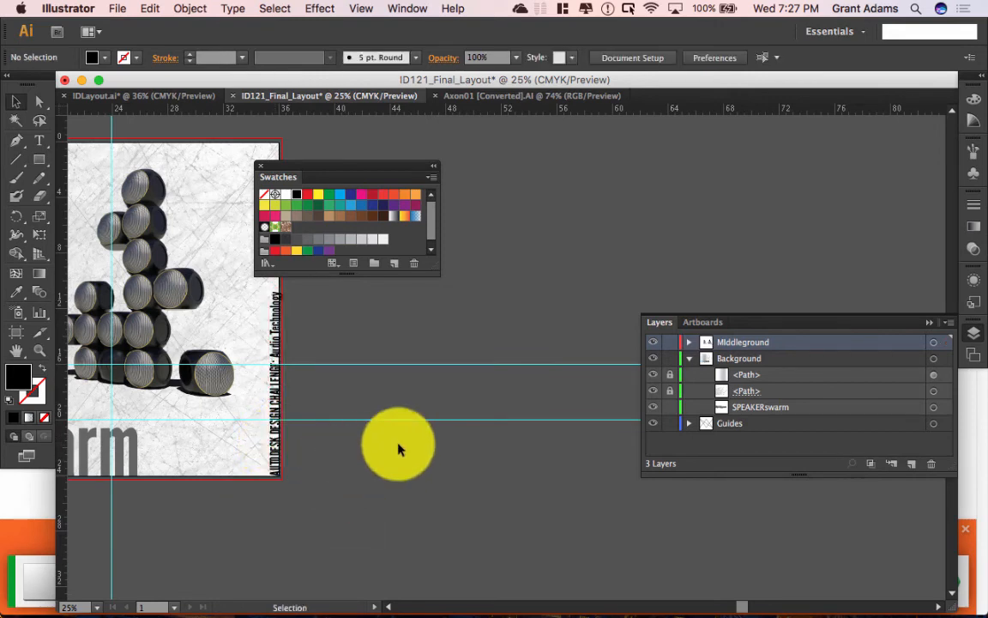
scroll(324, 443, left, 5)
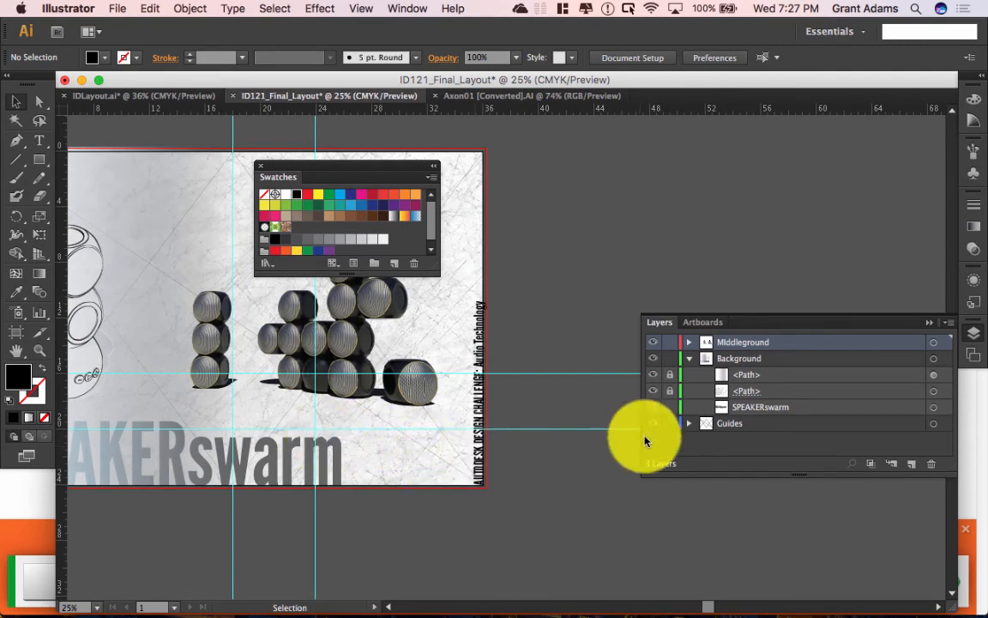
Step: Move the headline into the Background layer beneath the two <Path> rows, then collapse Swatches
click(477, 422)
click(475, 420)
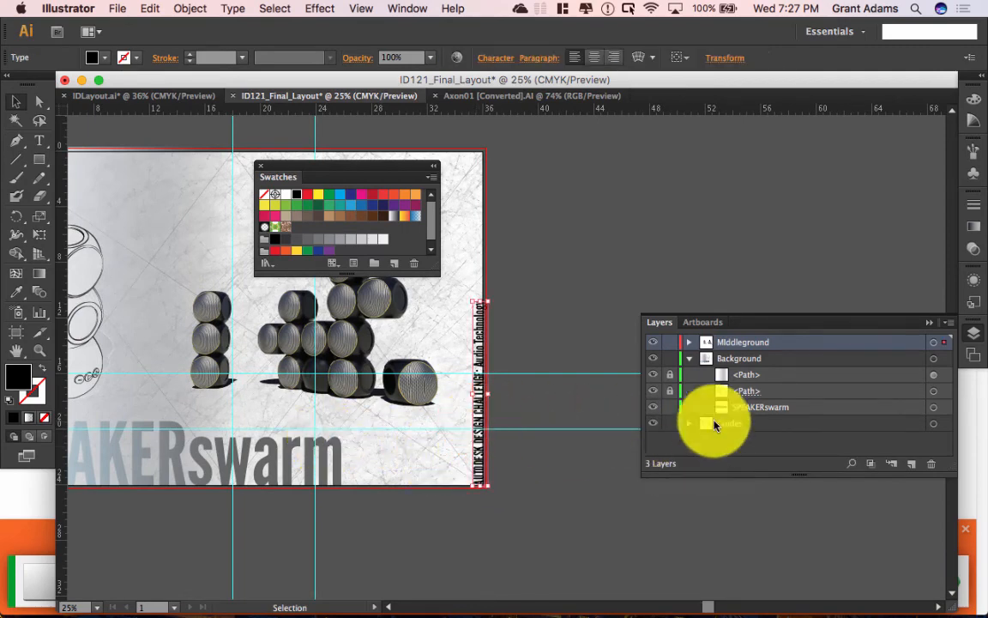
click(948, 344)
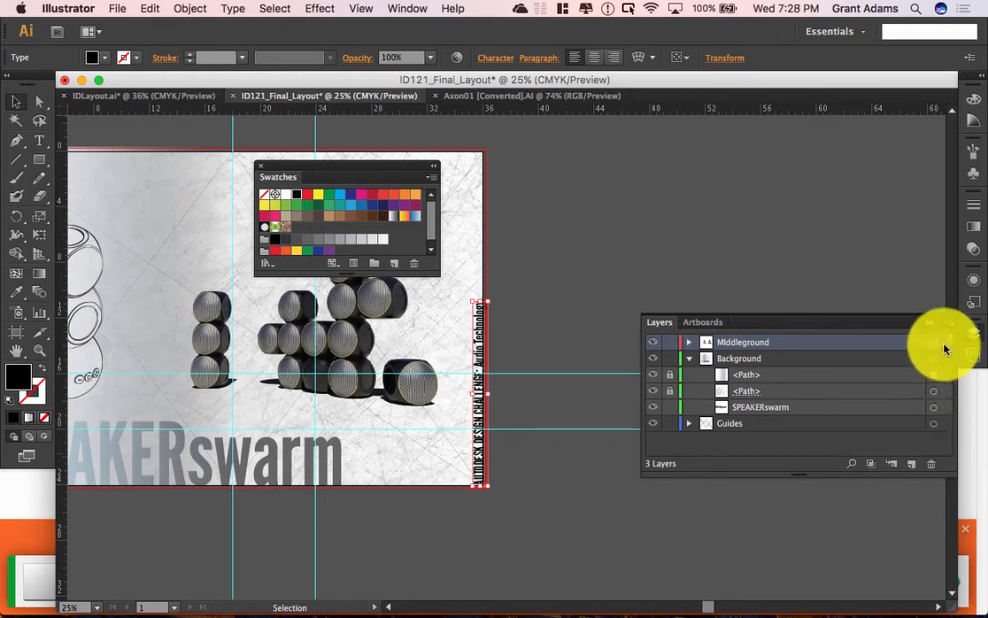
drag(946, 349, 943, 360)
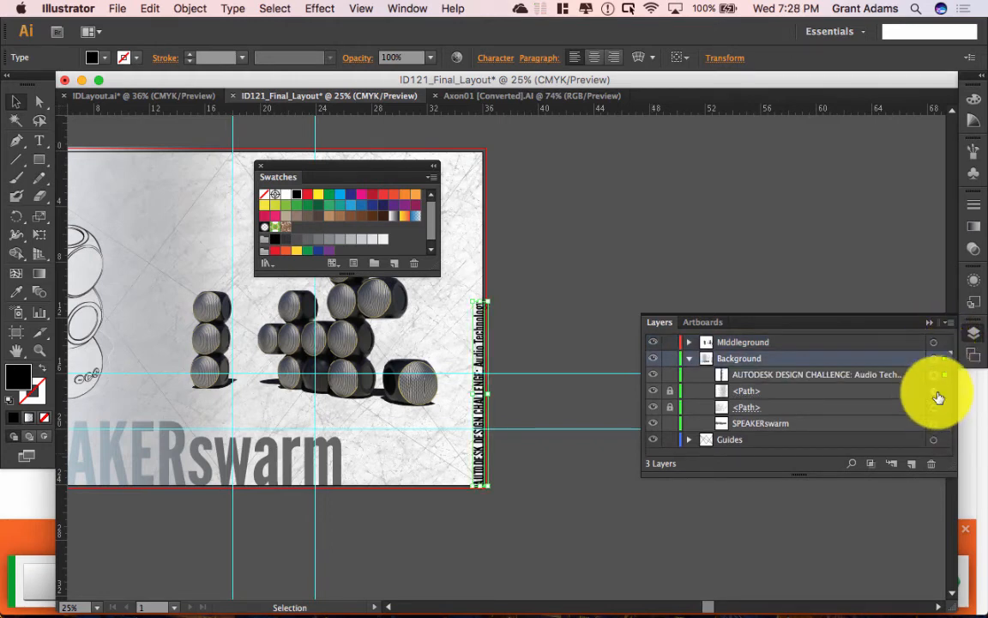
click(826, 375)
click(871, 375)
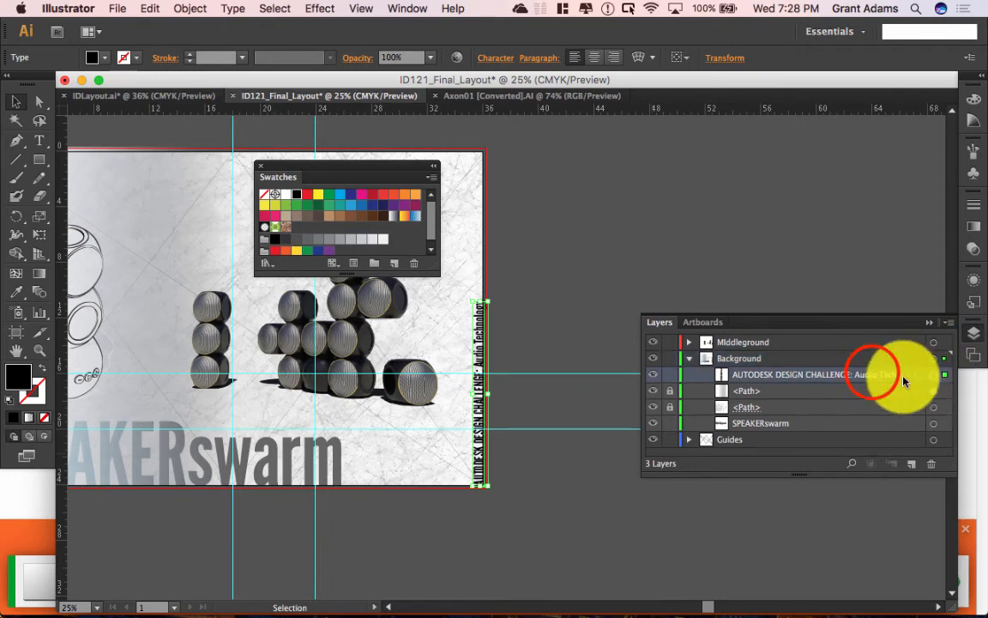
drag(872, 375, 872, 419)
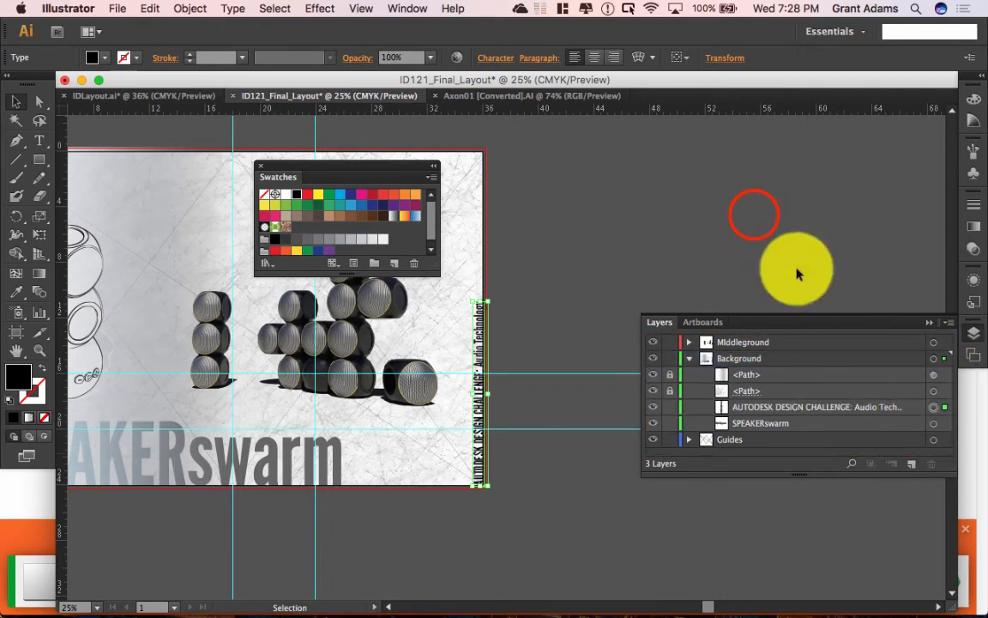
click(755, 219)
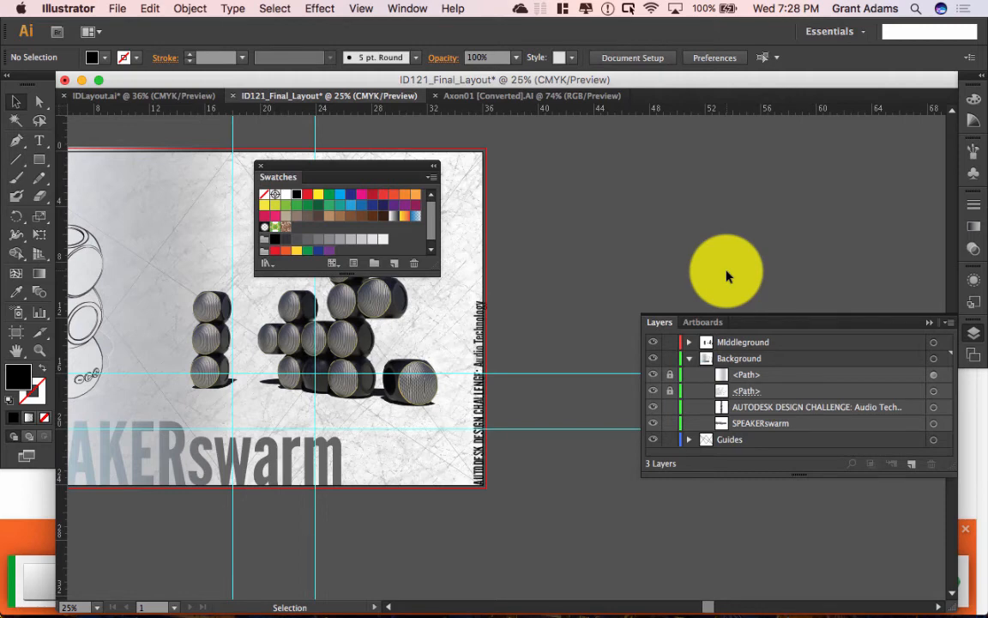
scroll(727, 276, up, 2)
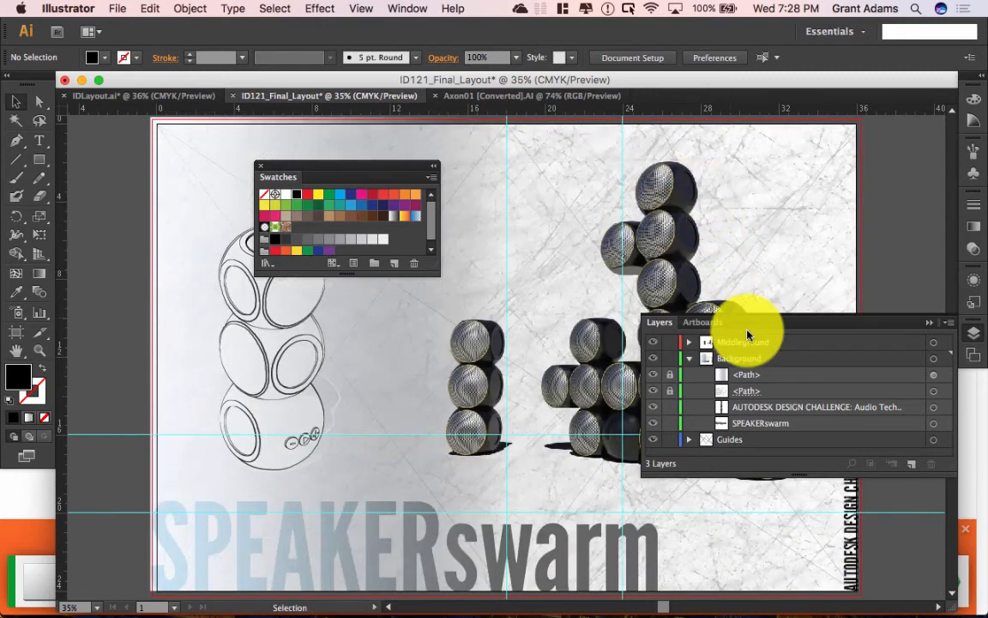
click(434, 164)
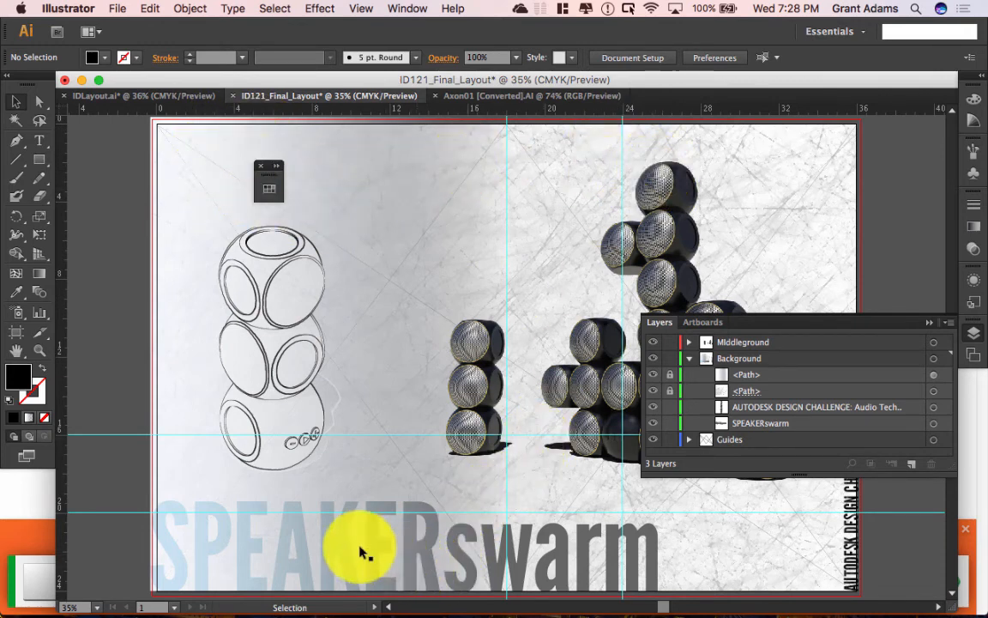
Step: Copy the SPEAKERswarm title and paste a duplicate in front of it
click(584, 547)
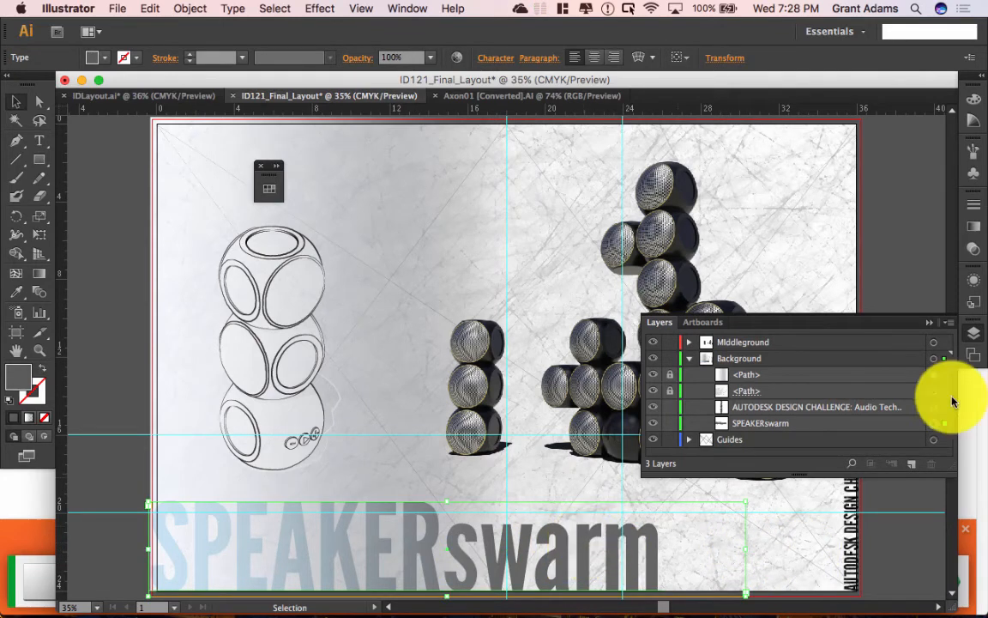
drag(892, 424, 871, 435)
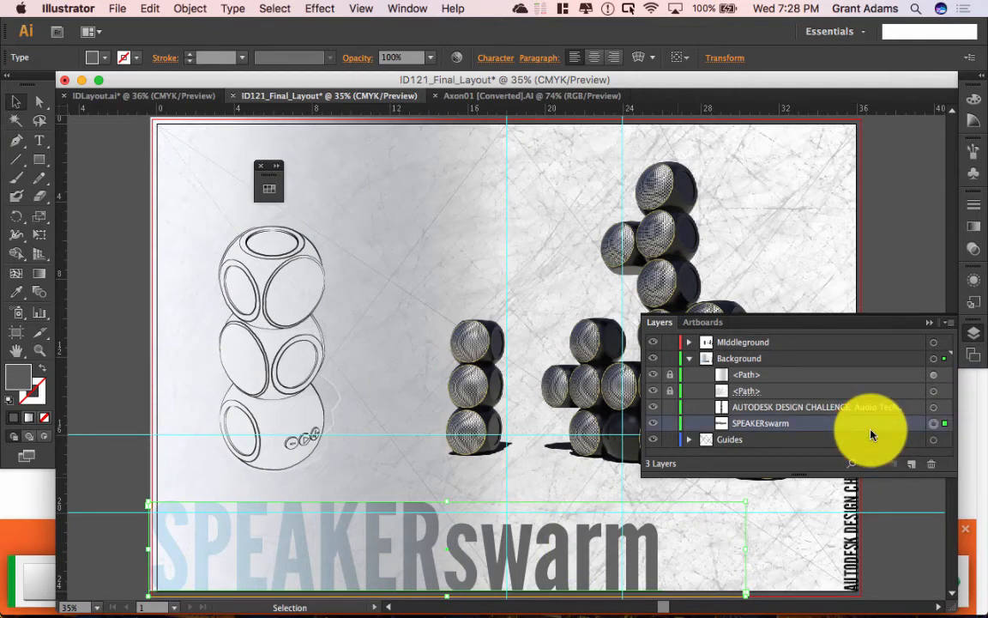
click(148, 8)
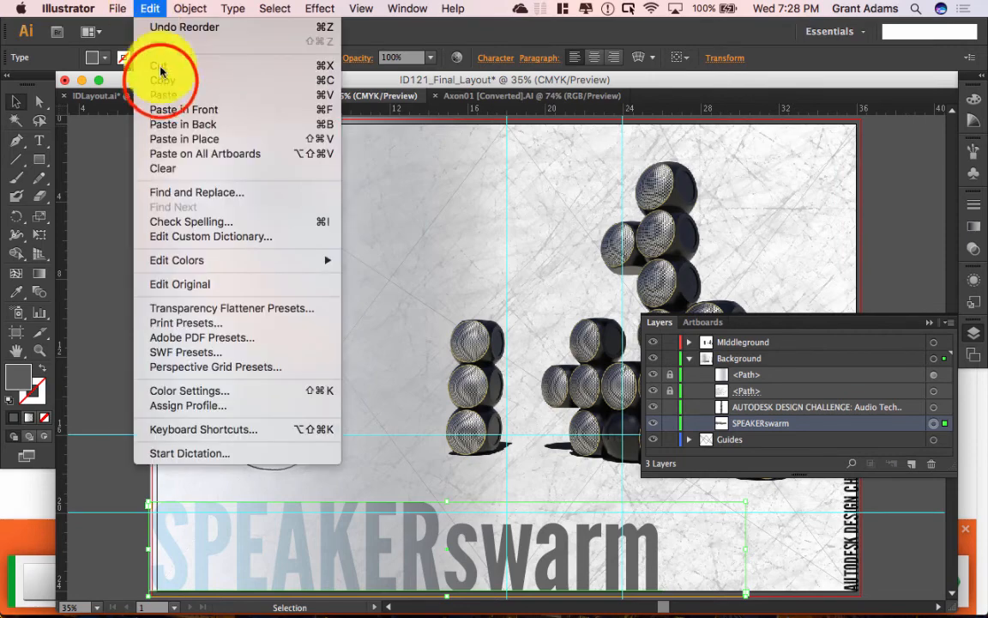
click(163, 81)
click(151, 8)
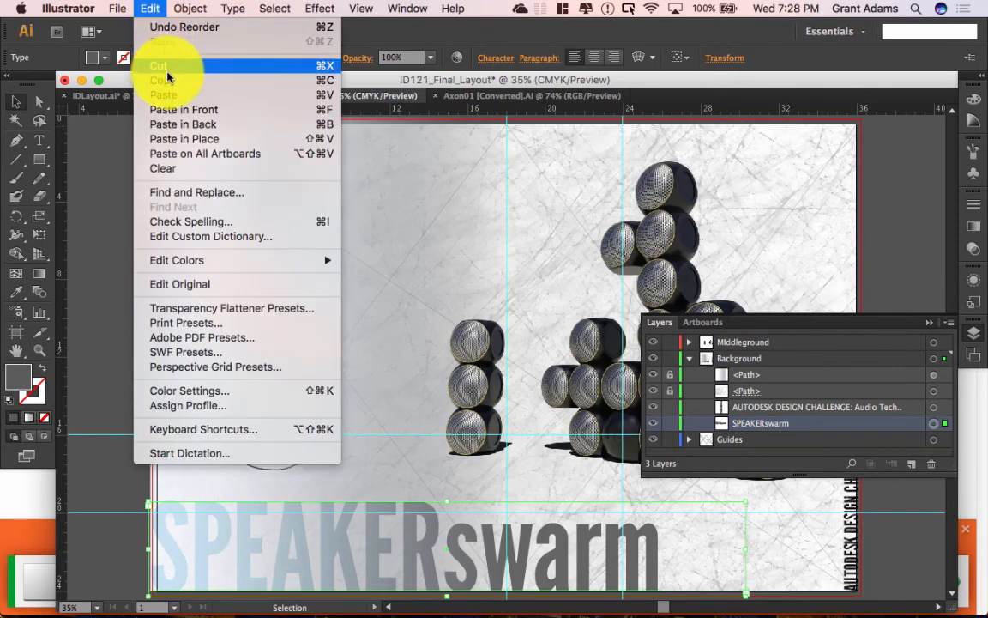
click(167, 108)
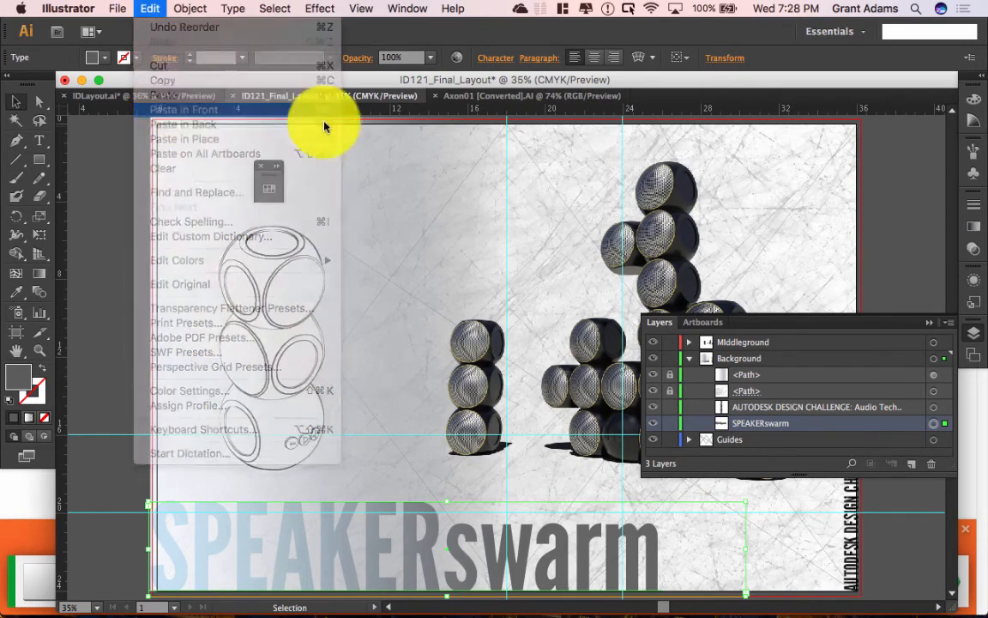
Step: Move the pasted SPEAKERswarm copy up the layer stack into Middleground
click(856, 423)
click(856, 426)
click(816, 425)
click(806, 424)
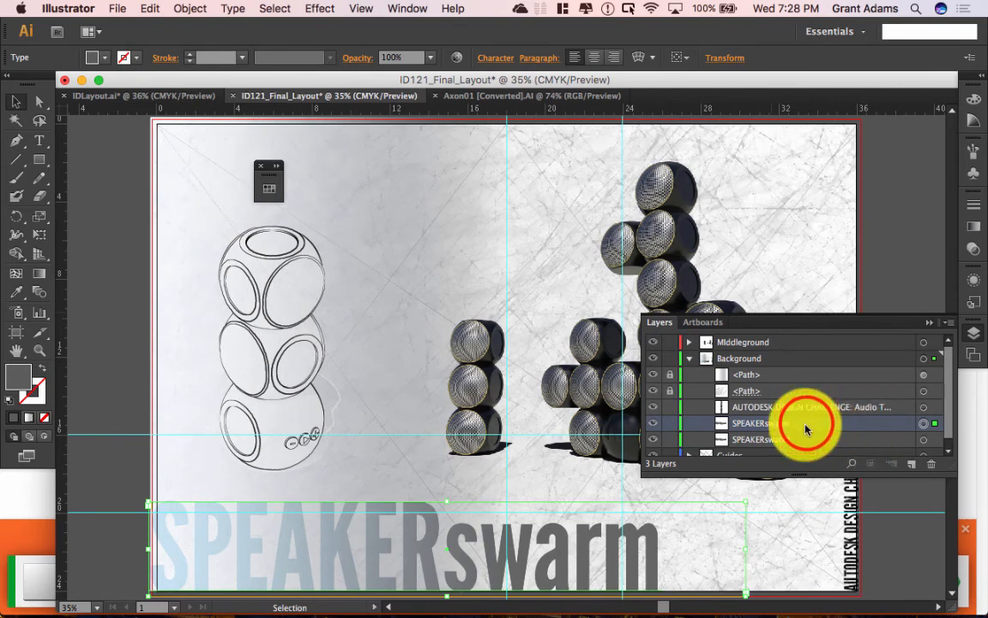
drag(806, 429, 799, 343)
drag(797, 335, 798, 337)
click(939, 425)
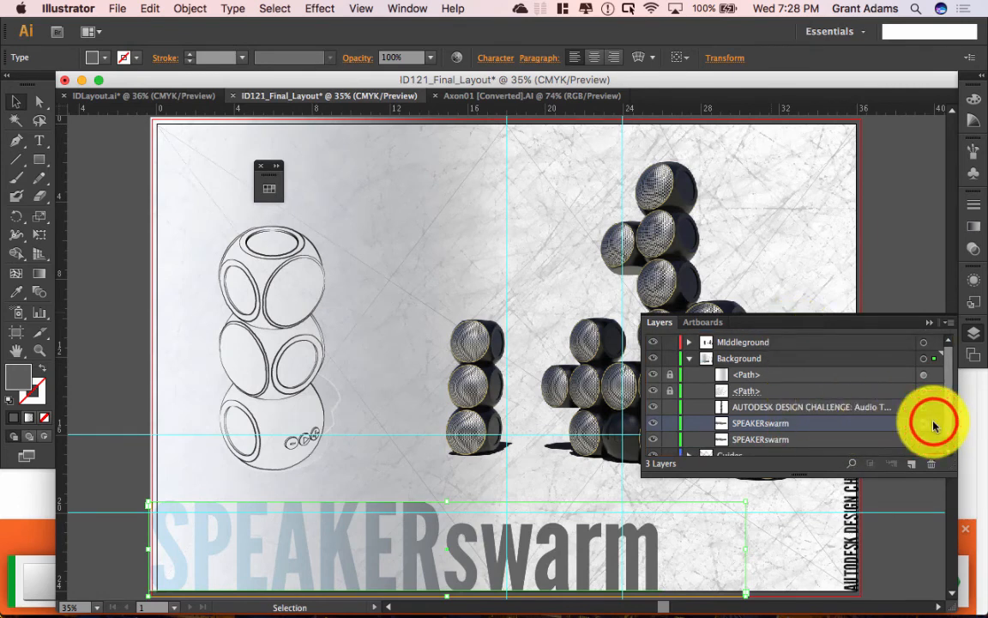
drag(935, 426, 944, 339)
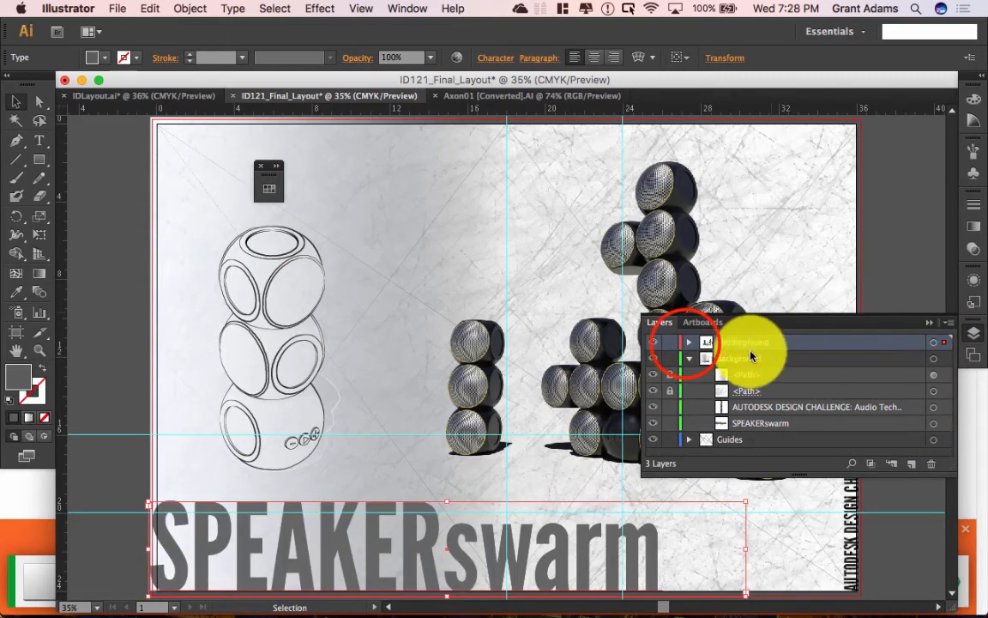
click(689, 341)
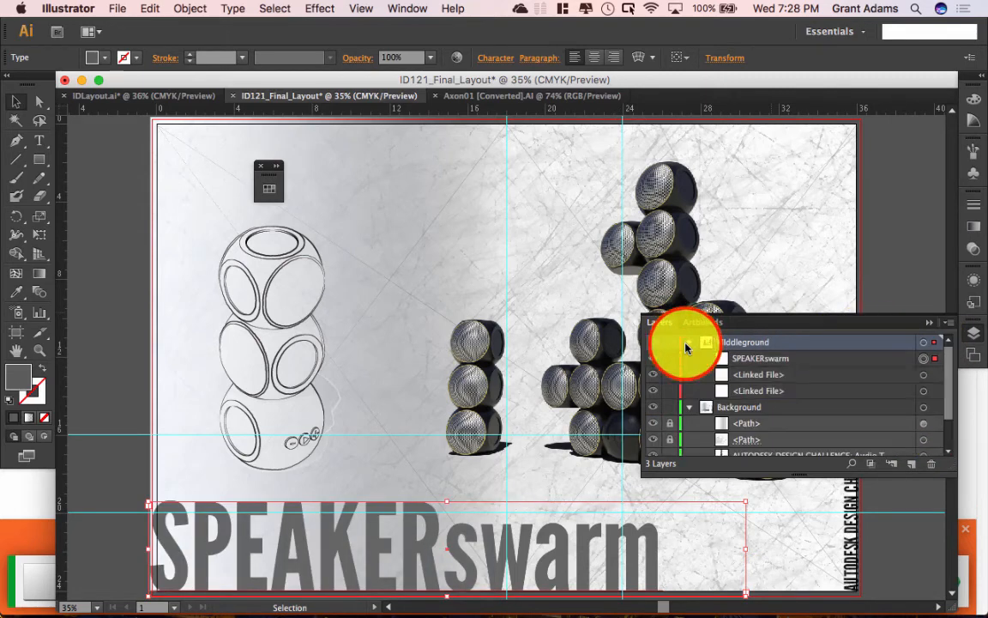
click(830, 359)
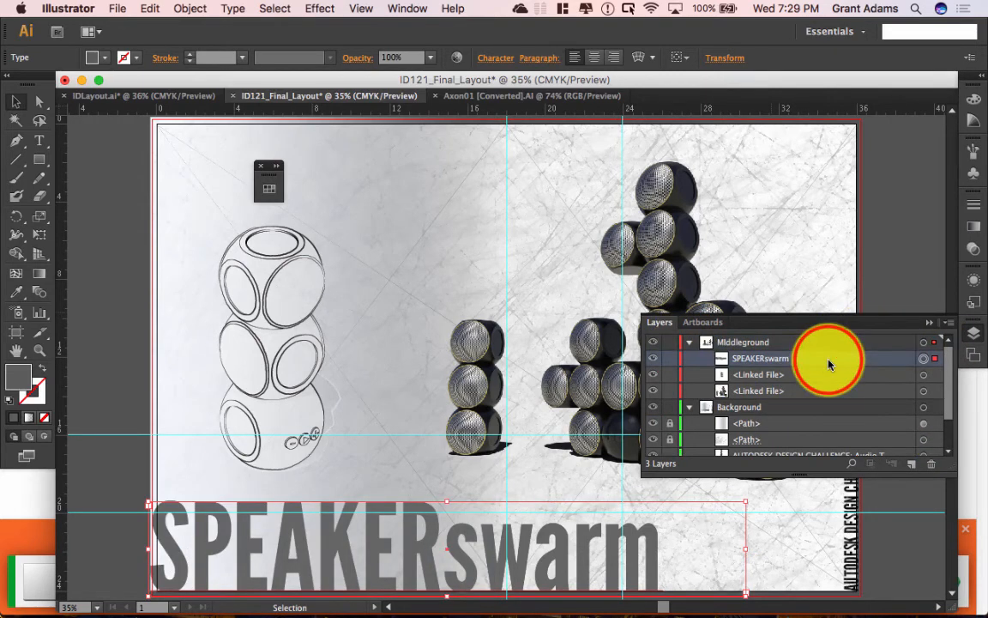
Step: Create a new top layer named Foreground and move the SPEAKERswarm copy into it
click(911, 463)
double_click(730, 341)
text(Fore)
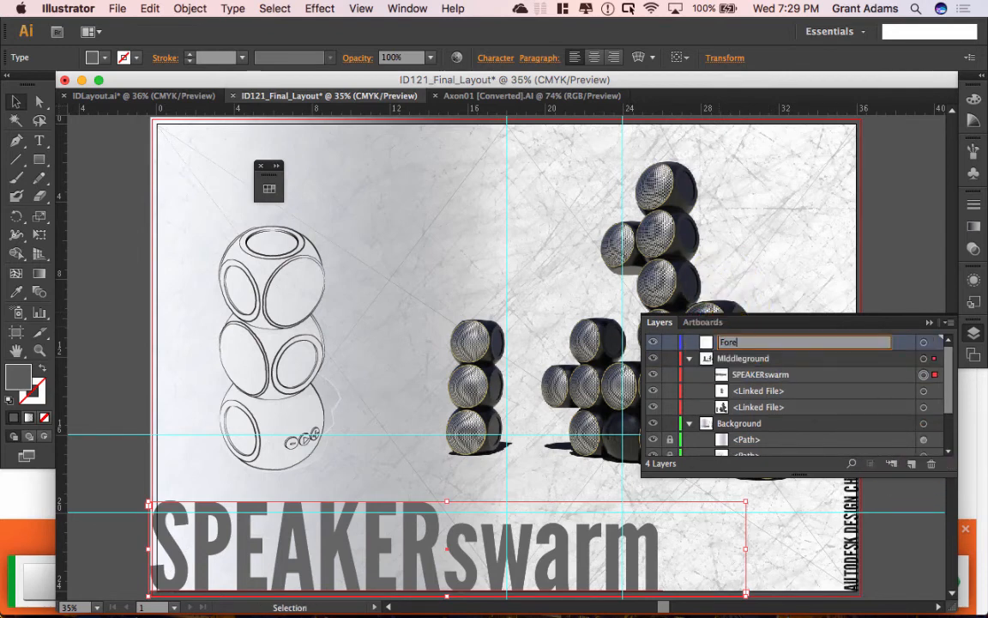
text(ground)
key(Return)
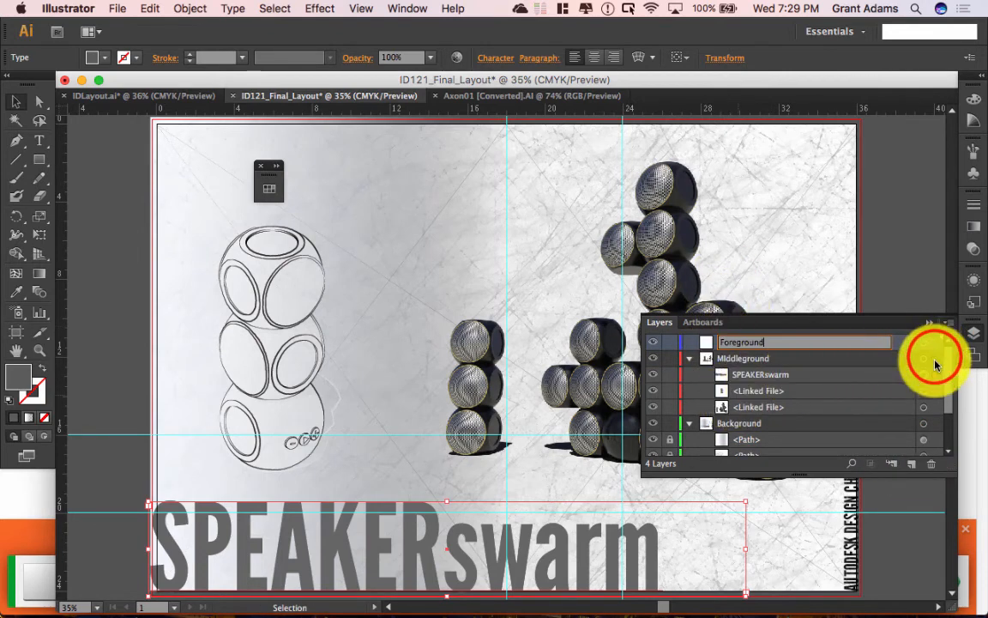
drag(935, 360, 935, 343)
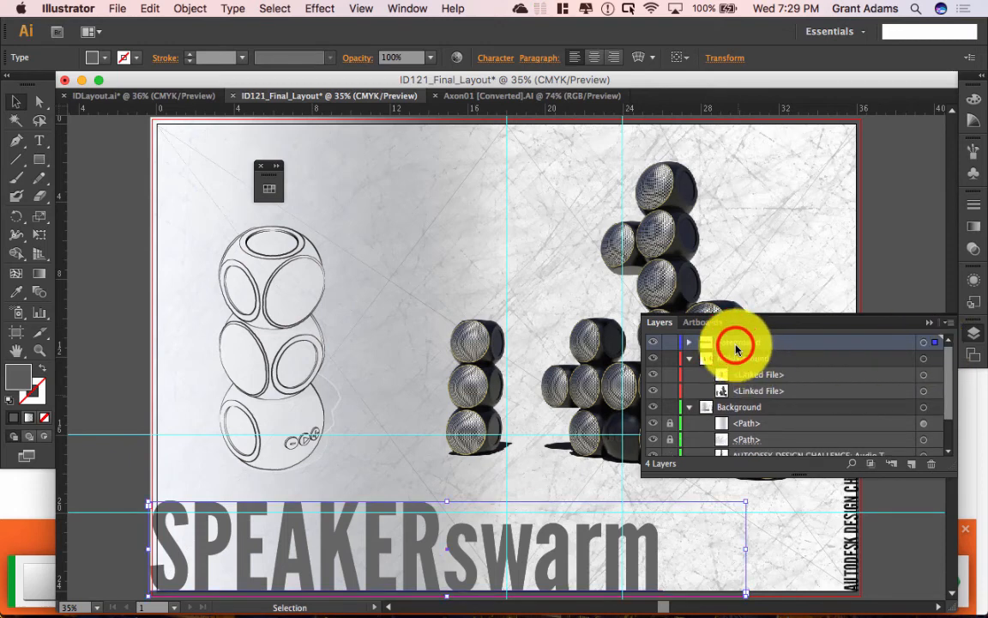
click(689, 342)
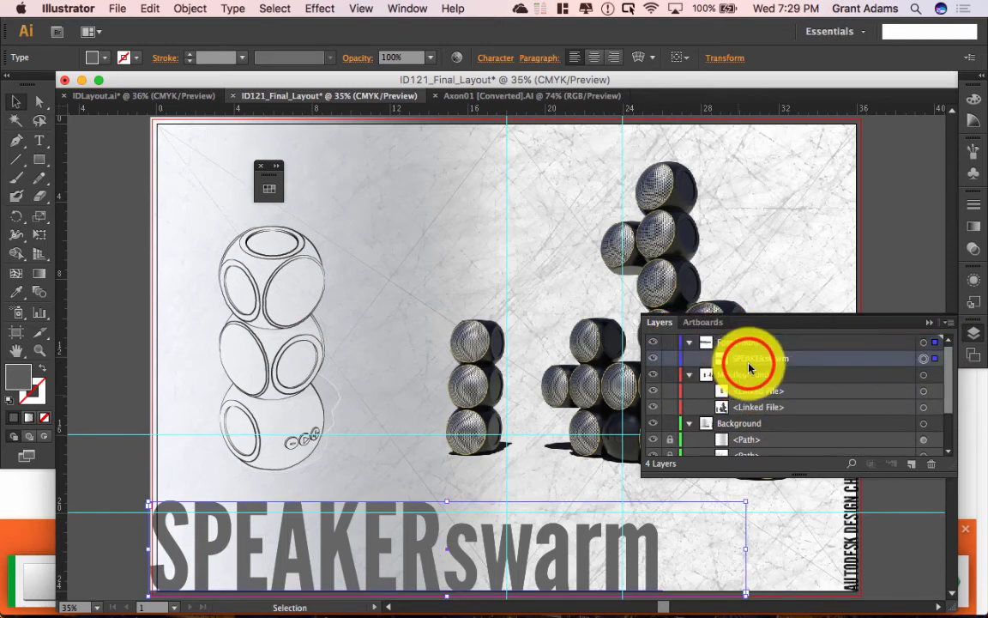
Step: Fill the SPEAKERswarm letters with white FFFFFF, then switch to the Axon01 [Converted].AI document
double_click(415, 567)
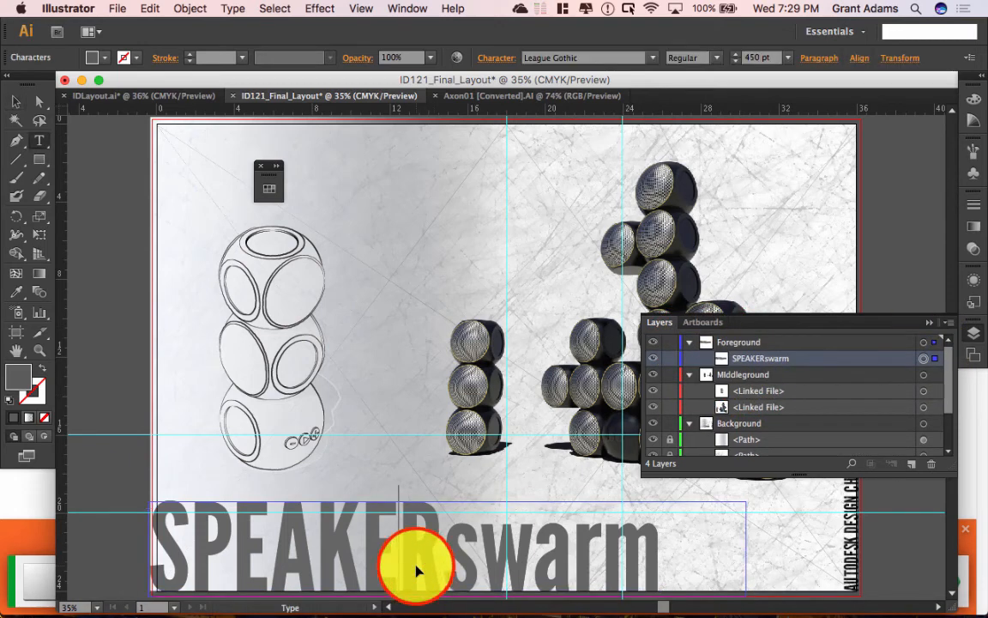
key(super+a)
double_click(17, 376)
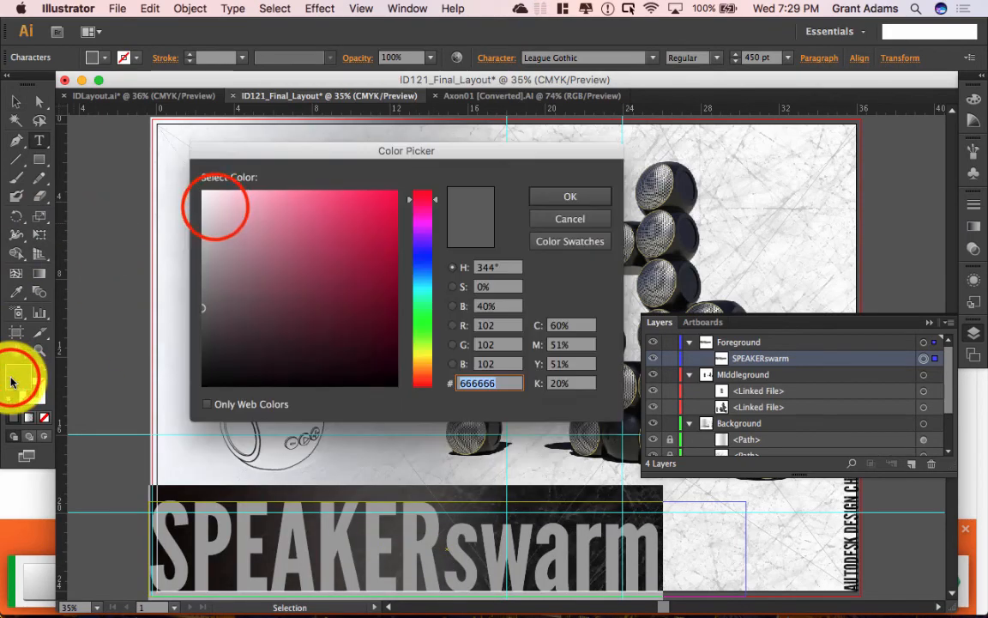
drag(216, 191, 202, 192)
click(568, 197)
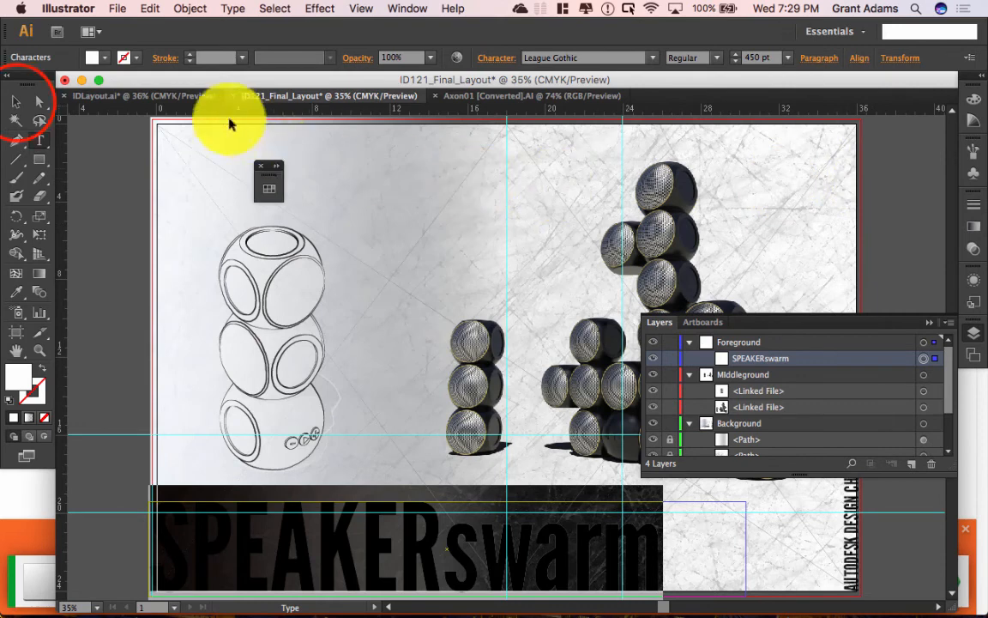
click(17, 102)
click(104, 176)
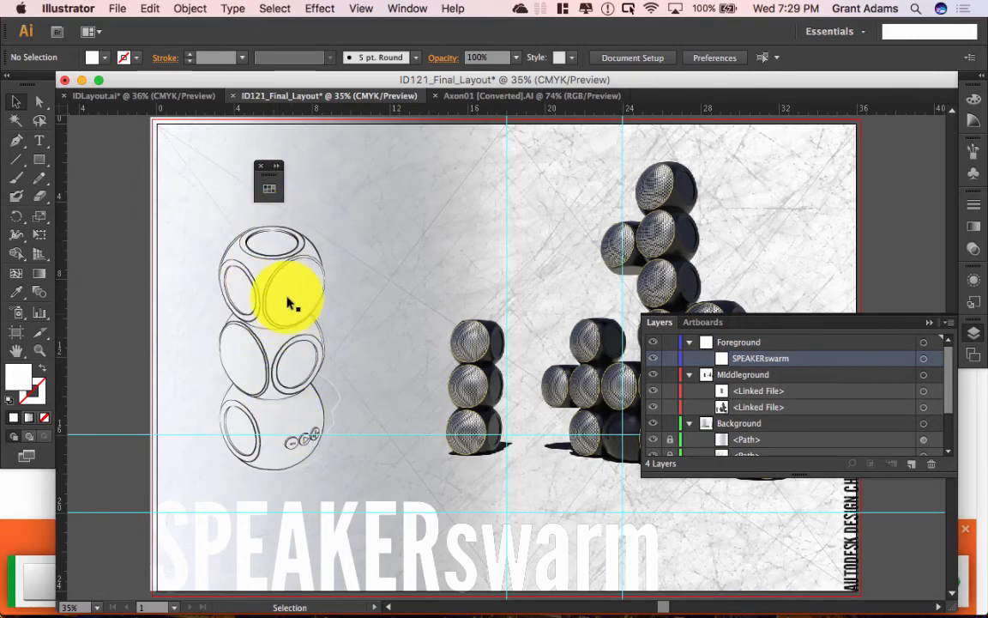
click(523, 97)
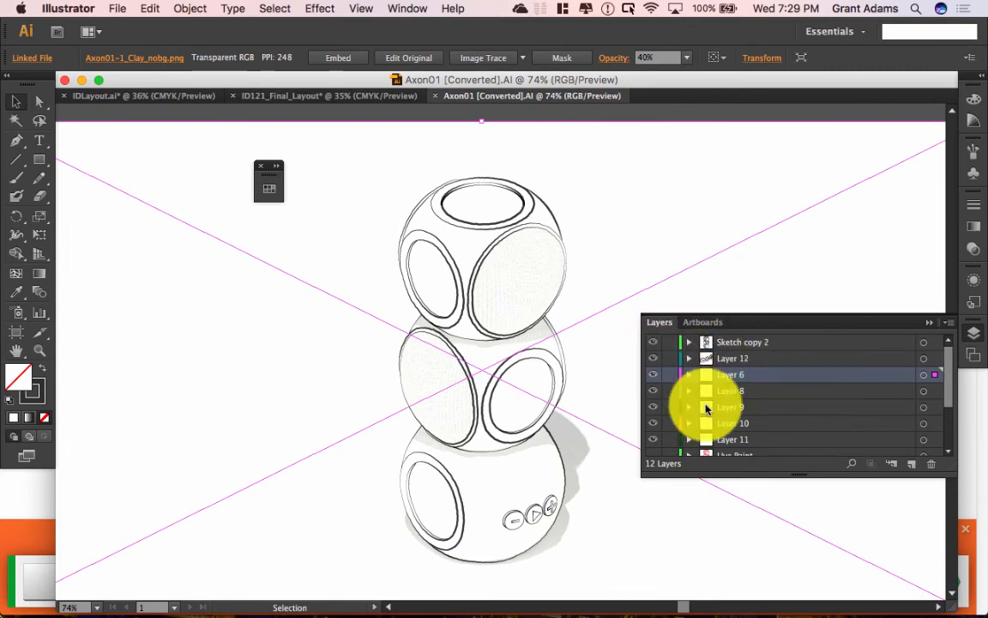
Step: Expand and collapse the Sketch copy 2 layer to inspect its contents
click(691, 343)
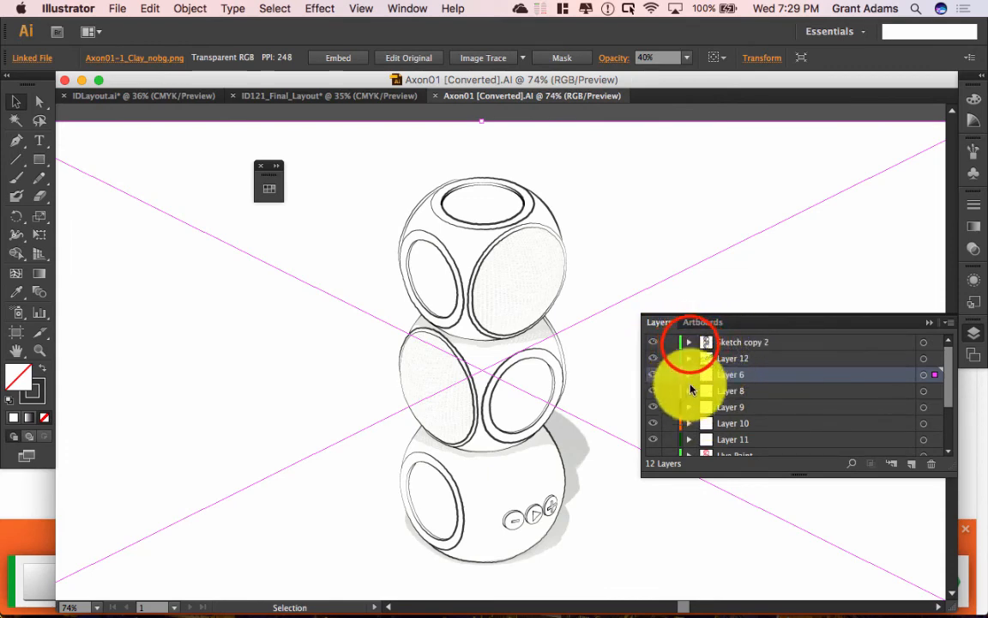
click(691, 347)
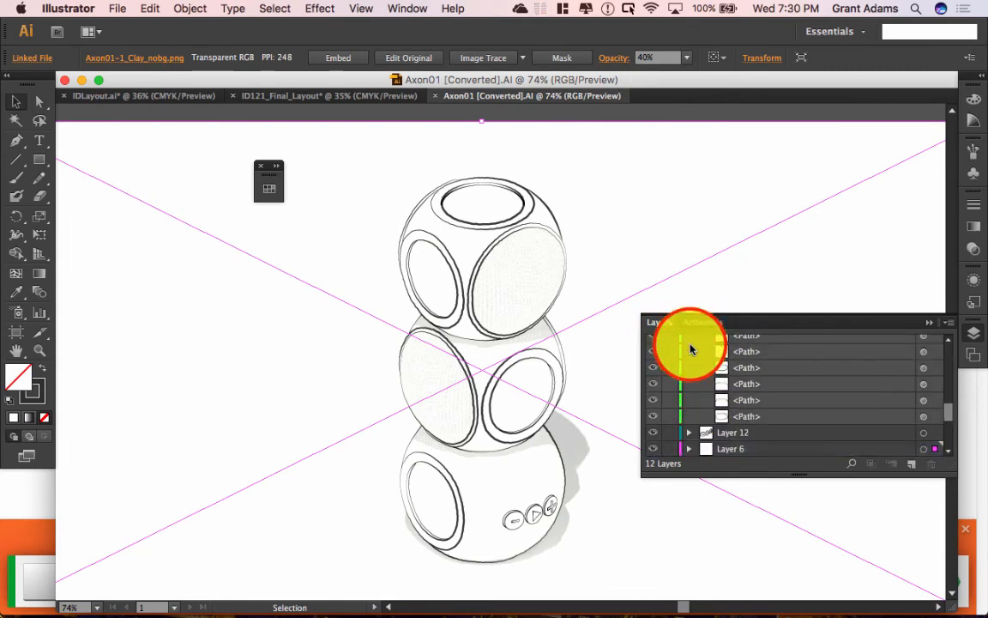
scroll(722, 410, up, 5)
click(703, 340)
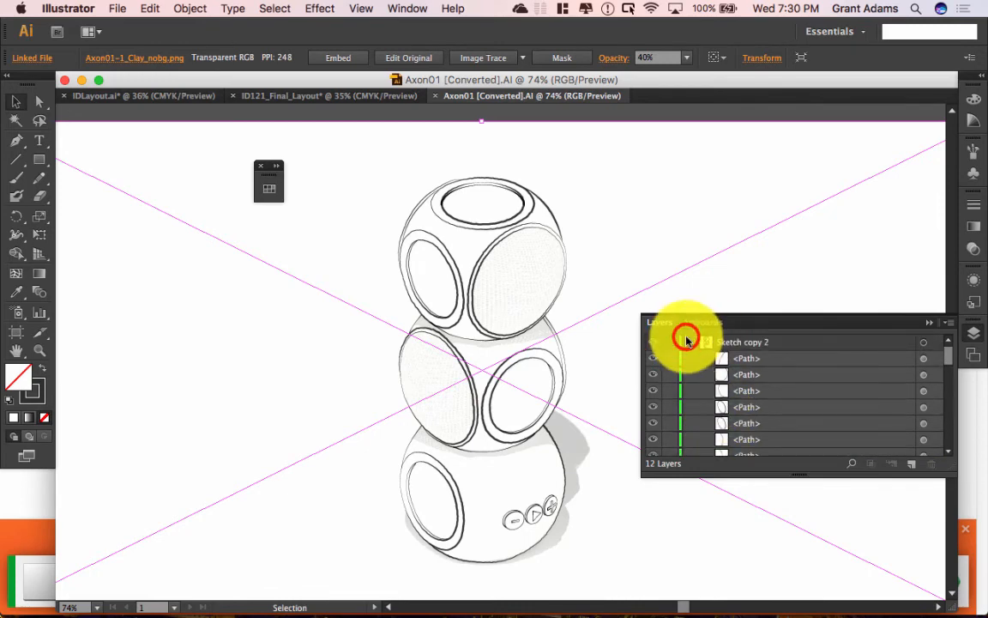
click(686, 340)
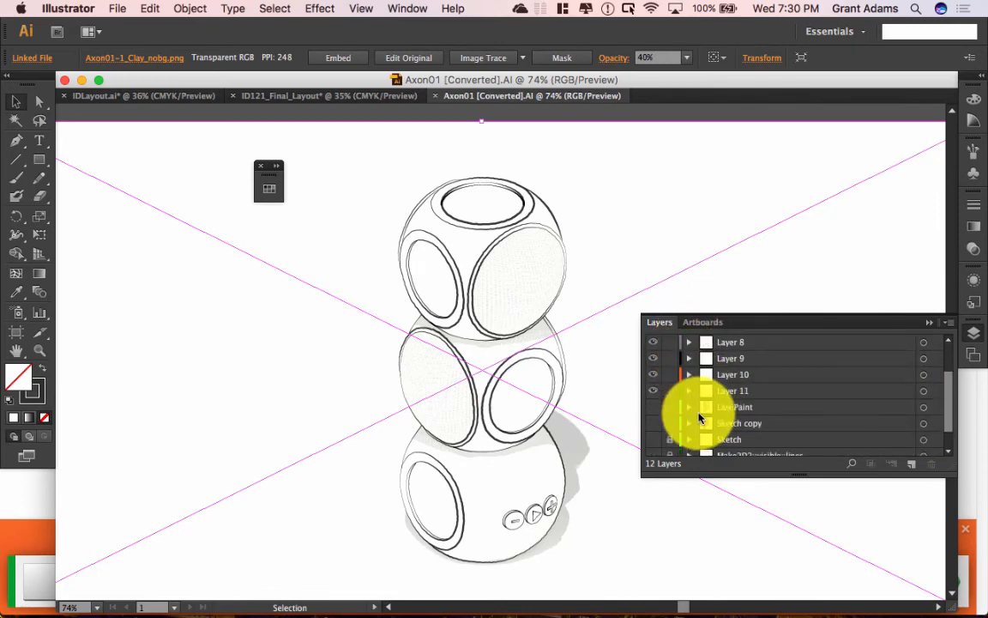
scroll(661, 409, down, 2)
Step: Toggle the Make2D2::visible::lines layer on and off to compare
click(657, 453)
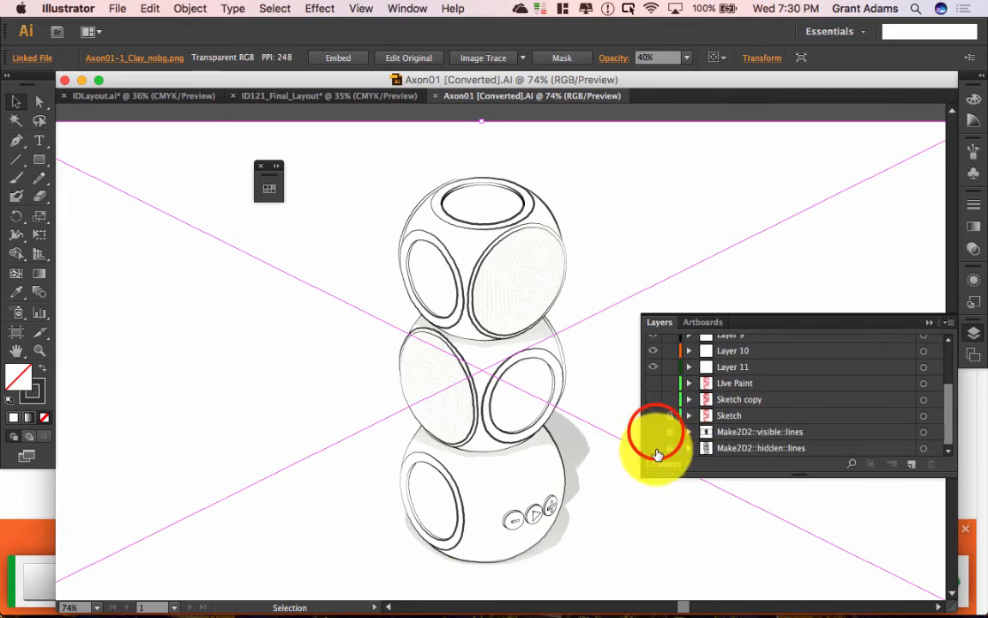
click(657, 433)
click(656, 431)
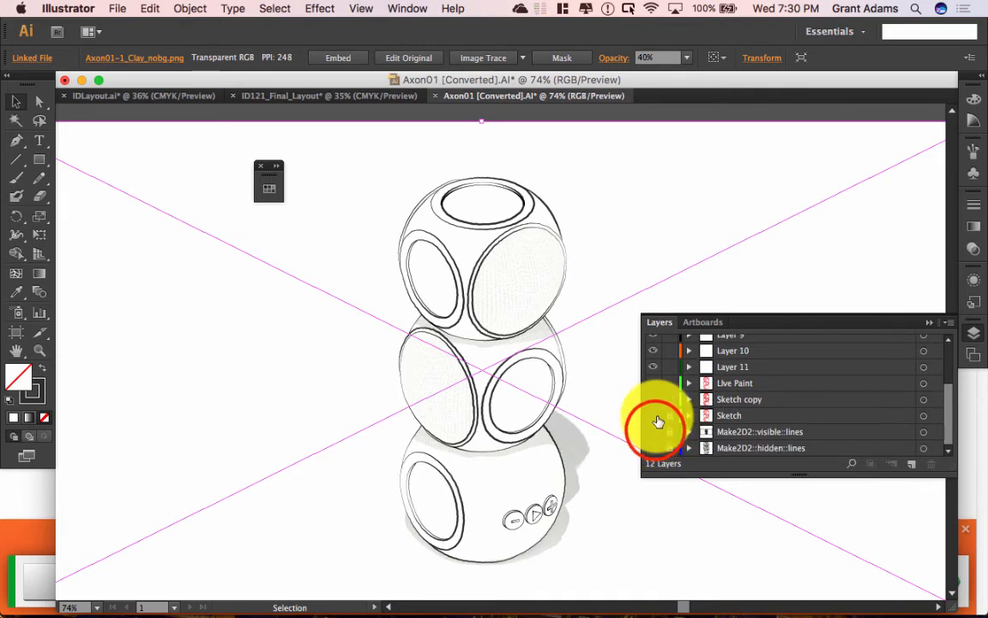
click(656, 422)
click(656, 420)
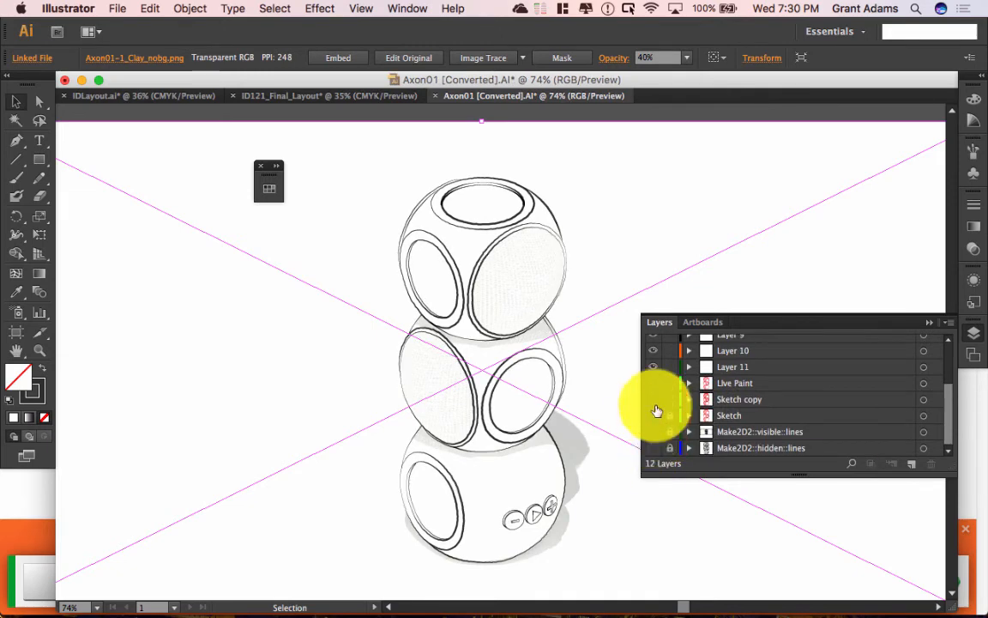
scroll(656, 412, up, 3)
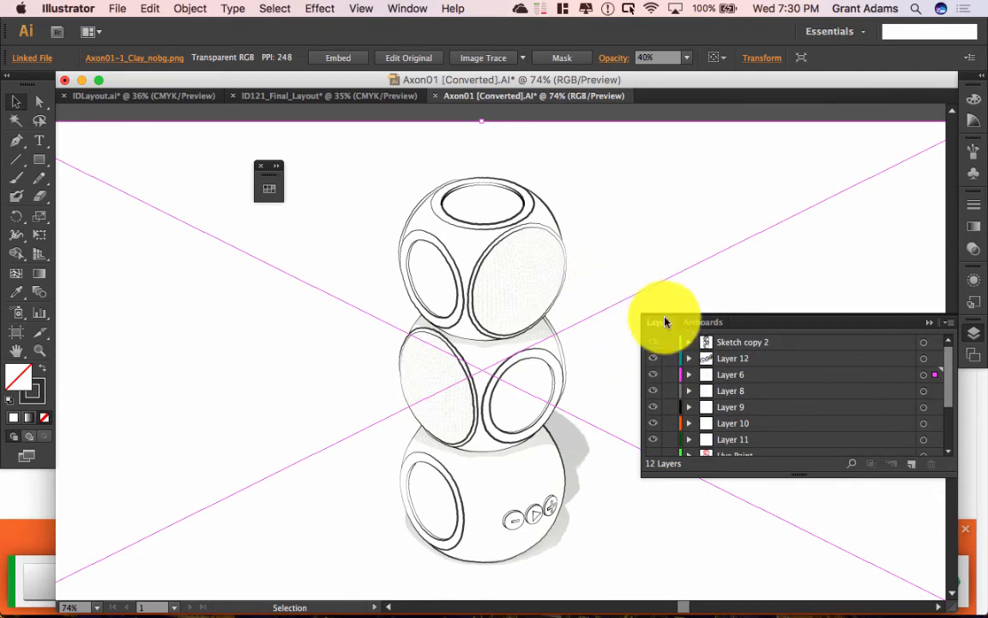
Step: Hide the clay render, perspective lines, grey shading and speaker control buttons
click(652, 373)
click(650, 374)
click(652, 375)
click(652, 377)
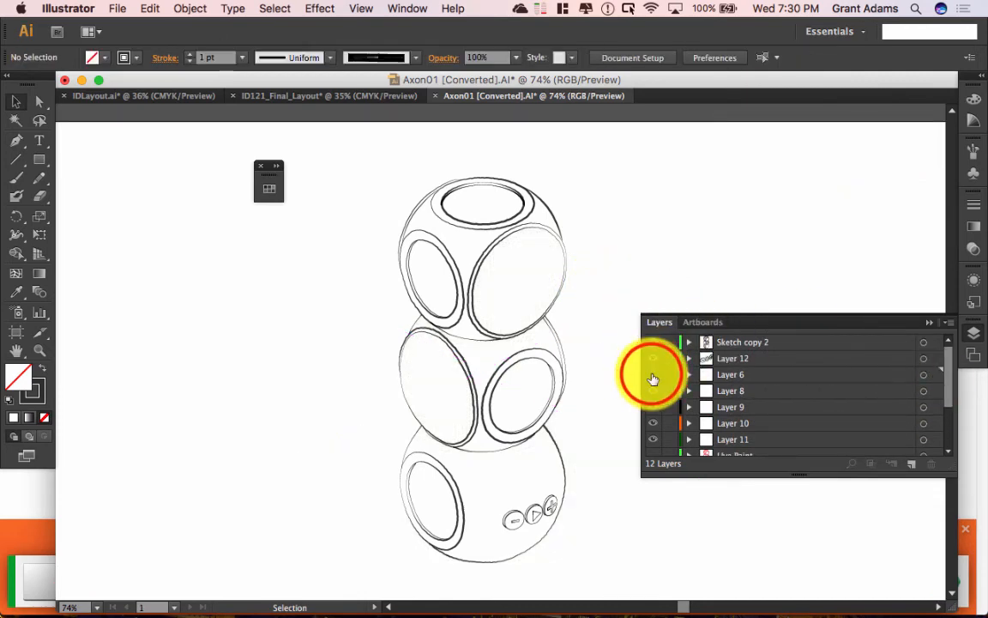
click(652, 377)
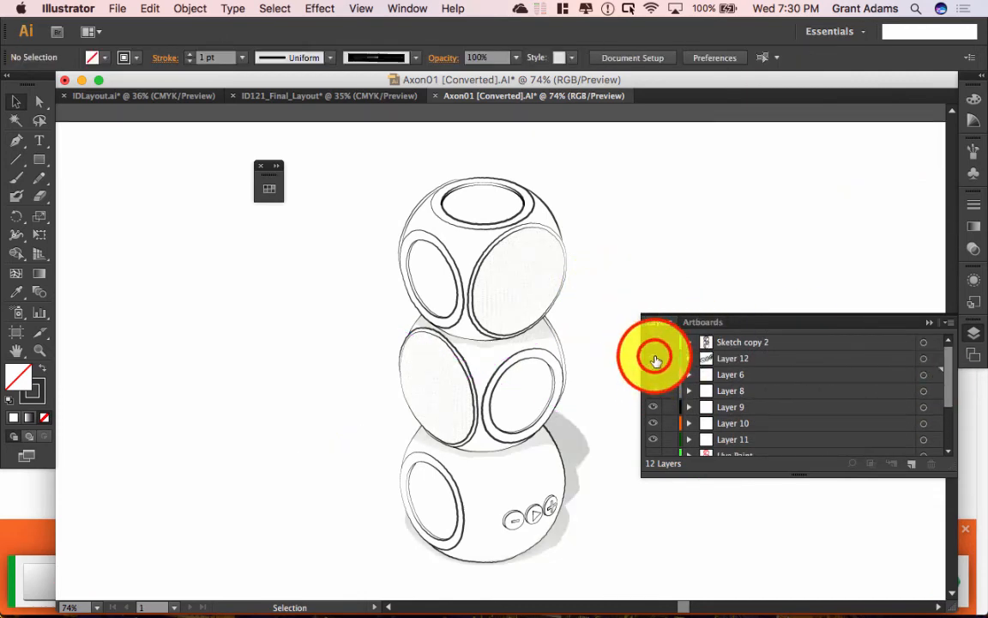
click(654, 358)
click(655, 359)
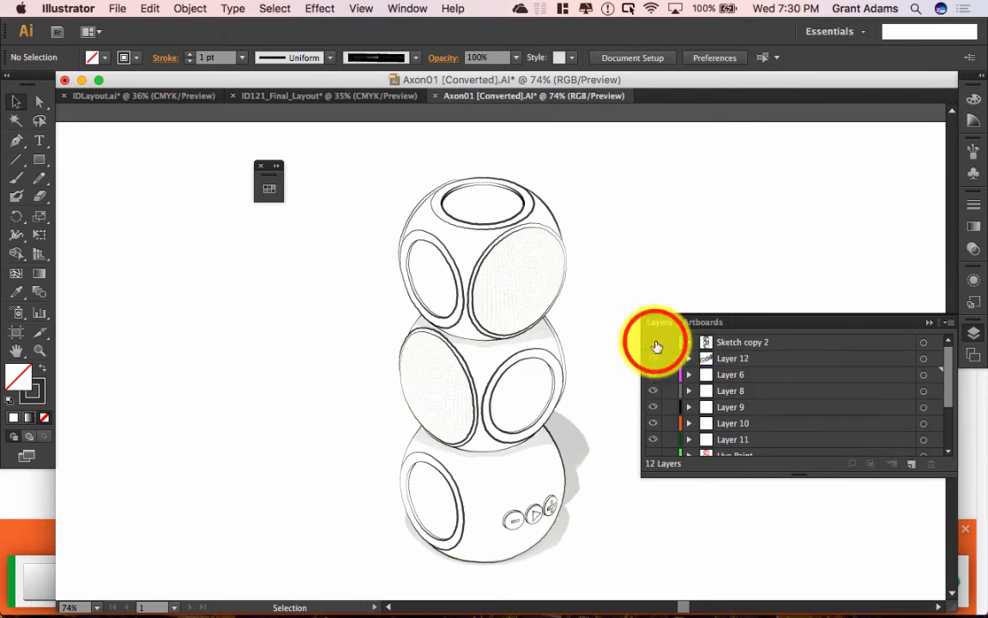
click(654, 342)
click(653, 345)
click(653, 363)
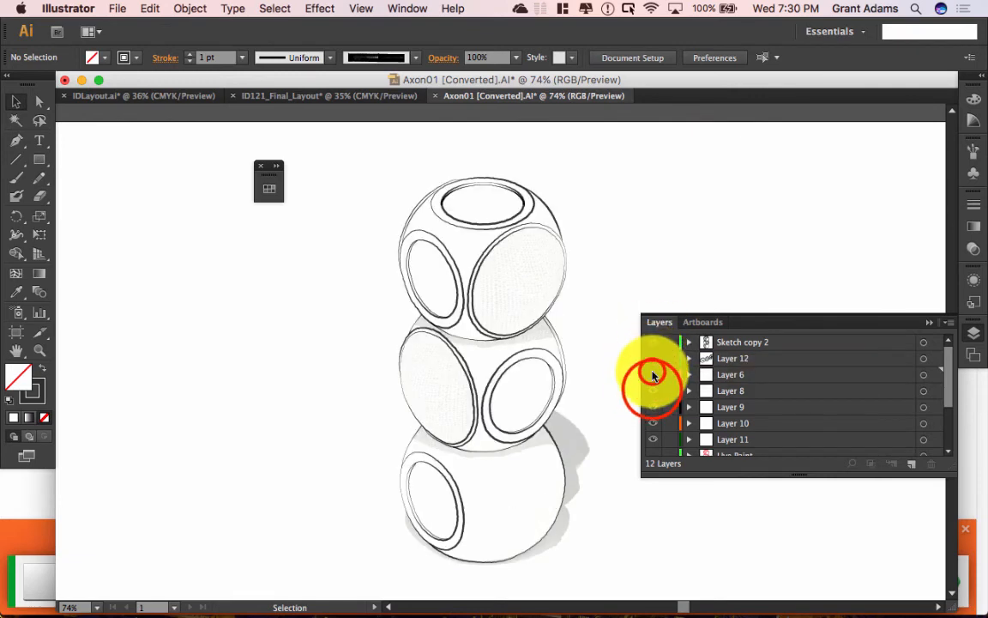
click(652, 374)
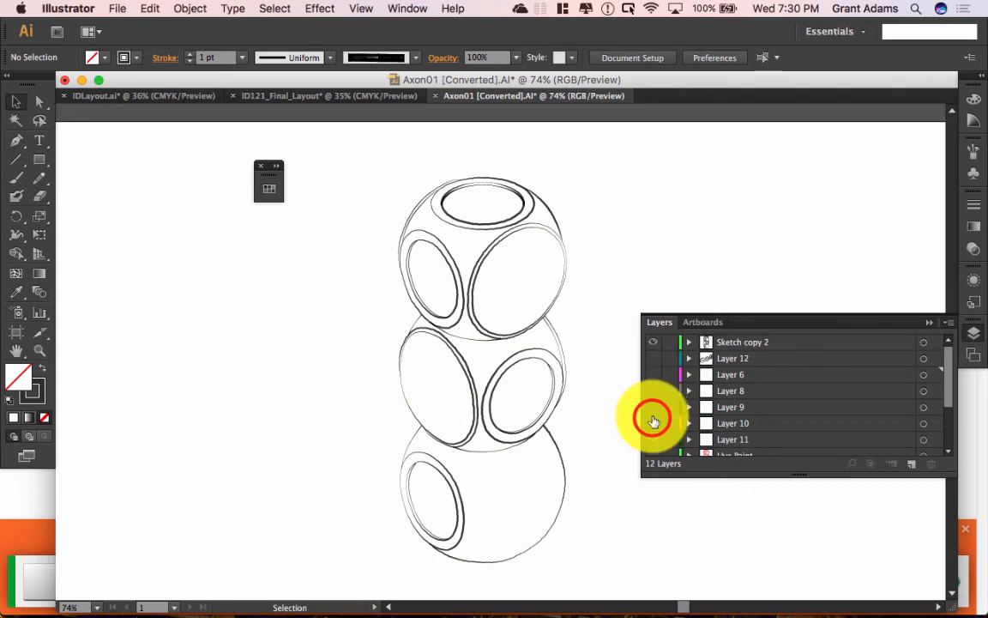
Step: Show the Live Paint, red line art, Sketch copy and Make2D2 visible lines layers
scroll(662, 409, down, 3)
click(660, 375)
scroll(662, 406, down, 2)
click(659, 380)
click(658, 381)
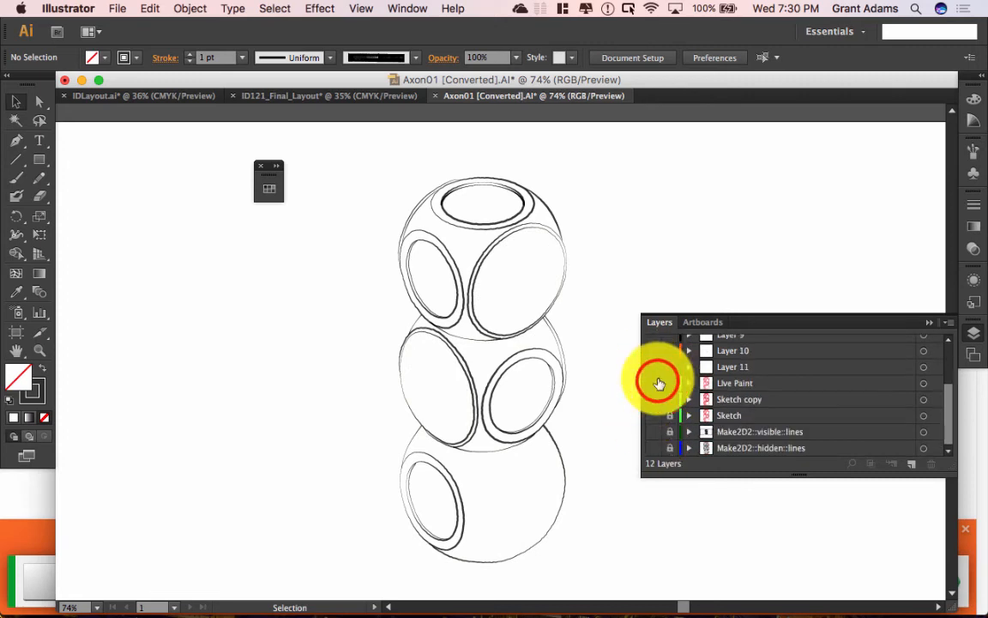
click(658, 363)
click(657, 363)
click(652, 399)
click(651, 398)
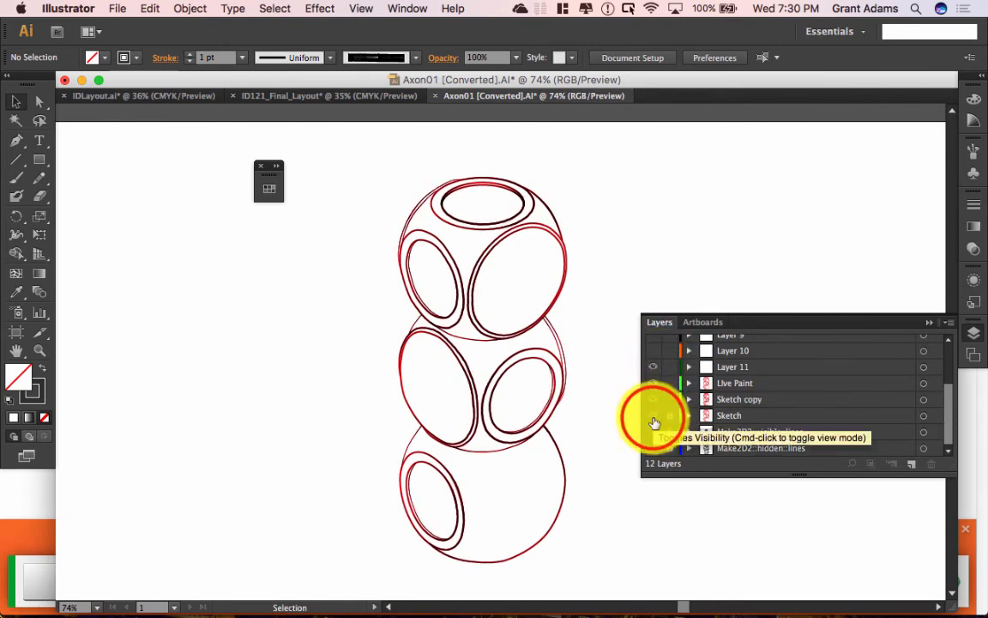
click(653, 431)
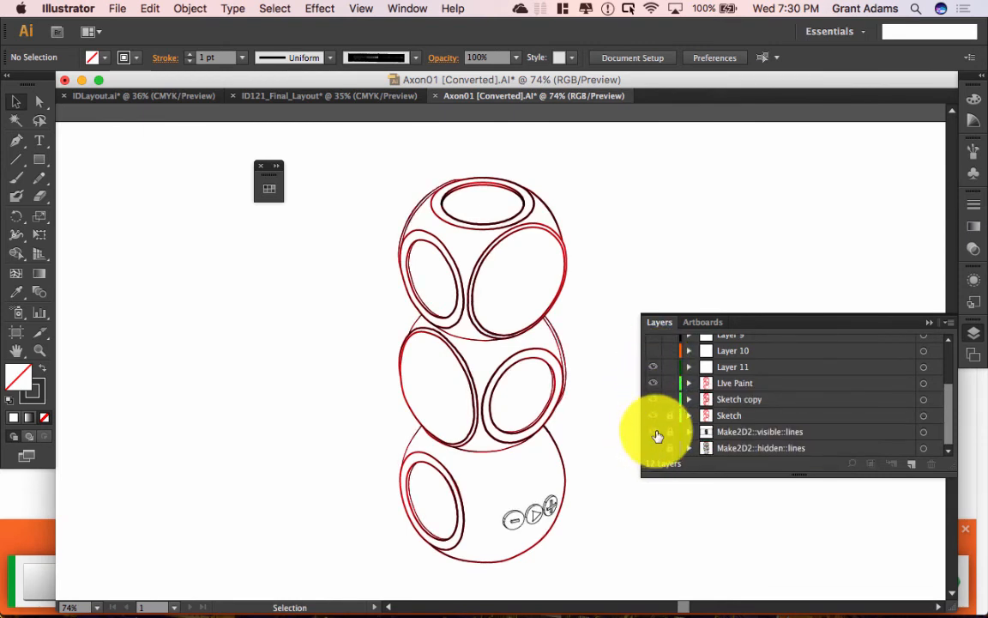
mouse_move(588, 615)
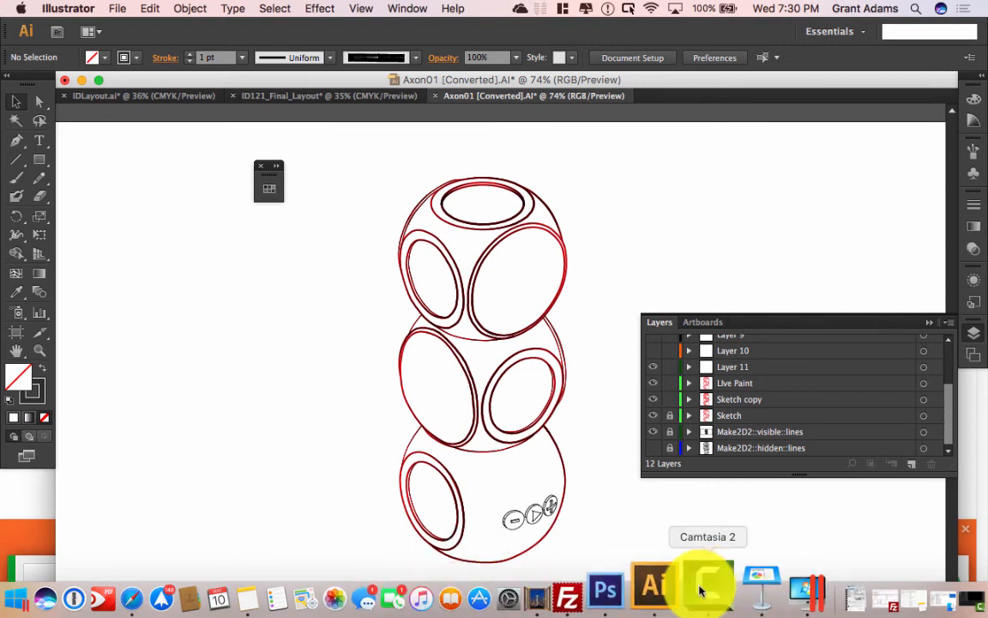
Step: Bring up Safari and go to the Assembly 10.10 tutorial tab
click(186, 586)
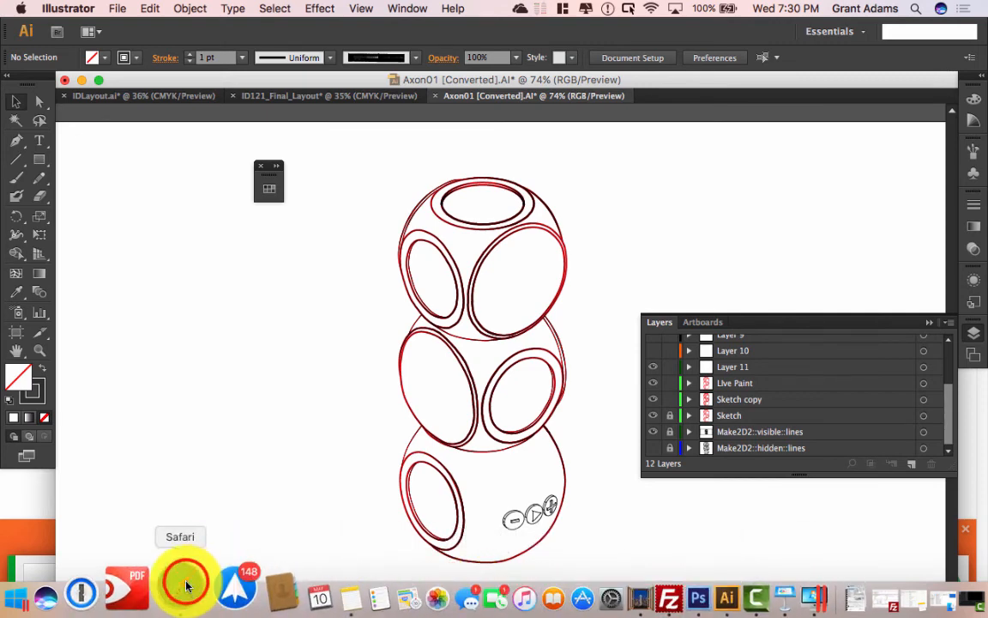
click(691, 53)
click(622, 55)
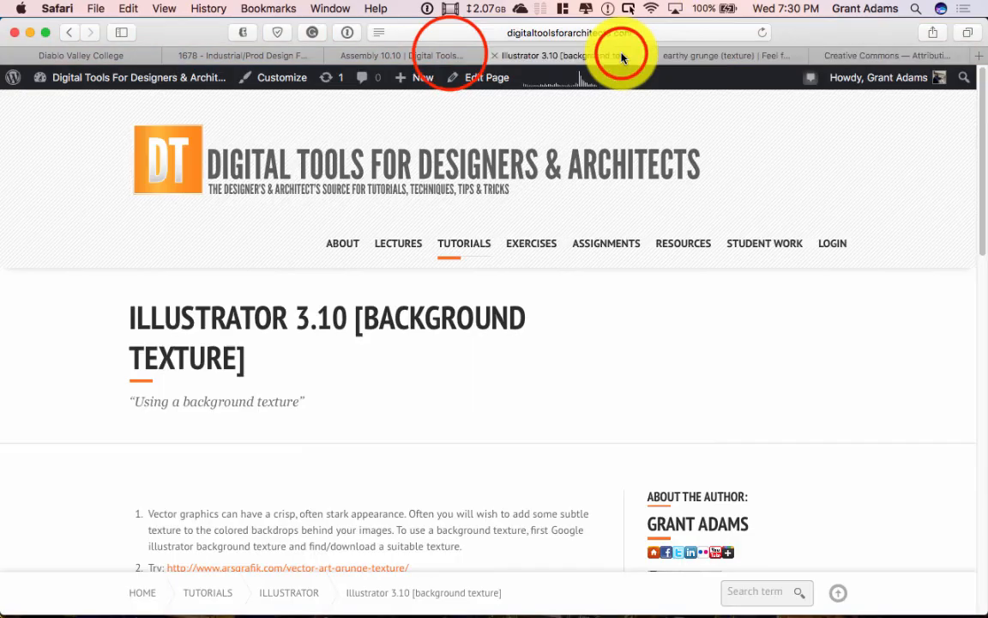
click(401, 55)
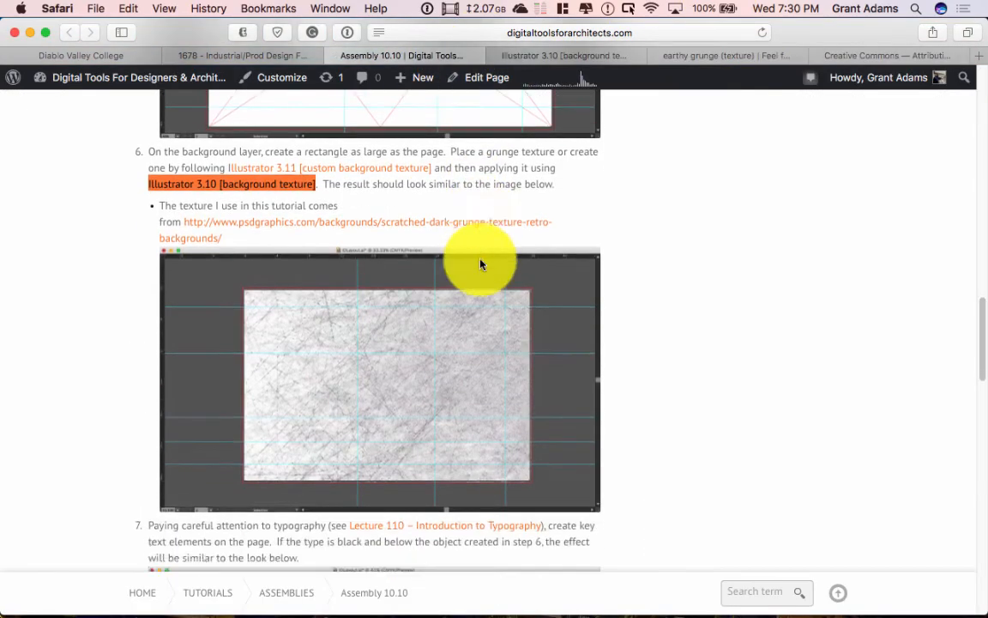
scroll(480, 264, down, 15)
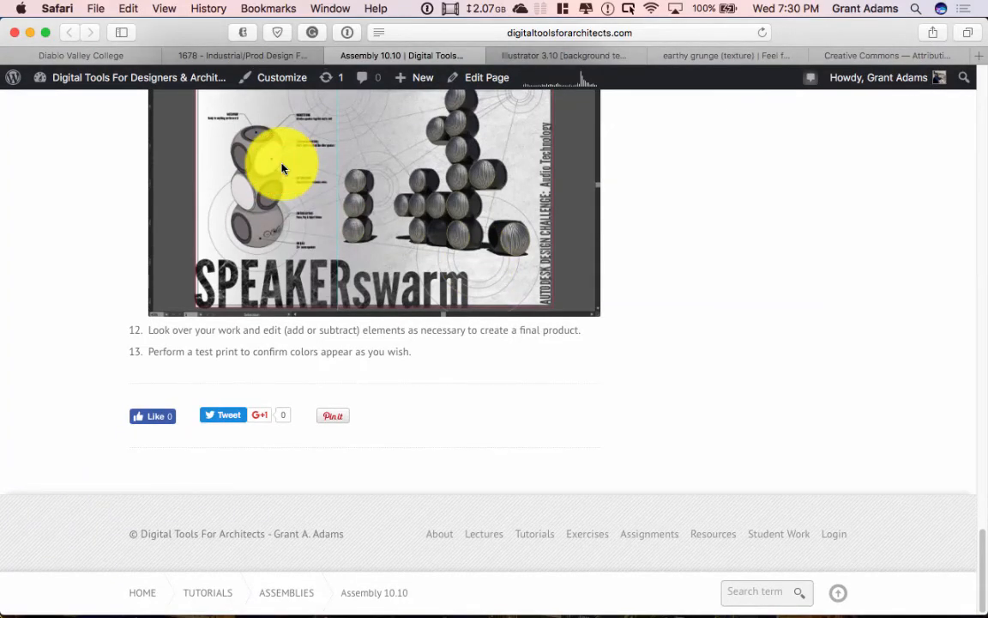
Step: Open the finished SPEAKERswarm layout image in a new tab, review it, then minimize Safari
right_click(442, 232)
click(508, 244)
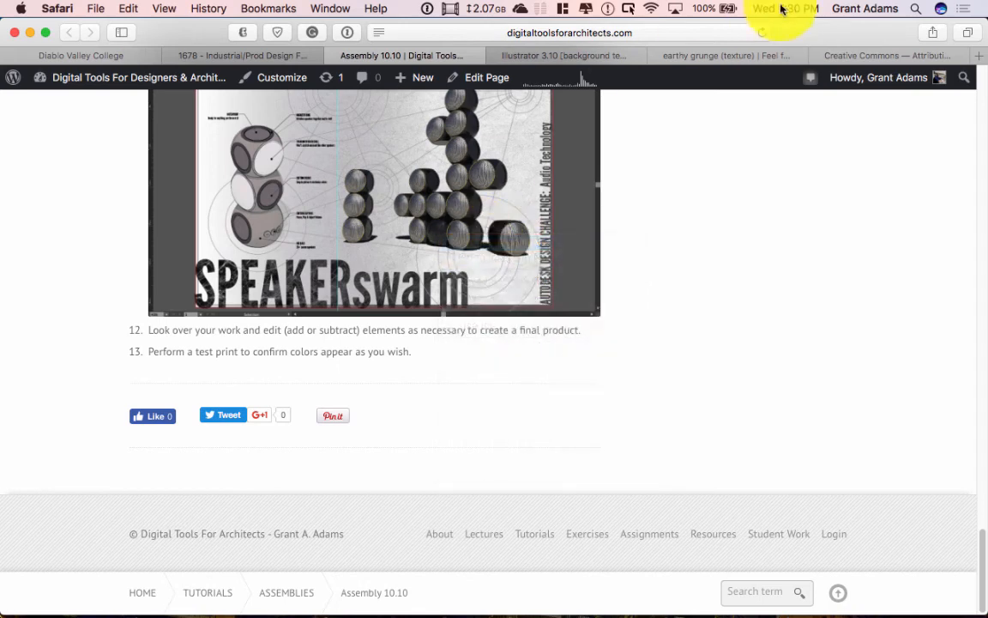
click(623, 54)
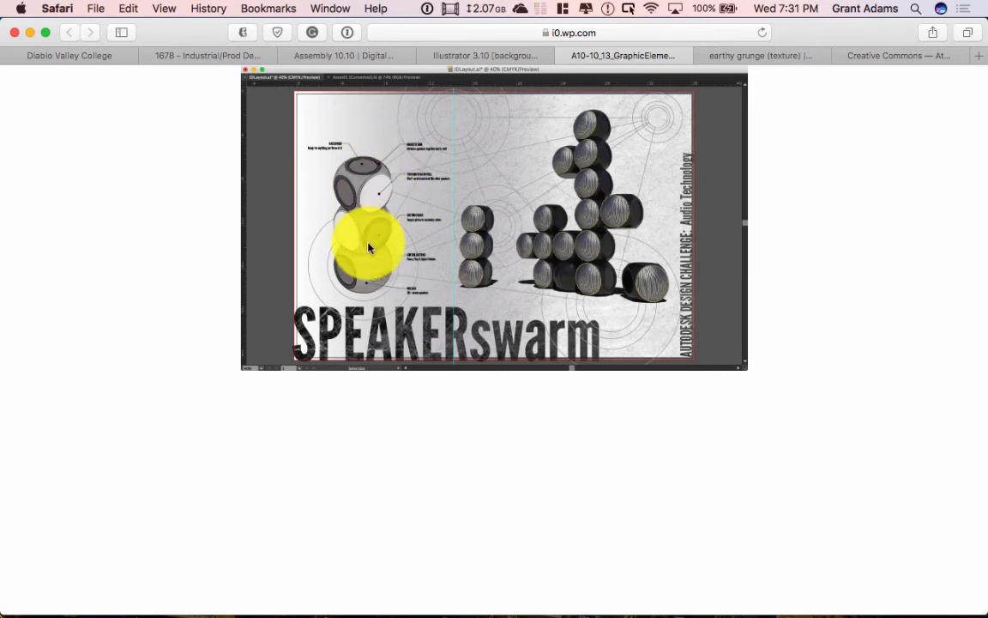
click(29, 32)
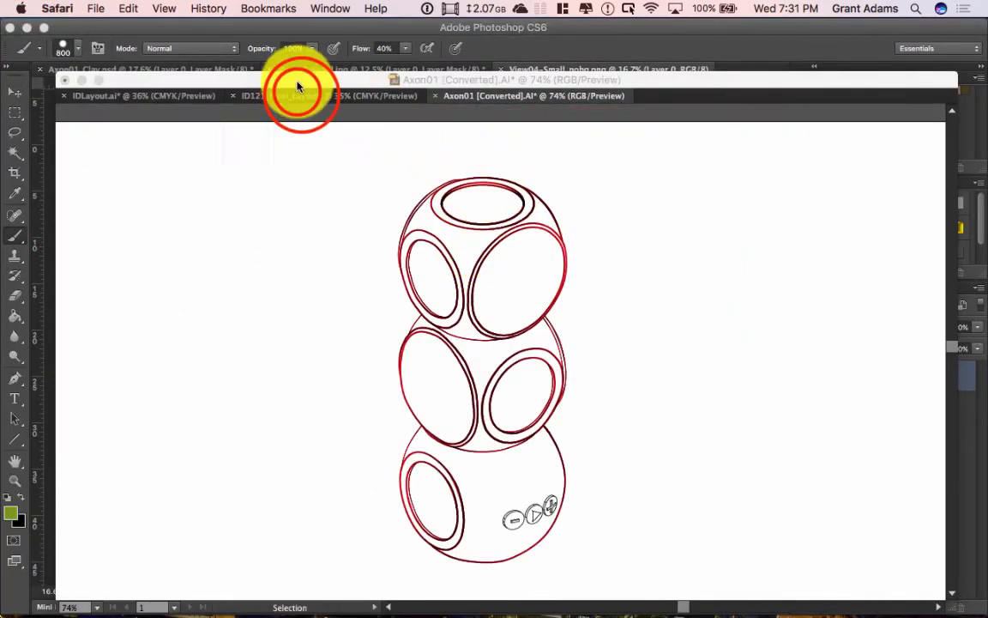
Step: In ID121_Final_Layout, draw a Pen line from the speaker face up and right
click(298, 96)
click(296, 96)
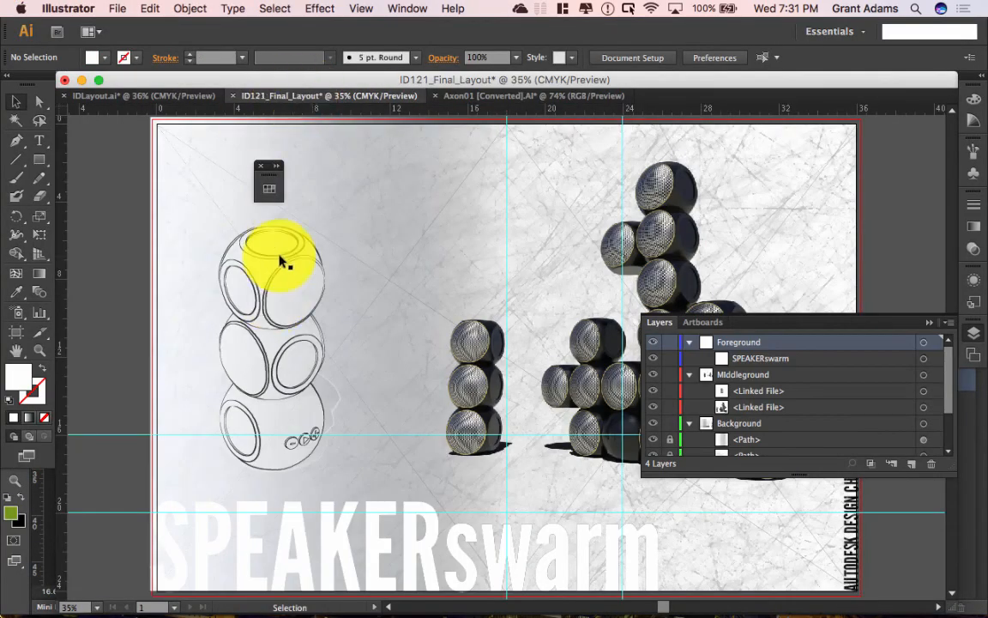
click(15, 141)
click(15, 103)
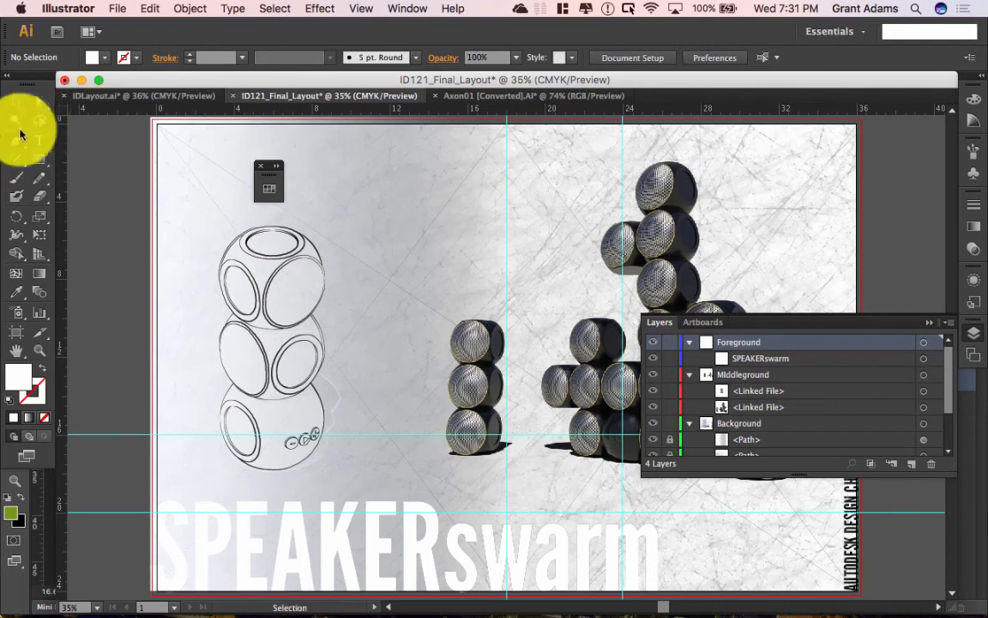
click(17, 139)
click(301, 290)
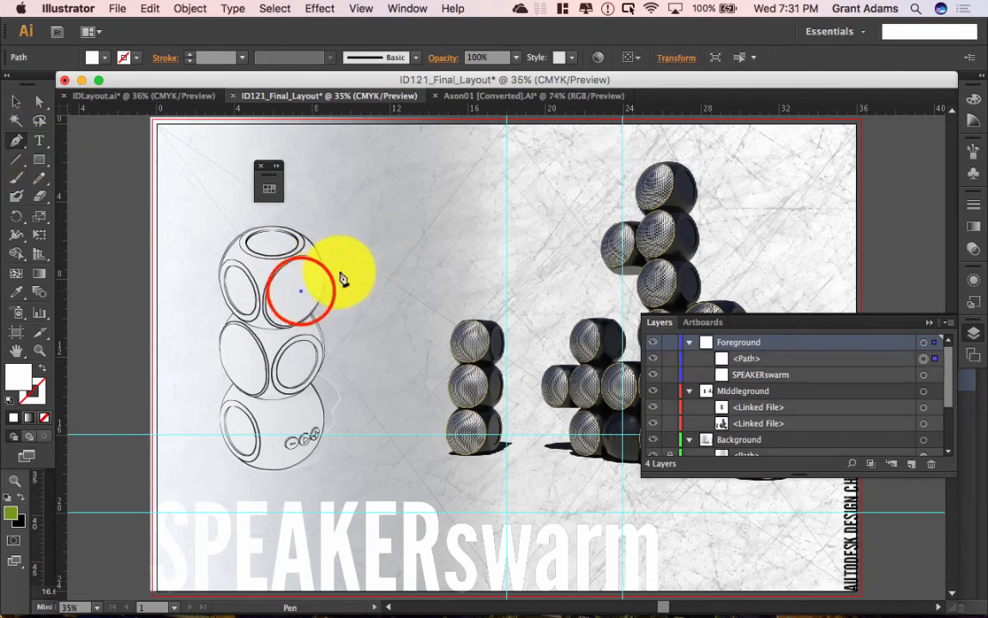
click(341, 243)
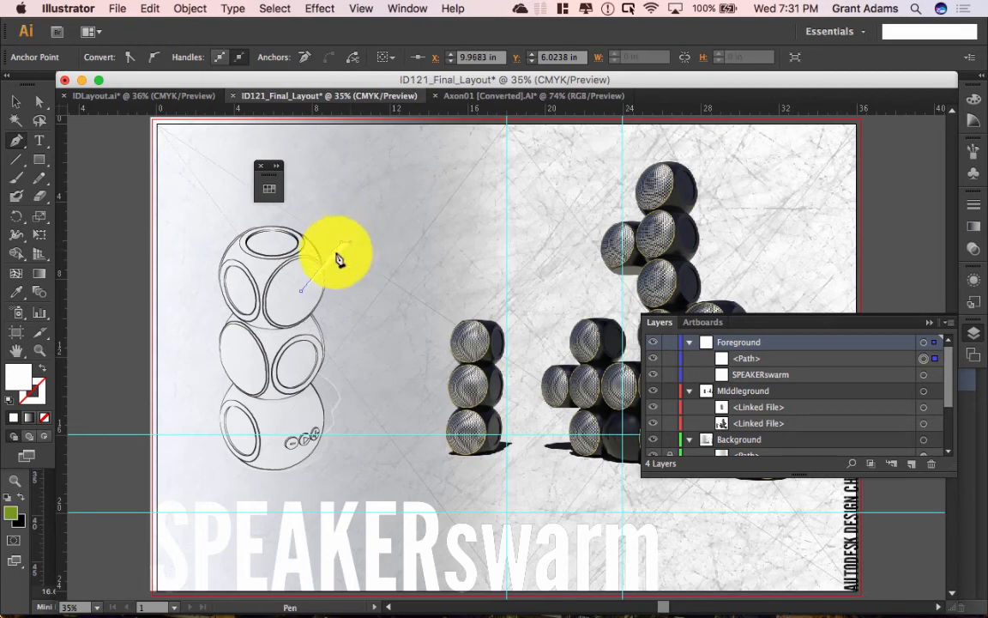
Step: Make the leader line's stroke black
double_click(34, 381)
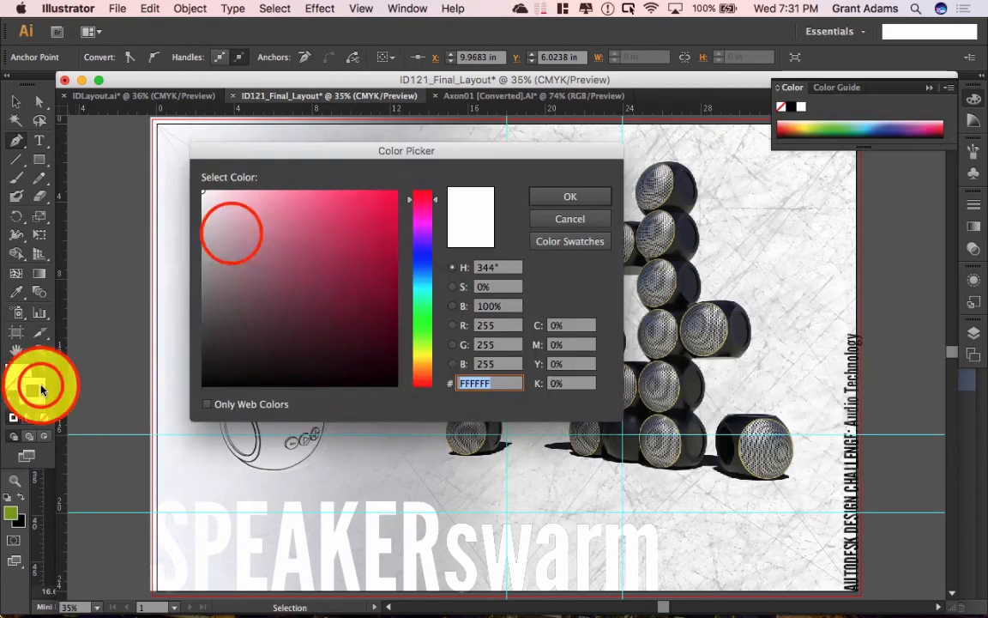
drag(231, 231, 193, 399)
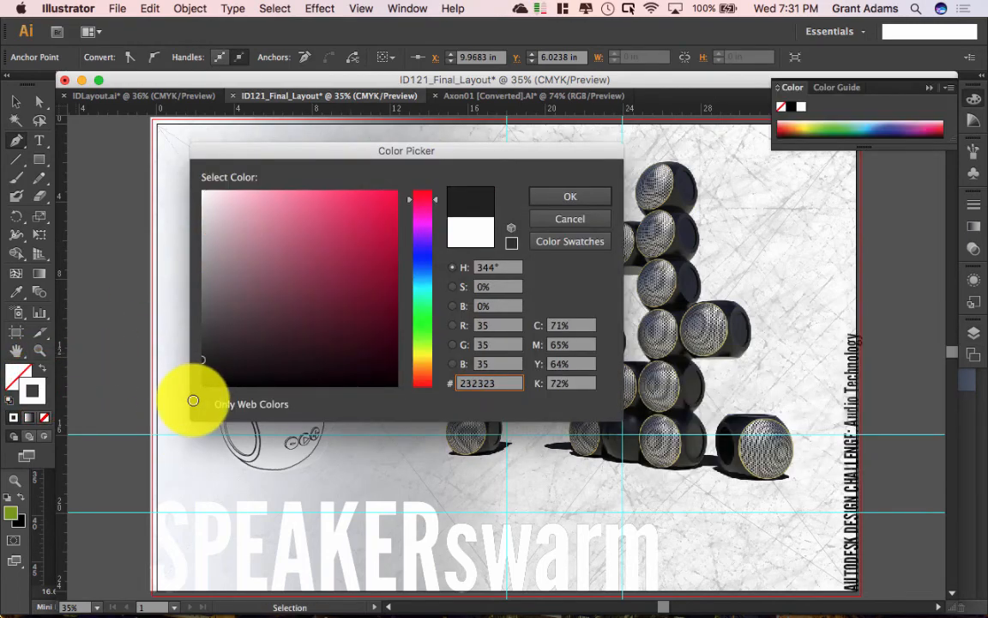
click(562, 199)
click(341, 246)
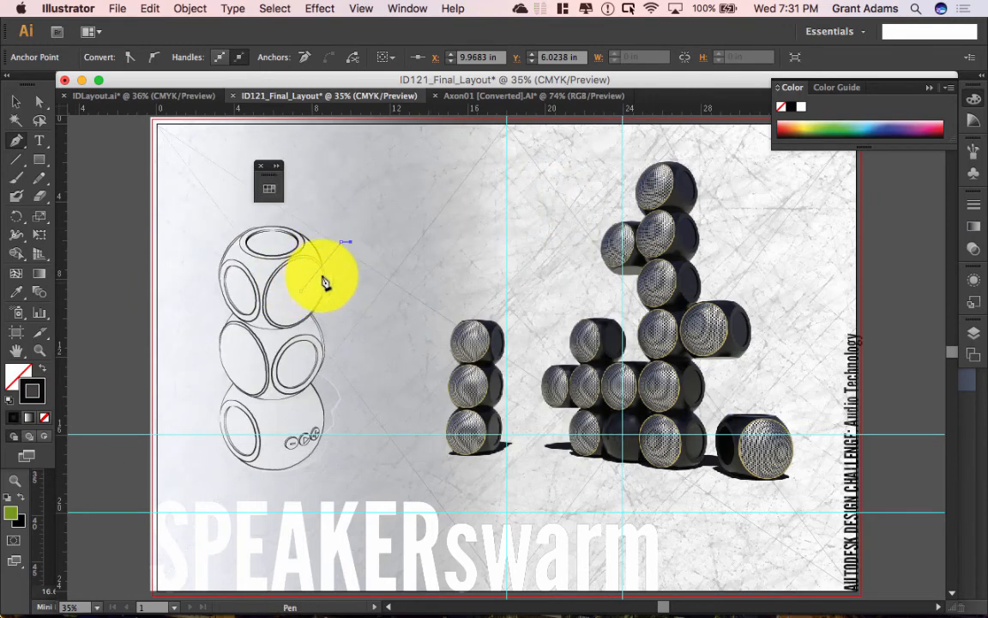
Step: Give the line a round dot start arrowhead (Arrow 21) in the Stroke panel
click(976, 208)
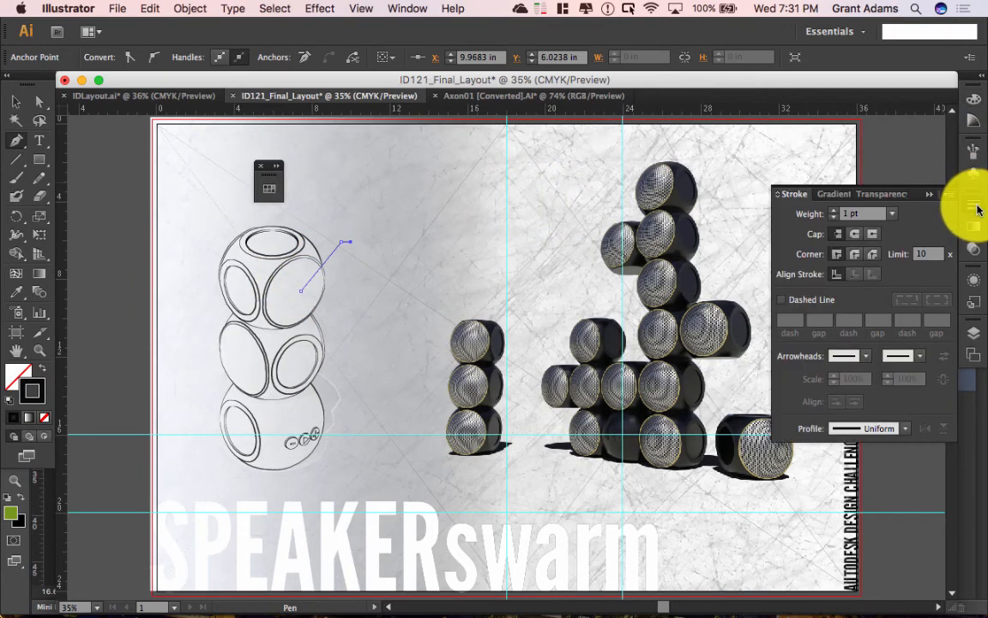
click(865, 355)
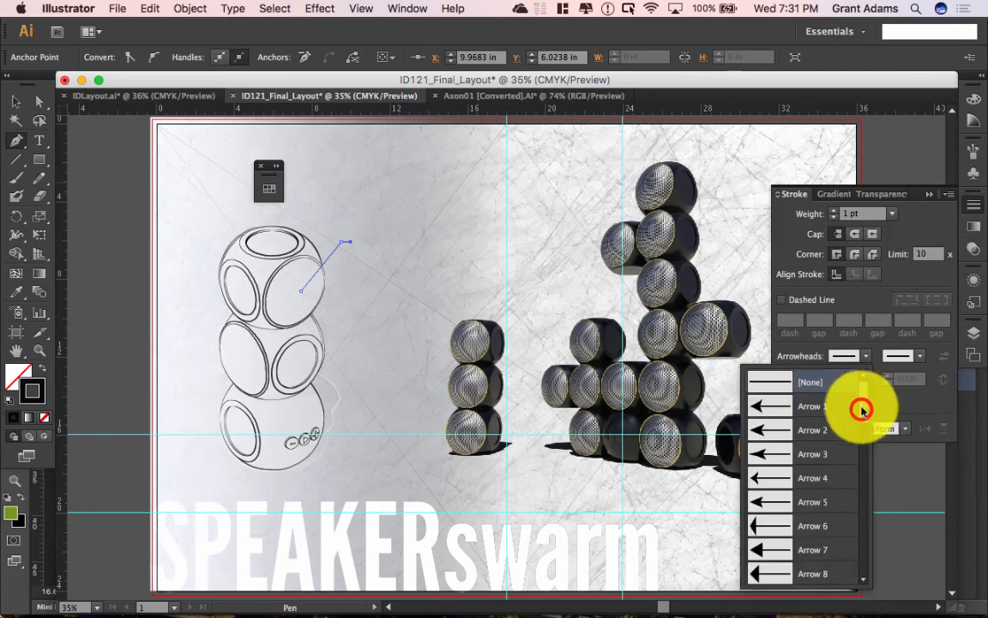
scroll(862, 410, down, 10)
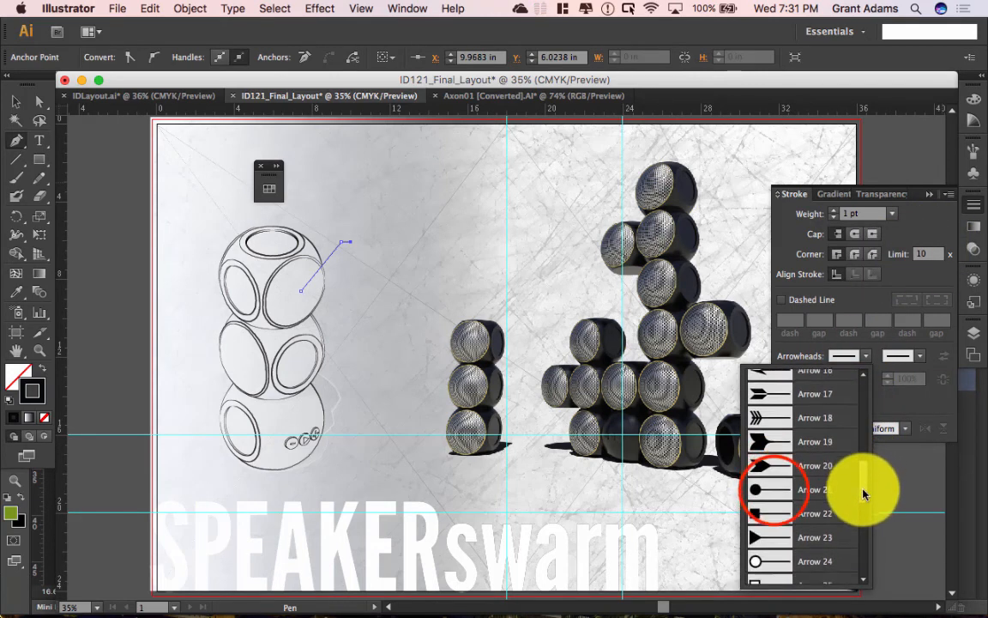
click(774, 490)
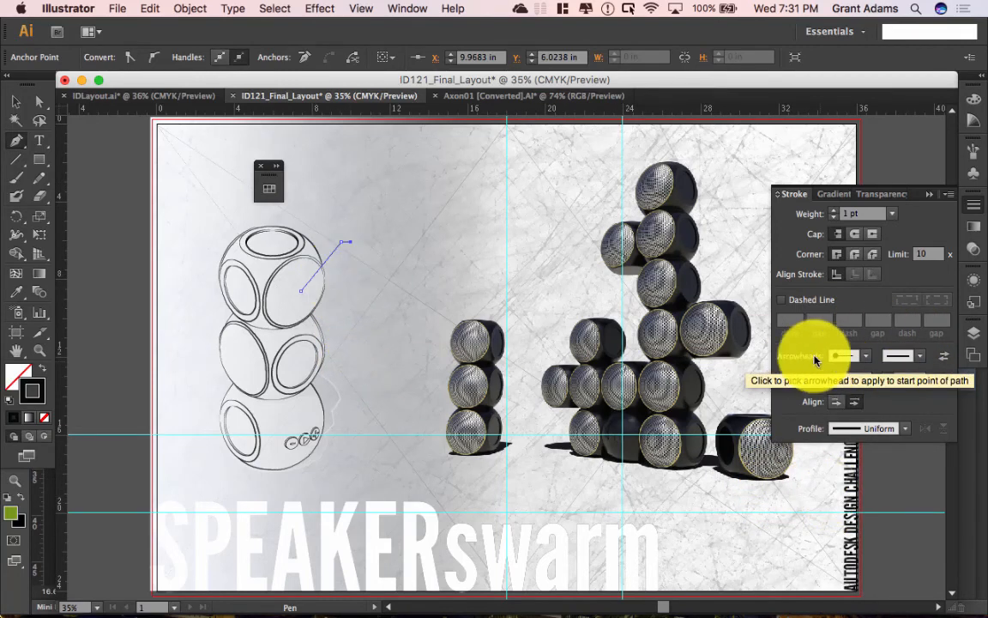
click(17, 101)
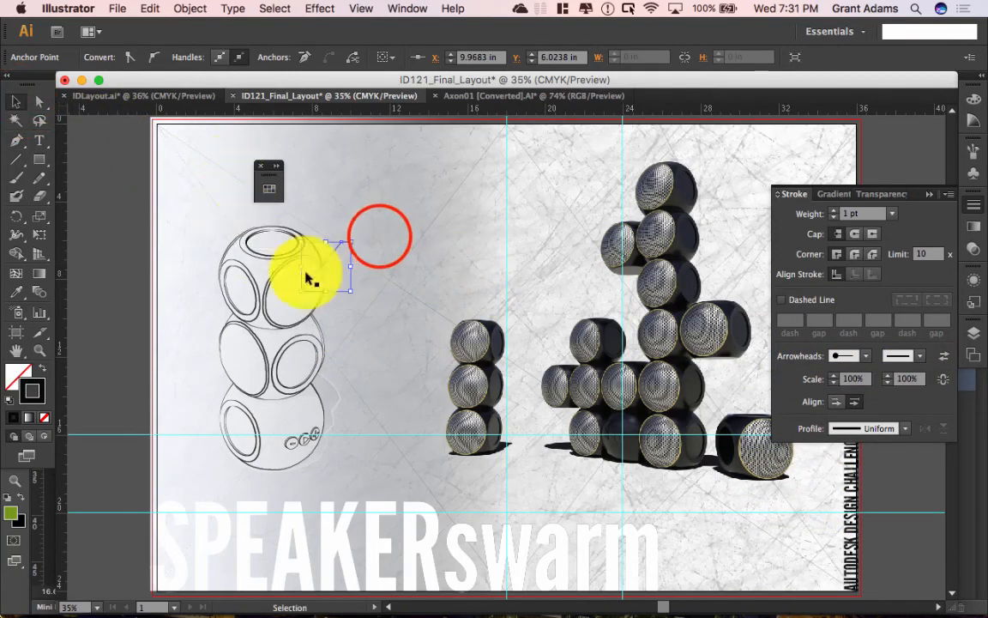
Step: Zoom to 100% on the sketched top speaker and thicken its callout leader line to a 2 pt stroke
click(377, 231)
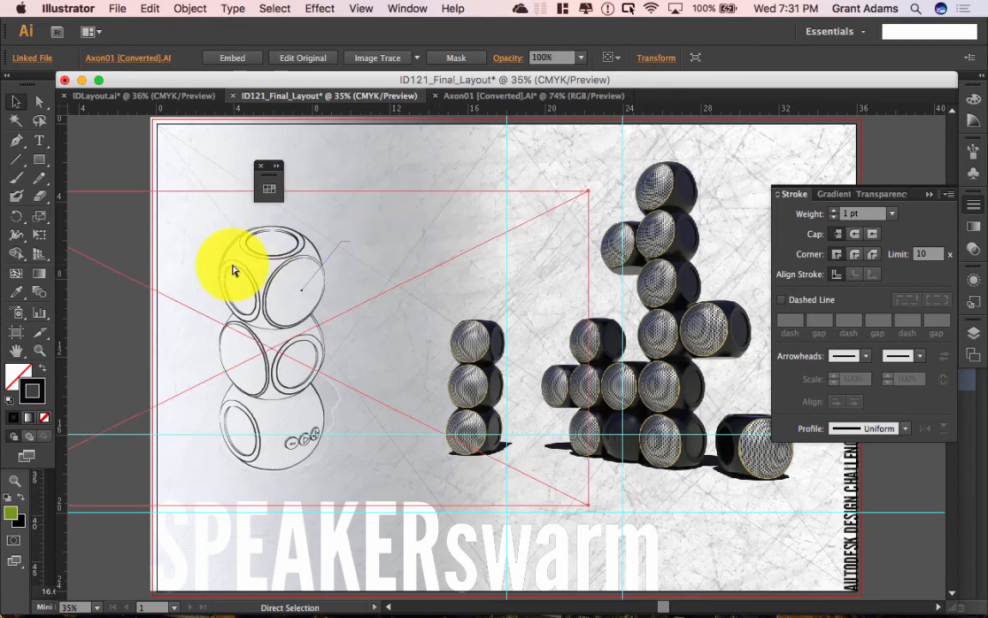
key(super+plus)
key(super+plus)
key(super+plus)
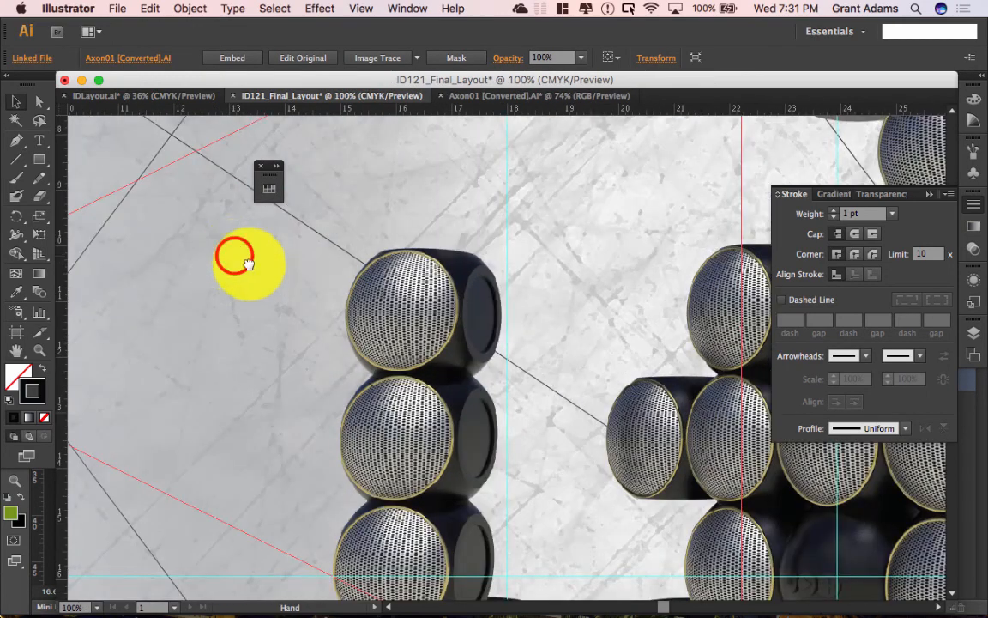
drag(247, 262, 641, 459)
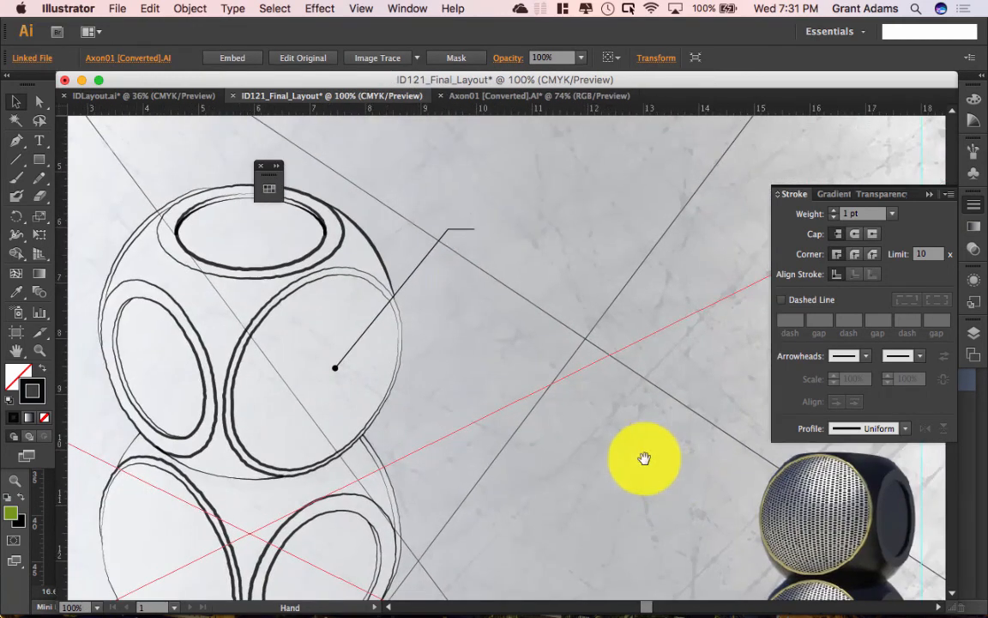
click(429, 255)
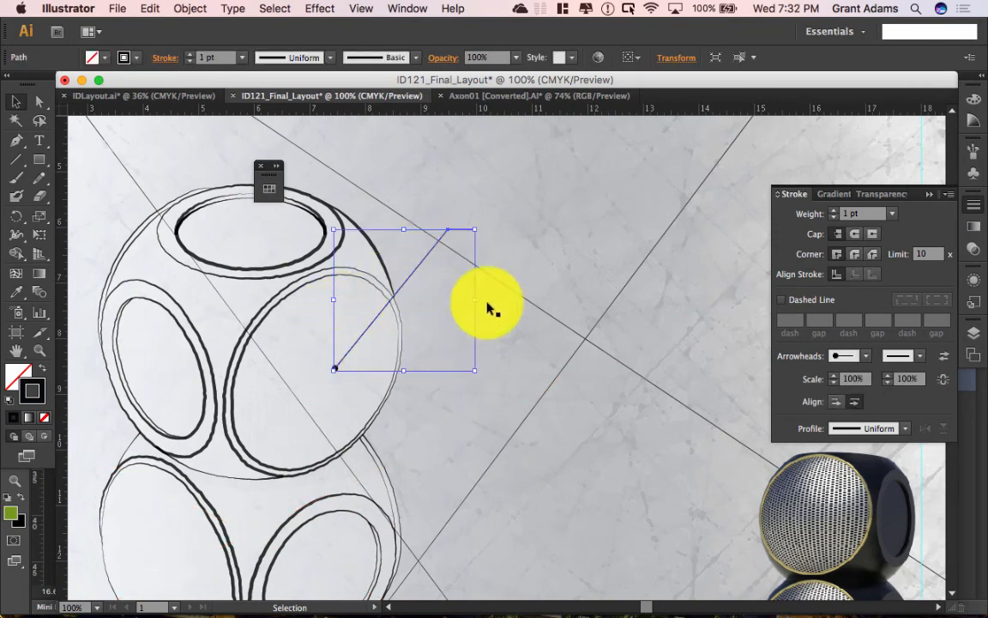
click(838, 214)
click(591, 212)
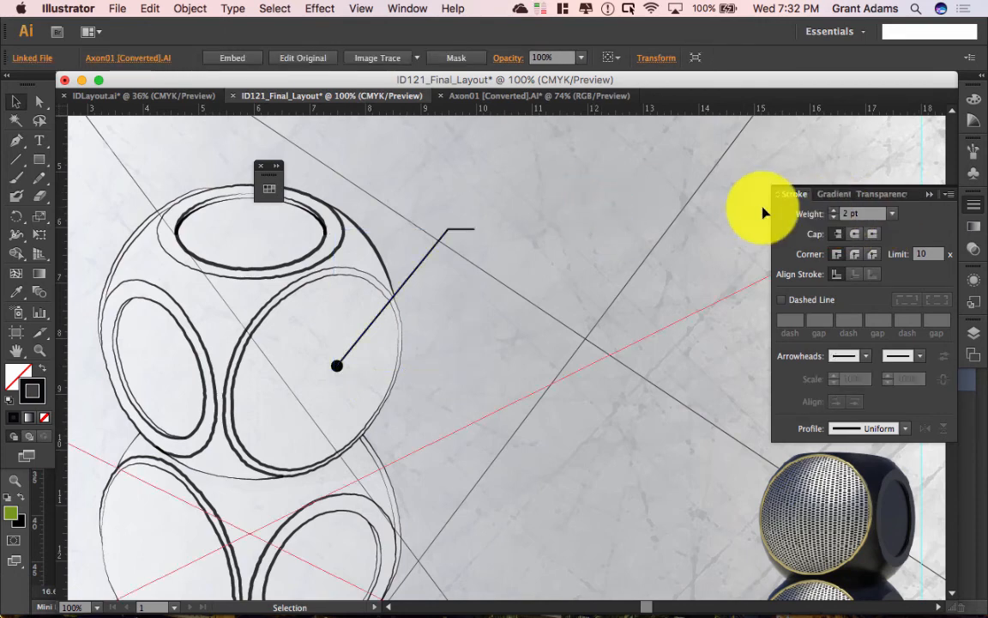
click(38, 140)
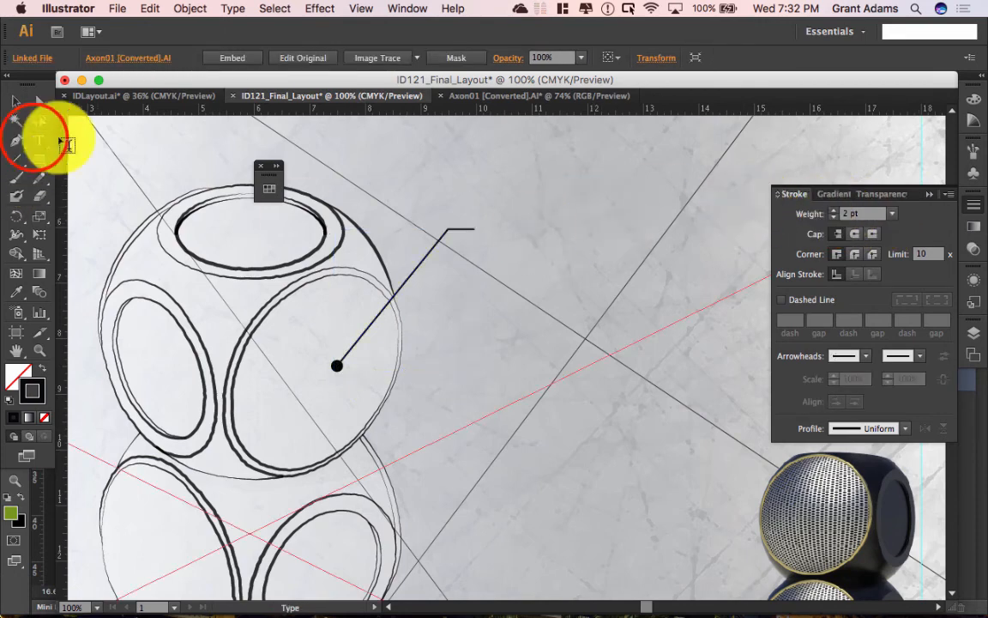
Step: Draw a text area beside the leader line's end and type the 24 pt heading 'TITANIUM SPEAKER GRILL'
drag(479, 217, 725, 311)
click(764, 56)
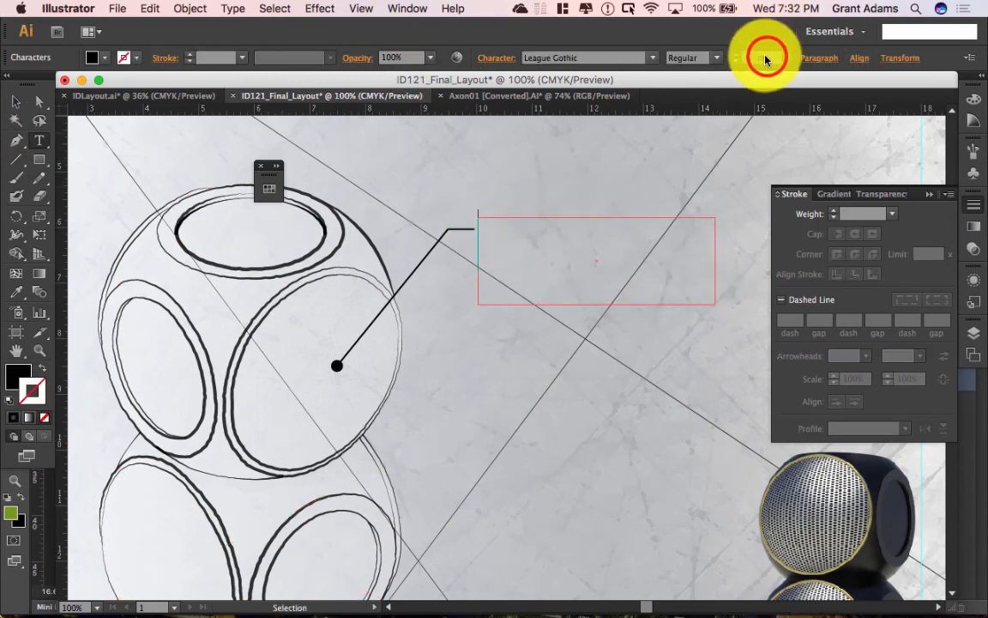
text(4)
key(Tab)
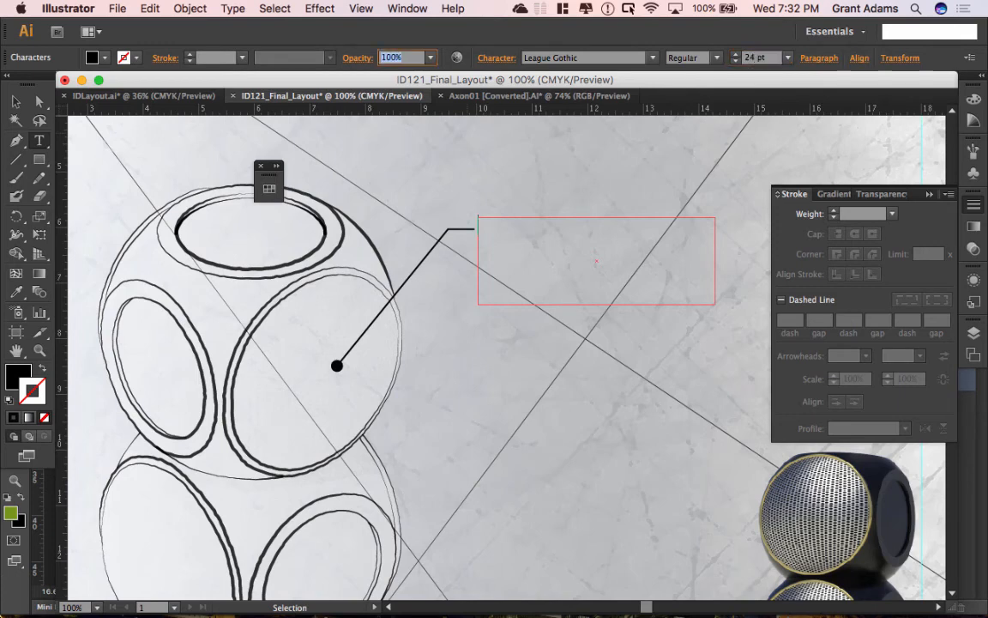
click(484, 232)
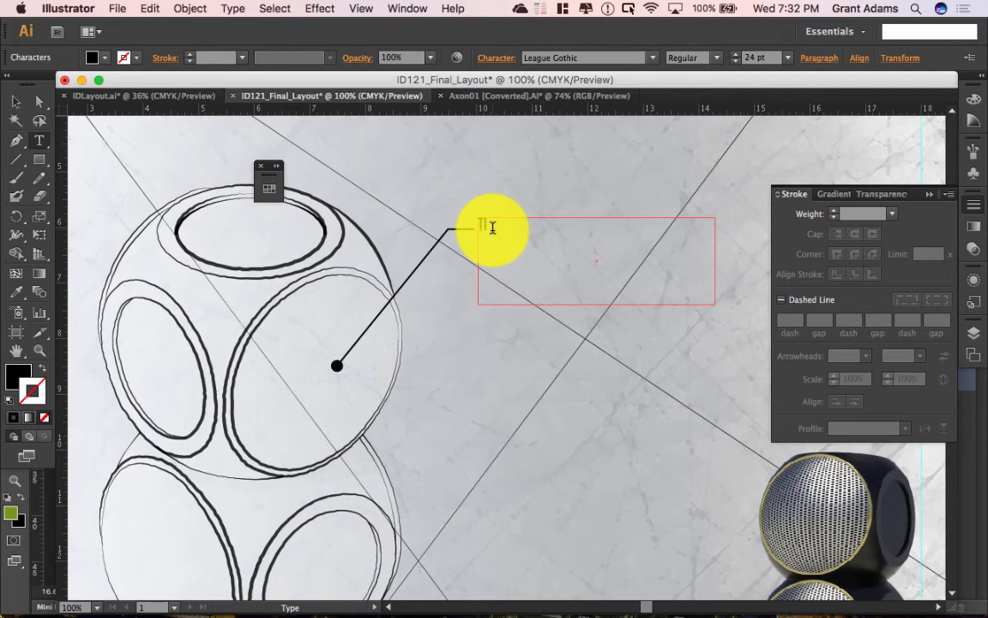
text(TITANIUM SPEAKER GRILL)
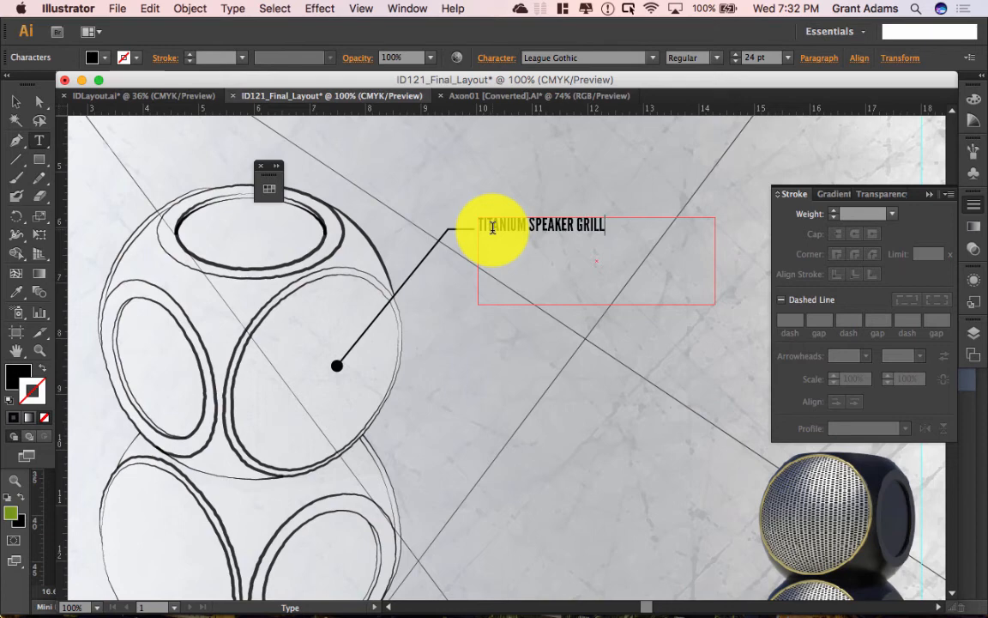
Step: Add a 14 pt second line reading 'Go ahead, just try to scratch & dent it.'
key(Return)
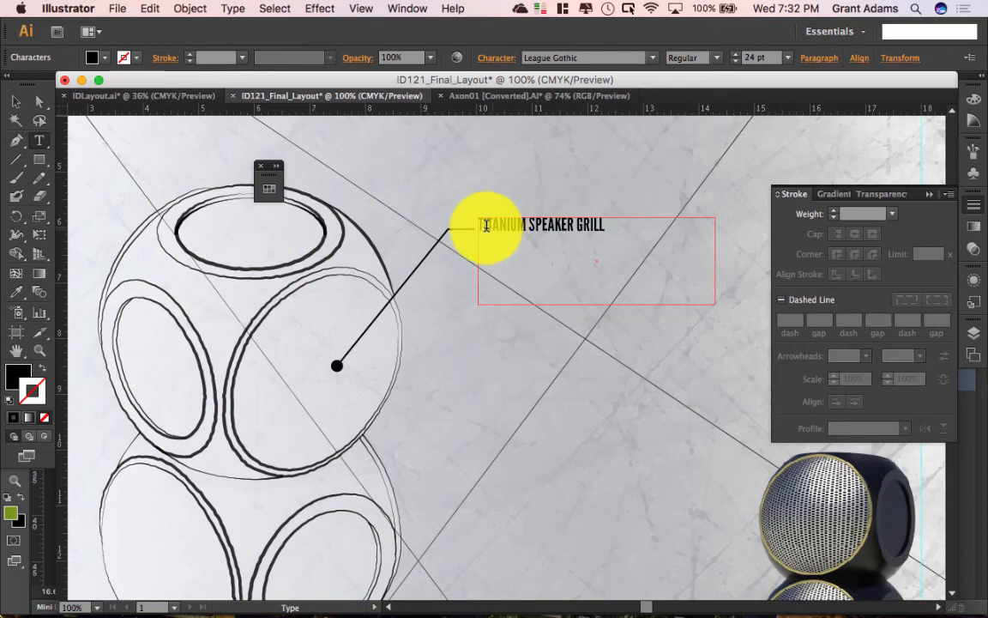
click(788, 62)
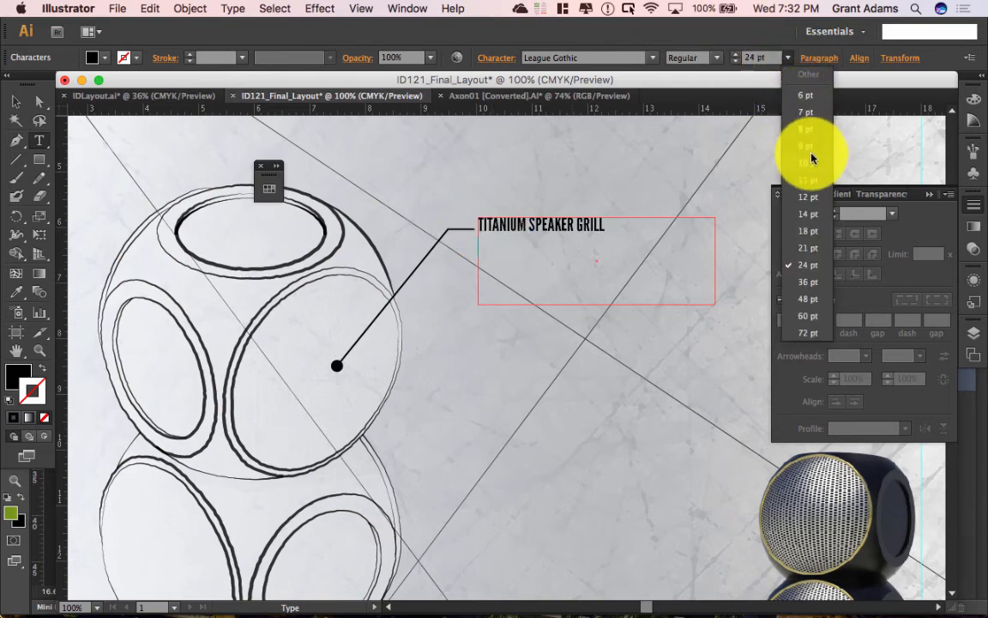
click(808, 214)
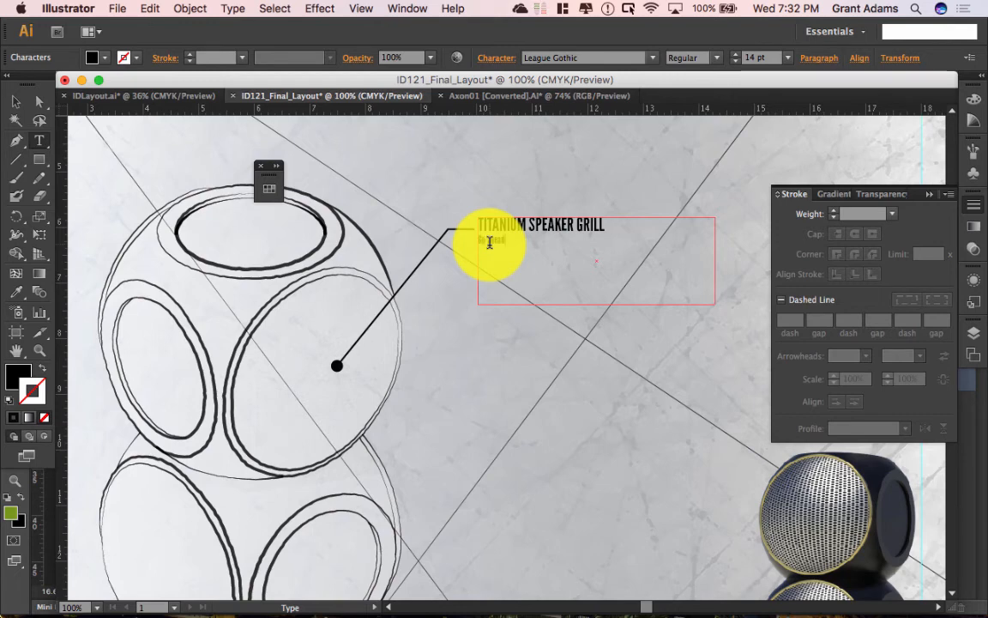
text(just try to scratch)
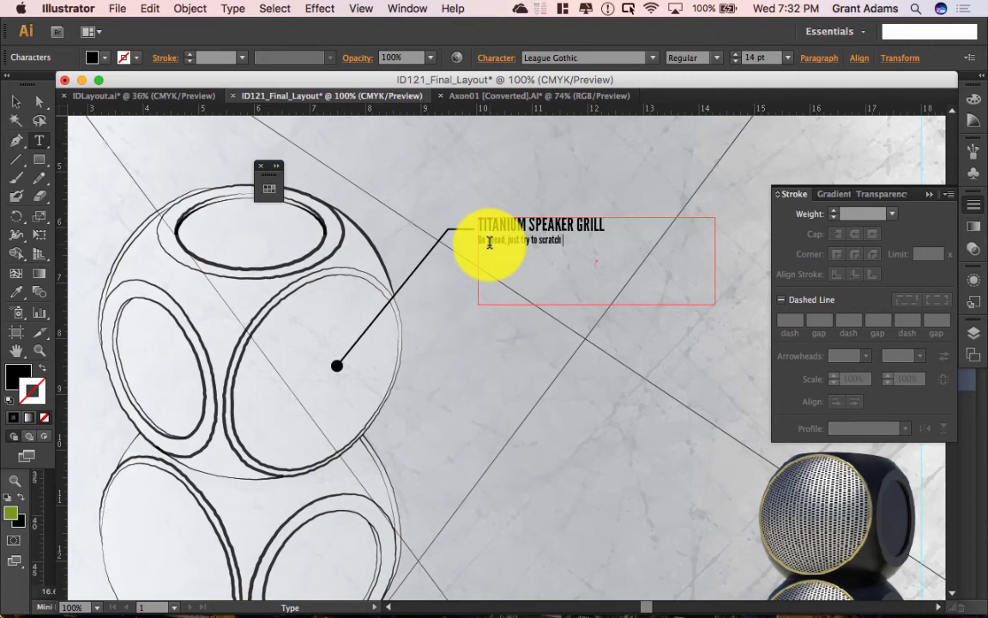
text( & dent it.)
click(15, 101)
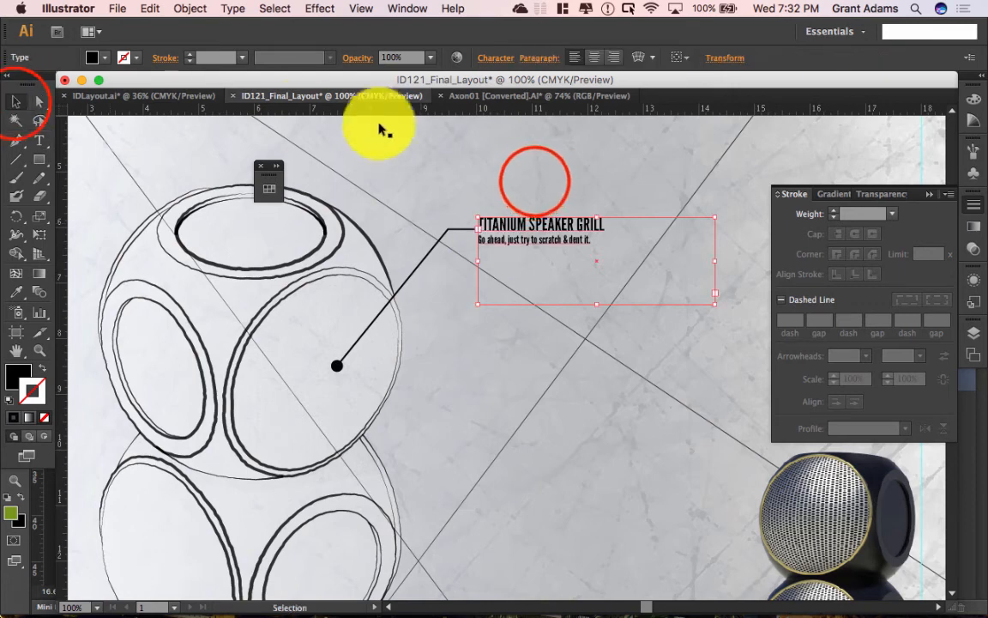
click(534, 185)
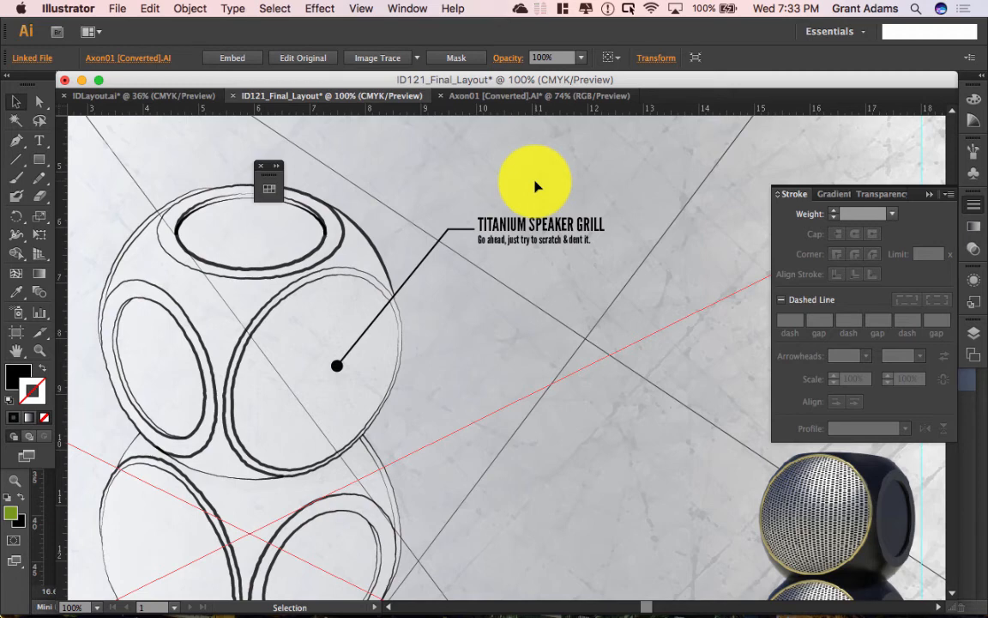
Step: Nudge the Titanium callout text down, group it with its leader line, and copy it toward the lower ring
click(514, 235)
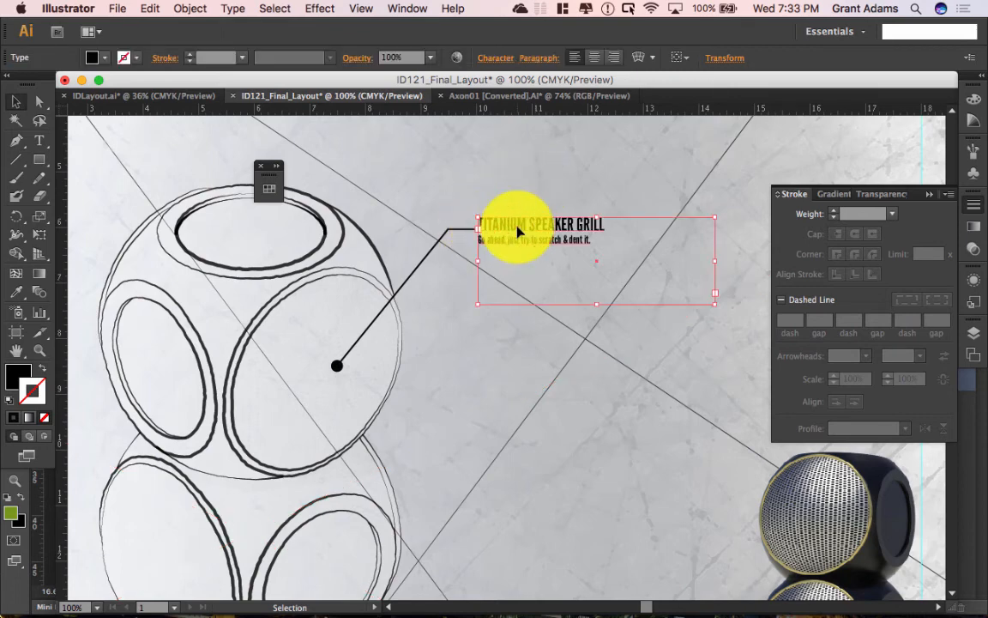
key(Down)
key(Down)
key(Down)
key(Down)
key(Down)
key(Down)
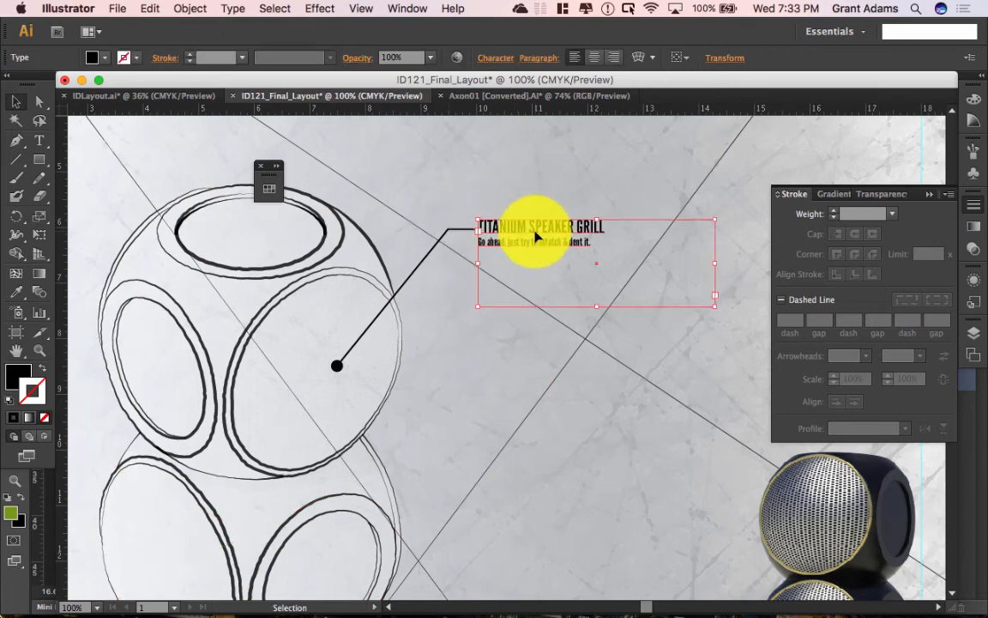
shift+click(470, 232)
key(super+g)
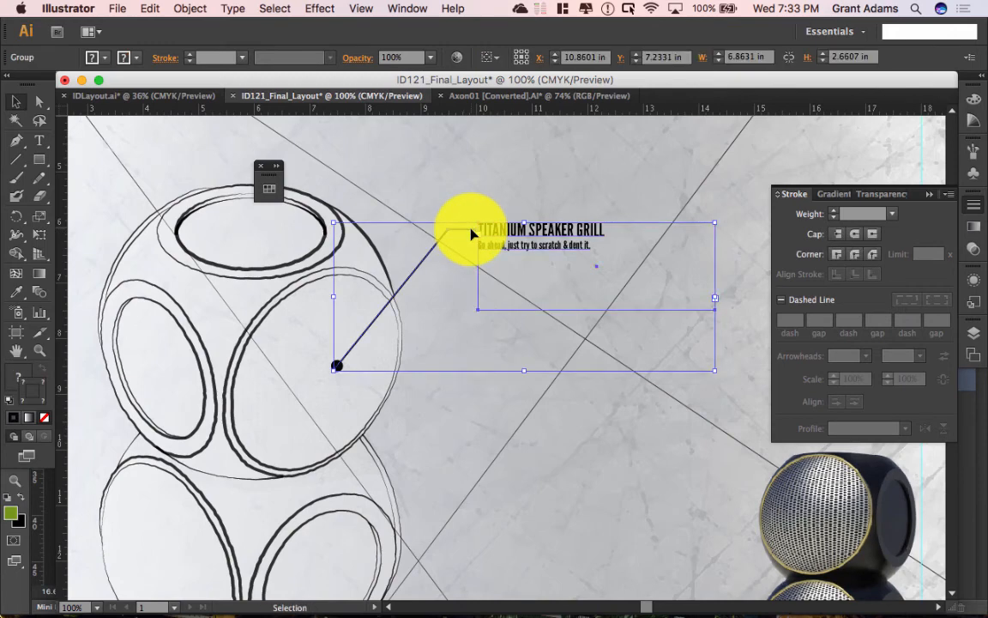
drag(470, 229, 513, 365)
Step: Retitle the copied callout 'MAGNETIC ATTACHEMENT POINT'
double_click(524, 364)
double_click(566, 367)
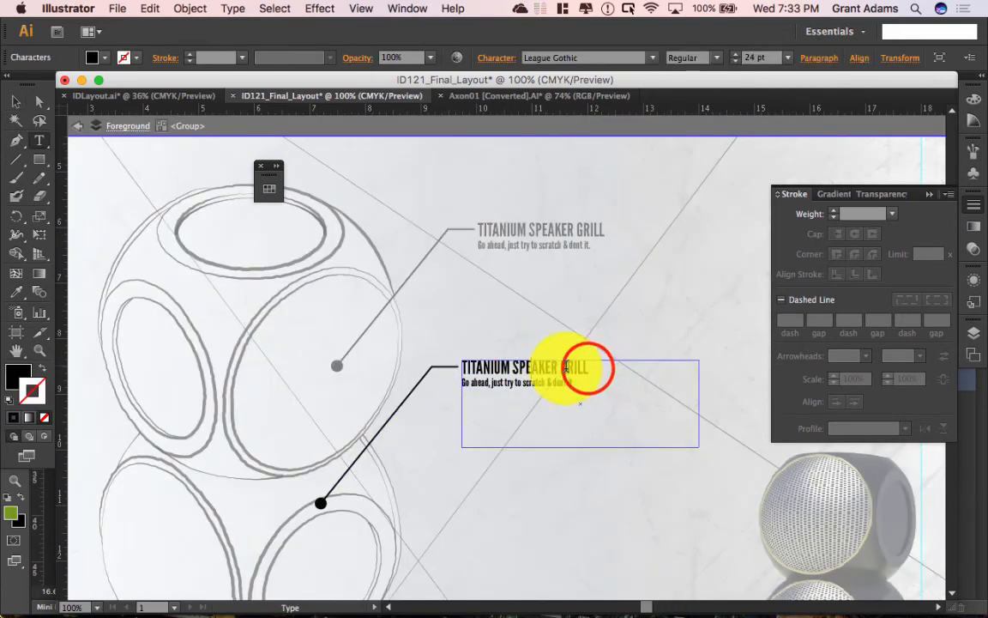
drag(587, 367, 452, 352)
text(MAG)
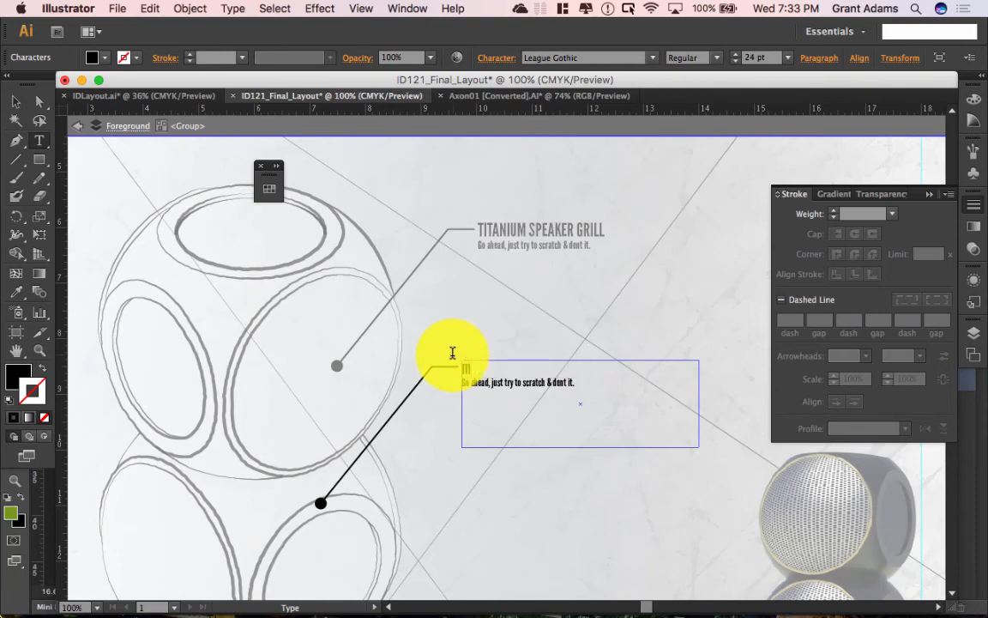
text(NETIC ATTACHEM)
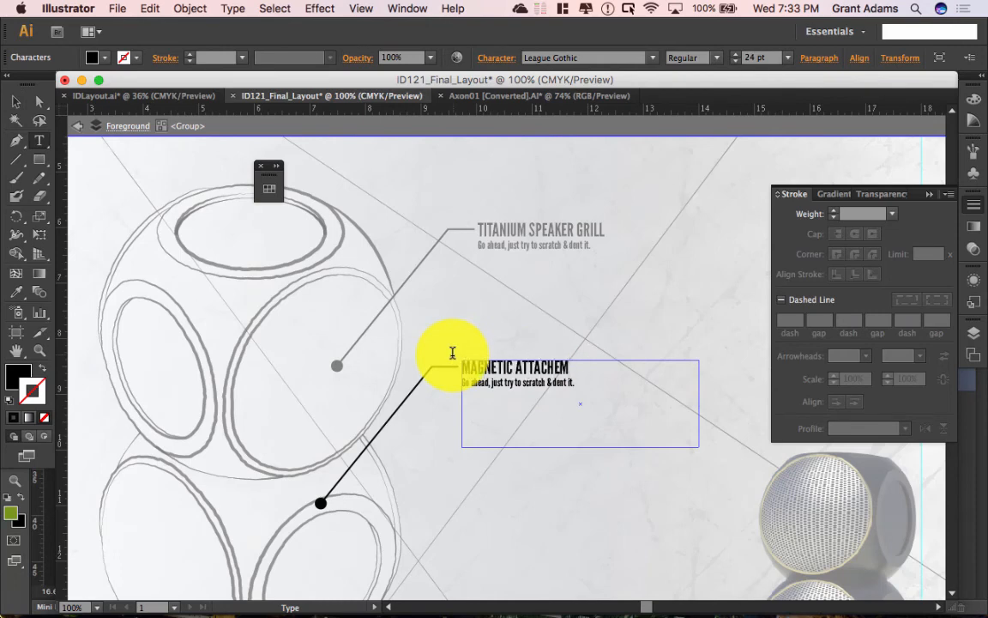
text(ENT POINT)
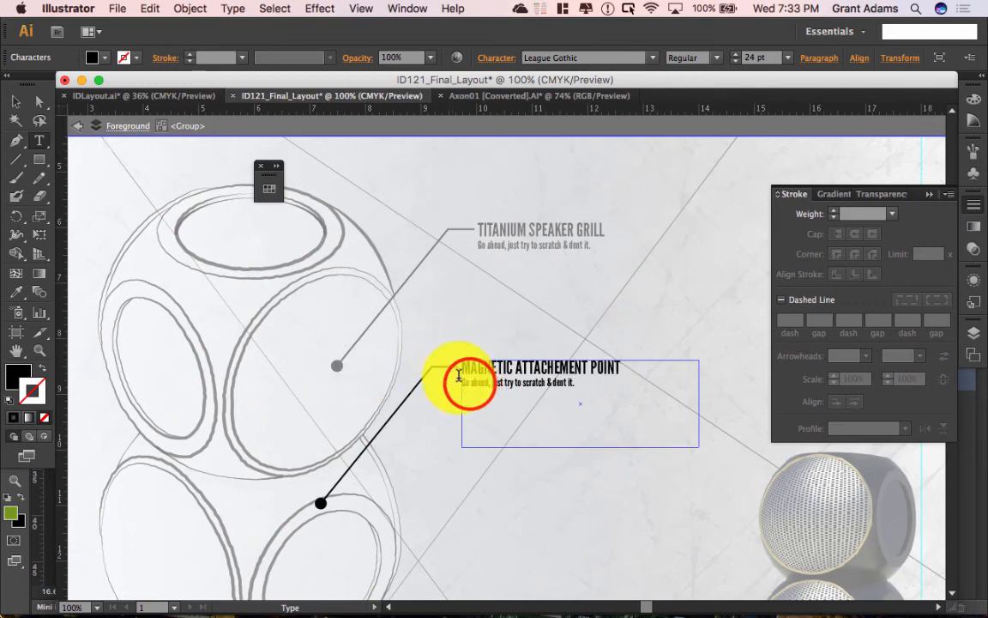
Step: Replace the copy's subline with 'Keep them together or stick them anywhere'
key(ctrl+a)
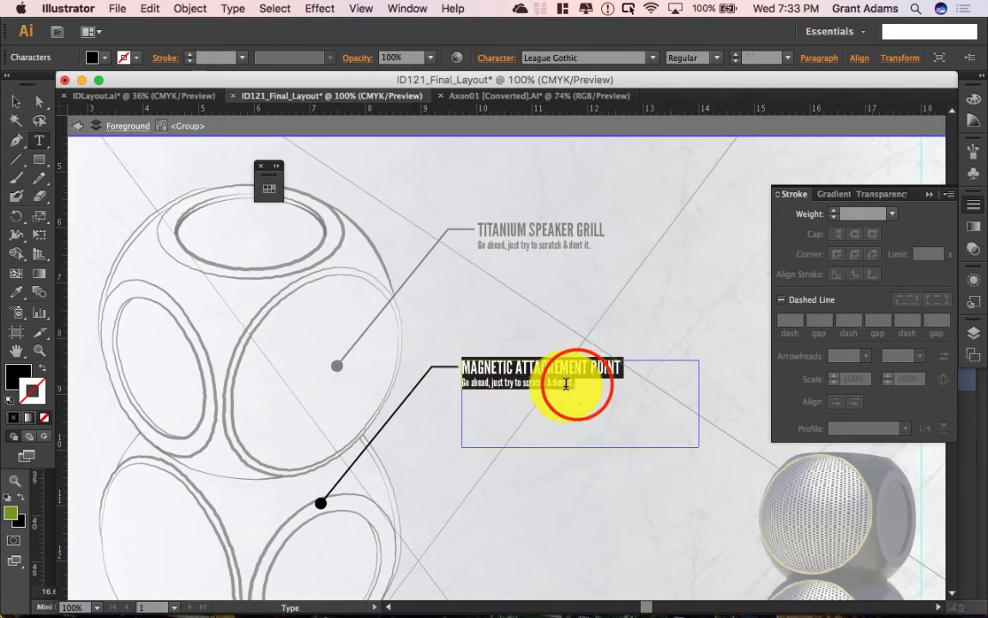
drag(573, 383, 464, 383)
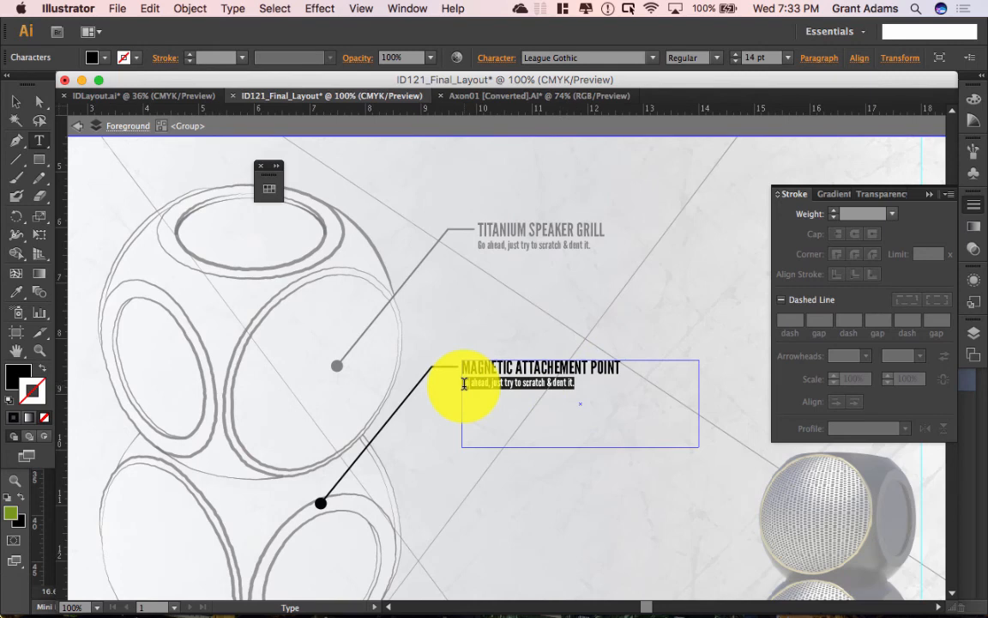
key(BackSpace)
text(K)
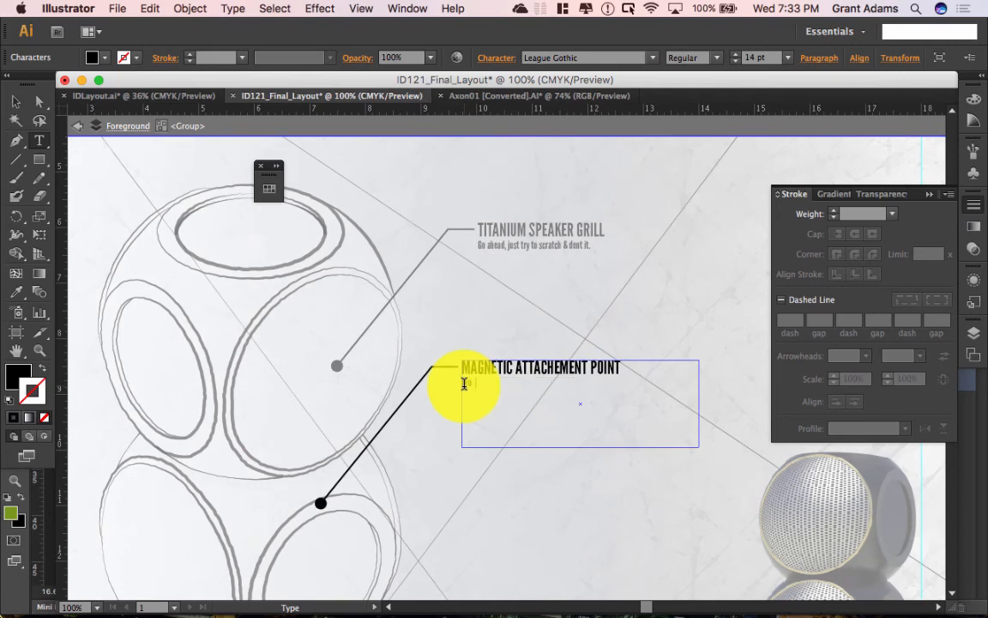
text(eep them together or stick them any)
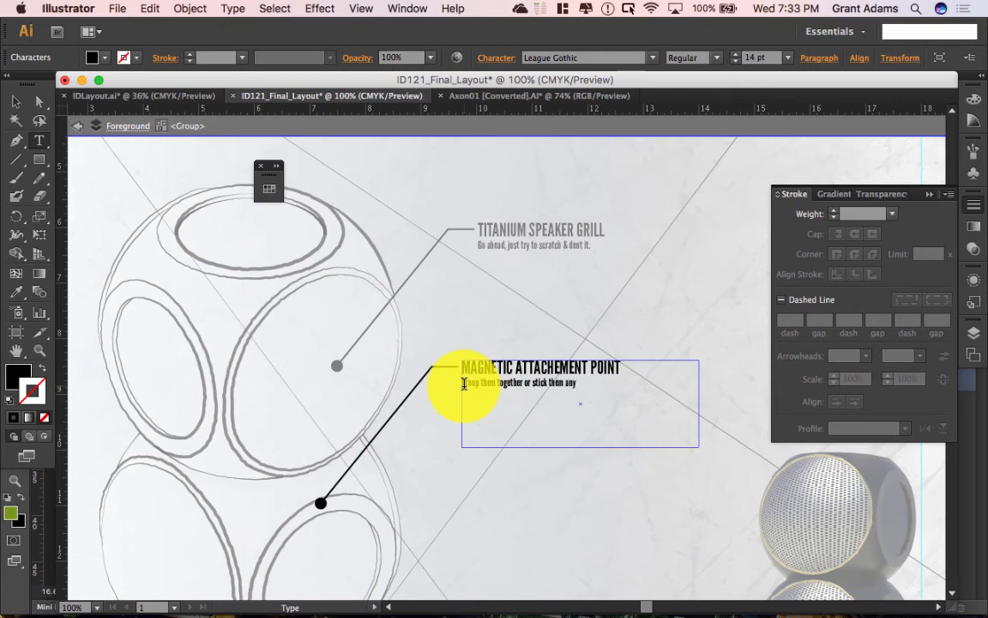
text(whwer)
key(BackSpace)
key(BackSpace)
key(BackSpace)
text(ere)
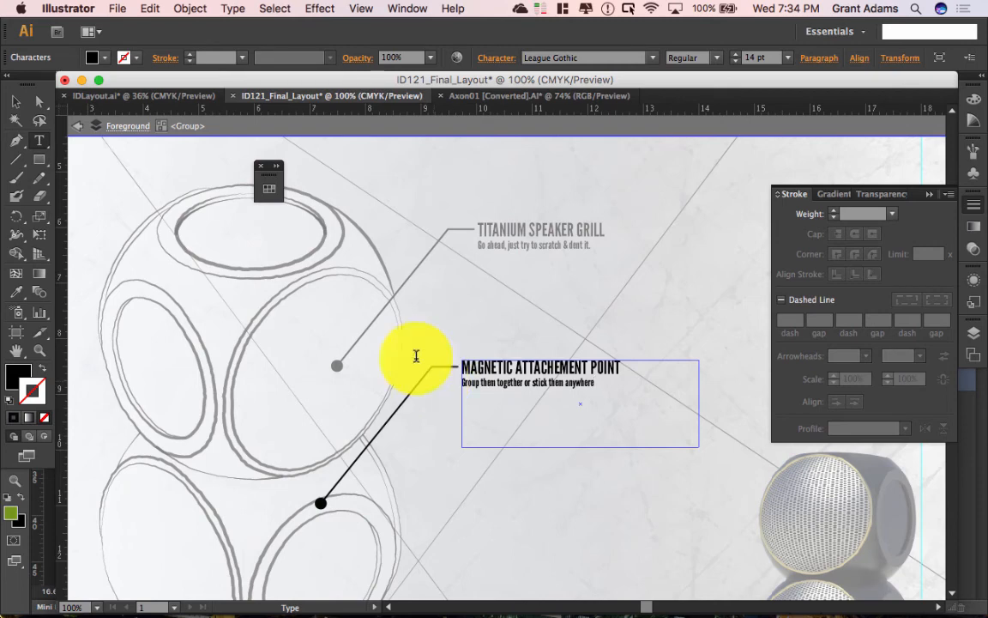
click(15, 101)
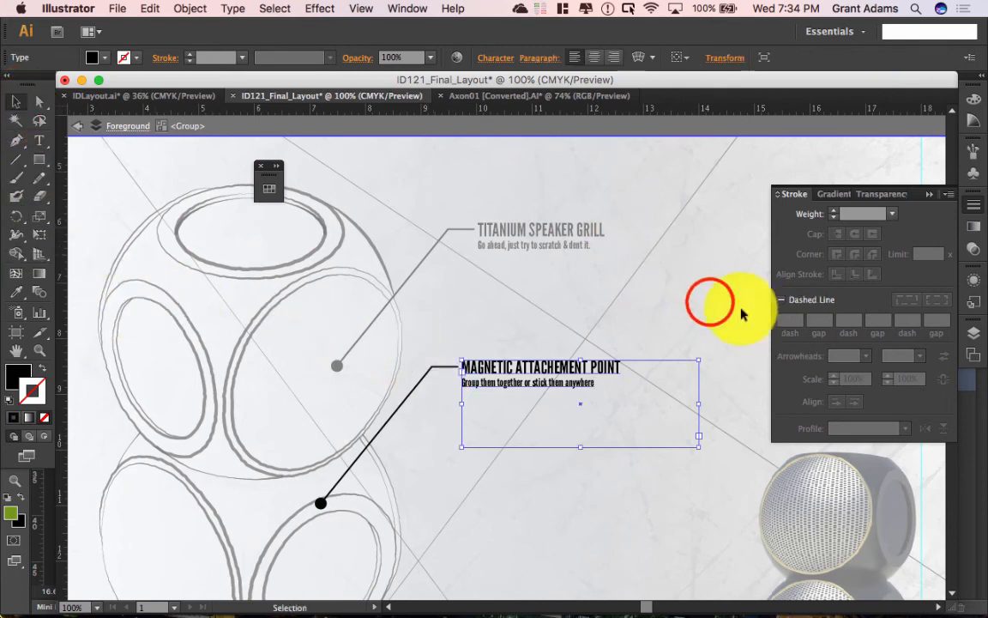
click(706, 302)
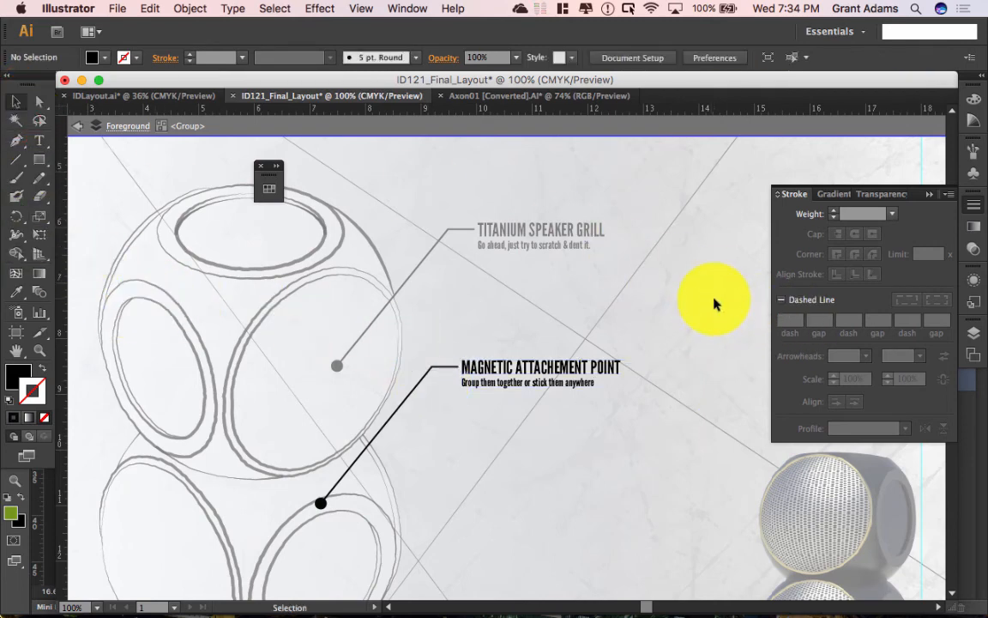
Step: Leave group editing and drag another callout copy straight down the board
scroll(563, 282, down, 8)
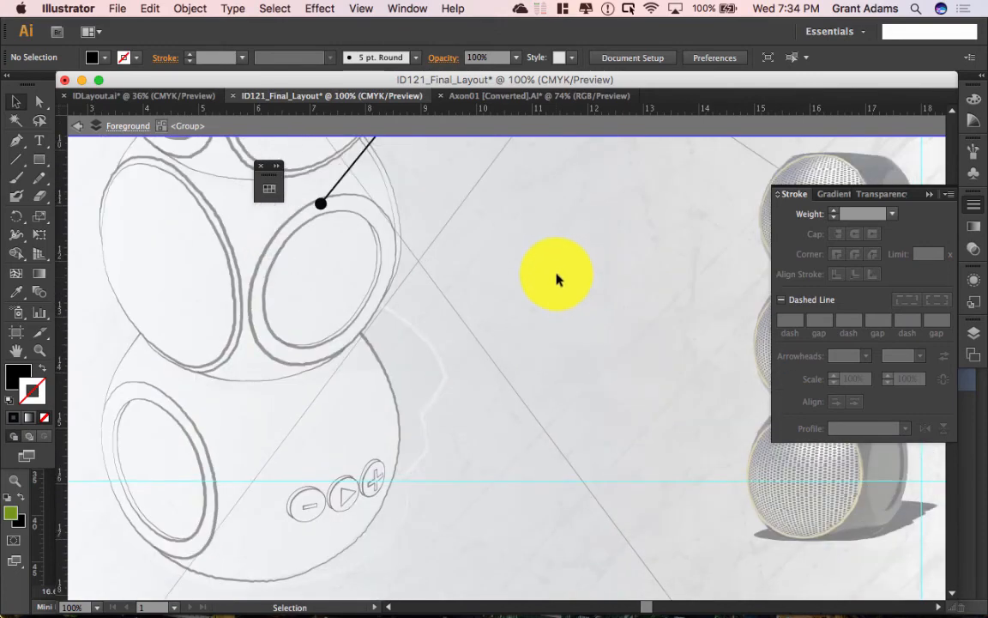
scroll(557, 279, up, 2)
click(520, 158)
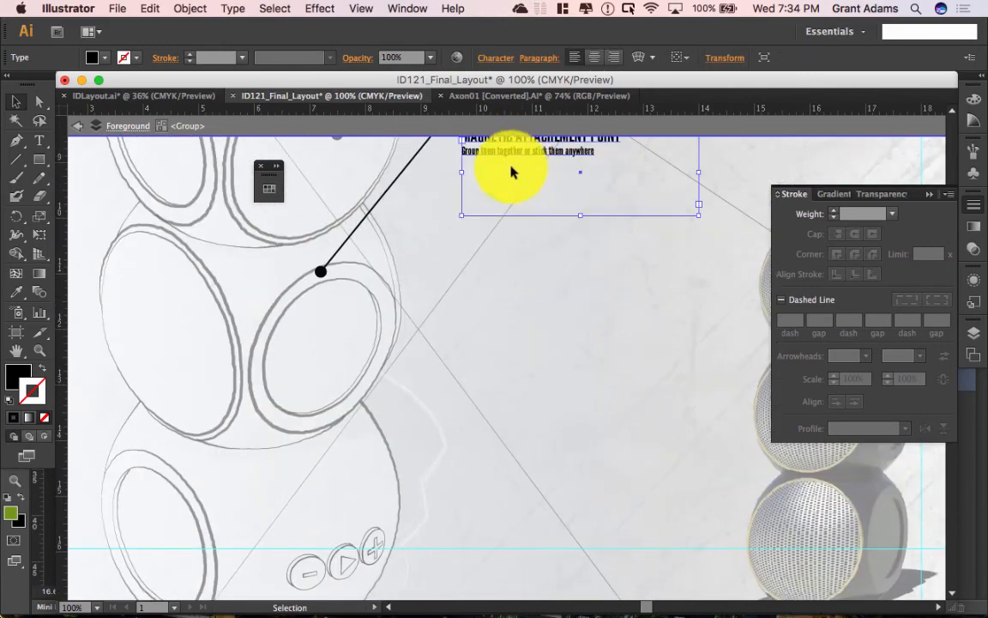
scroll(512, 171, up, 3)
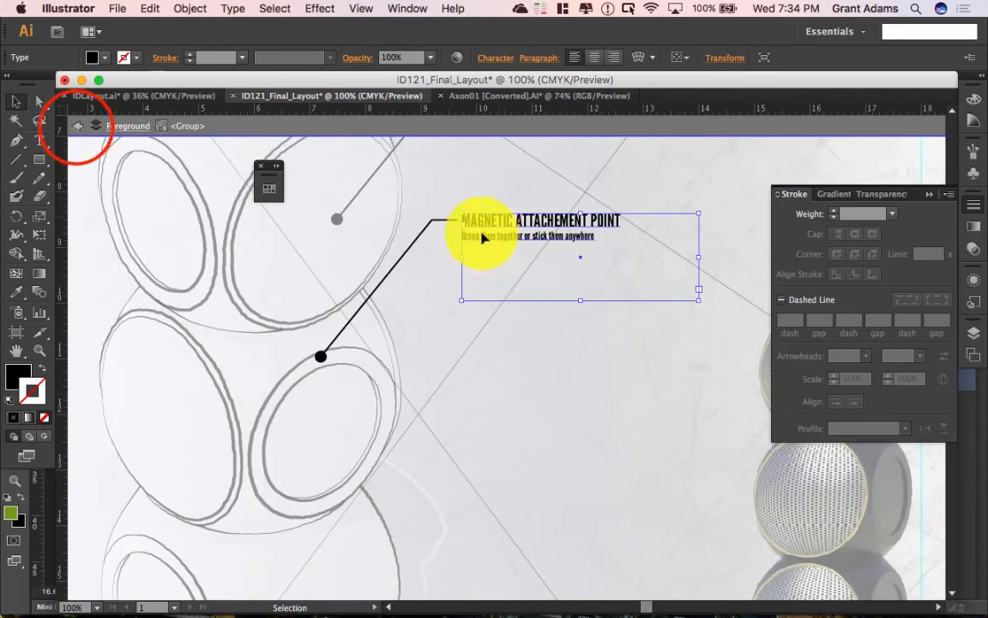
click(77, 126)
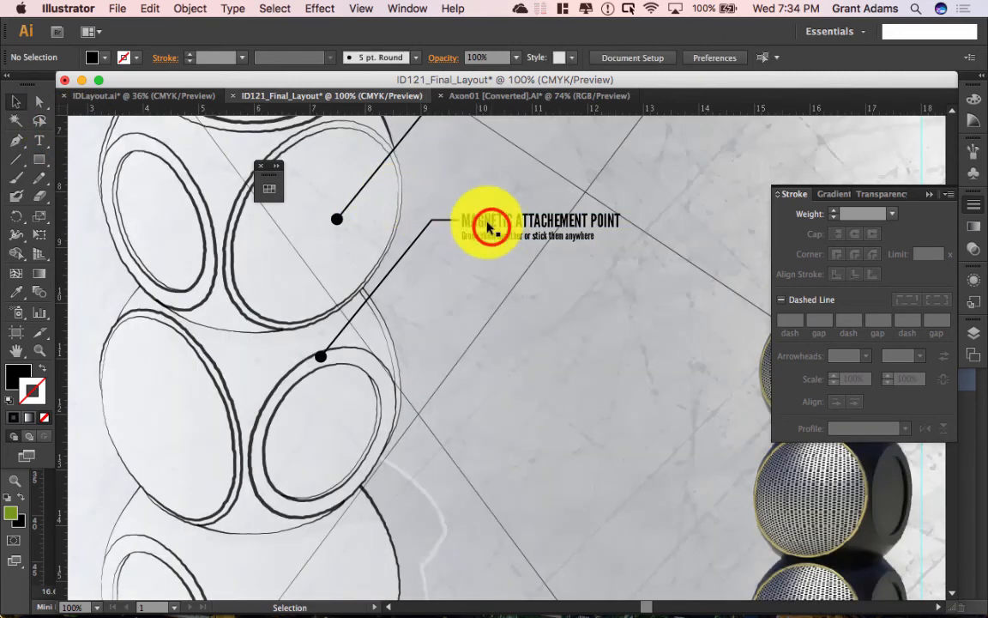
click(490, 225)
key(a)
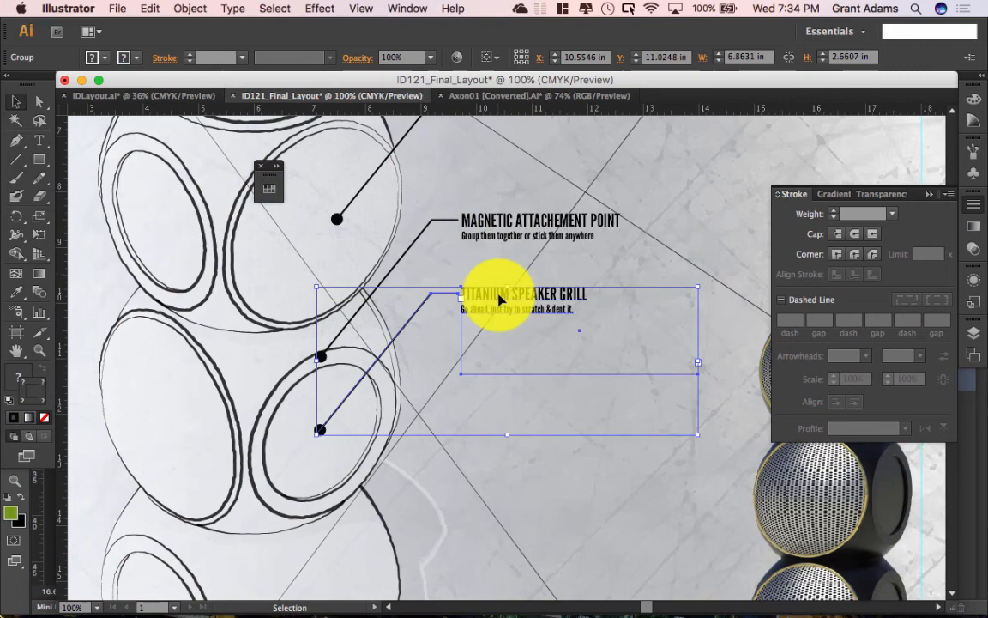
click(535, 302)
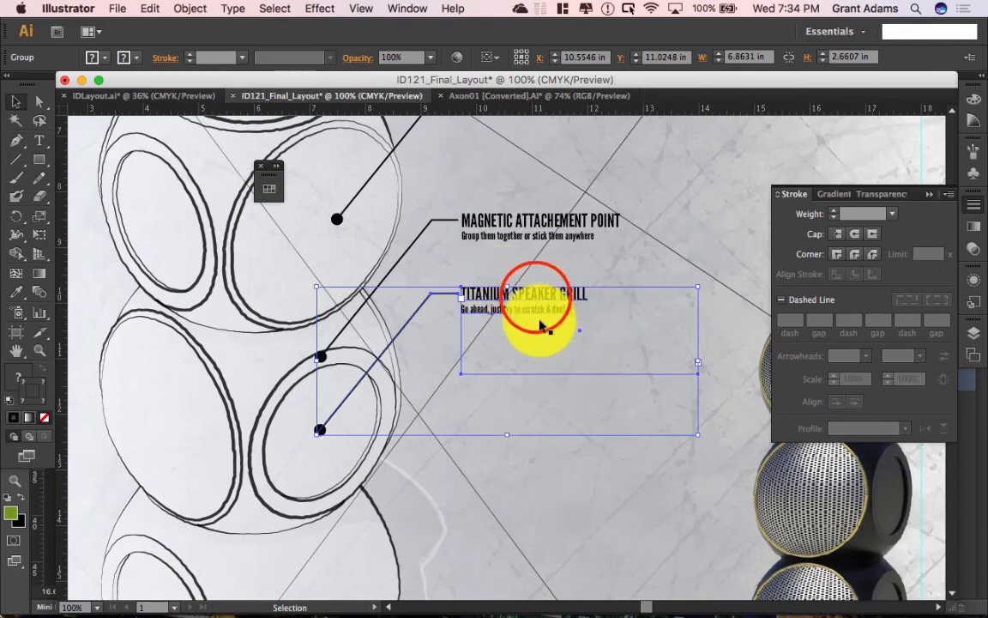
drag(530, 303, 536, 461)
scroll(542, 326, down, 5)
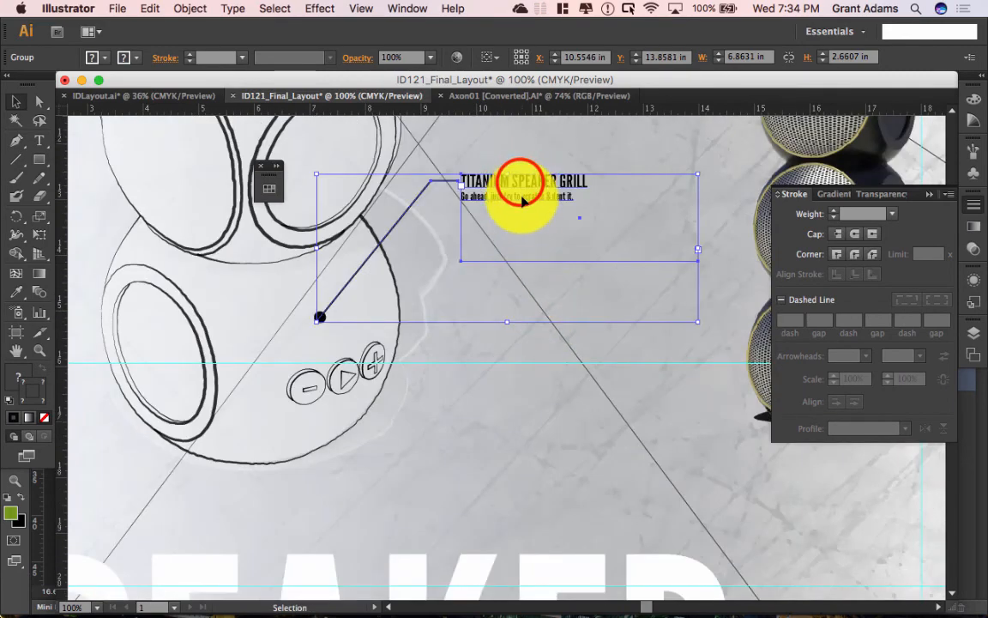
drag(521, 184, 523, 277)
Step: Move the new callout's leader-line end onto the play button
click(17, 102)
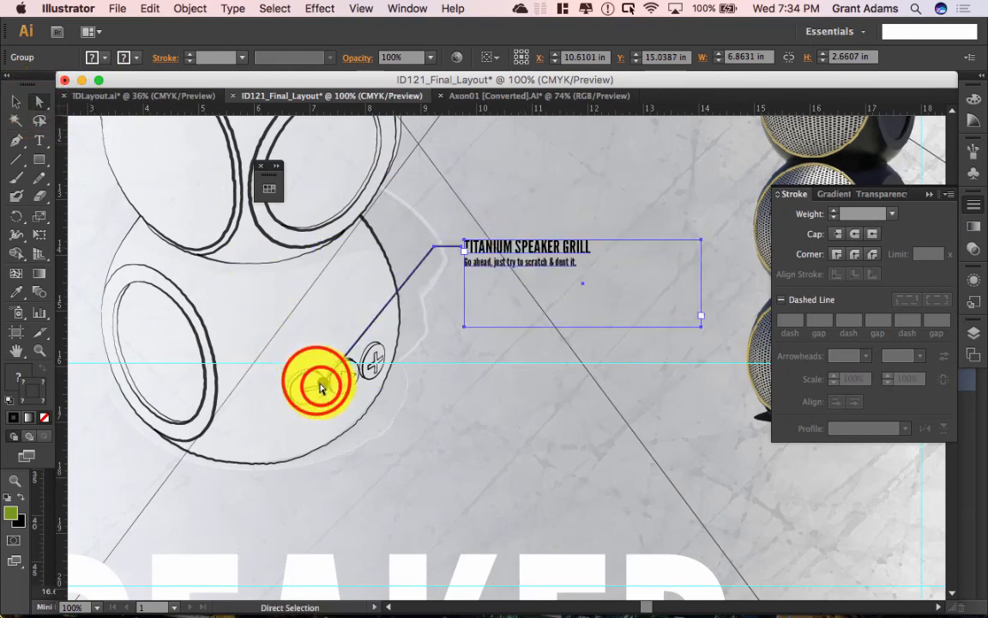
click(321, 388)
drag(321, 386, 347, 378)
Step: Retitle the third callout 'UNIVERSAL PLAY BUTTON'
click(492, 241)
double_click(503, 245)
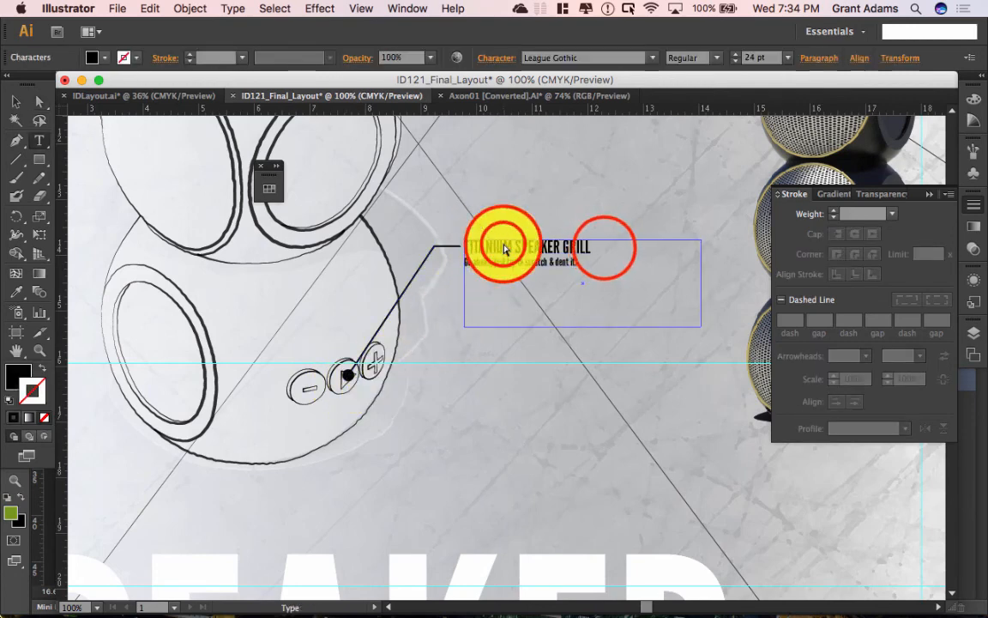
drag(605, 246, 459, 228)
key(BackSpace)
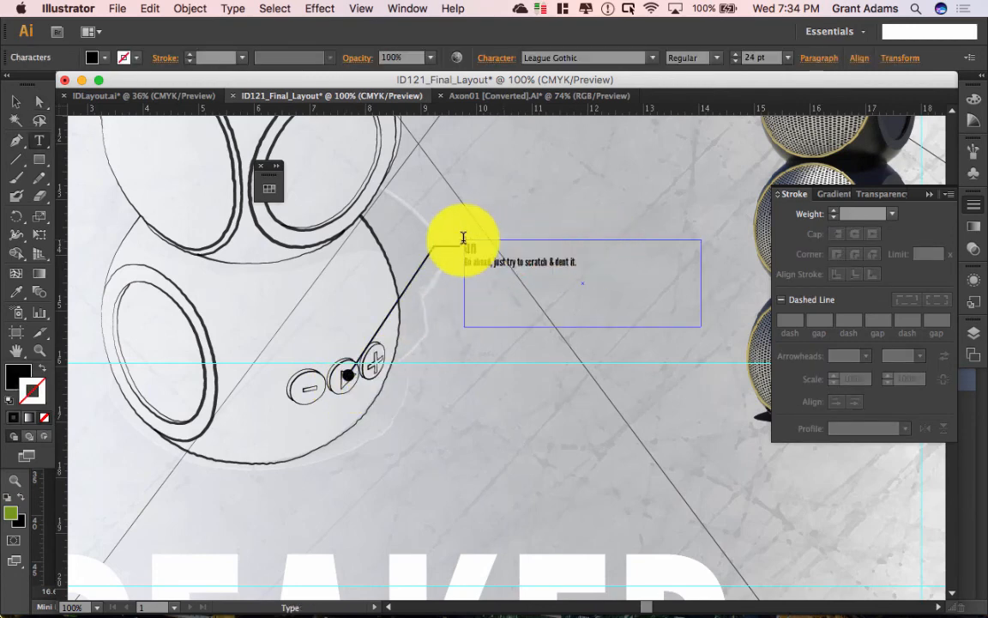
text(UNIVERSAL PLAY BUTTON)
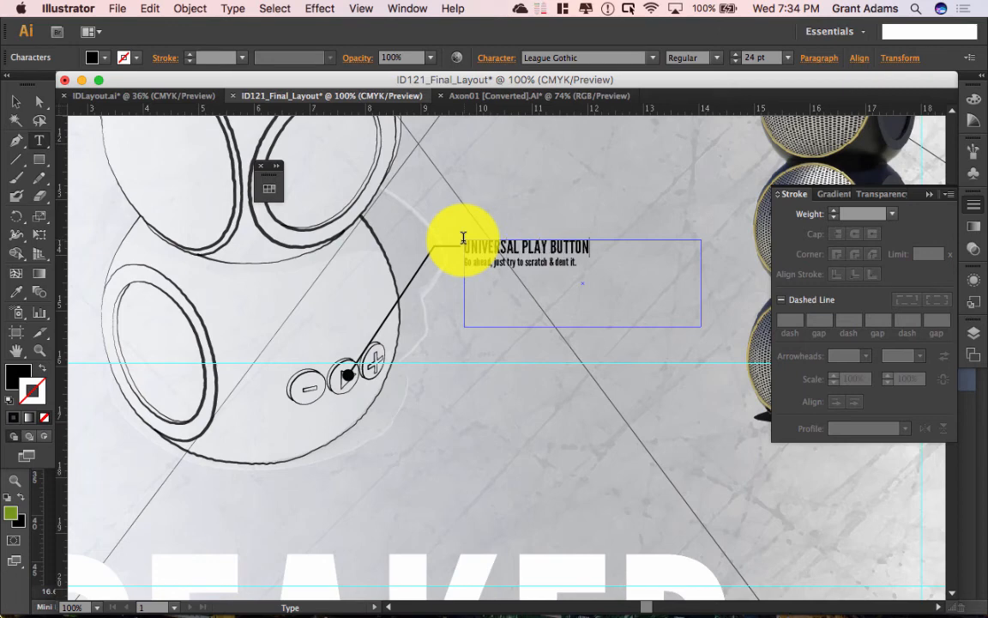
click(16, 101)
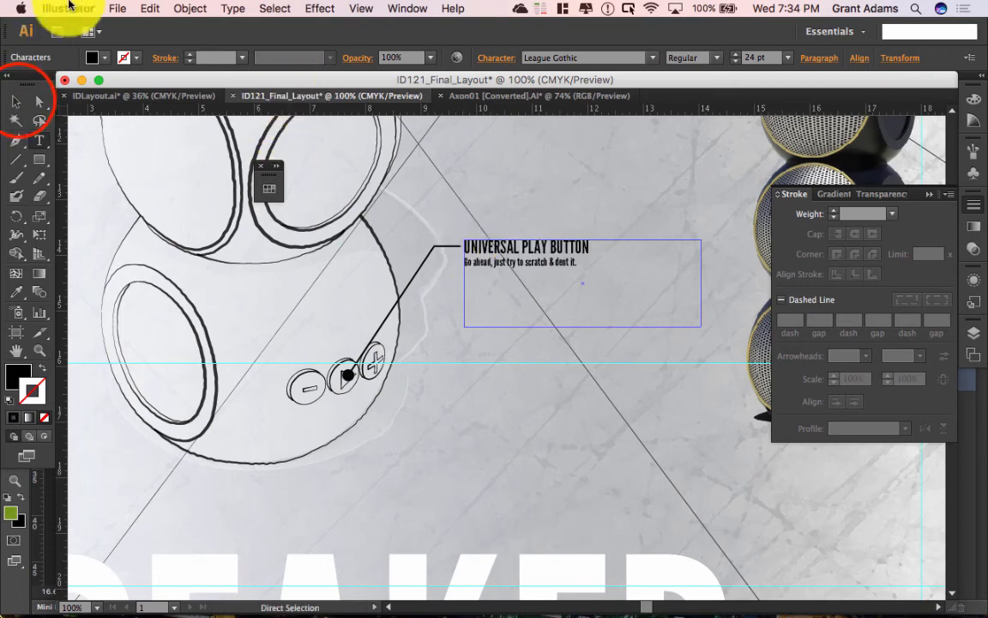
click(629, 175)
scroll(624, 232, down, 10)
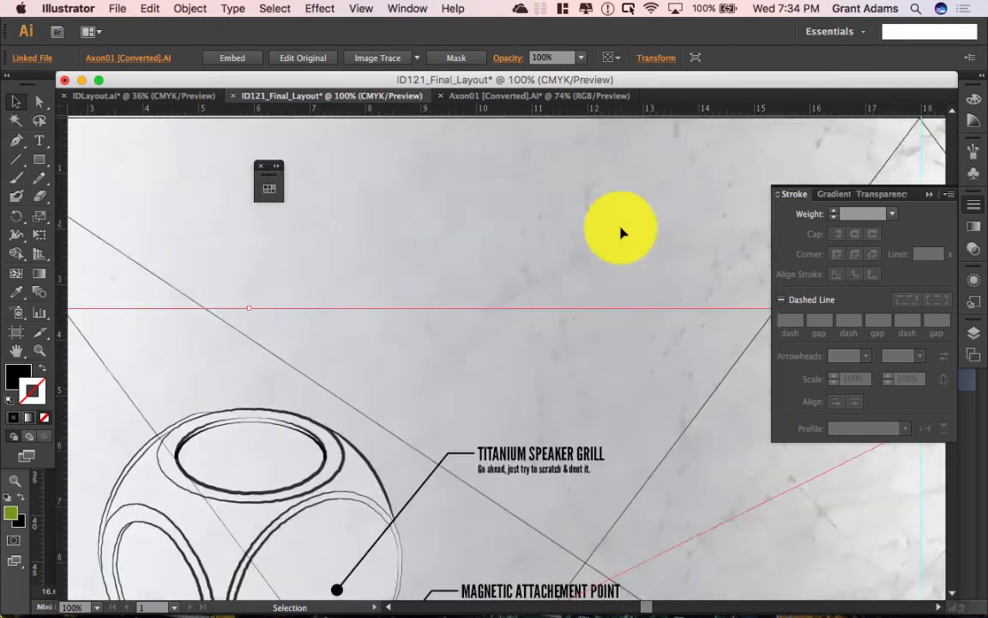
Step: Align the Magnetic callout to the Titanium callout as key object, then fit the artboard in the window
scroll(618, 236, down, 8)
click(503, 286)
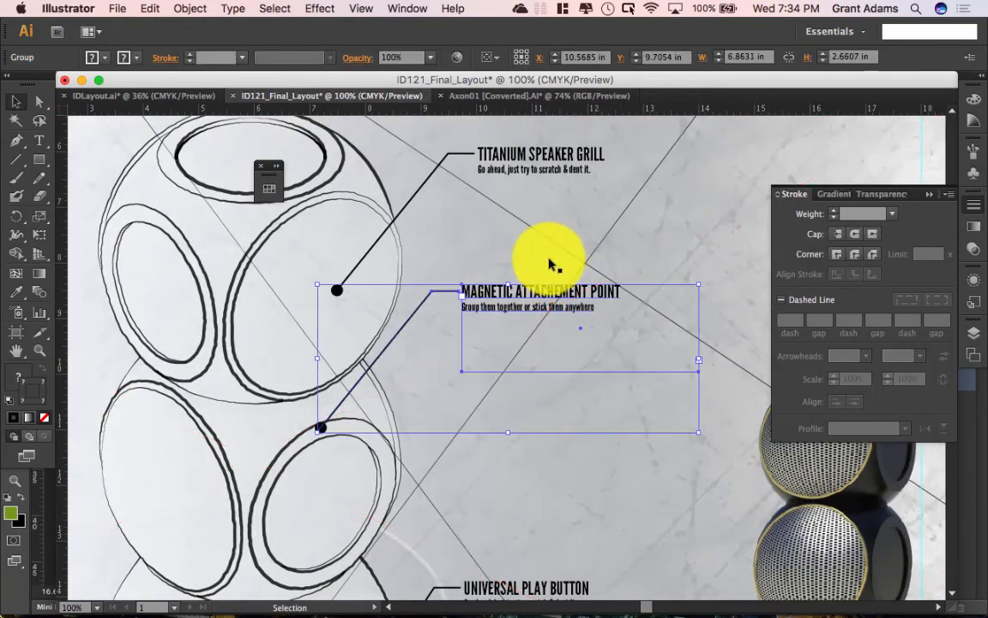
shift+click(527, 159)
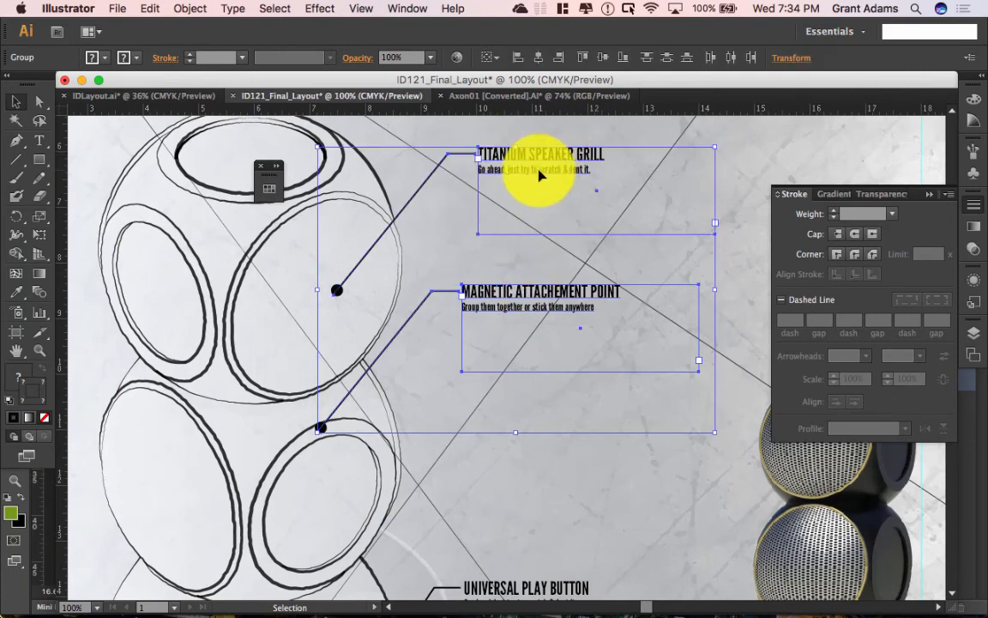
click(557, 161)
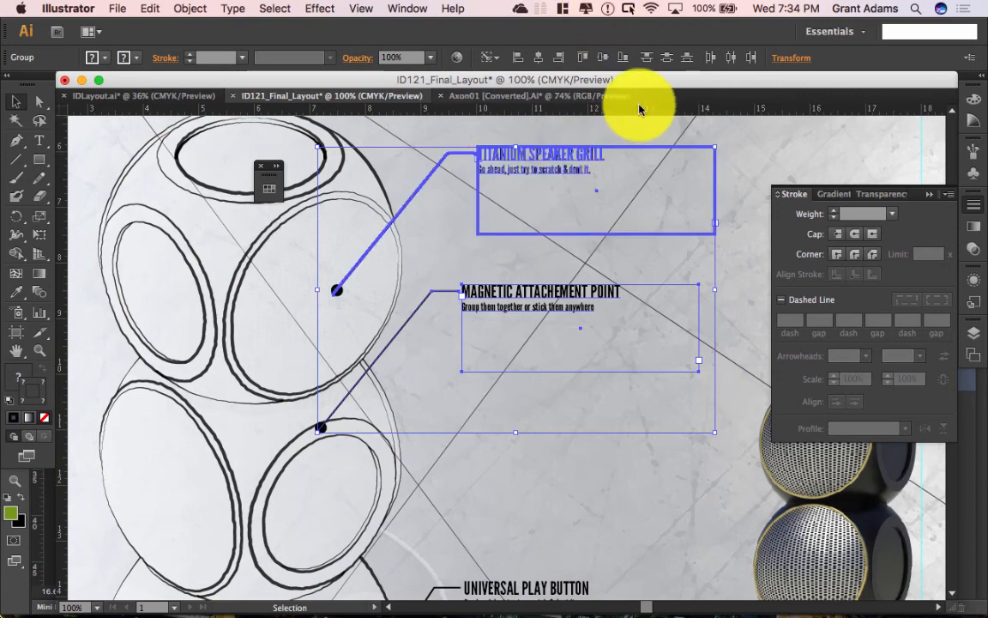
click(537, 62)
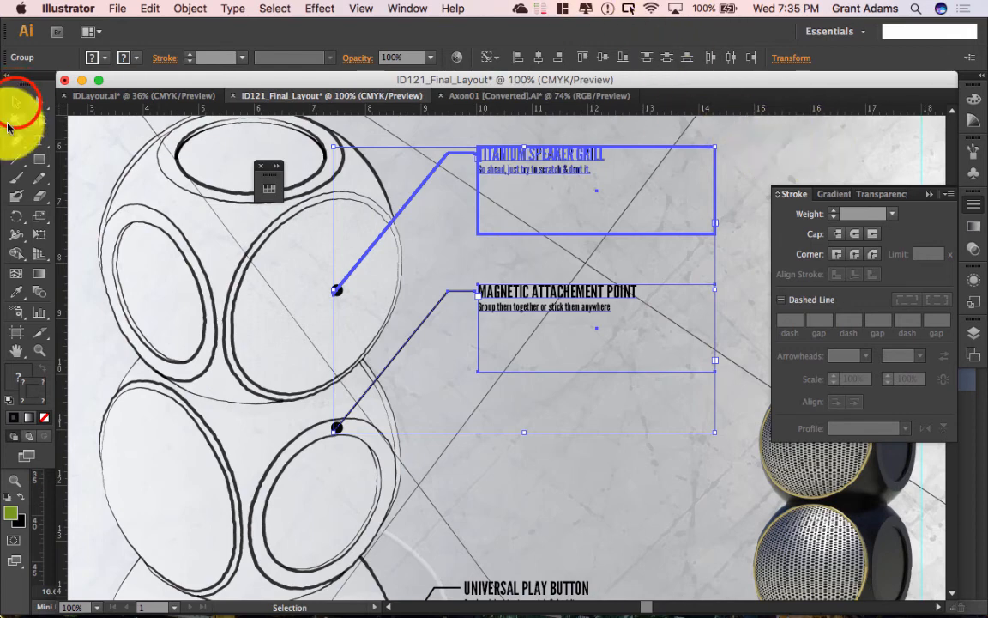
click(452, 236)
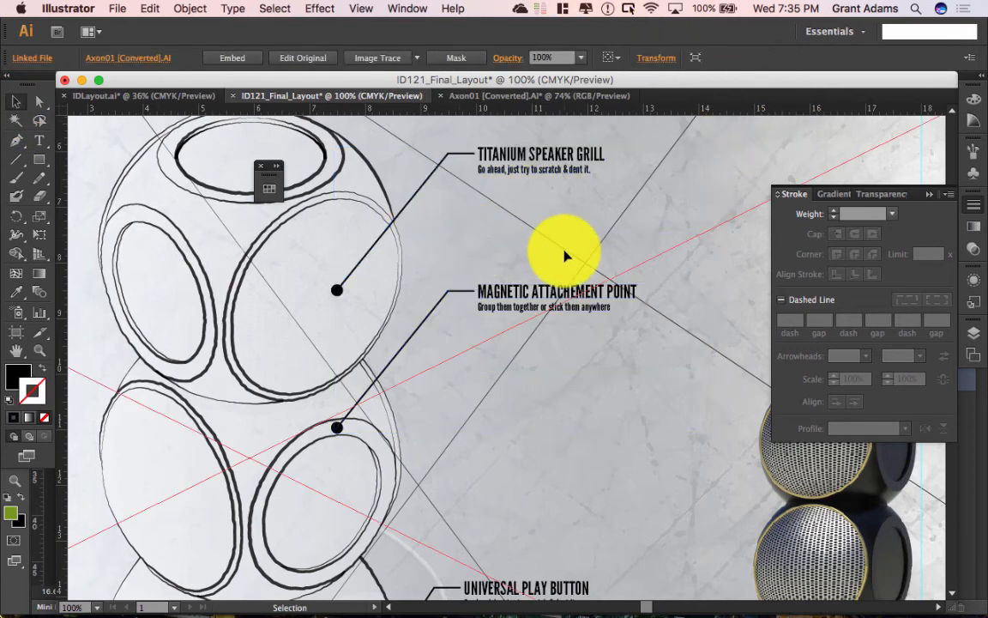
key(super+0)
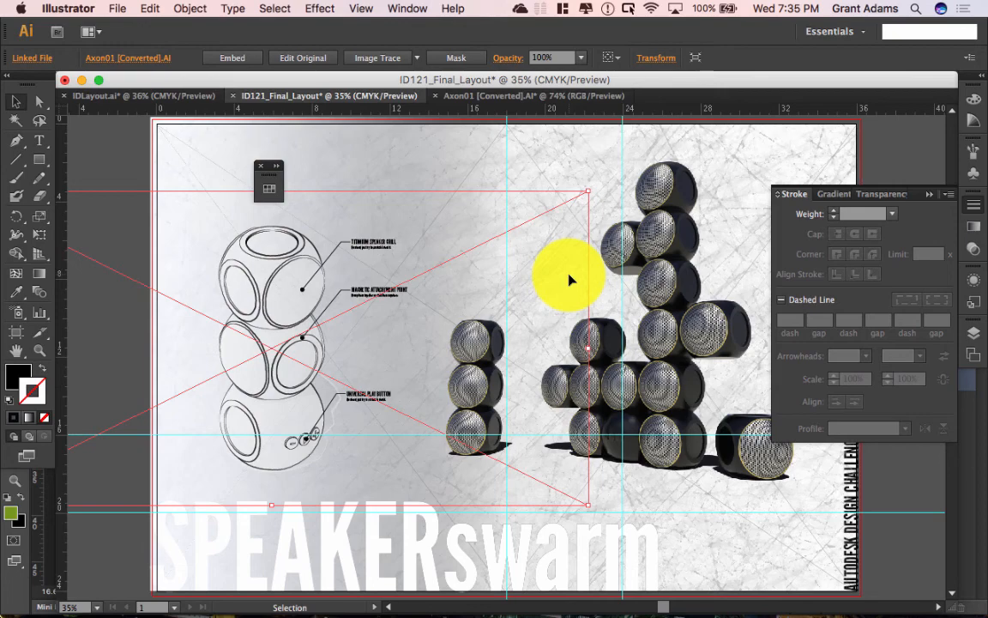
Step: Switch to the IDLayout.ai document showing the finished SPEAKERswarm board
click(162, 78)
click(161, 94)
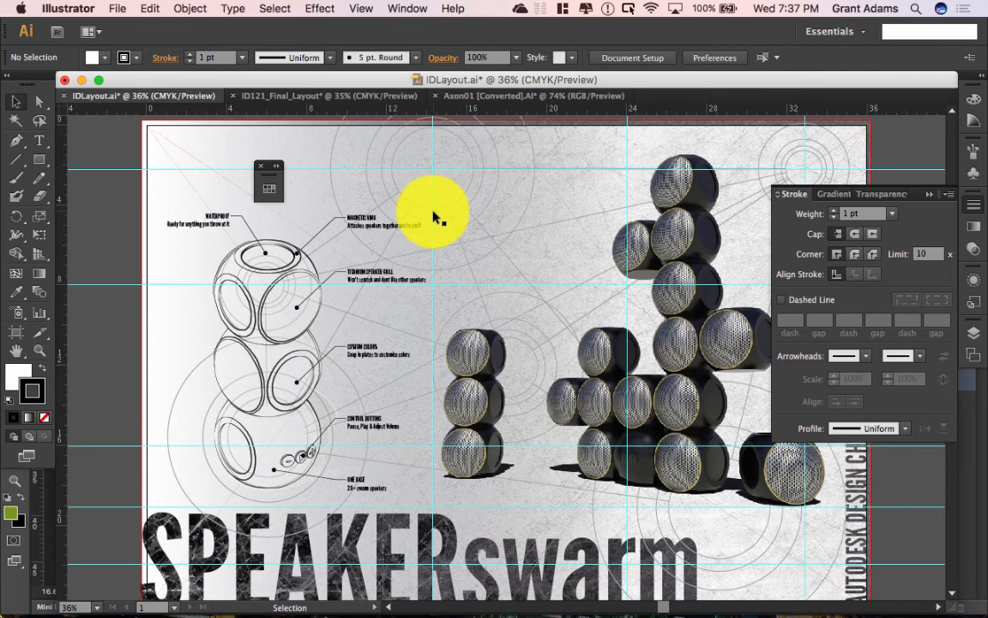
Step: Zoom out to 25% to see the whole IDLayout board and circles past its edges
scroll(566, 146, down, 15)
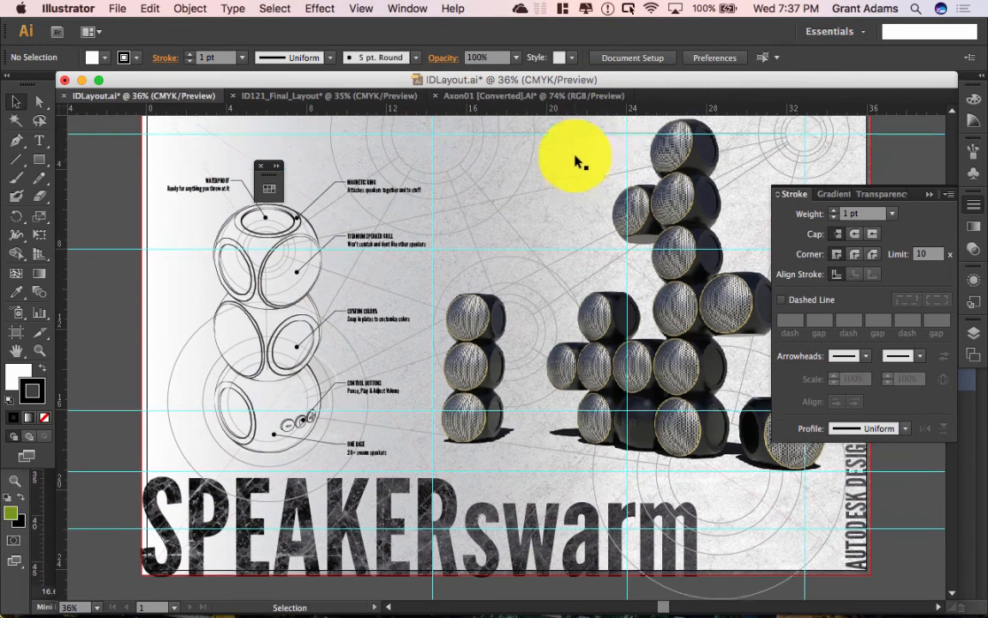
scroll(575, 163, up, 15)
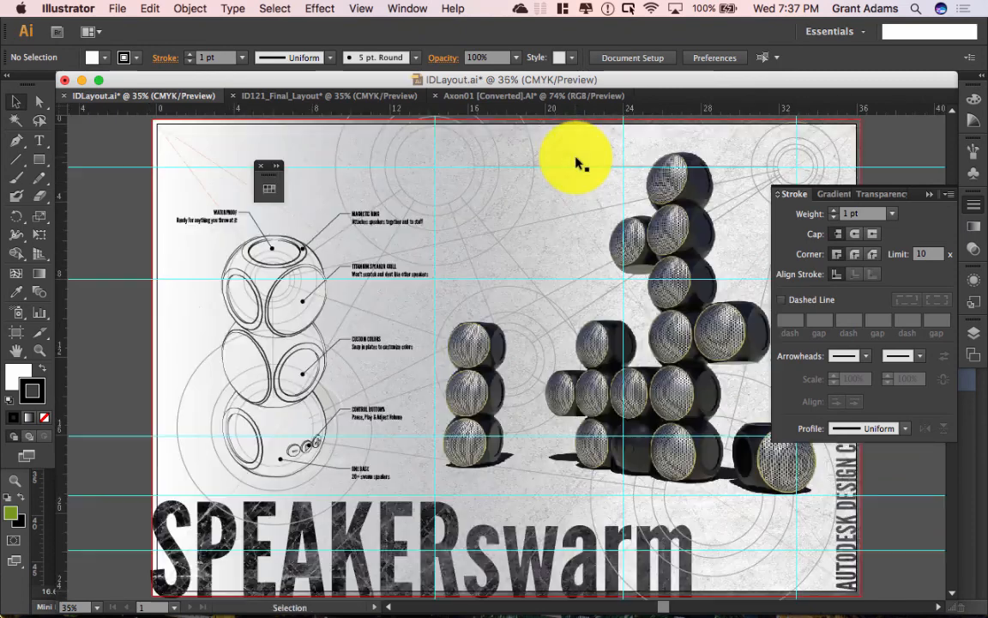
key(super+minus)
key(super+minus)
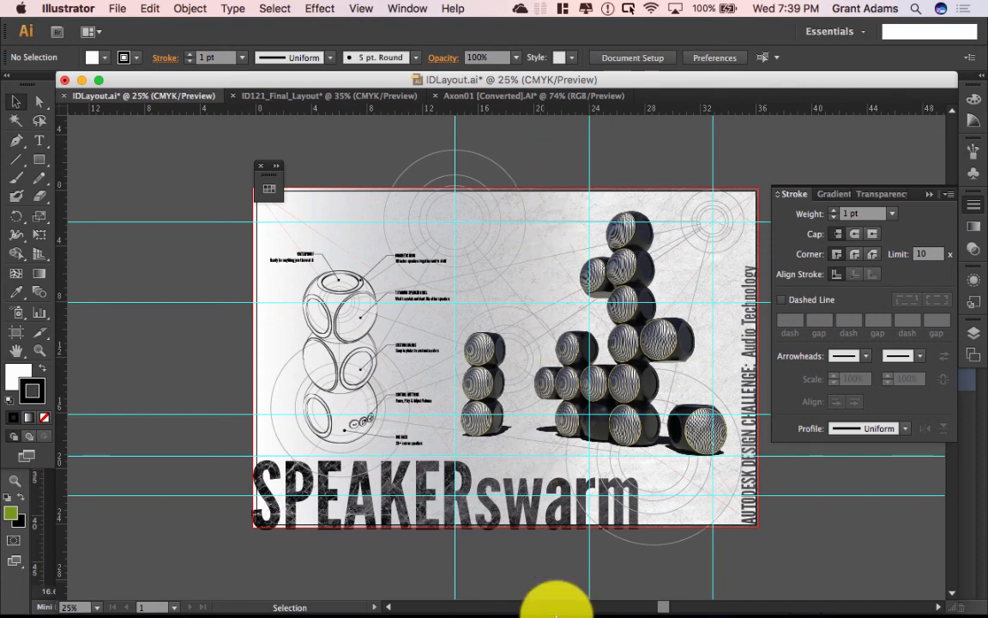
mouse_move(557, 605)
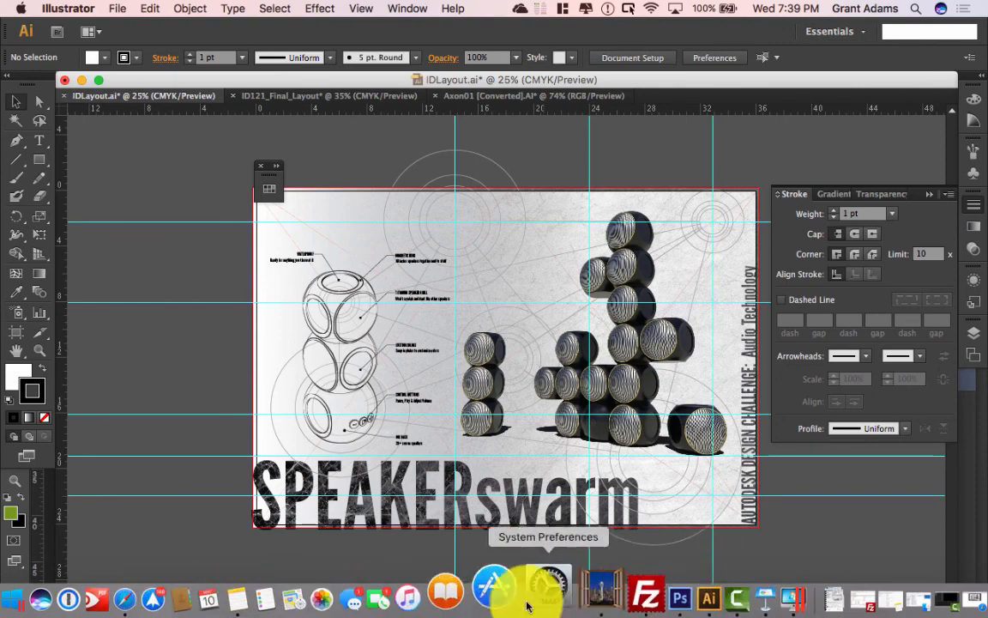
Step: Read step 11 on background imagery in Safari's Assembly 10.10 tutorial, then return to Illustrator
click(175, 598)
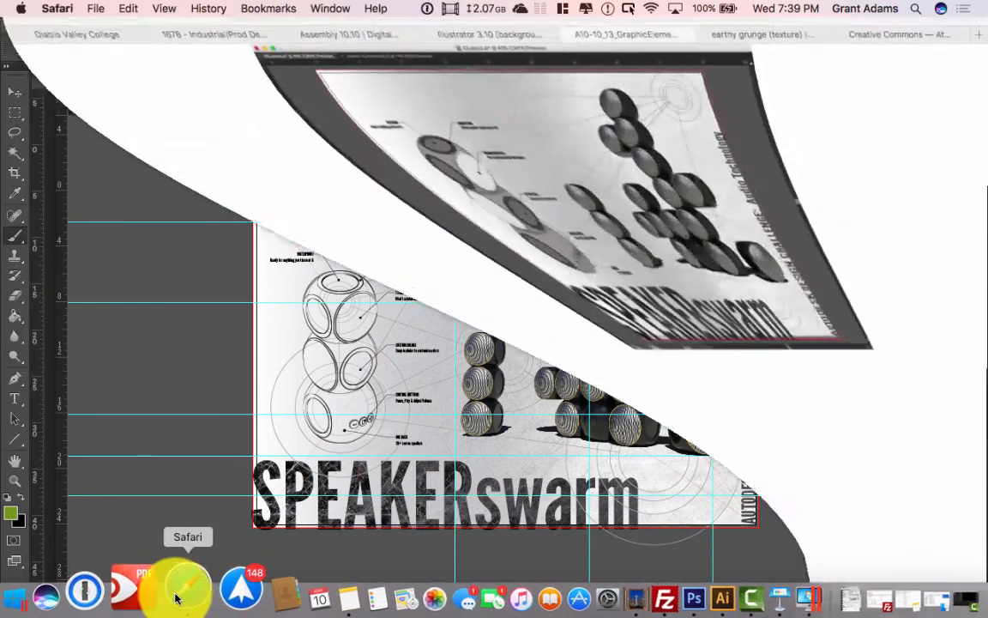
click(339, 58)
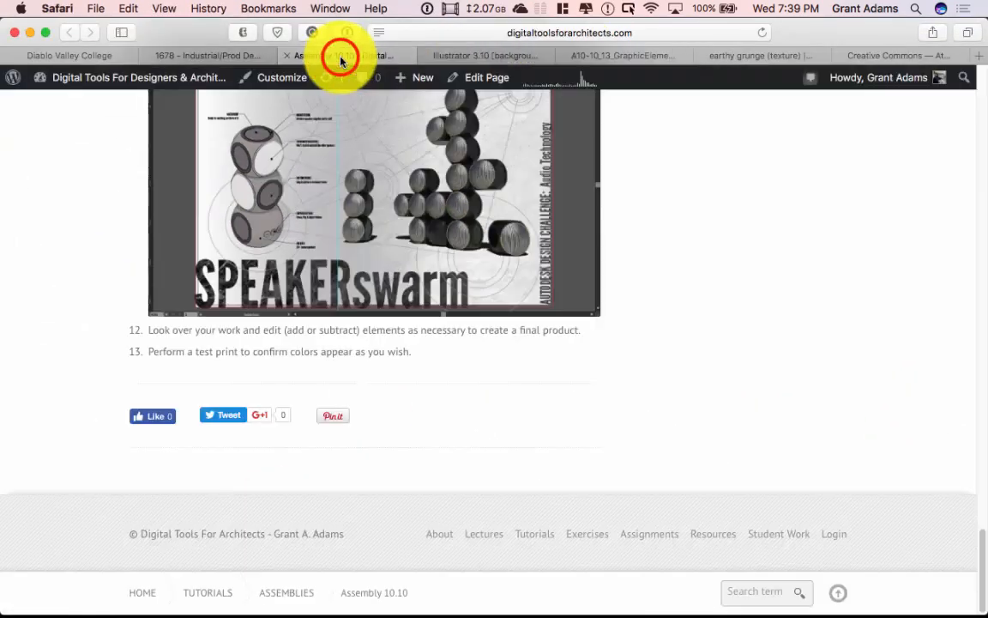
scroll(607, 288, up, 3)
scroll(606, 295, up, 4)
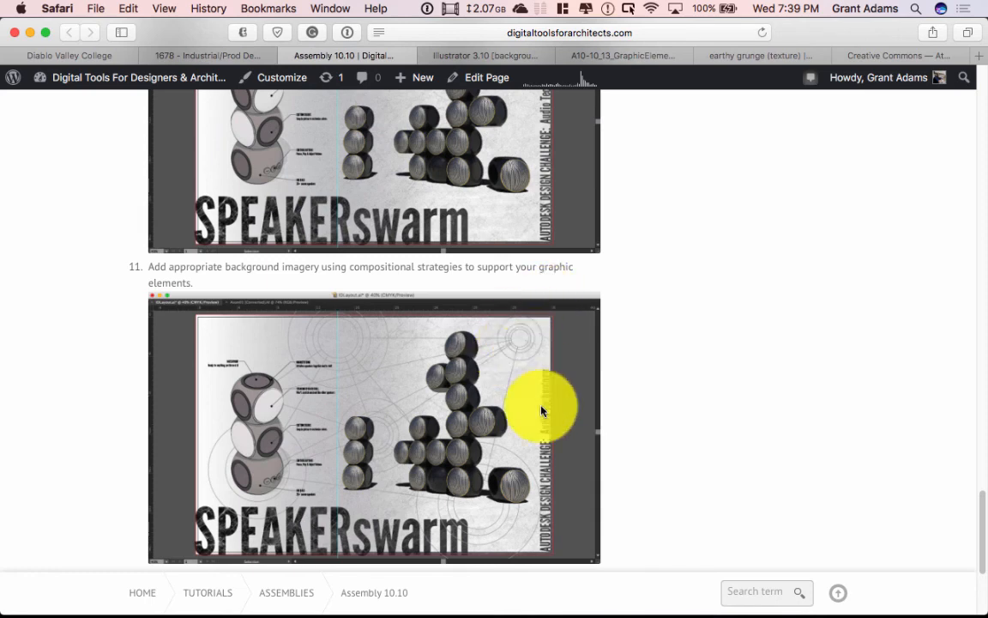
mouse_move(574, 613)
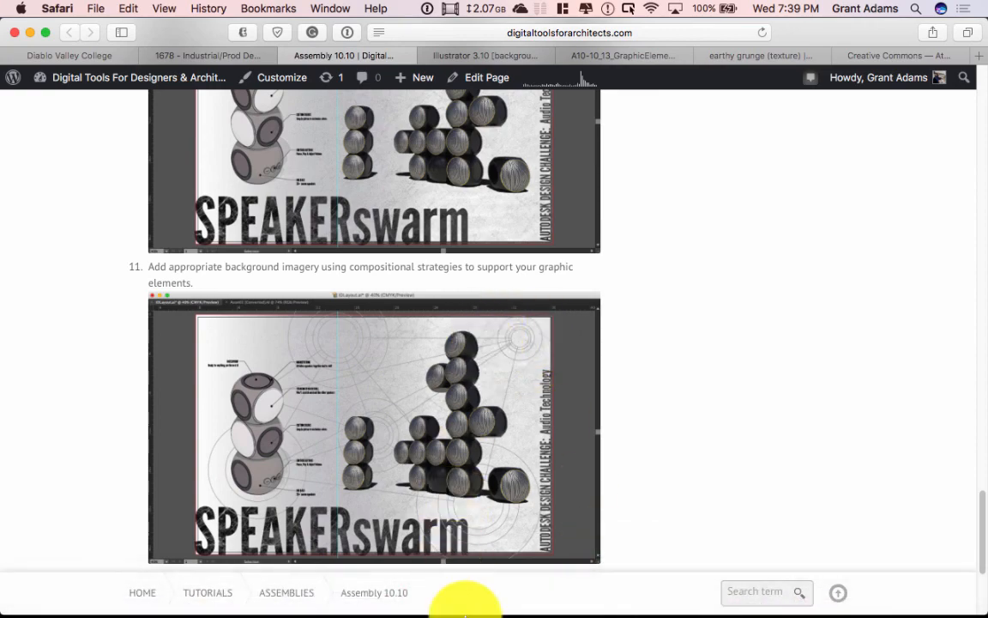
mouse_move(463, 611)
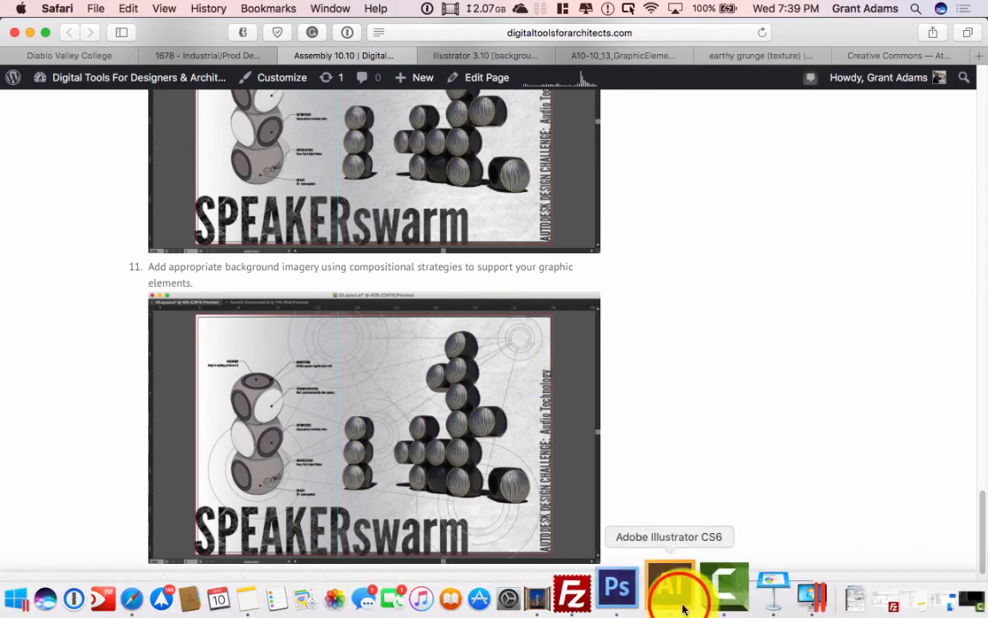
click(678, 605)
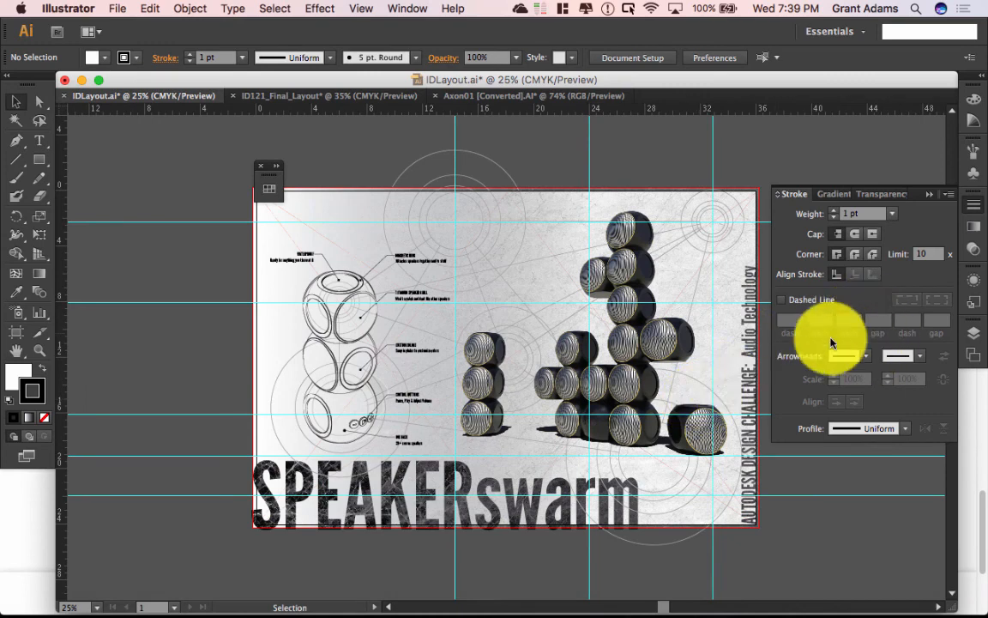
Step: Hide the Foreground, Background, Layer 5, Circles and Interconnections layers, leaving only Guides visible
click(975, 332)
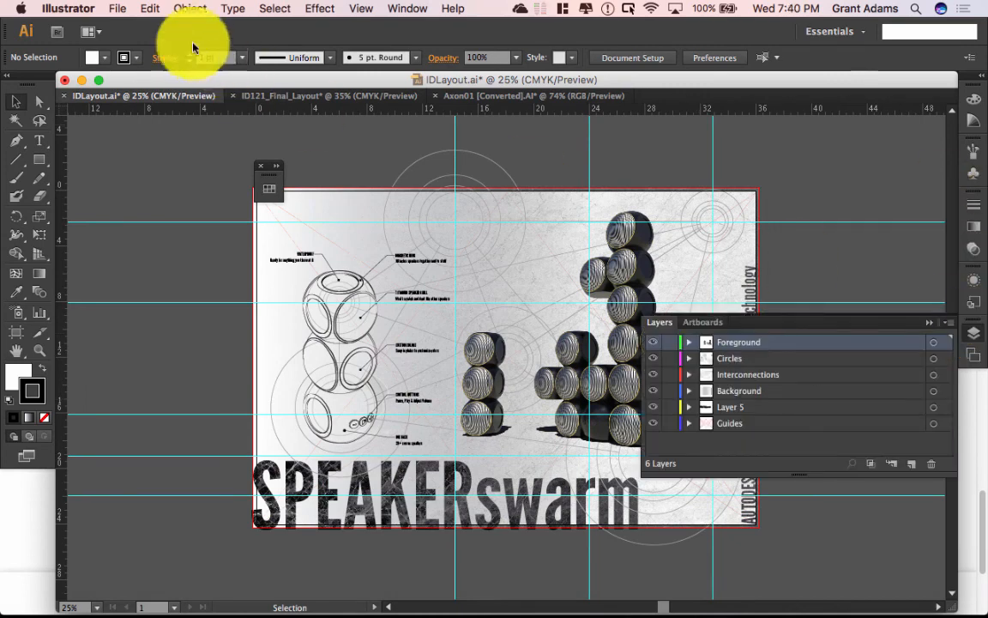
click(653, 342)
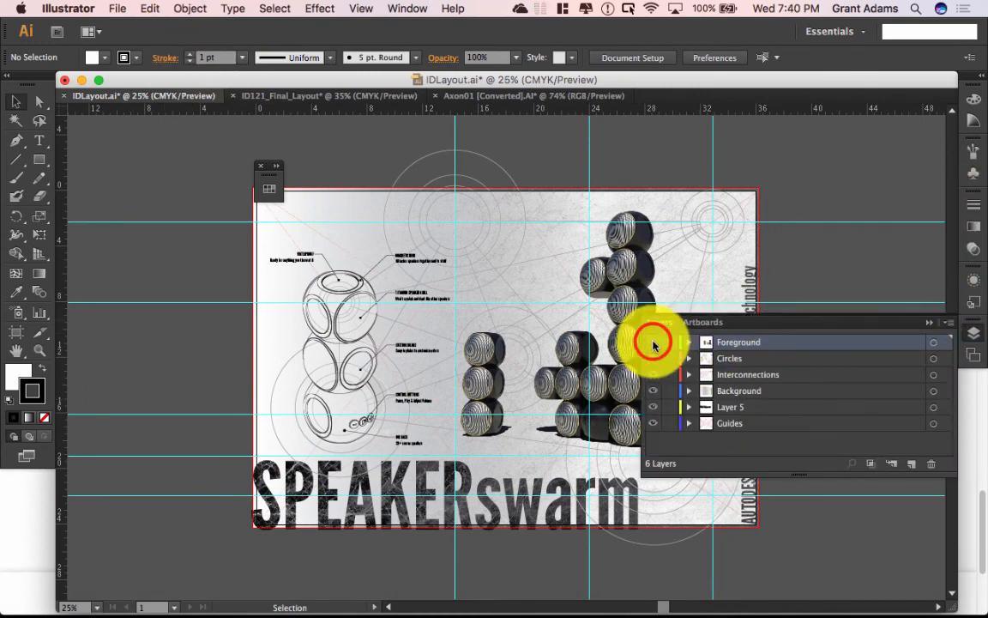
click(652, 391)
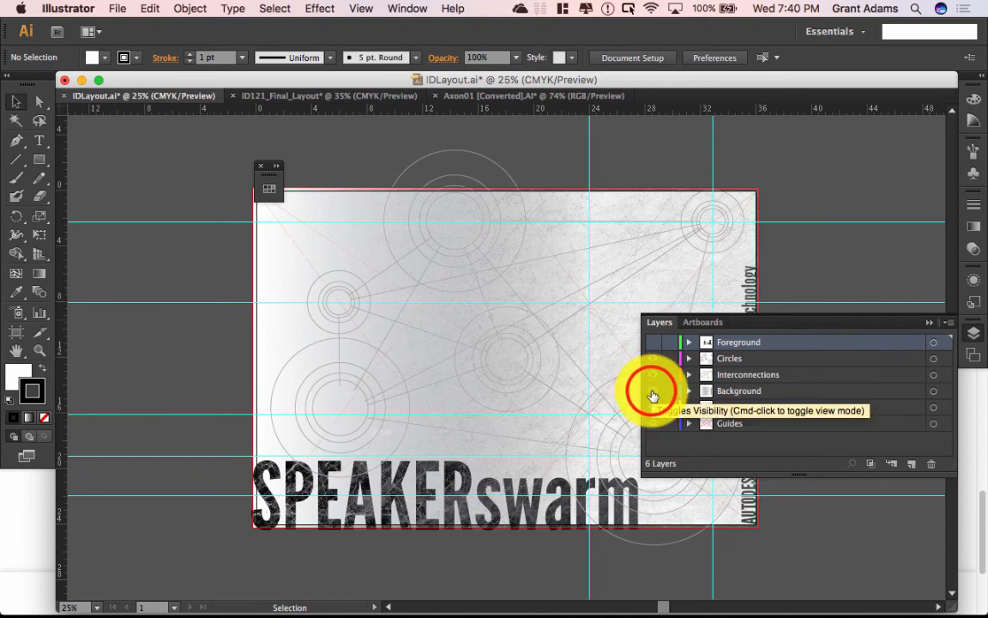
click(653, 406)
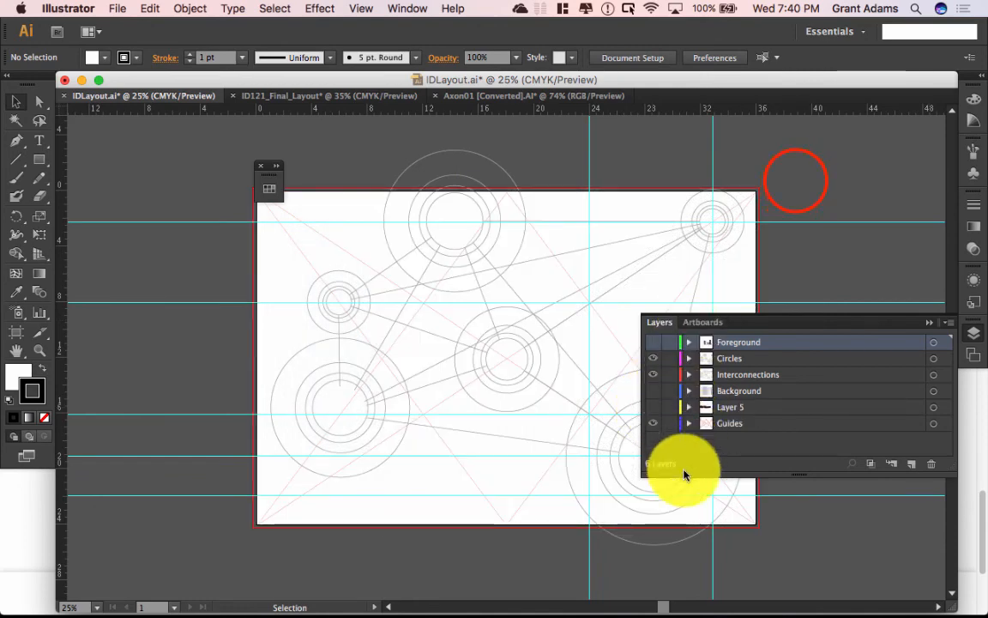
click(652, 357)
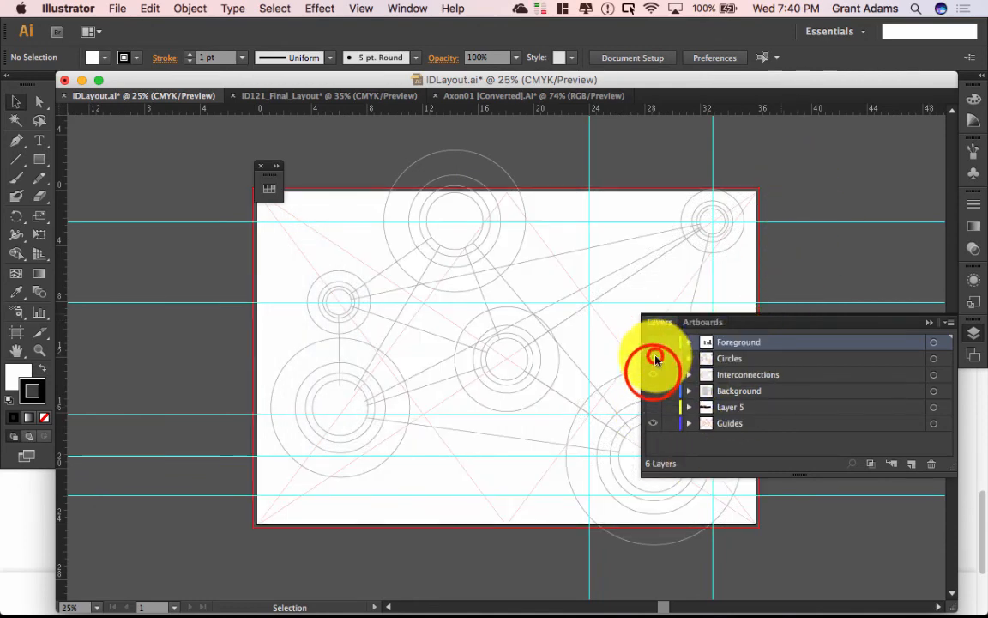
click(652, 374)
click(944, 323)
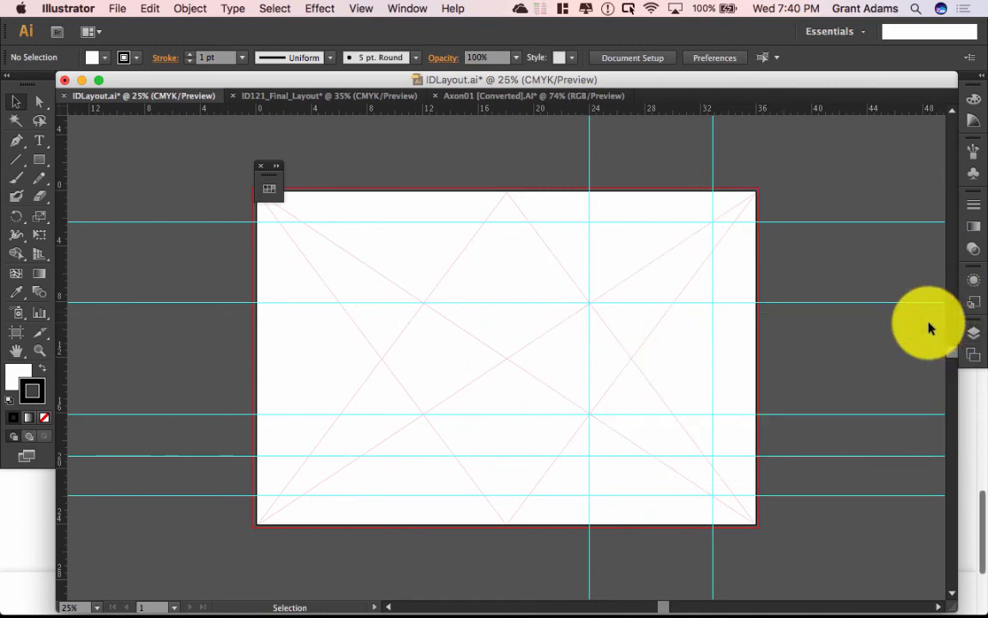
click(43, 161)
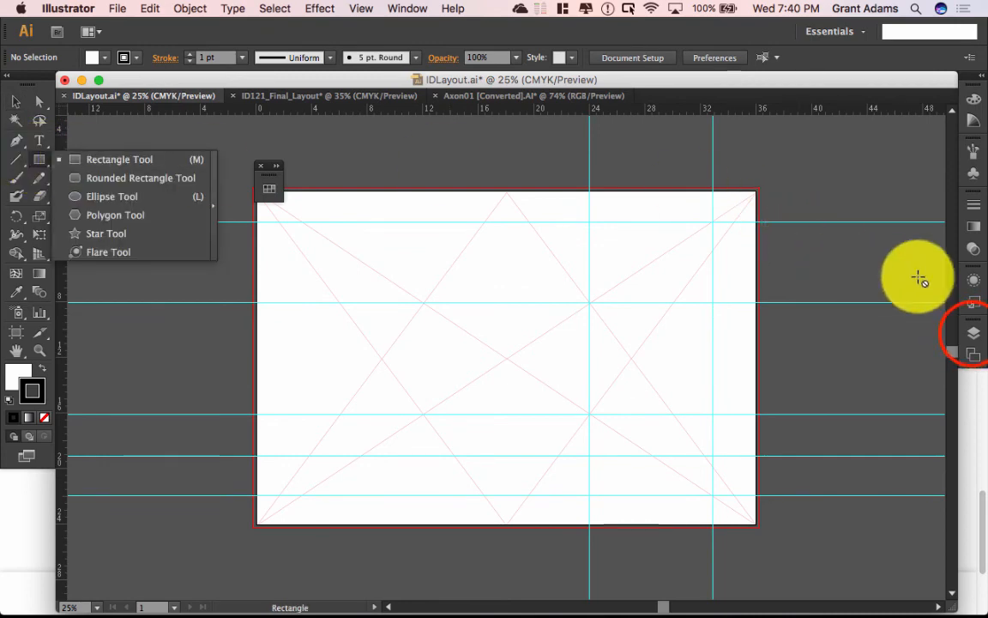
Step: Add a new empty Layer 7 and choose the Ellipse tool
click(974, 333)
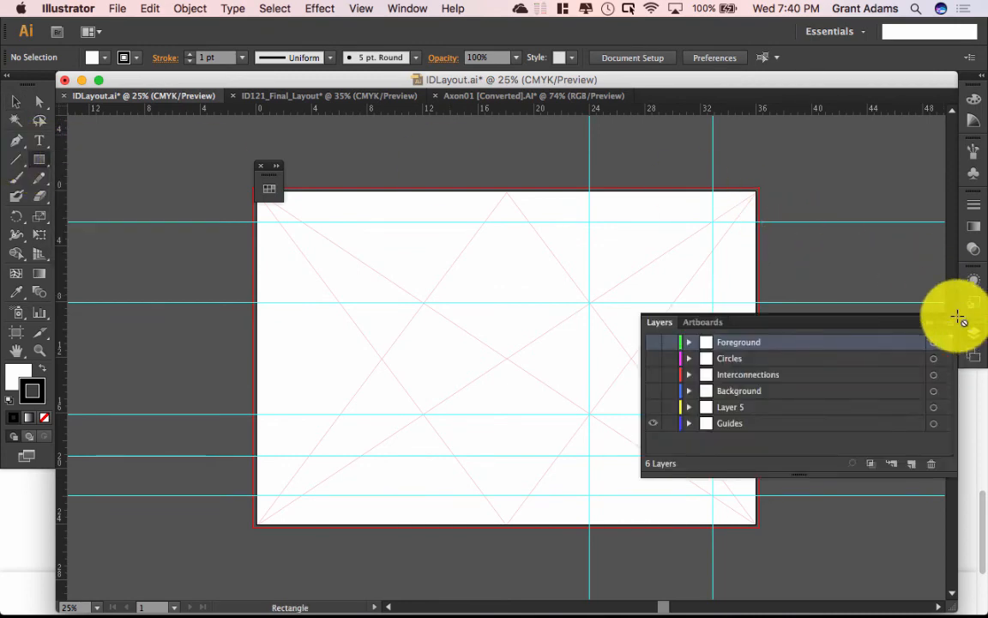
click(912, 471)
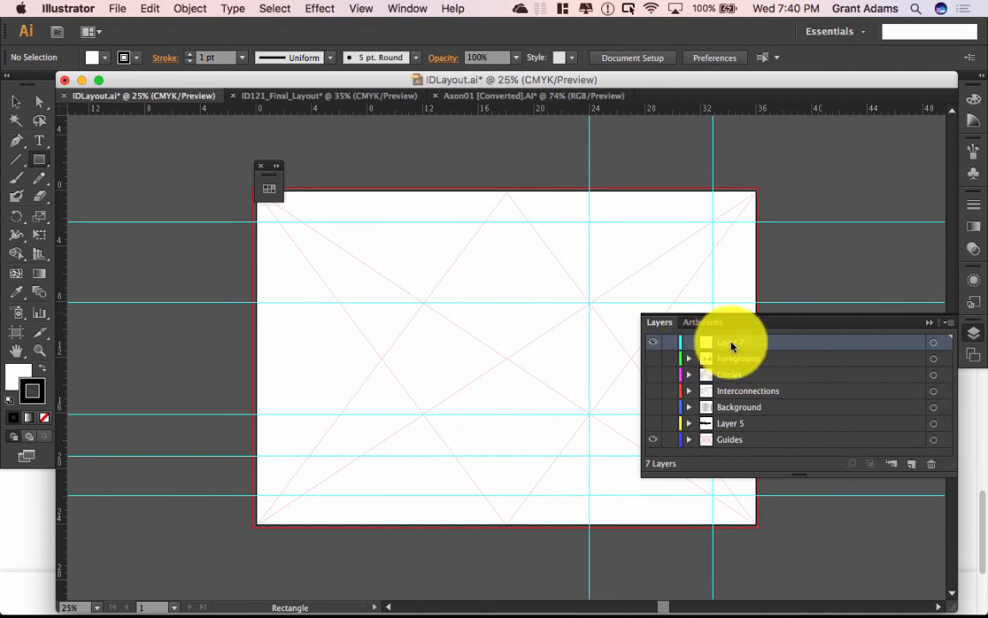
click(23, 153)
click(38, 158)
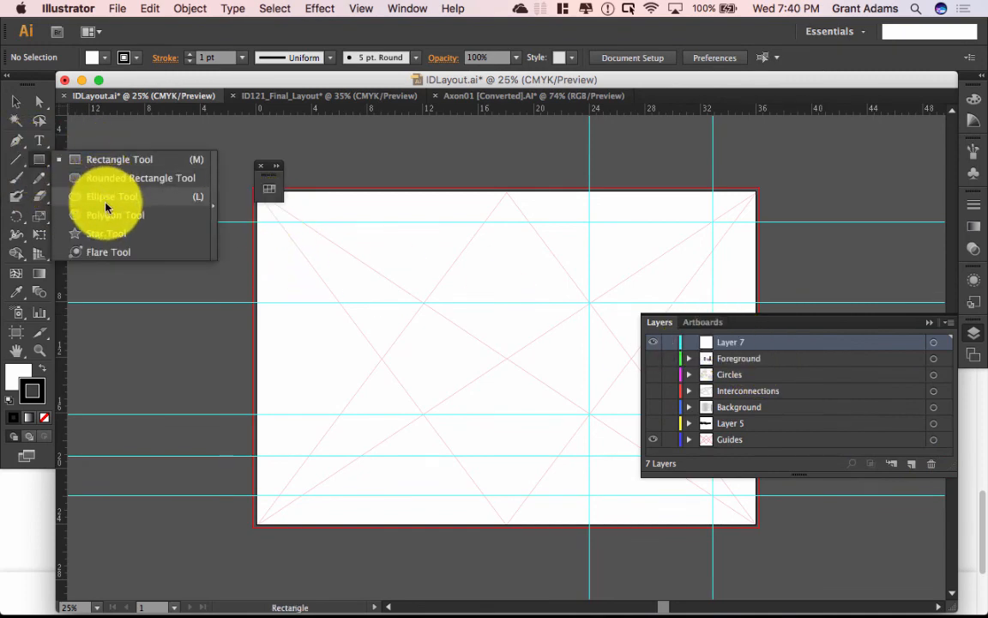
click(107, 202)
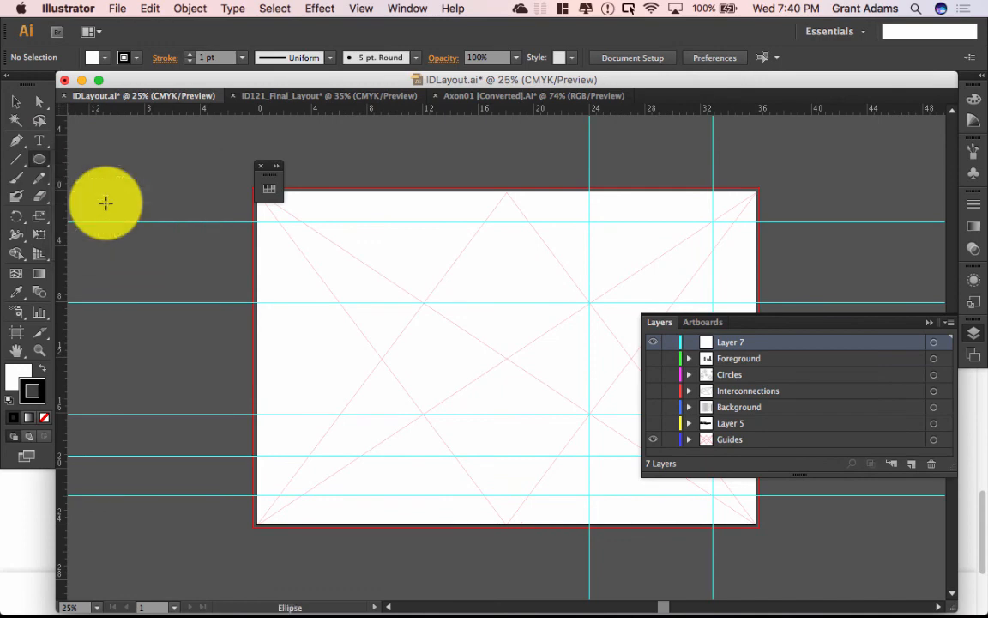
Step: Draw a 4 × 4 in circle and set its fill to None
click(355, 290)
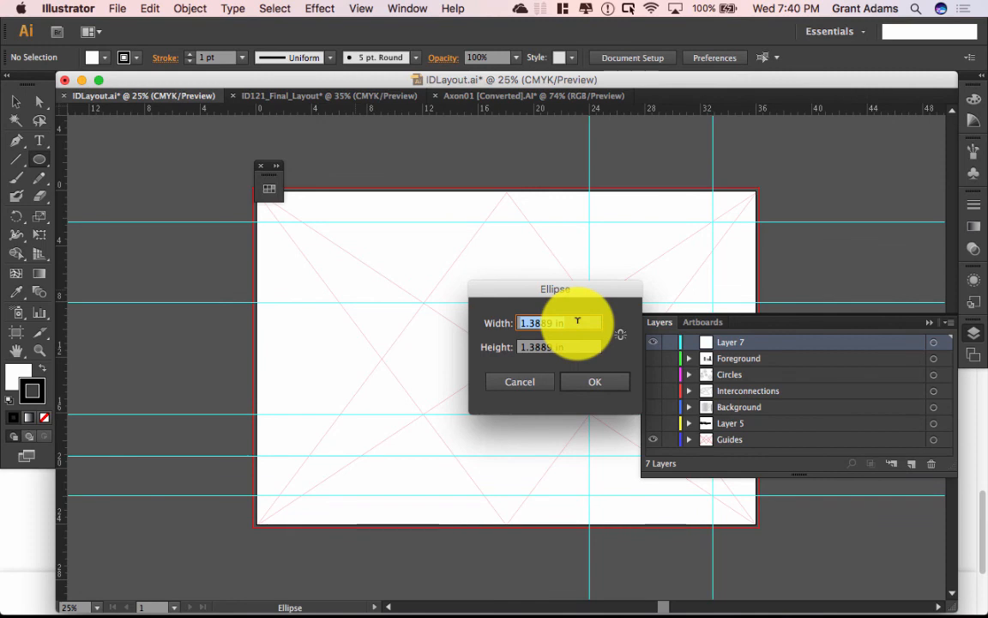
text(4 IN)
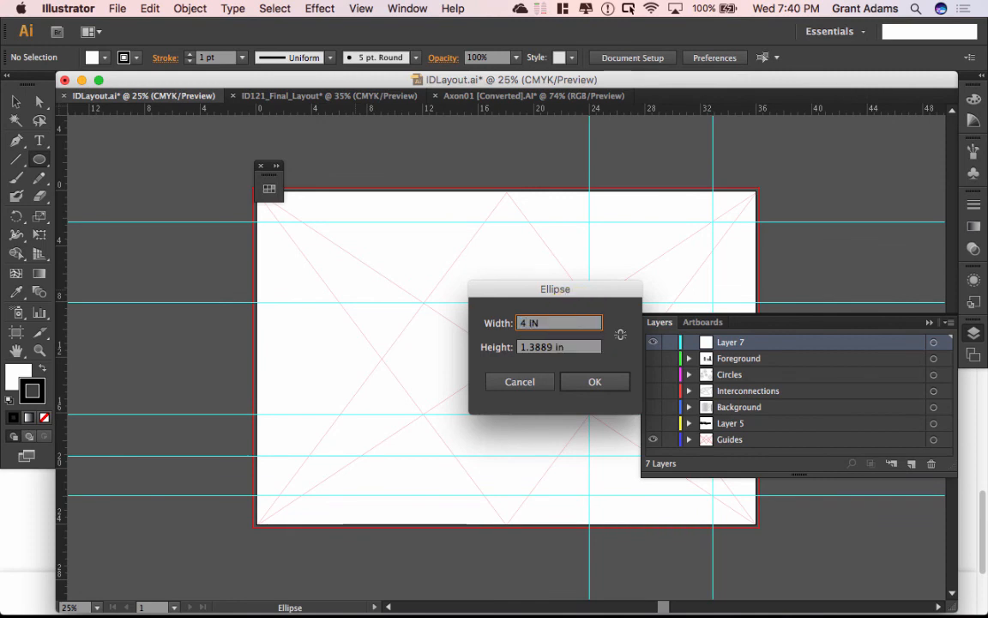
key(Return)
key(super+z)
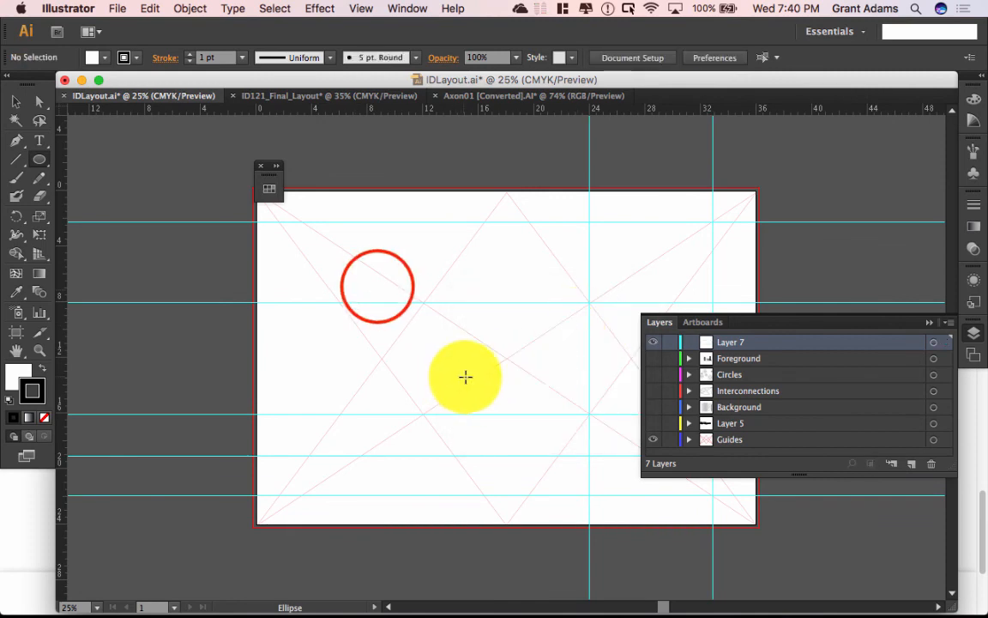
click(377, 286)
key(Tab)
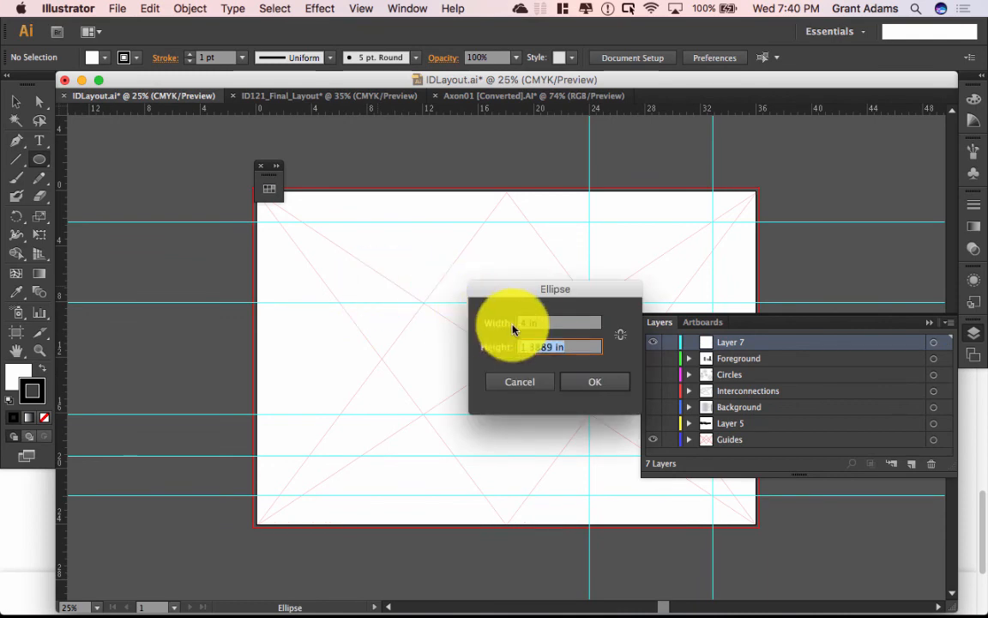
text(4i)
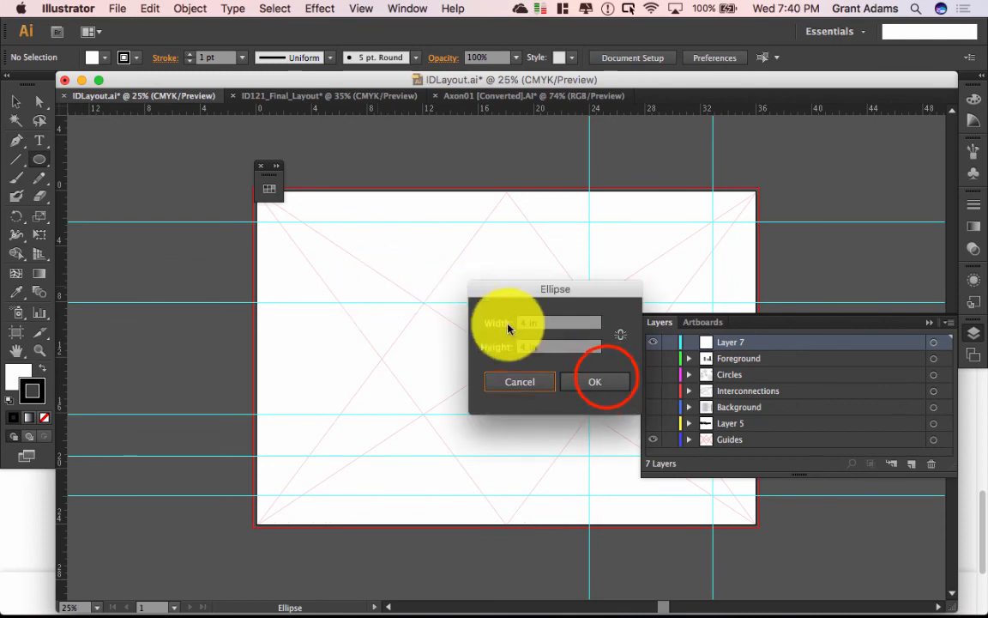
click(601, 378)
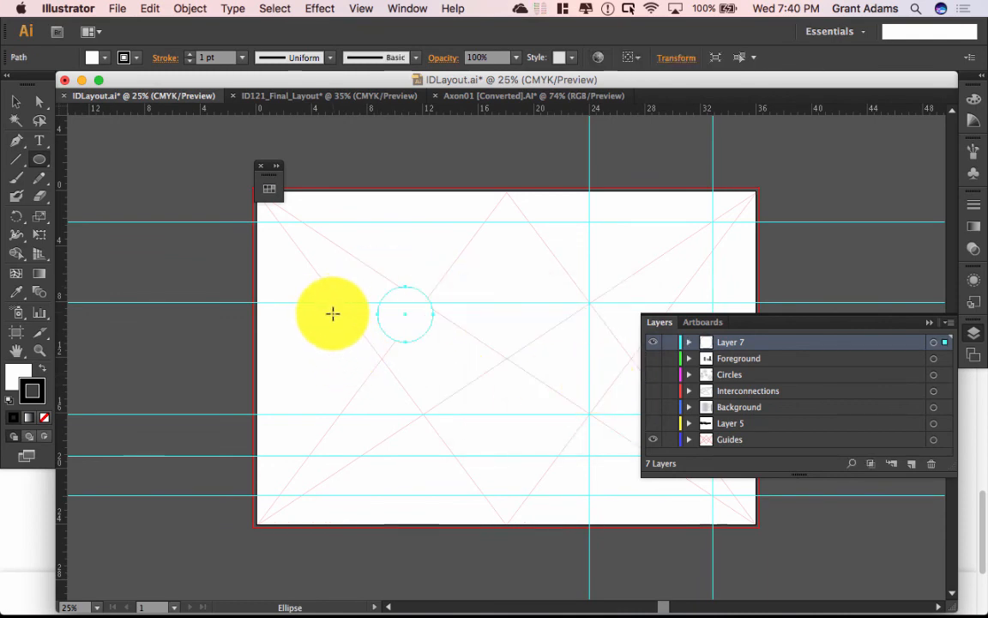
click(21, 375)
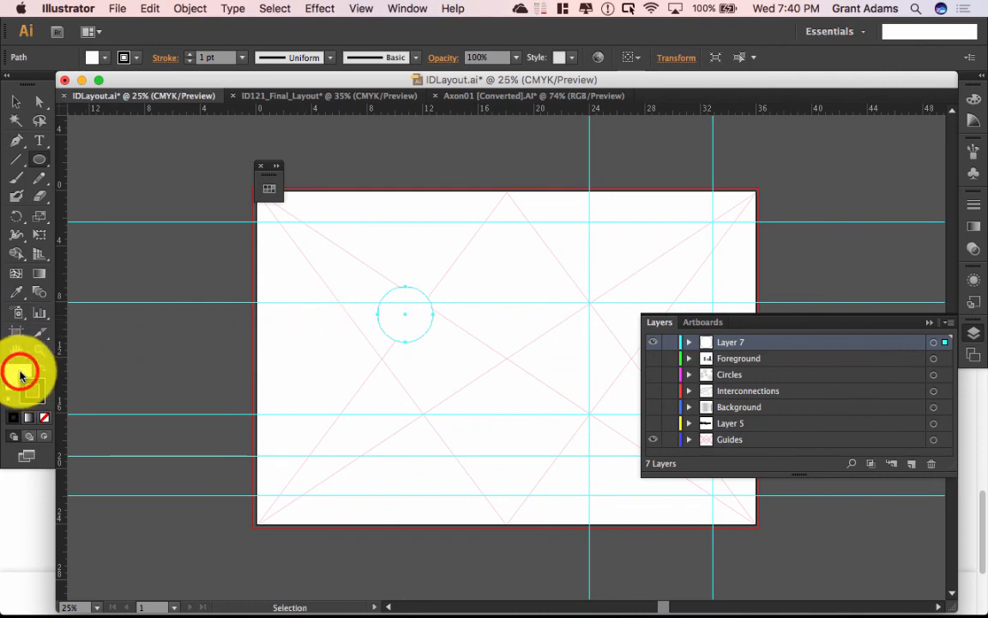
click(43, 416)
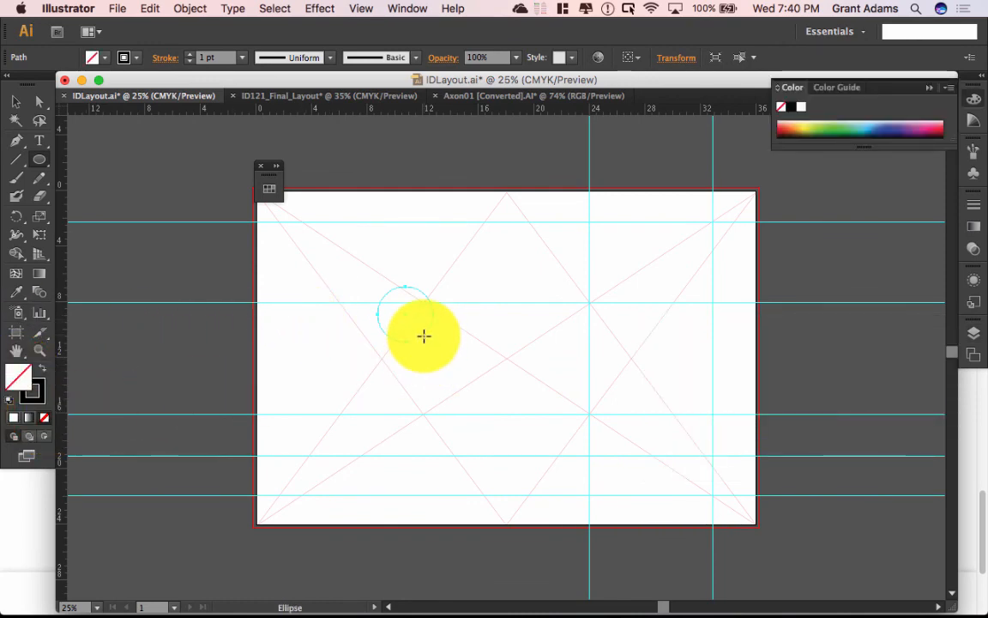
Step: Add 5 in and 6.5 in circles with exact sizes
click(364, 275)
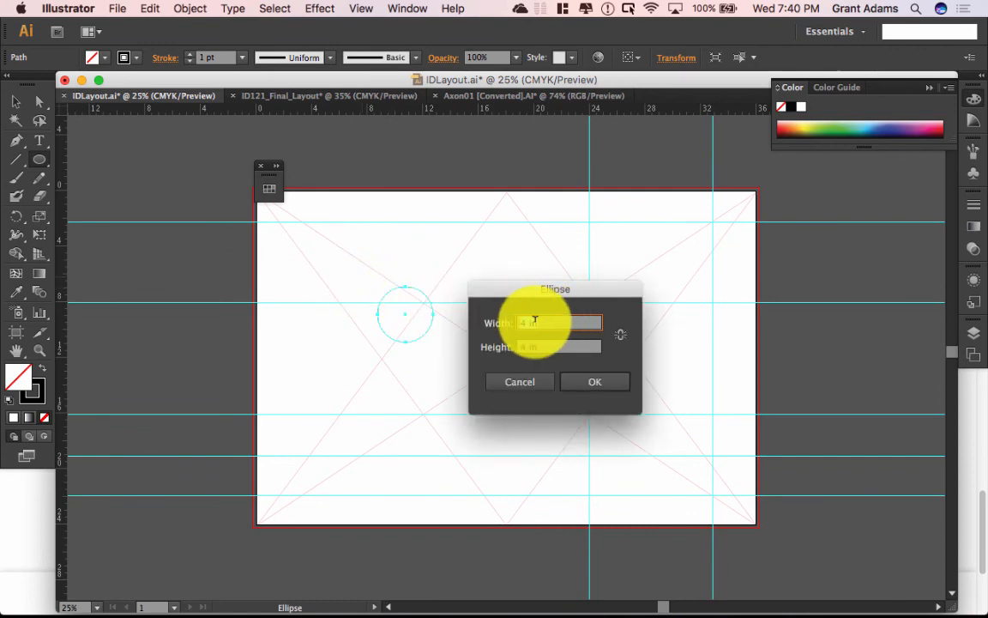
text(5)
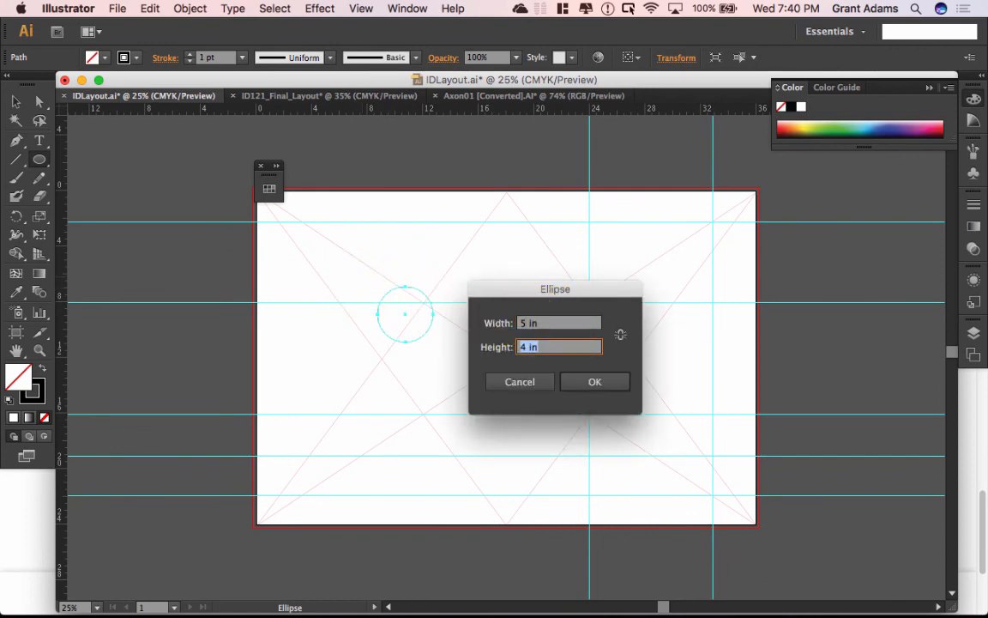
text(n)
key(Return)
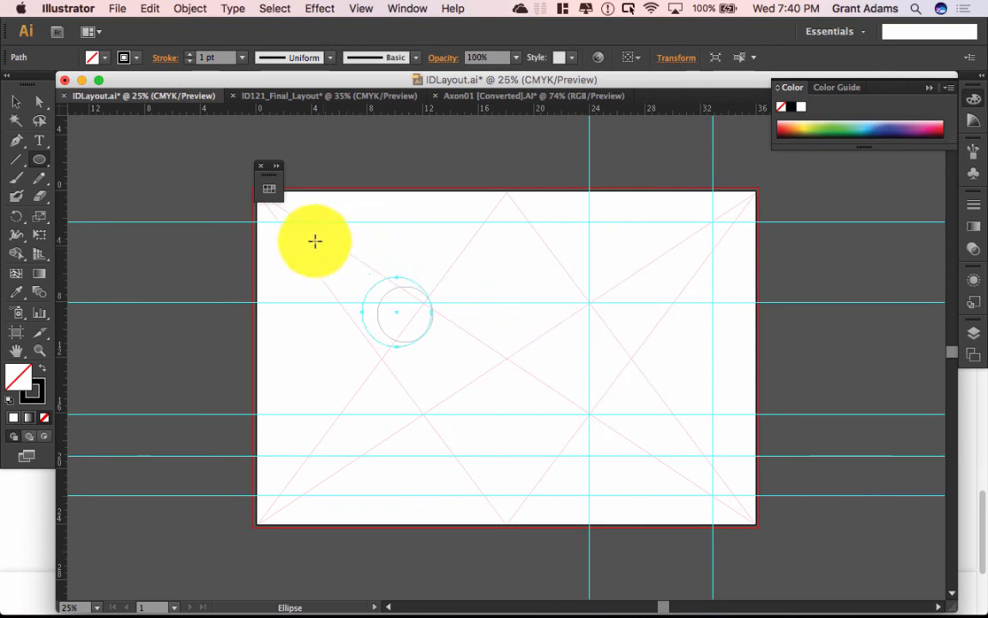
click(390, 306)
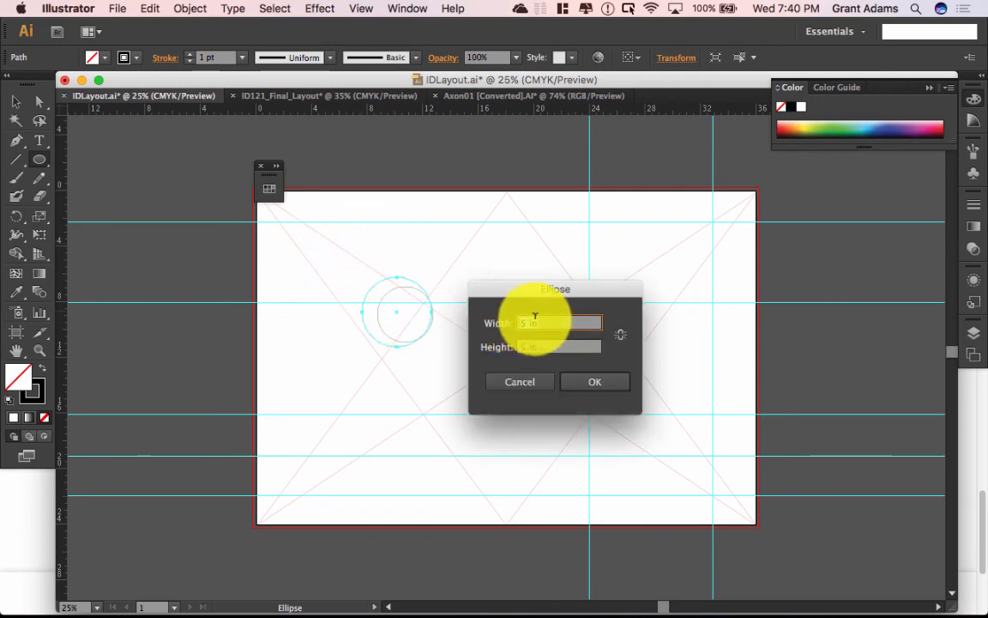
text(6.5)
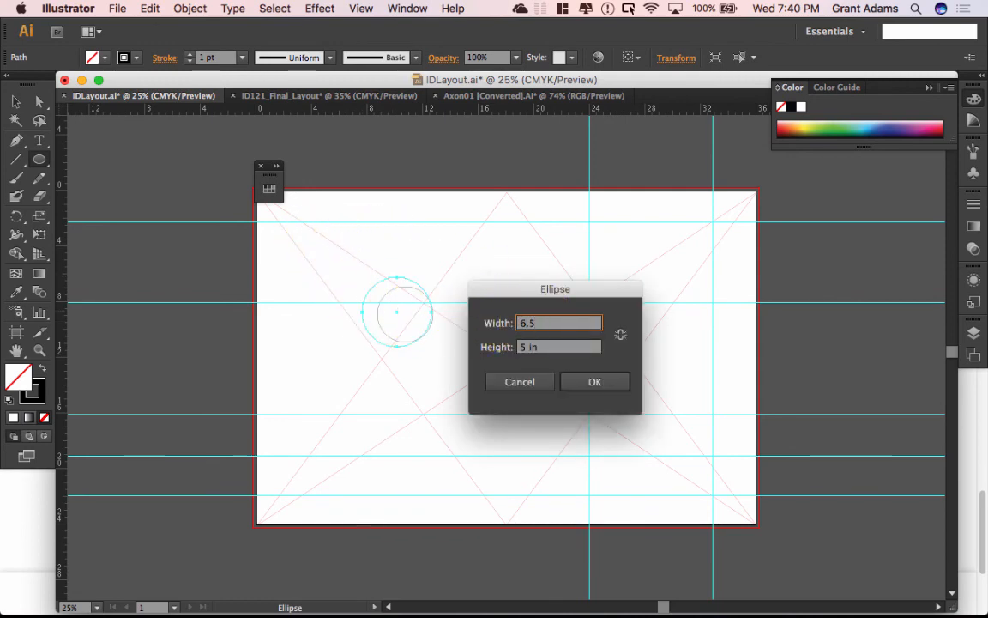
key(Tab)
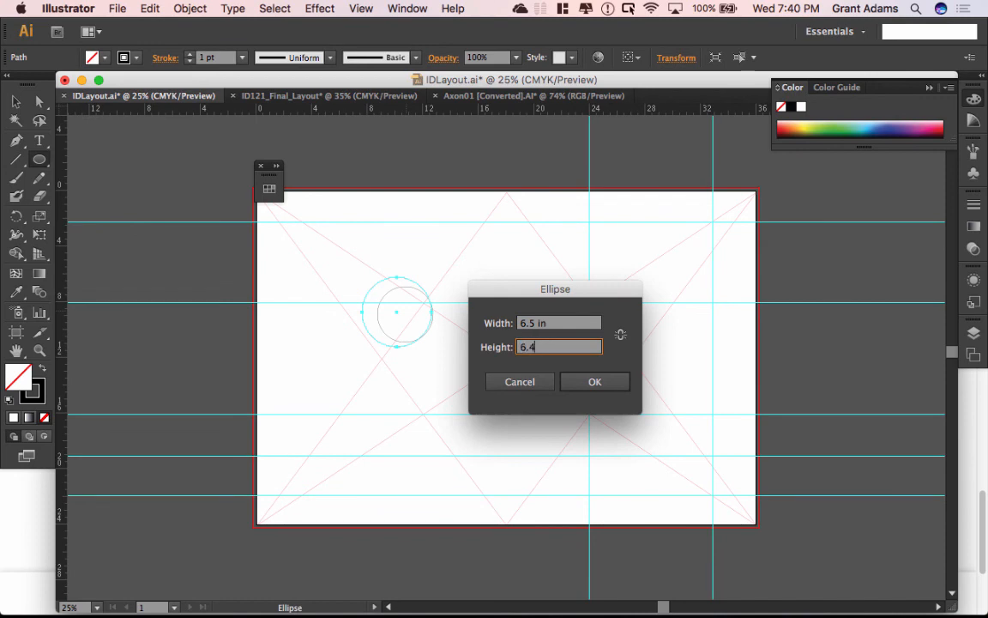
click(614, 378)
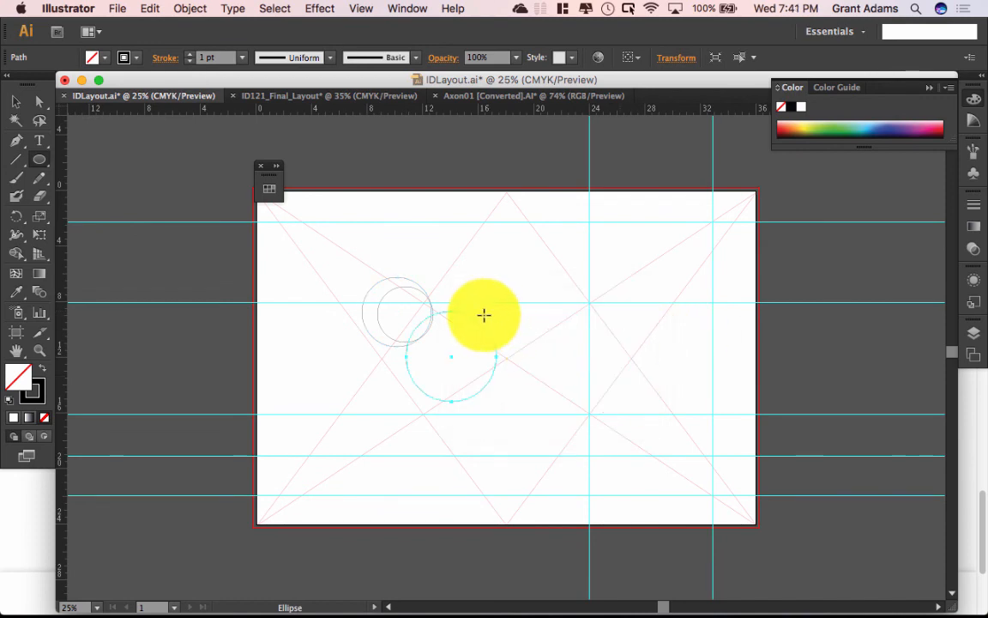
click(15, 101)
Step: Centre the three circles horizontally and vertically, using the small circle as key object
drag(352, 235, 529, 419)
click(404, 263)
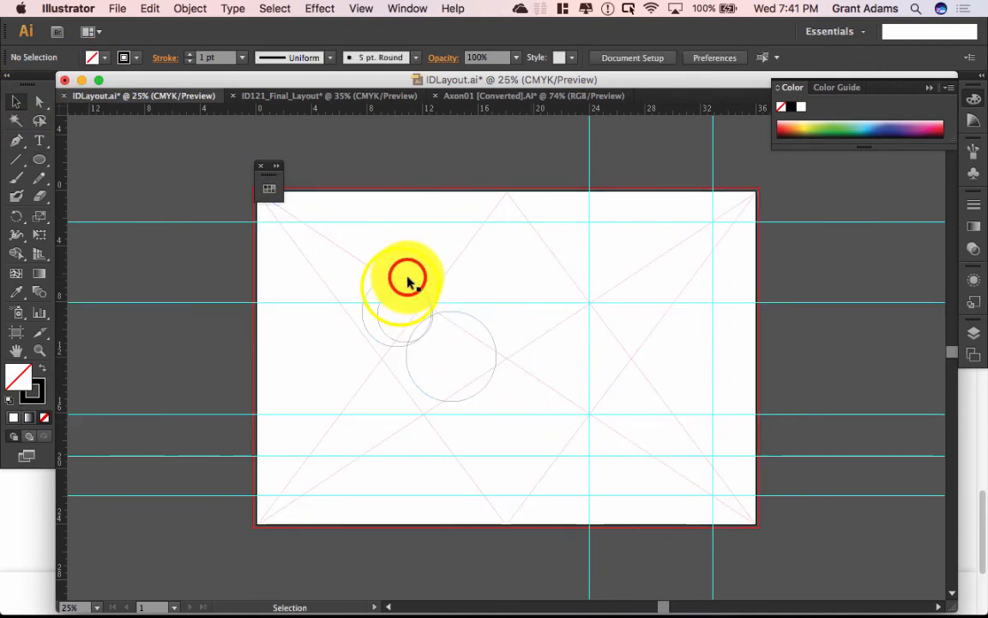
click(409, 277)
click(478, 320)
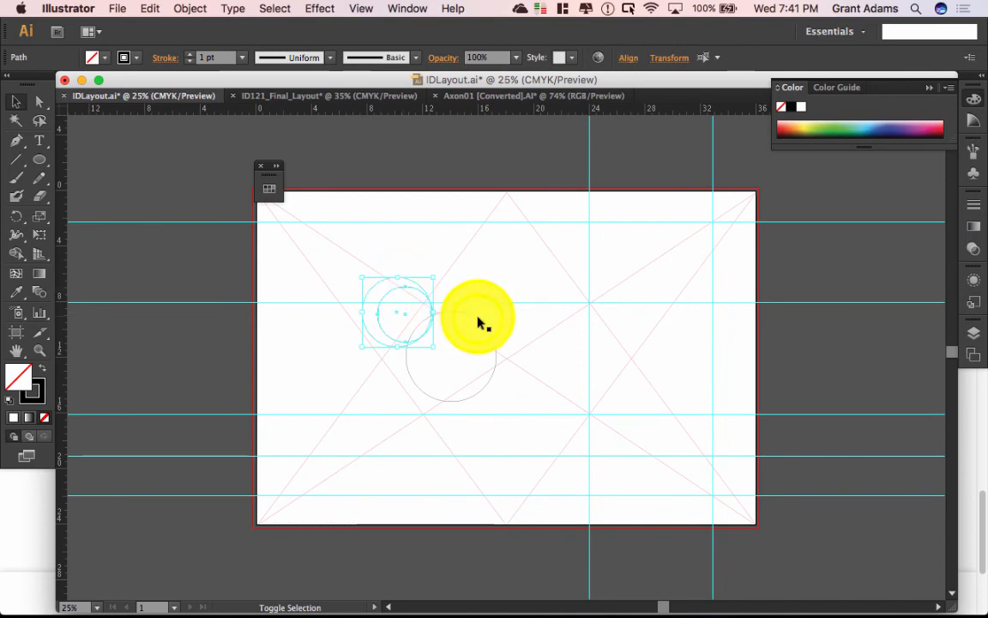
click(390, 294)
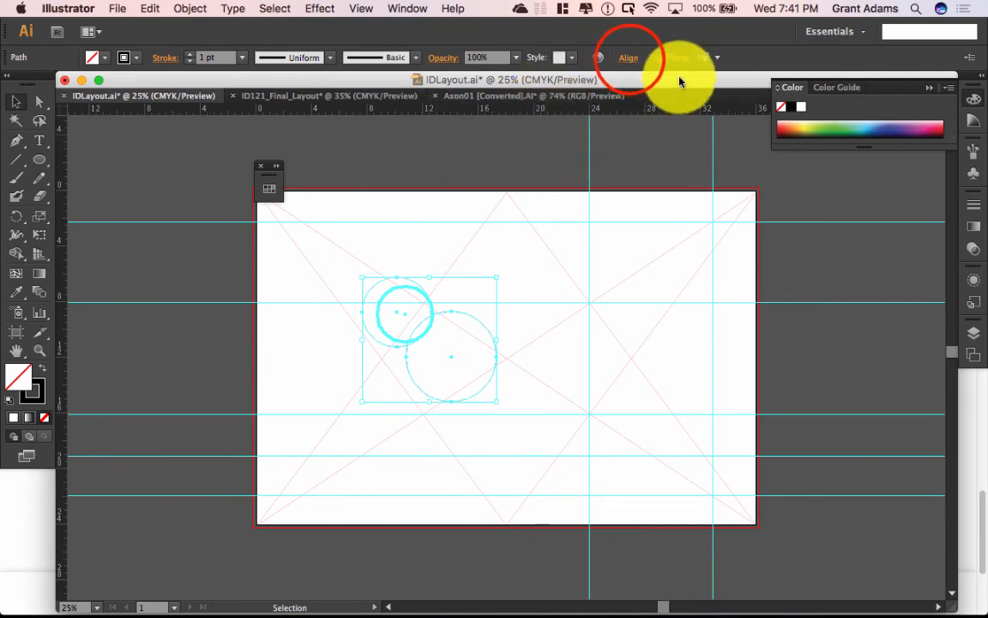
click(627, 57)
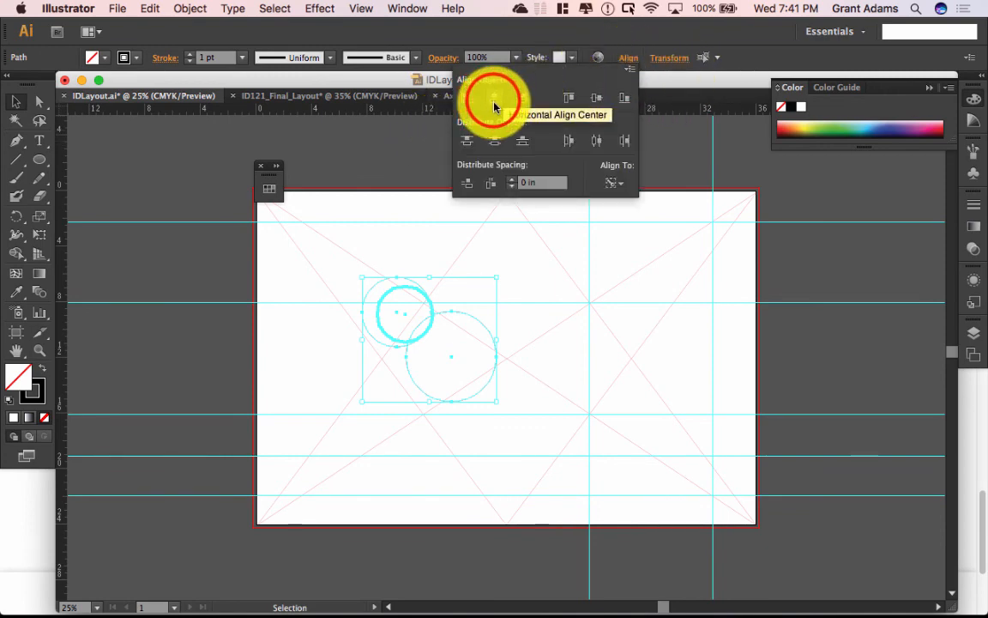
click(493, 97)
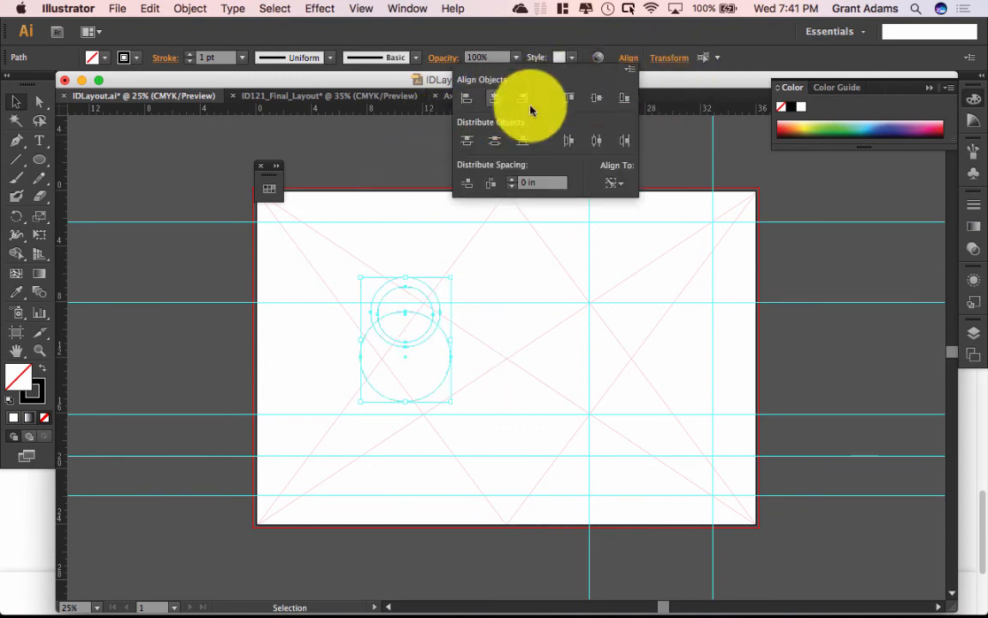
click(598, 143)
click(598, 144)
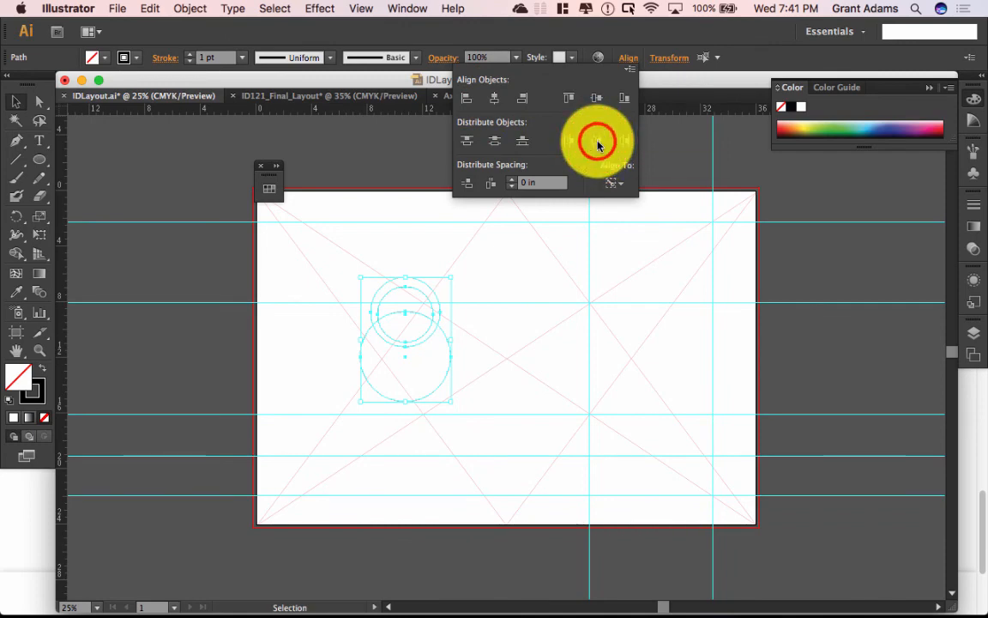
click(595, 100)
click(596, 101)
click(502, 103)
click(595, 101)
click(501, 99)
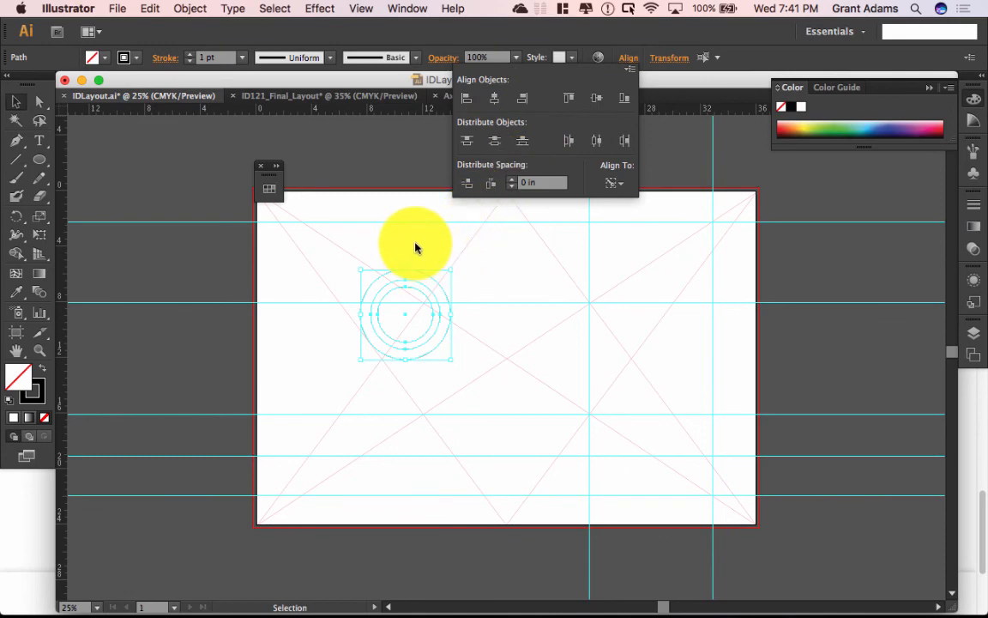
click(494, 273)
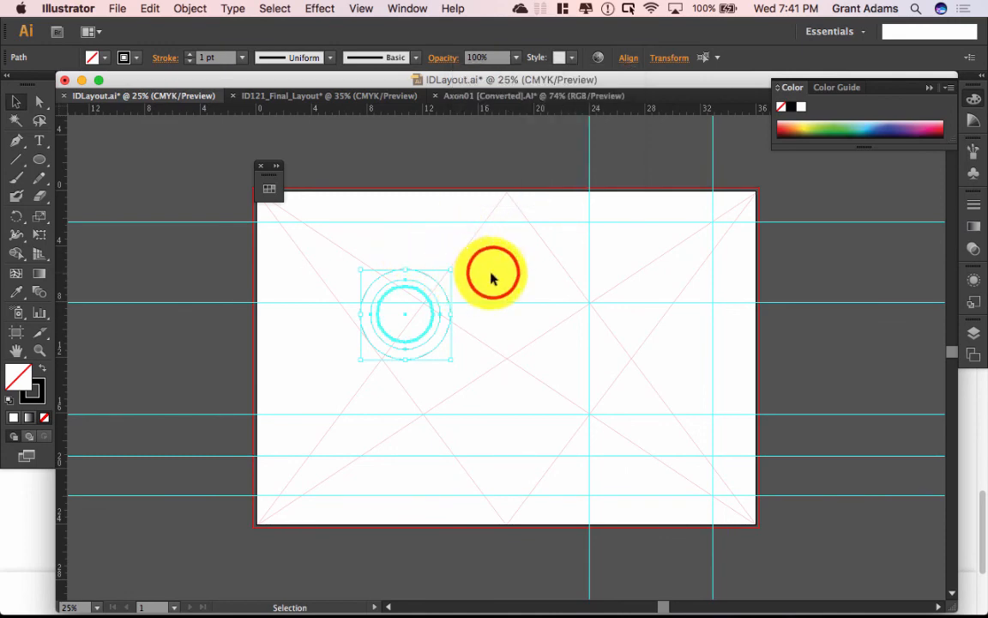
Step: Select the outer, middle and inner circles and group them
click(416, 270)
click(419, 271)
click(418, 272)
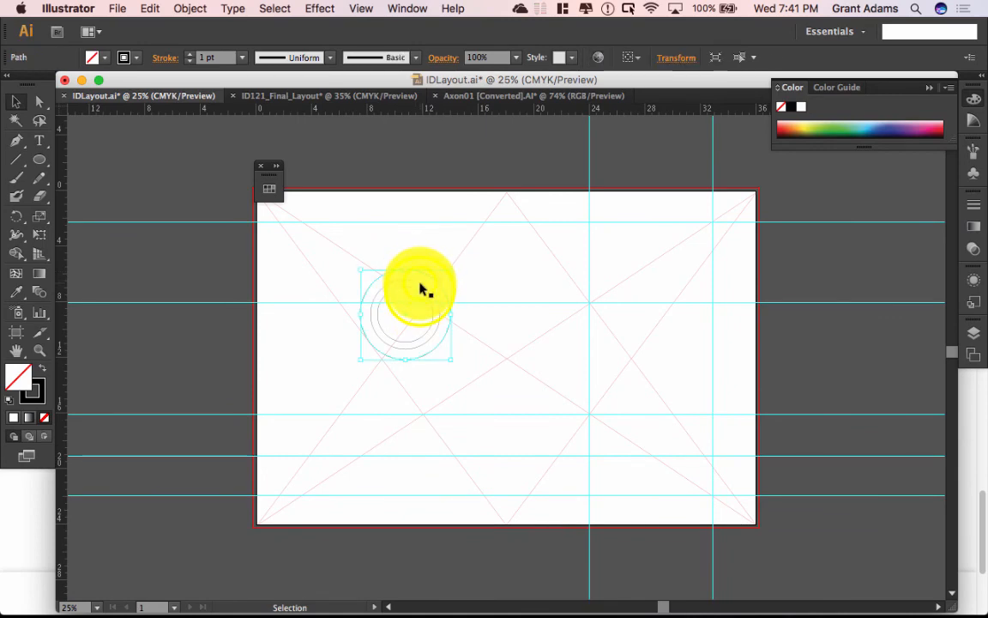
shift+click(419, 284)
shift+click(419, 290)
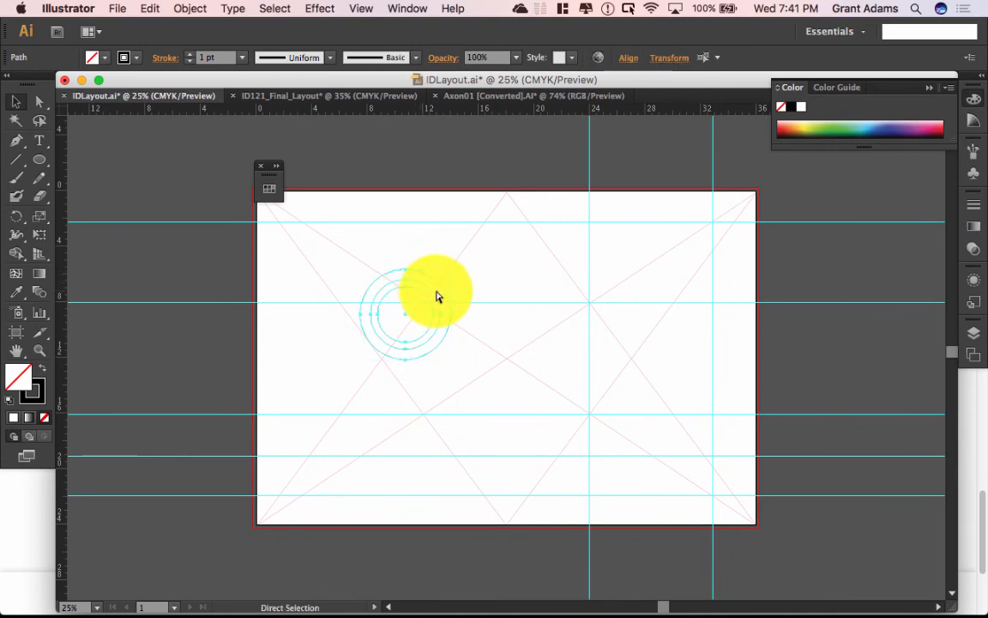
key(super+g)
click(478, 281)
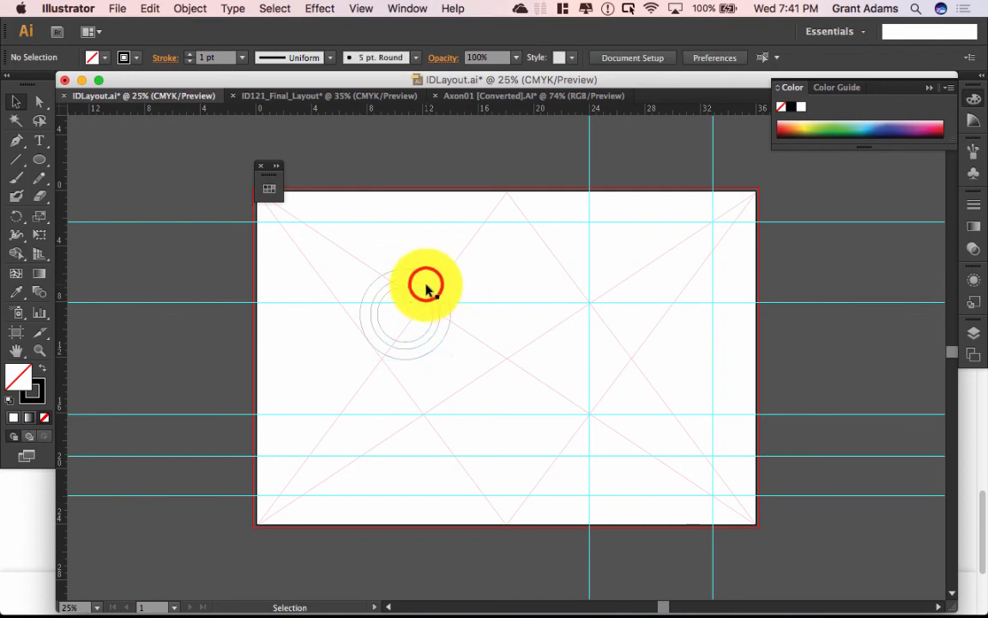
click(427, 289)
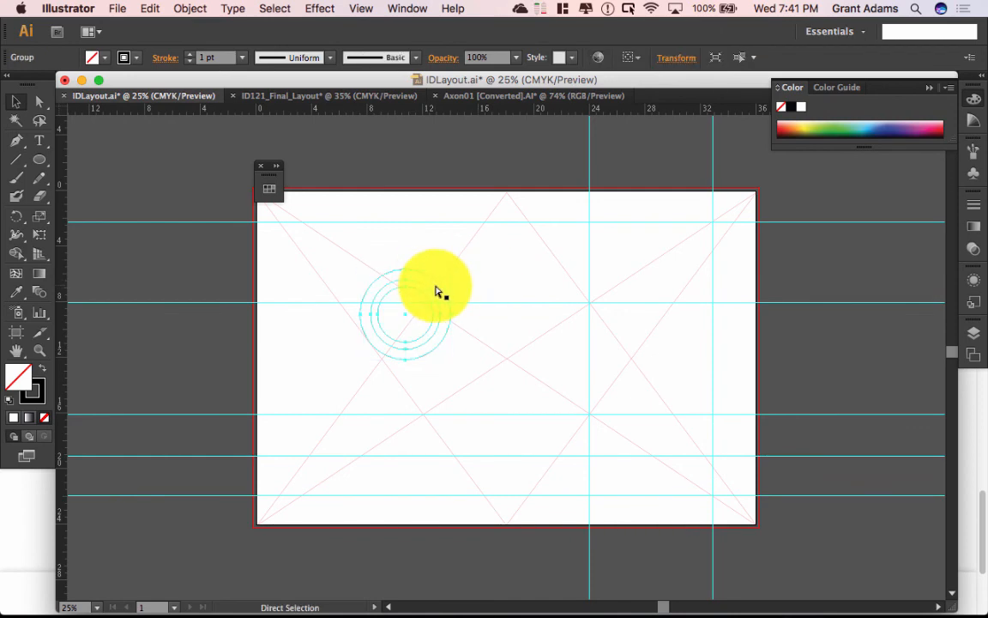
Step: Option-drag copies of the ring group down-right and lower onto guide intersections
drag(437, 293, 507, 356)
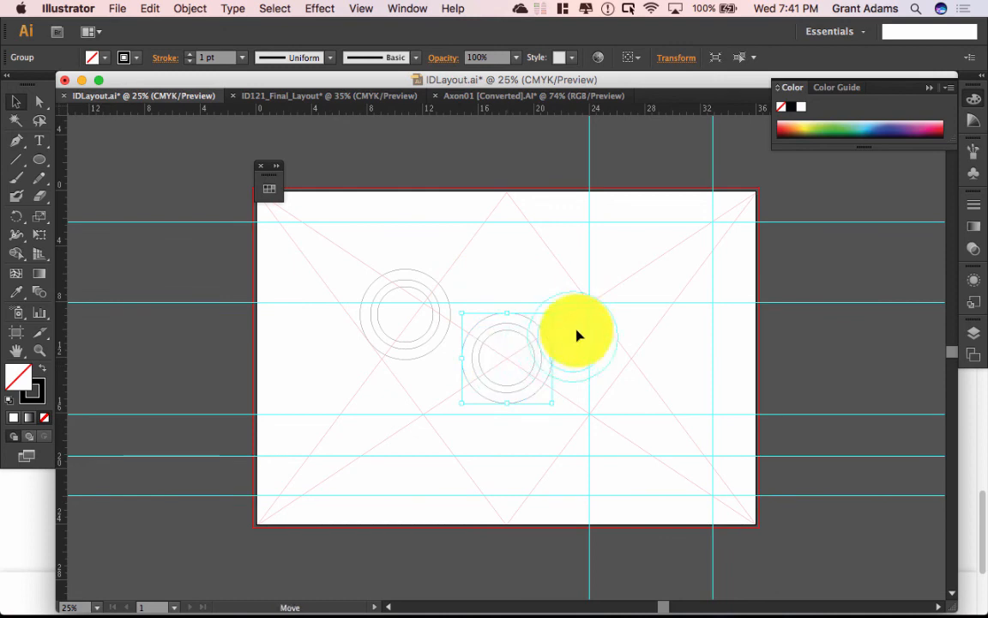
drag(590, 307, 590, 306)
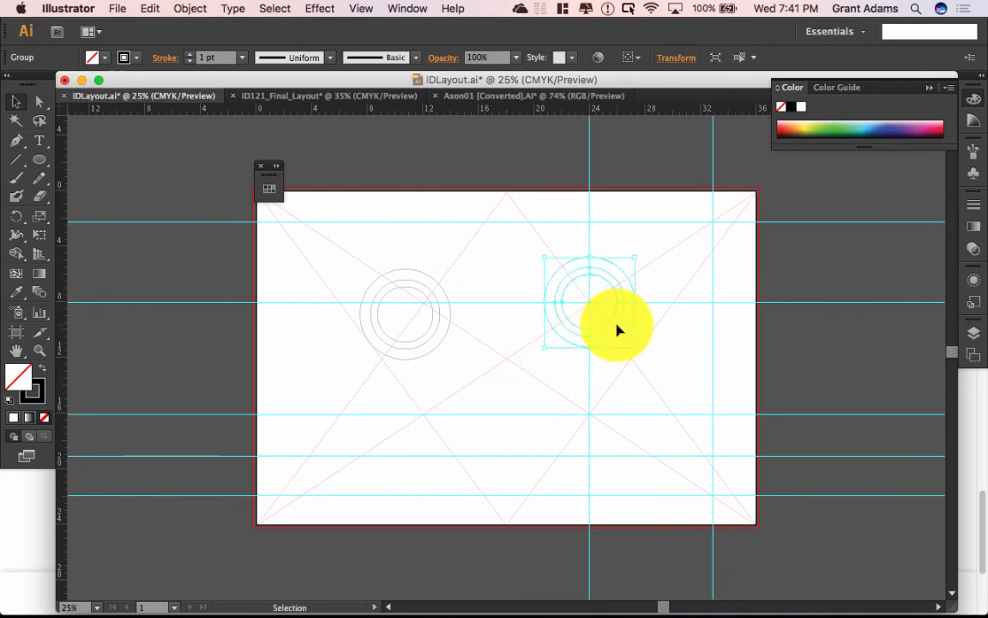
key(super+z)
drag(507, 354, 591, 418)
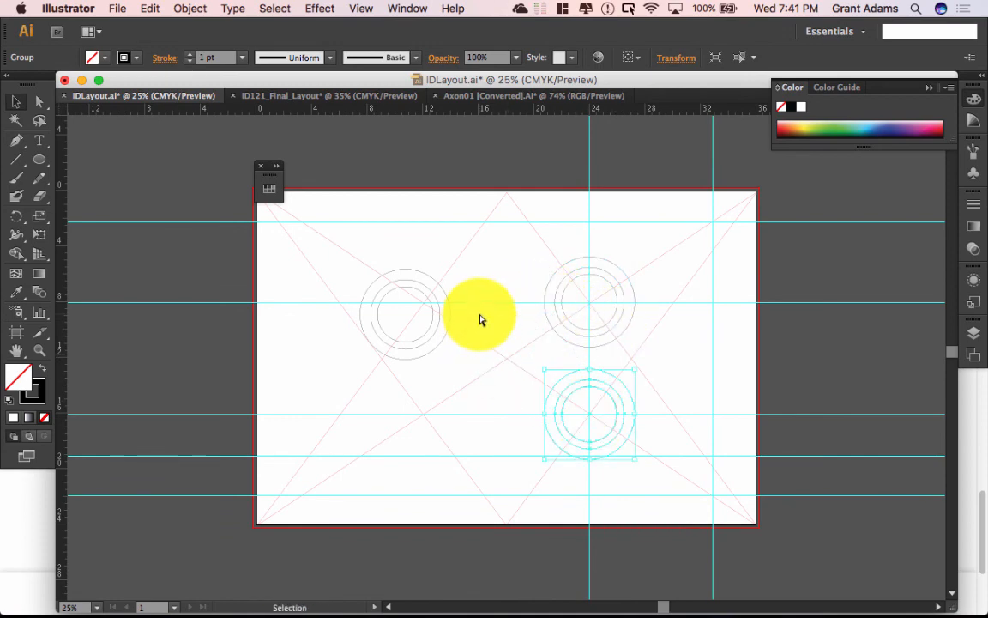
click(504, 358)
drag(509, 361, 507, 194)
key(super+z)
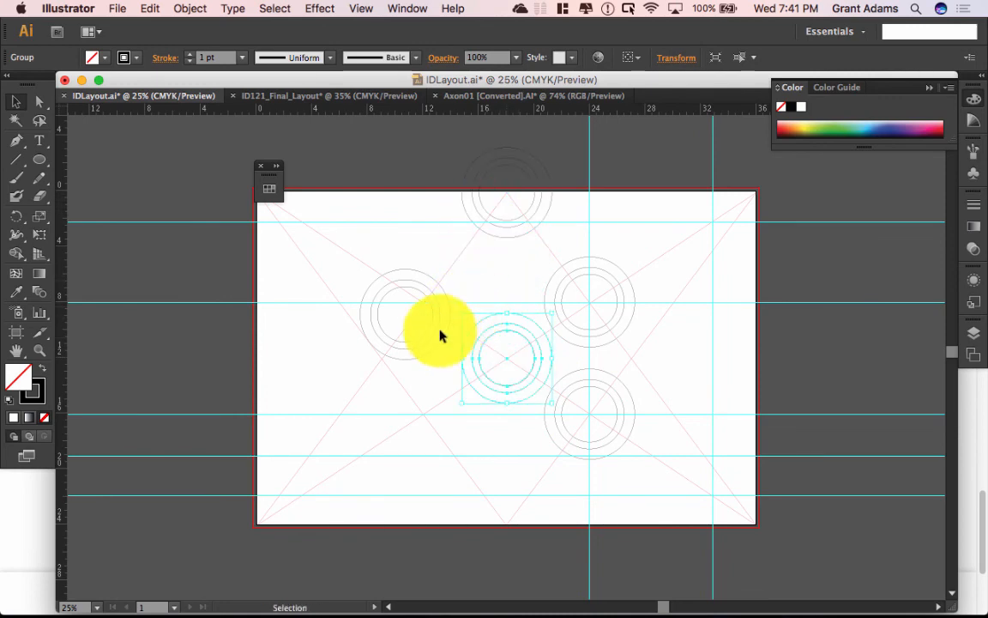
Step: Move the middle ring group to the upper-right corner and shift the left group down-left
click(506, 359)
drag(507, 359, 712, 223)
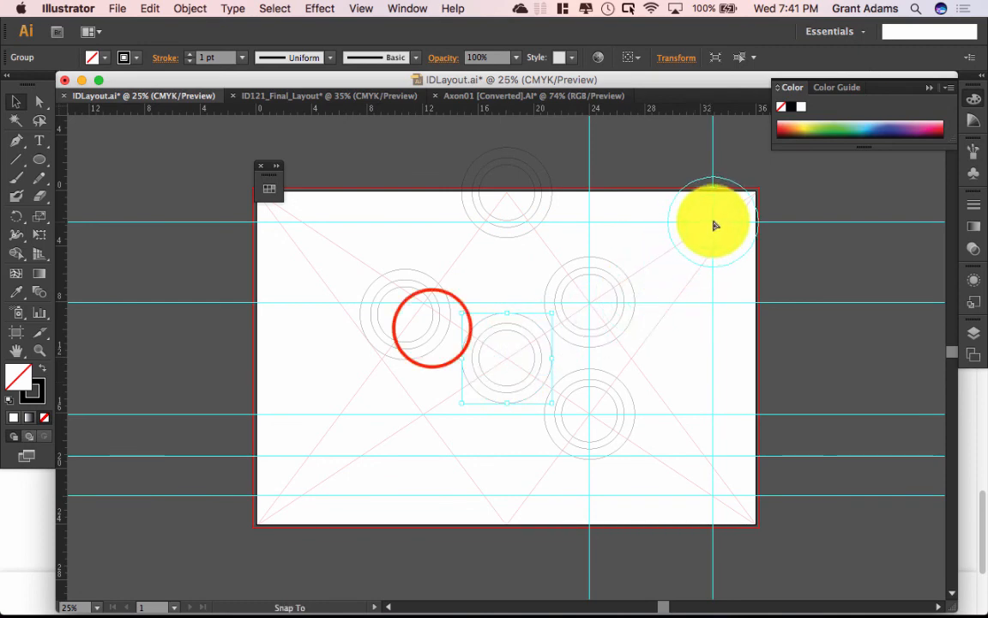
click(419, 321)
click(426, 333)
drag(427, 331, 384, 362)
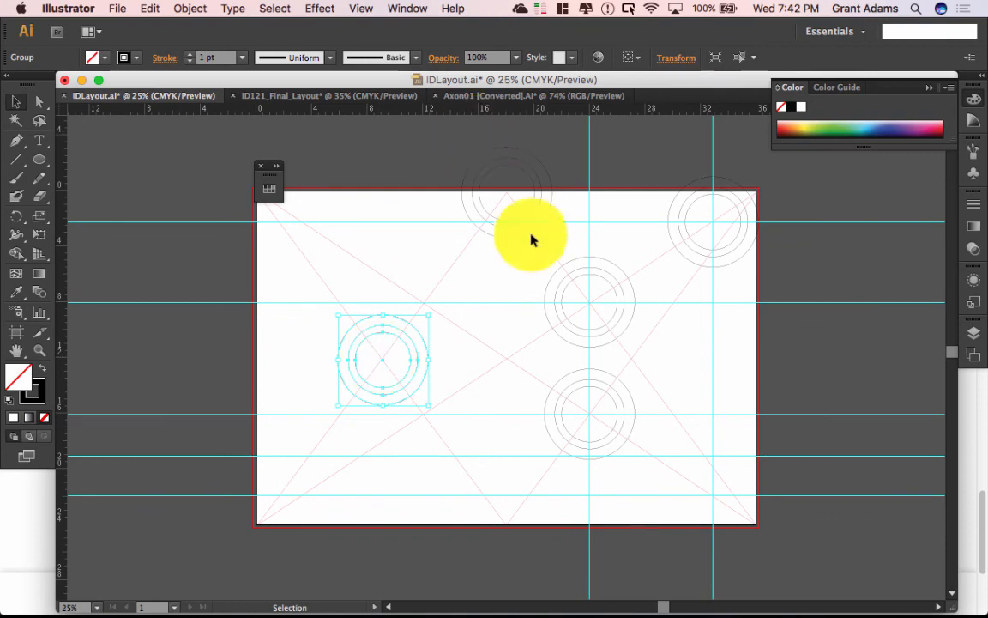
Step: Enlarge the centre circle group and re-centre it on its guide intersection
click(577, 257)
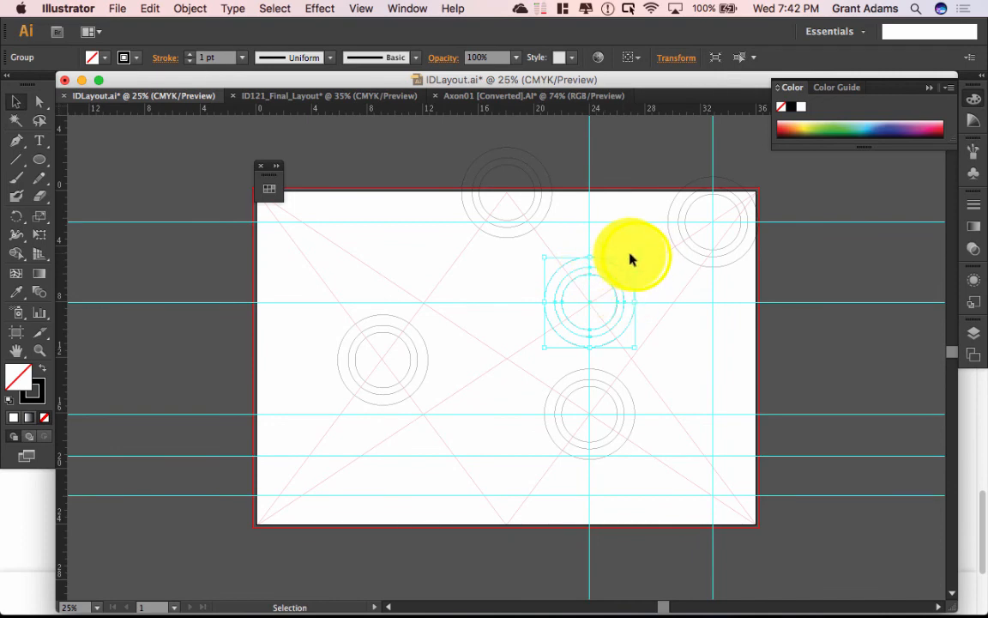
drag(637, 257, 672, 237)
drag(613, 275, 590, 304)
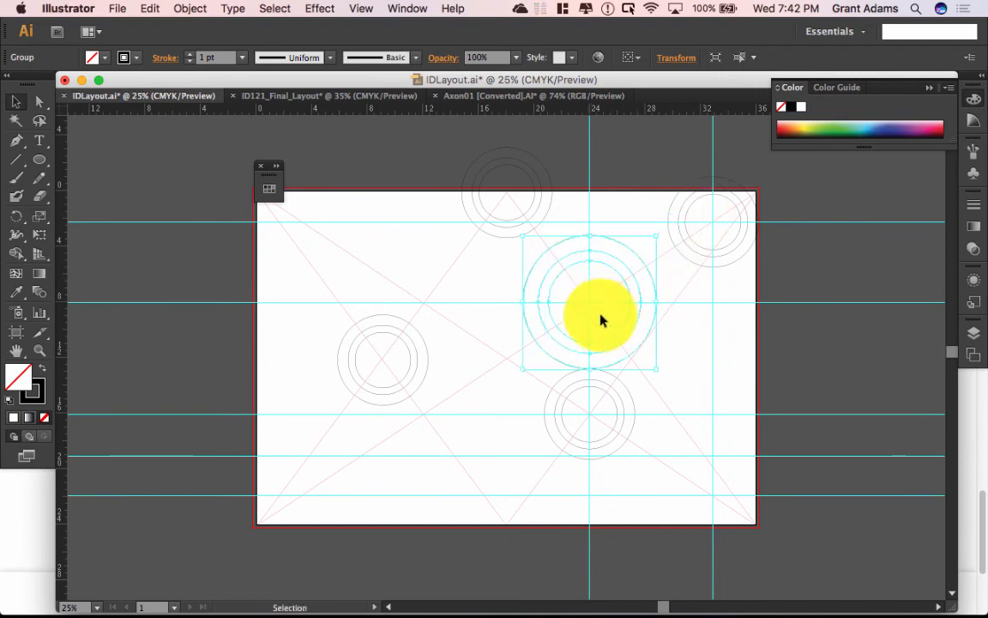
click(618, 441)
Step: Shrink the lower circle group and snap it back onto its guide intersection
click(620, 424)
click(621, 424)
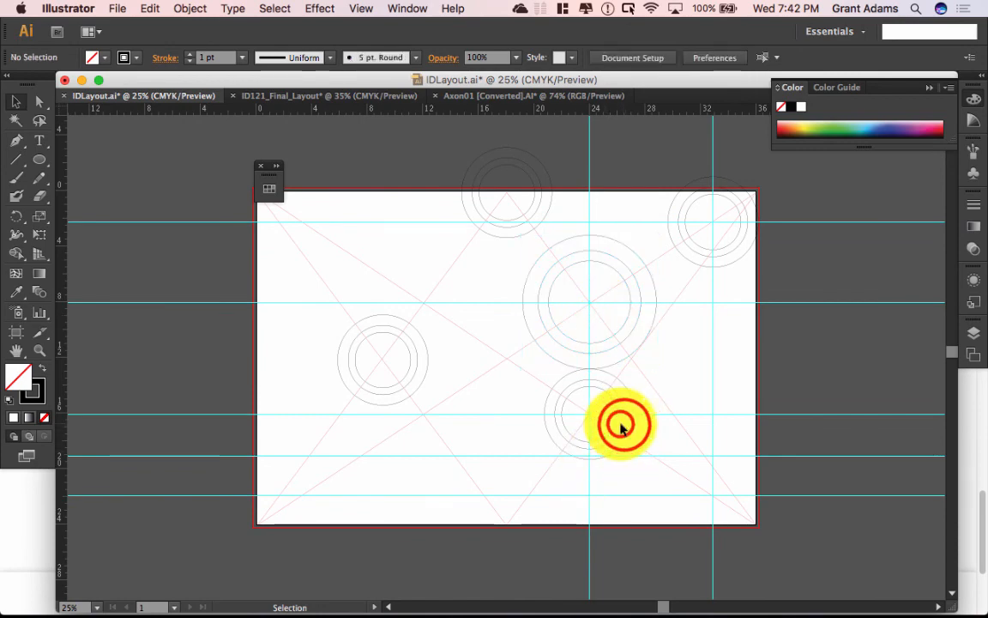
click(625, 424)
click(622, 407)
click(622, 407)
click(622, 407)
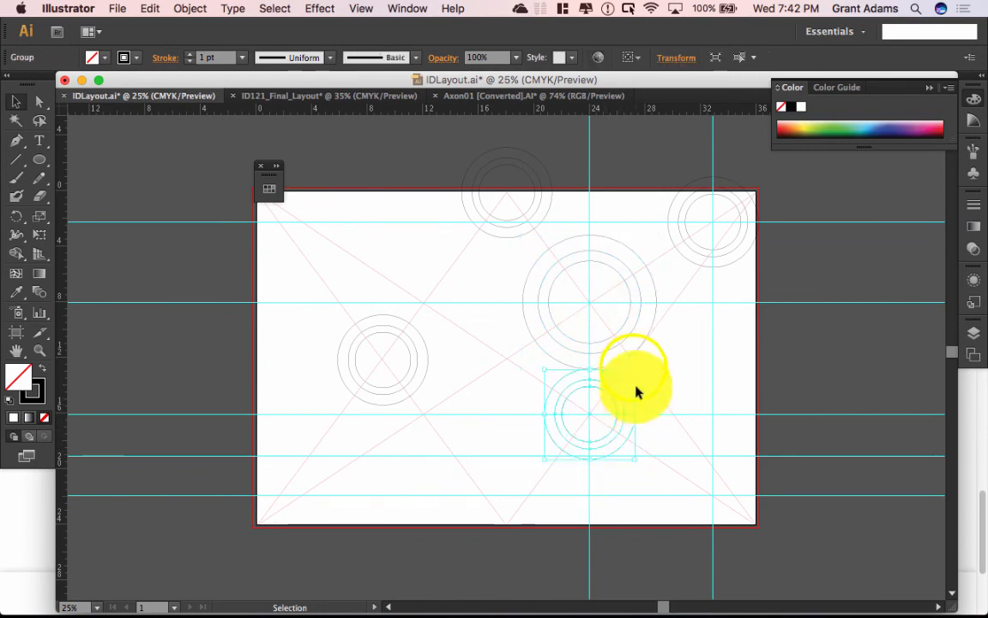
drag(635, 369, 616, 388)
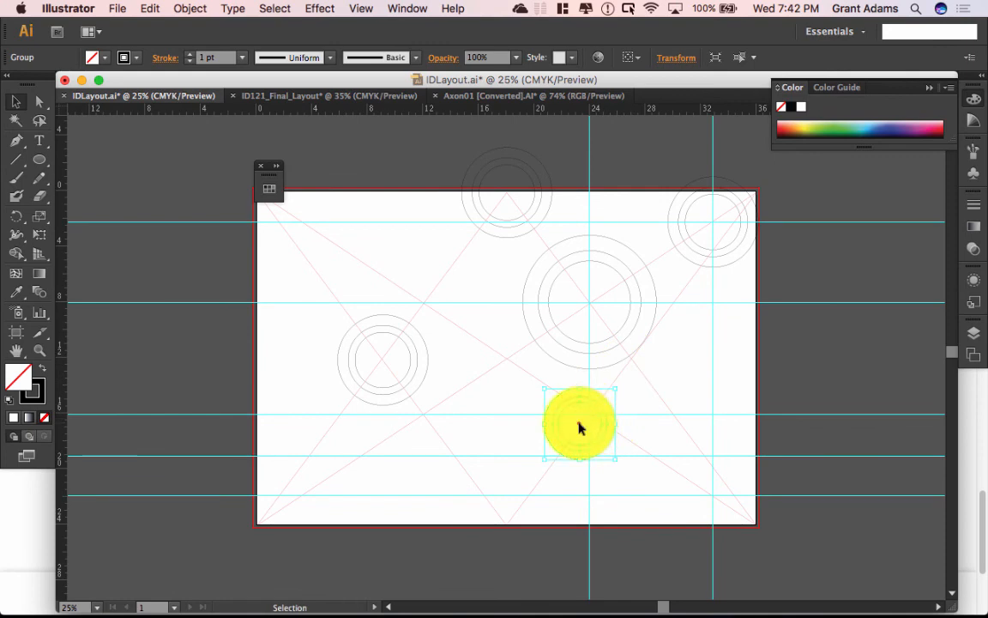
drag(578, 426, 590, 414)
Step: Shrink the upper-right circle group and move it back onto the corner intersection
click(721, 271)
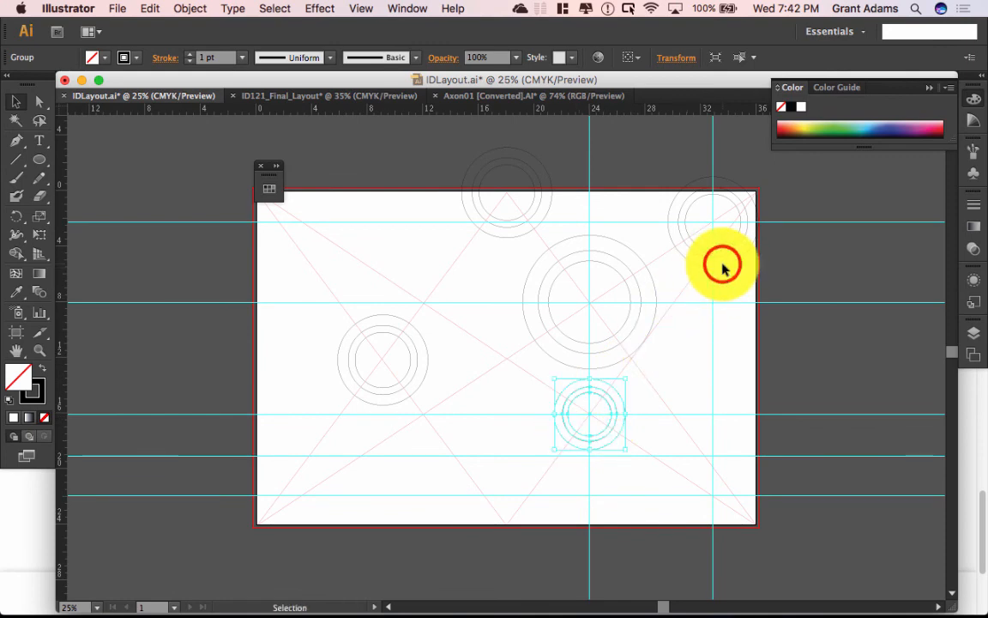
drag(759, 176, 740, 195)
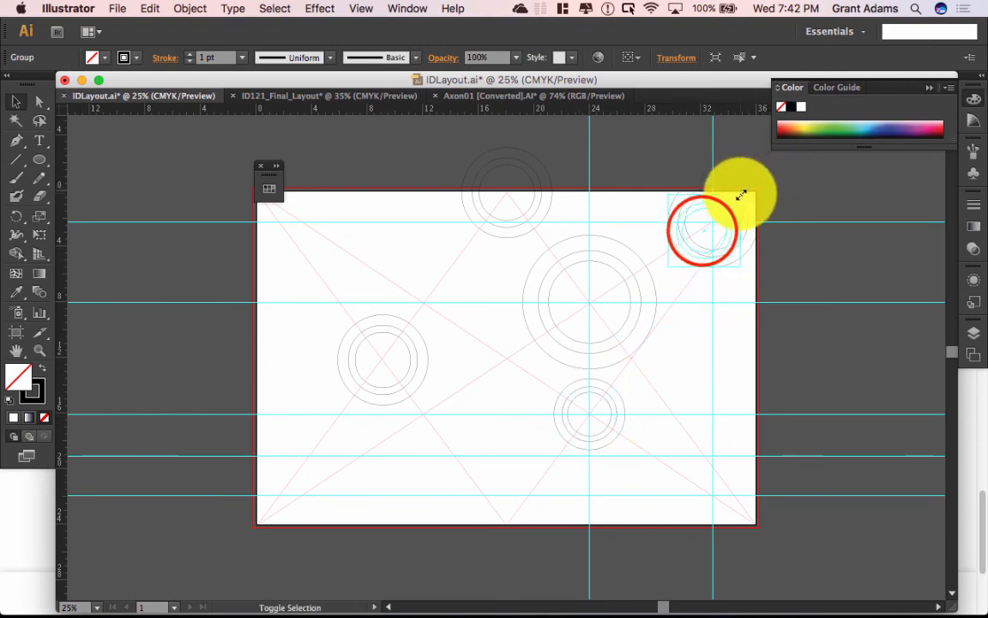
drag(703, 230, 712, 223)
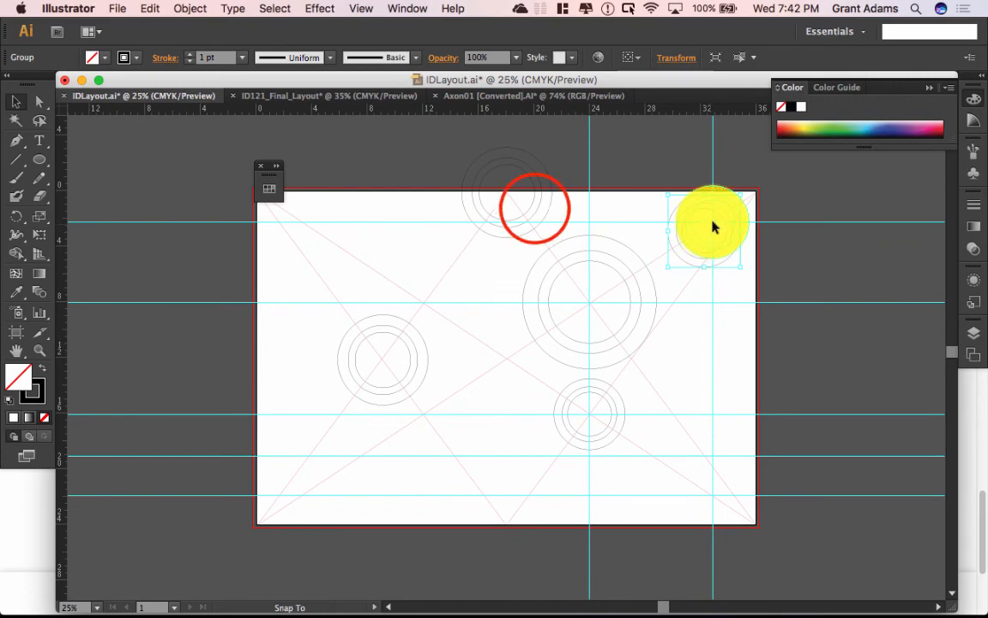
click(532, 209)
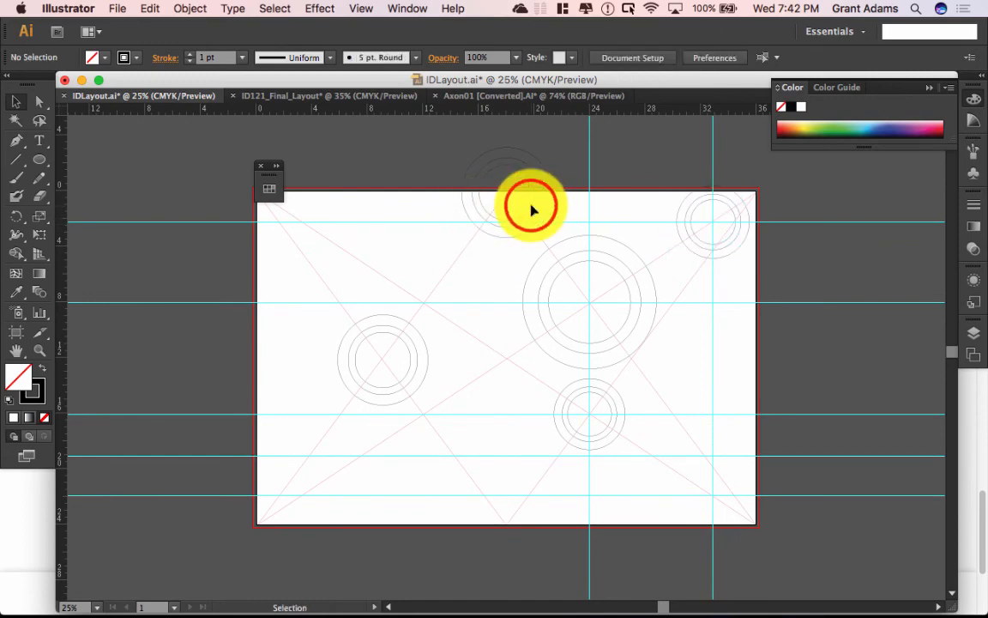
Step: Enlarge the top-edge circle group so it straddles the artboard's top edge
click(459, 150)
drag(414, 137, 450, 229)
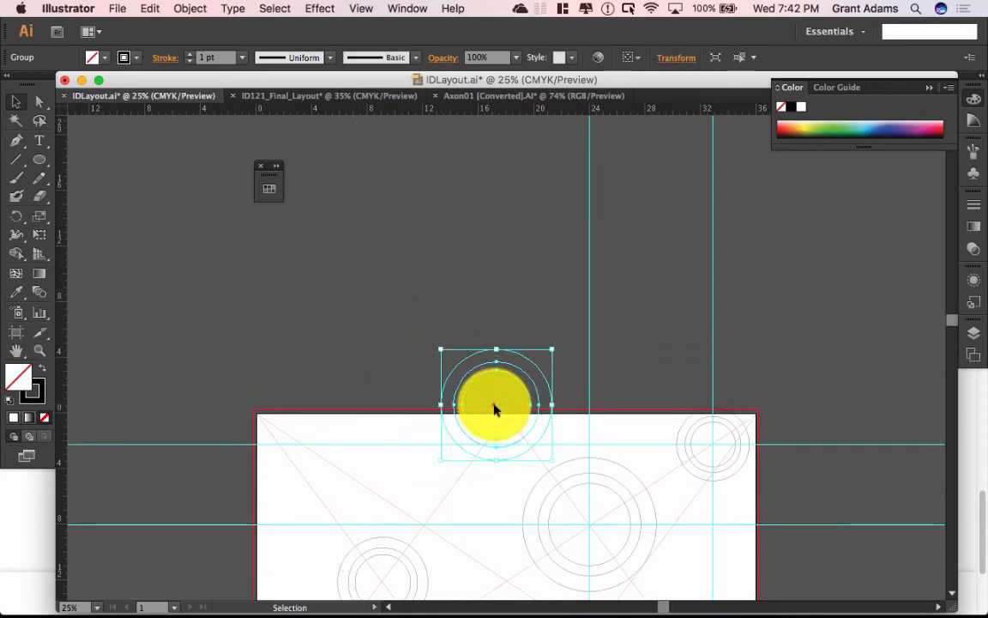
click(502, 417)
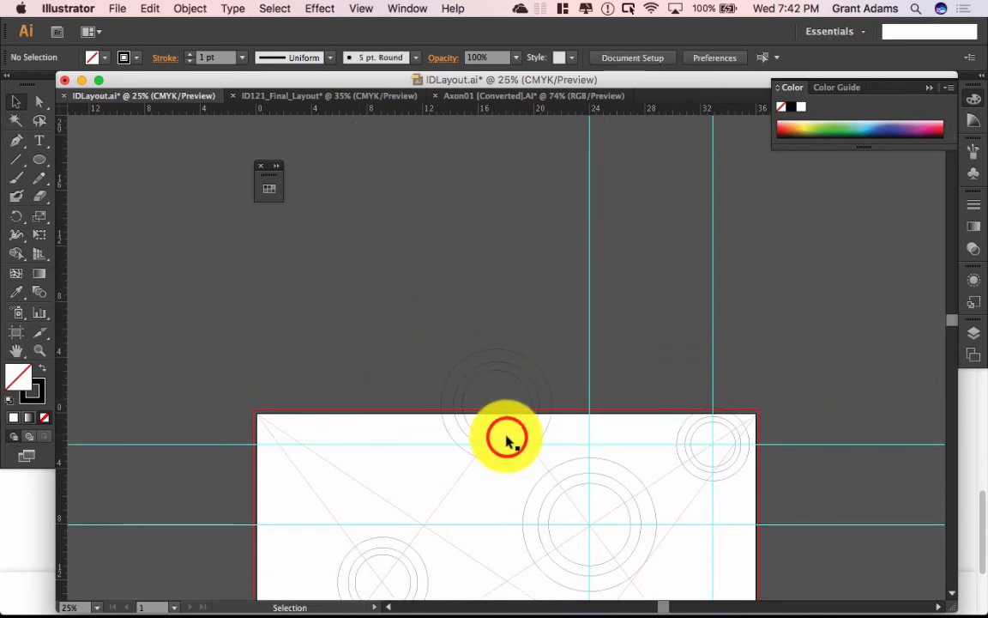
drag(506, 413, 519, 422)
click(515, 304)
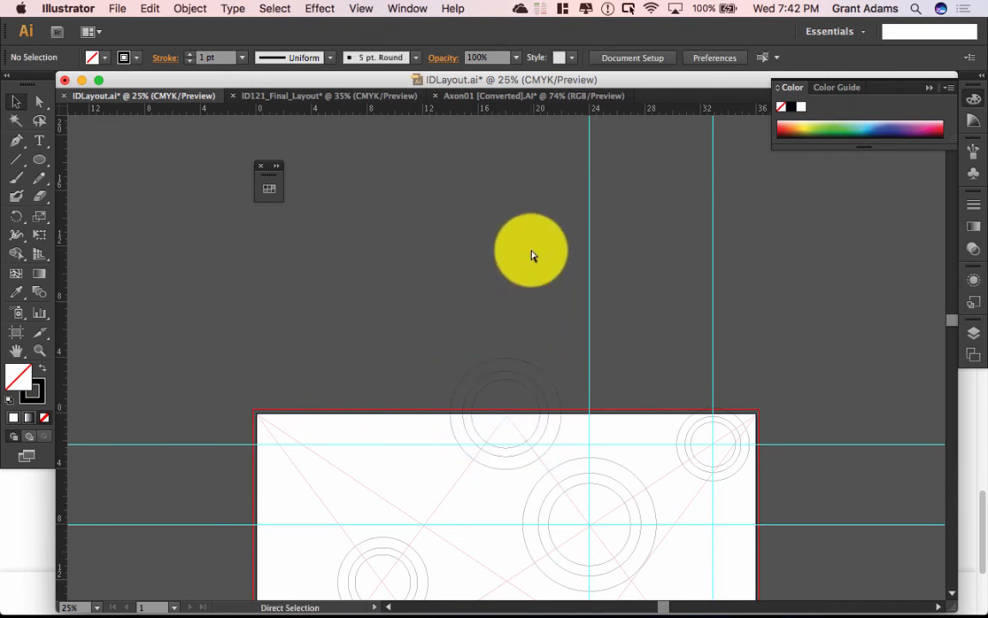
Step: Zoom out, then fit the whole artboard with its five ring sets in the window
key(super+minus)
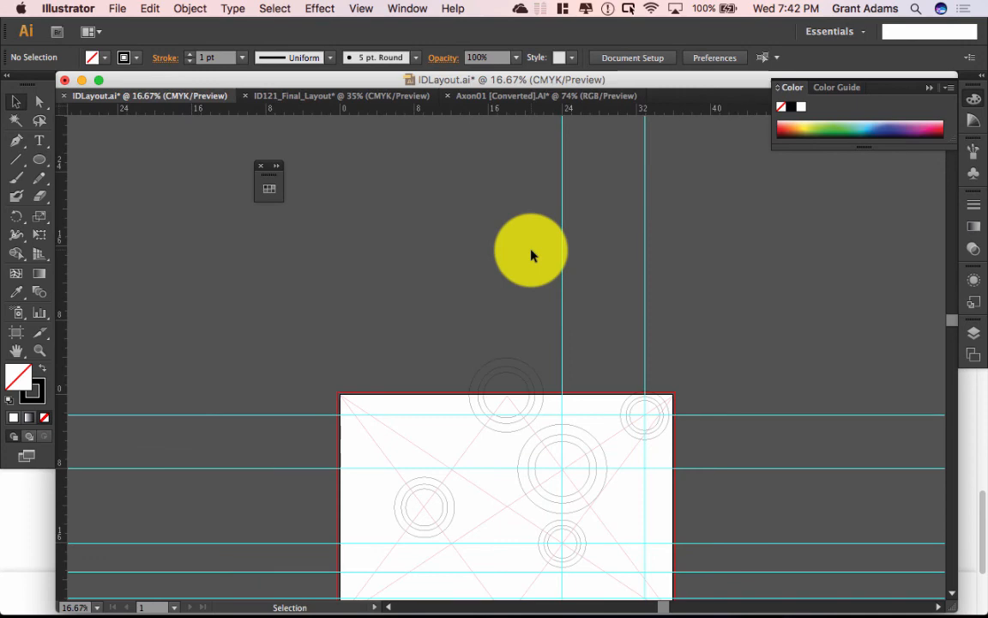
key(super+0)
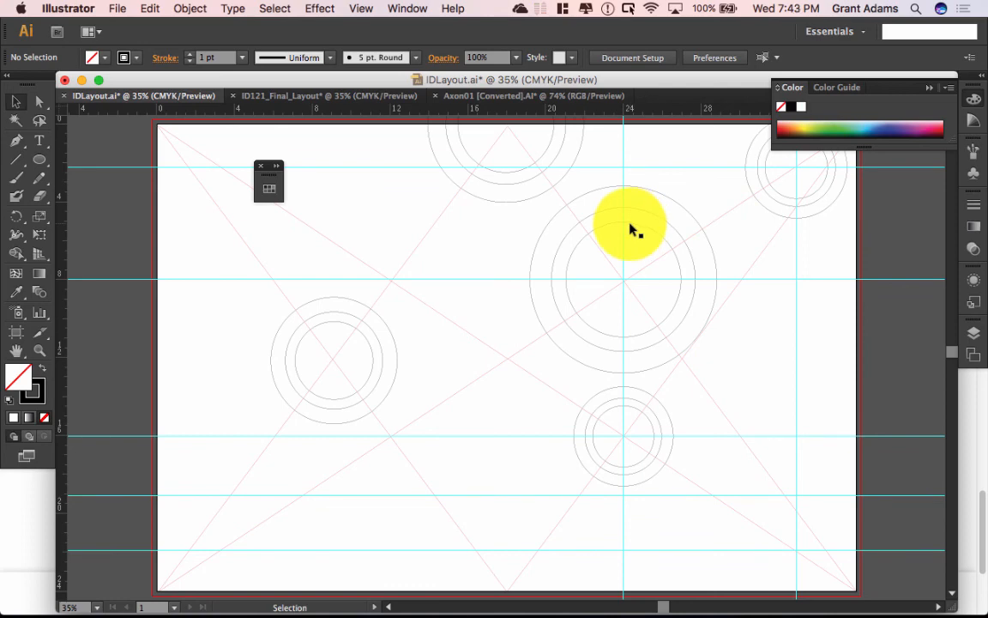
click(979, 343)
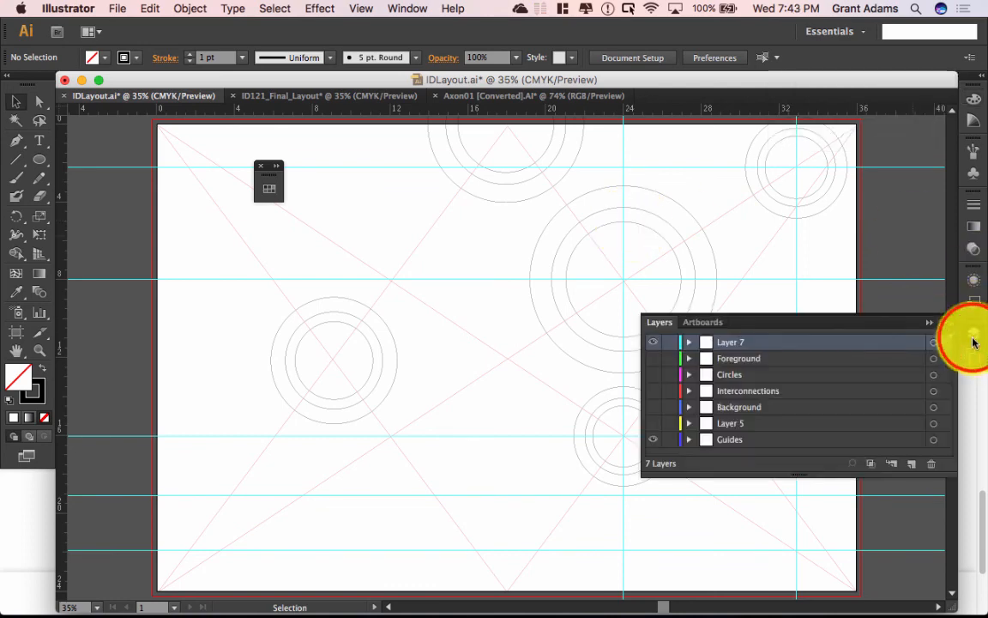
Step: Show the Foreground layer and move the left circle group down behind the diagram's base
click(658, 360)
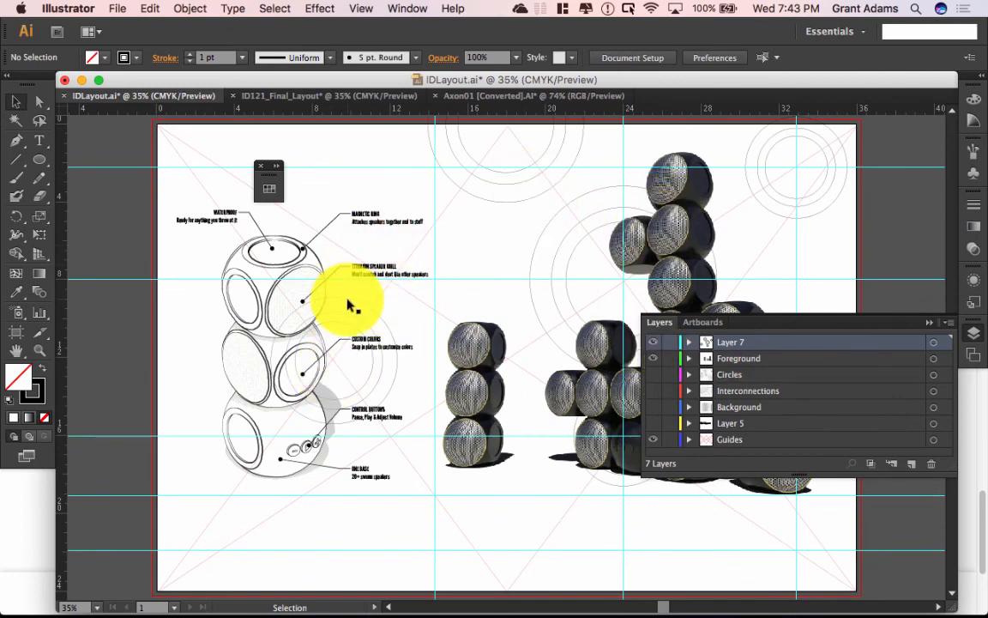
click(372, 367)
drag(371, 367, 316, 447)
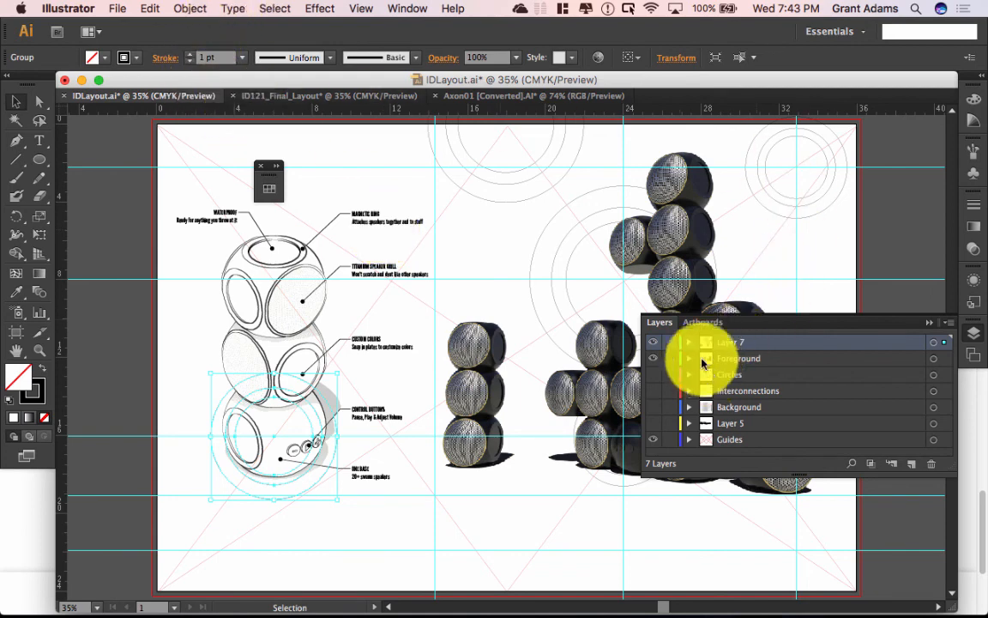
Step: Hide Layer 7's practice circles and show the Circles layer's circle groups
click(653, 342)
click(652, 375)
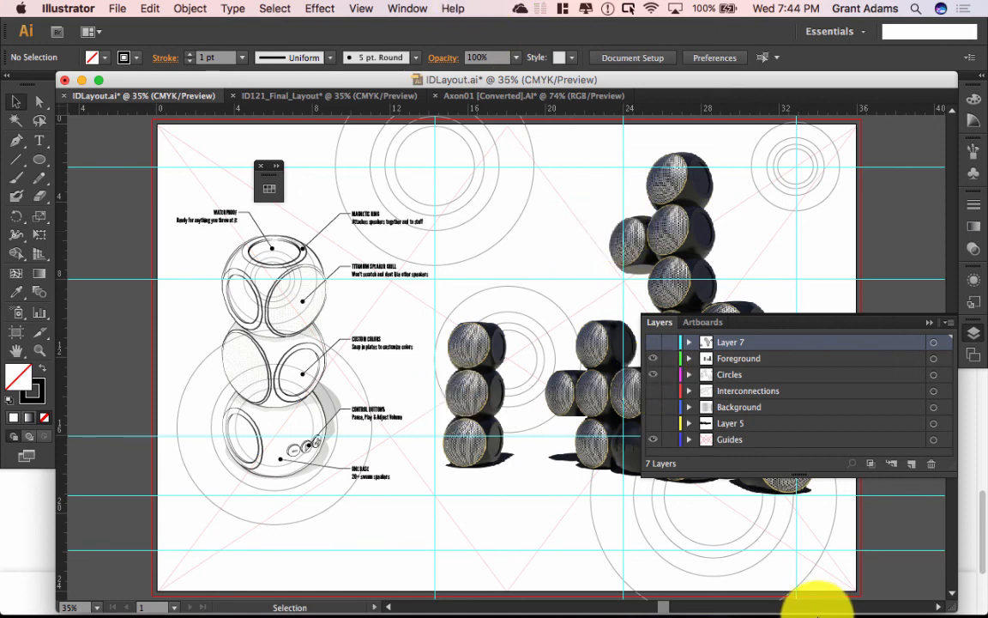
Step: Switch to Camtasia 2 and minimize its editor window
mouse_move(710, 592)
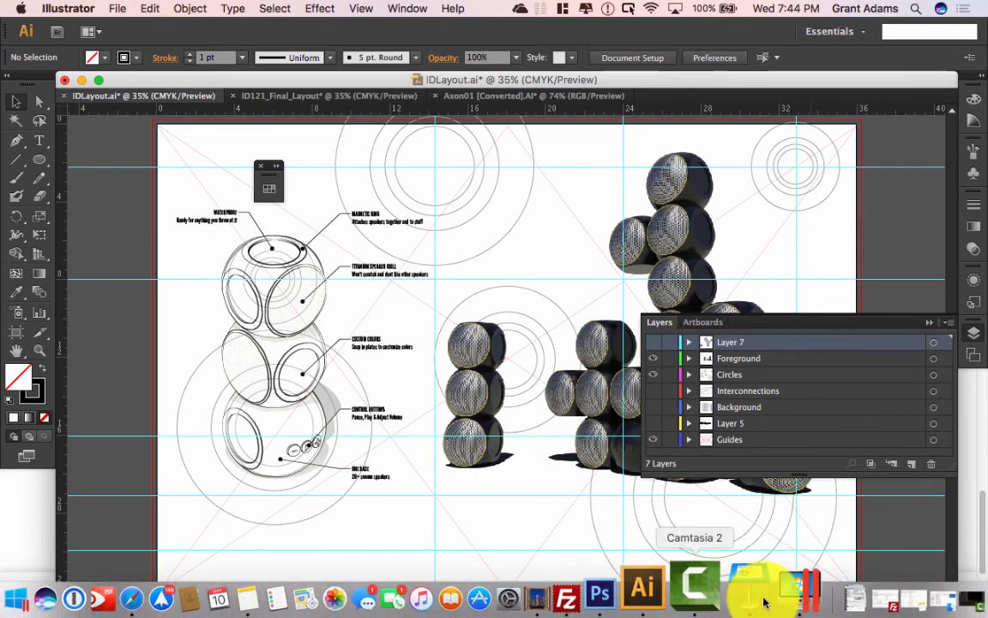
click(776, 599)
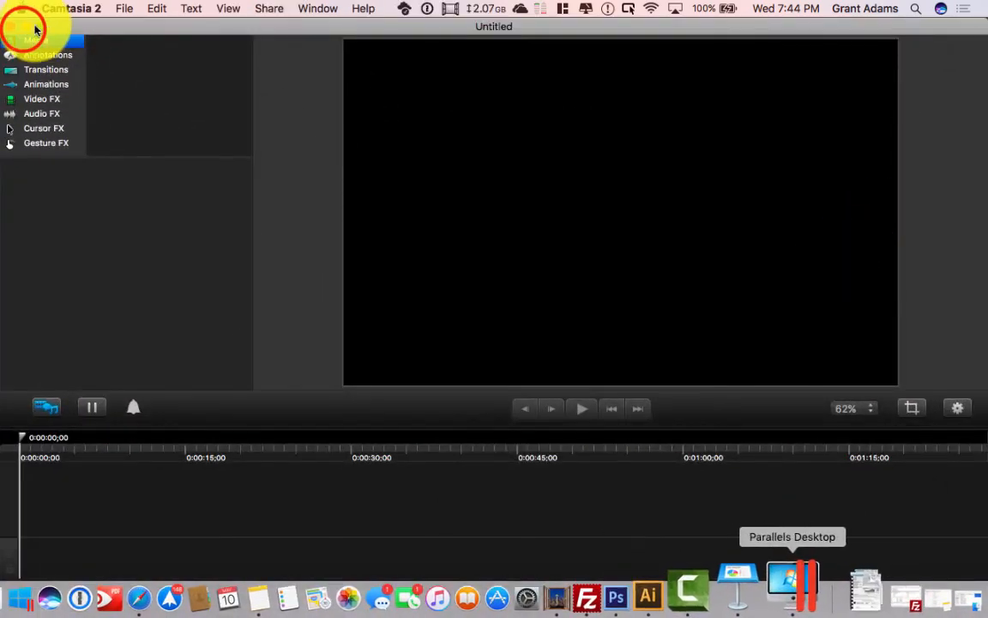
click(26, 28)
Step: Bring up the Stop Recording options from the menu-bar recording icon
click(88, 80)
click(84, 80)
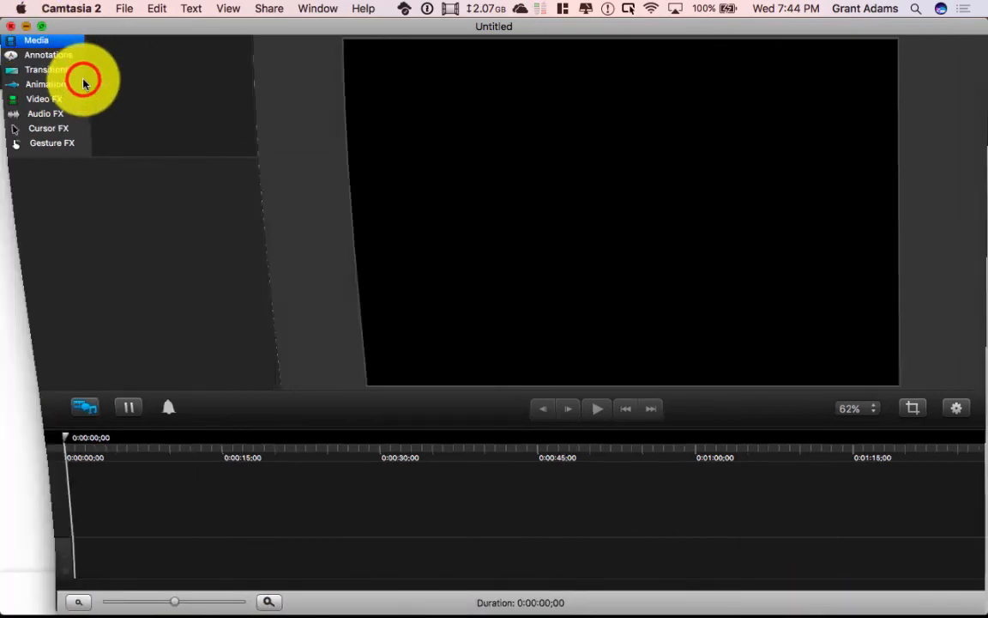
click(507, 350)
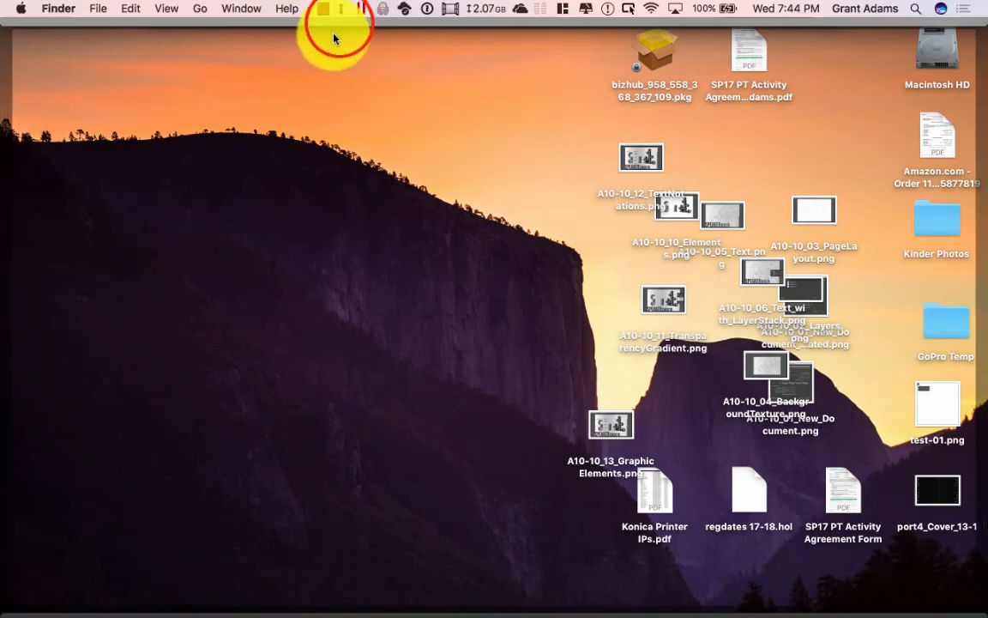
click(339, 27)
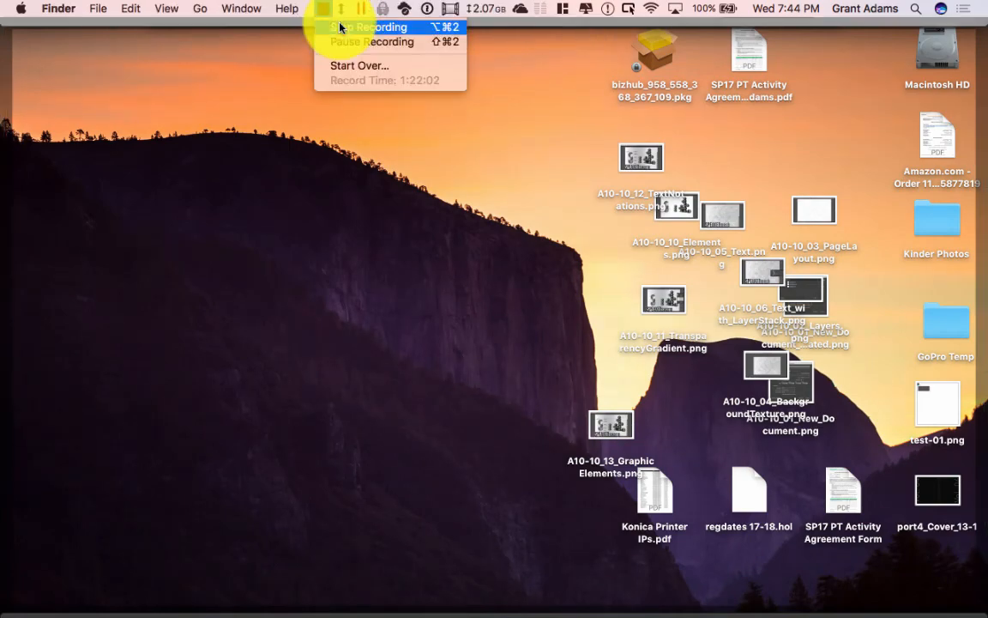